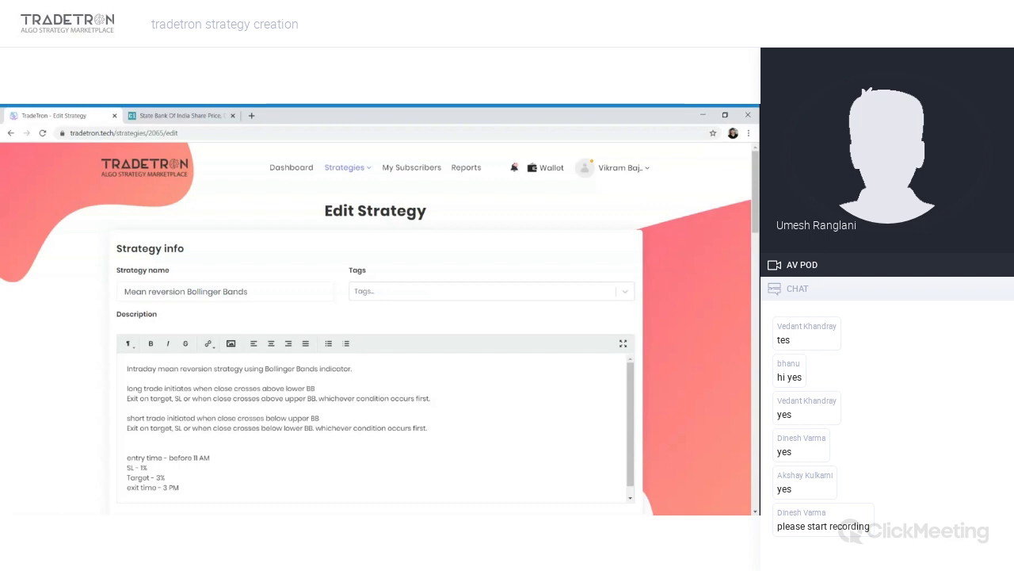
Step: Review the strategy's name and the long and short trade rules in its description
{"action": "left_click_drag", "start_coordinate": [248, 291], "coordinate": [136, 291]}
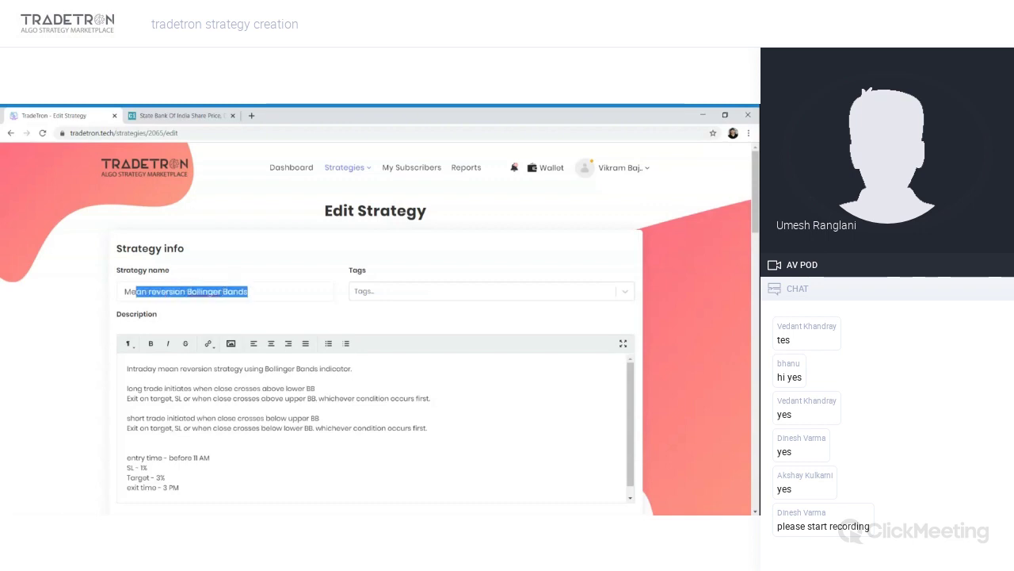
{"action": "left_click", "coordinate": [372, 444]}
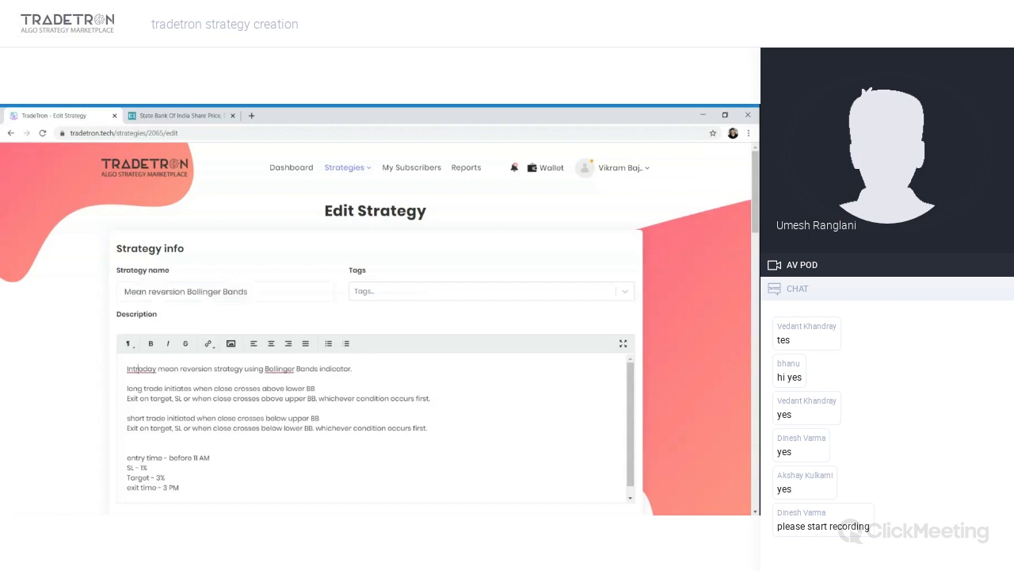
{"action": "key", "text": "shift+Right"}
{"action": "key", "text": "shift+Right"}
{"action": "key", "text": "shift+Right"}
{"action": "key", "text": "shift+Right"}
{"action": "key", "text": "shift+Right"}
{"action": "key", "text": "shift+Right"}
{"action": "key", "text": "shift+Right"}
{"action": "key", "text": "shift+Right"}
{"action": "key", "text": "Down"}
{"action": "key", "text": "Down"}
{"action": "key", "text": "shift+Right"}
{"action": "key", "text": "shift+Right"}
{"action": "key", "text": "shift+Right"}
{"action": "key", "text": "shift+Right"}
{"action": "key", "text": "shift+Right"}
{"action": "key", "text": "shift+Right"}
{"action": "key", "text": "shift+Right"}
{"action": "key", "text": "shift+Right"}
{"action": "key", "text": "shift+Right"}
{"action": "key", "text": "shift+Right"}
{"action": "key", "text": "shift+Right"}
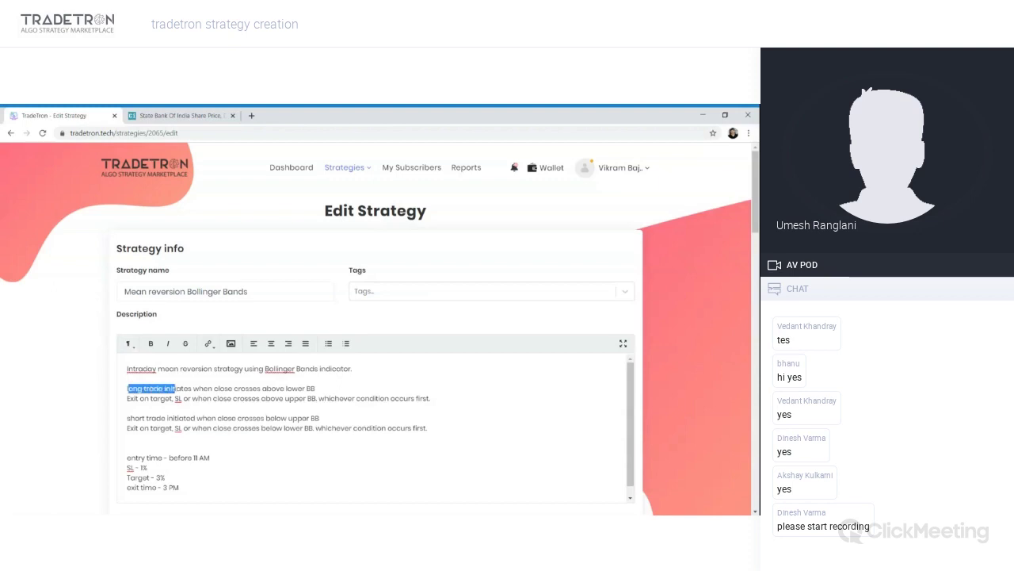
{"action": "key", "text": "Up"}
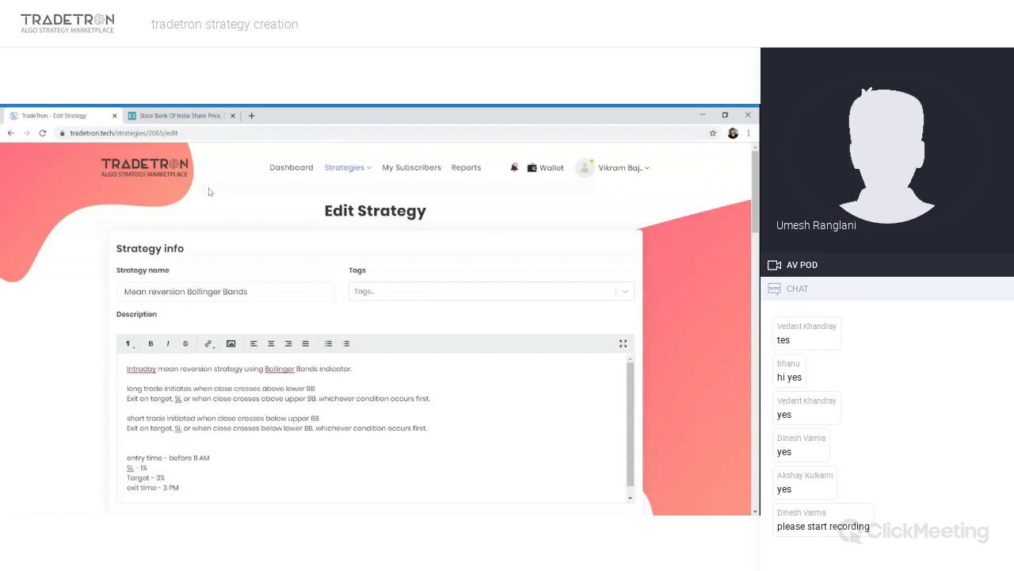
Step: Switch to the Chartink page and examine the State Bank of India 10-minute chart with its Bollinger Bands
{"action": "left_click", "coordinate": [202, 115]}
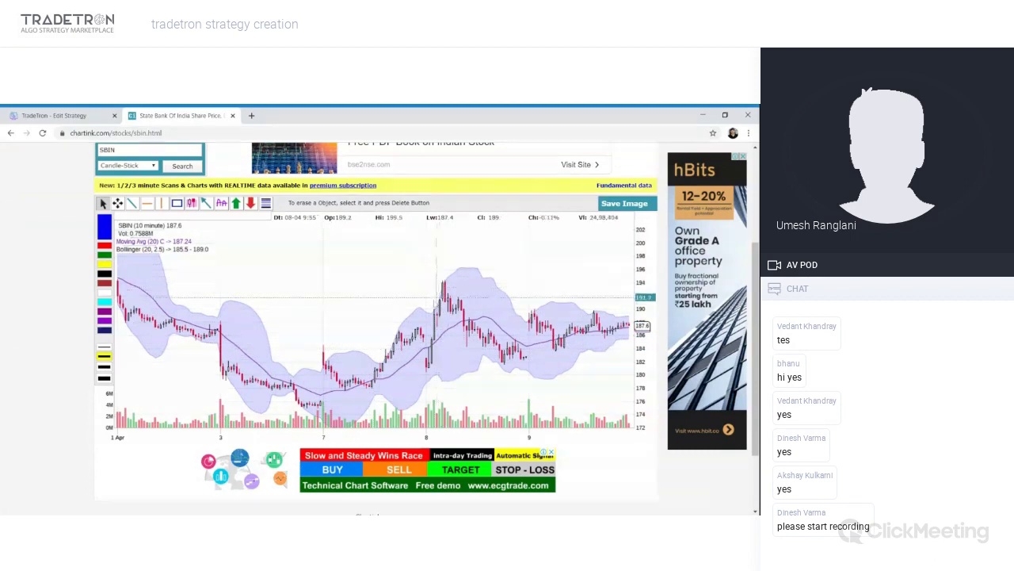
{"action": "scroll", "coordinate": [429, 313], "scroll_direction": "up", "scroll_amount": 2}
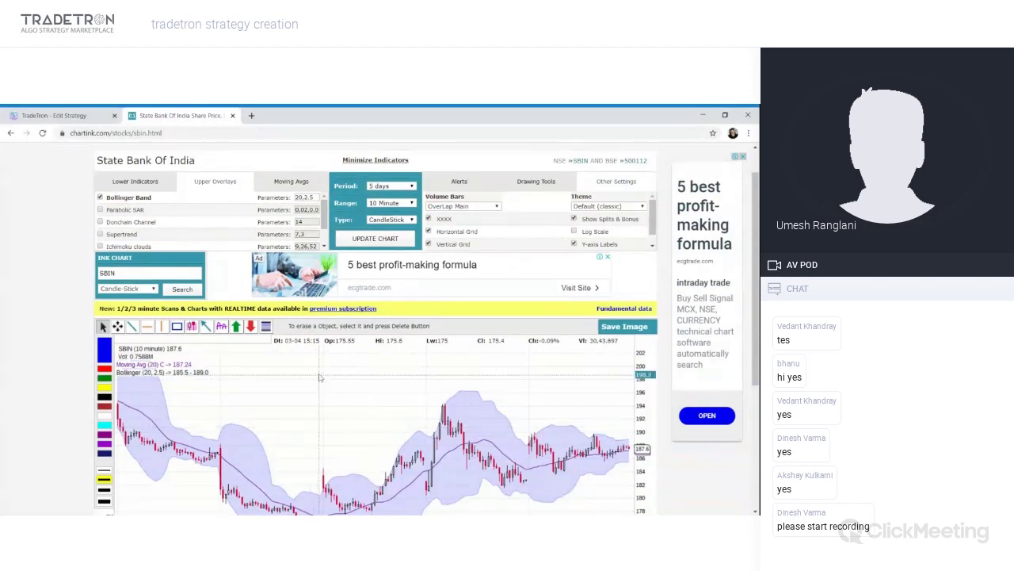
{"action": "scroll", "coordinate": [320, 378], "scroll_direction": "down", "scroll_amount": 2}
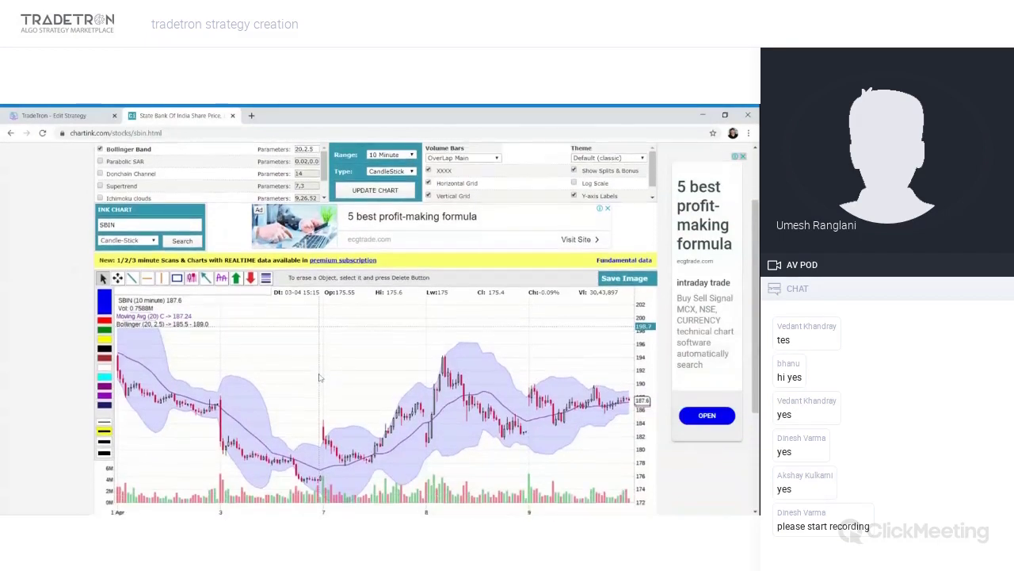
{"action": "scroll", "coordinate": [319, 378], "scroll_direction": "down", "scroll_amount": 1}
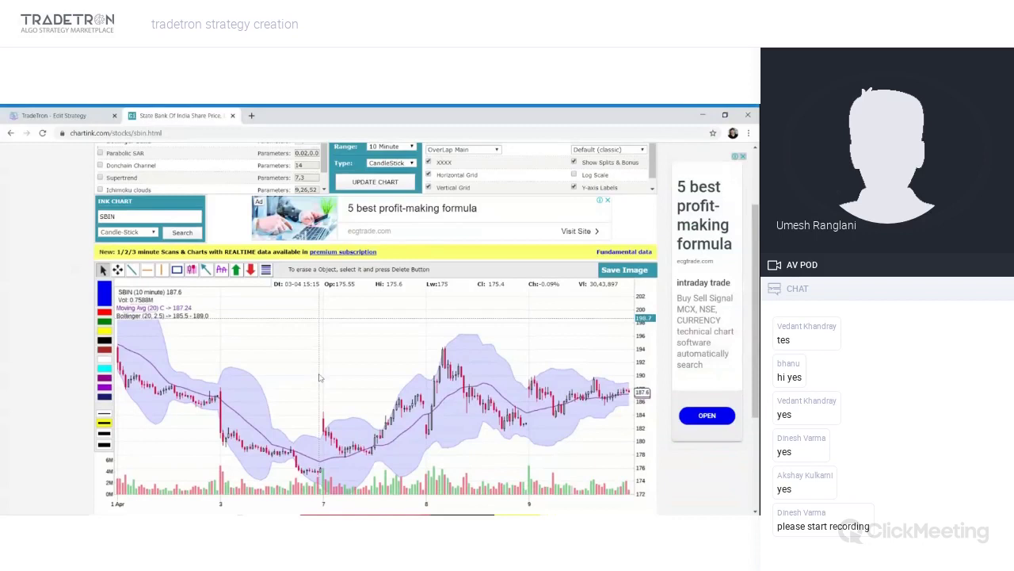
{"action": "scroll", "coordinate": [320, 378], "scroll_direction": "up", "scroll_amount": 2}
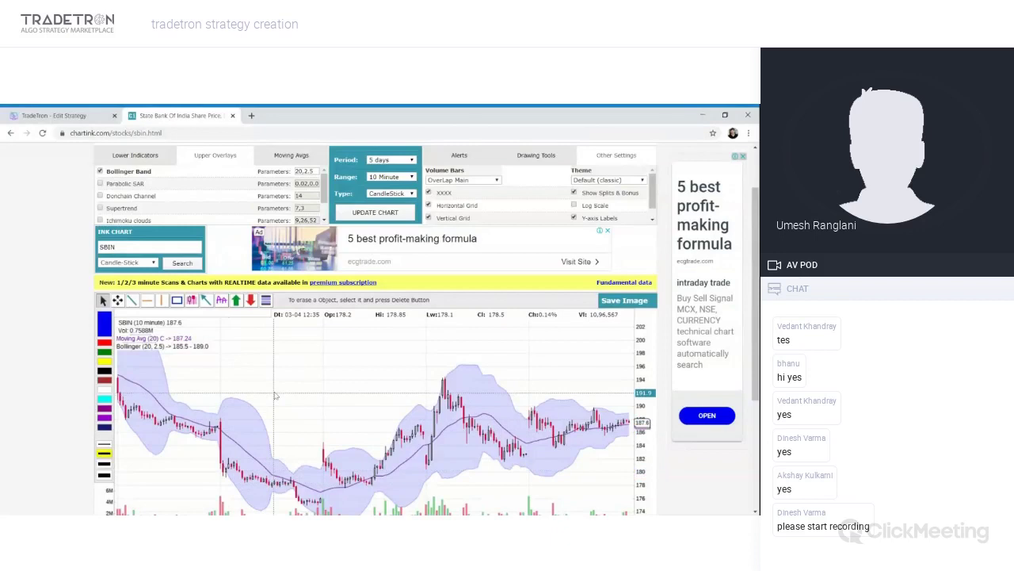
Step: Return to the Tradetron strategy and review the stop loss, target, exit time and entry time in the description
{"action": "left_click", "coordinate": [72, 116]}
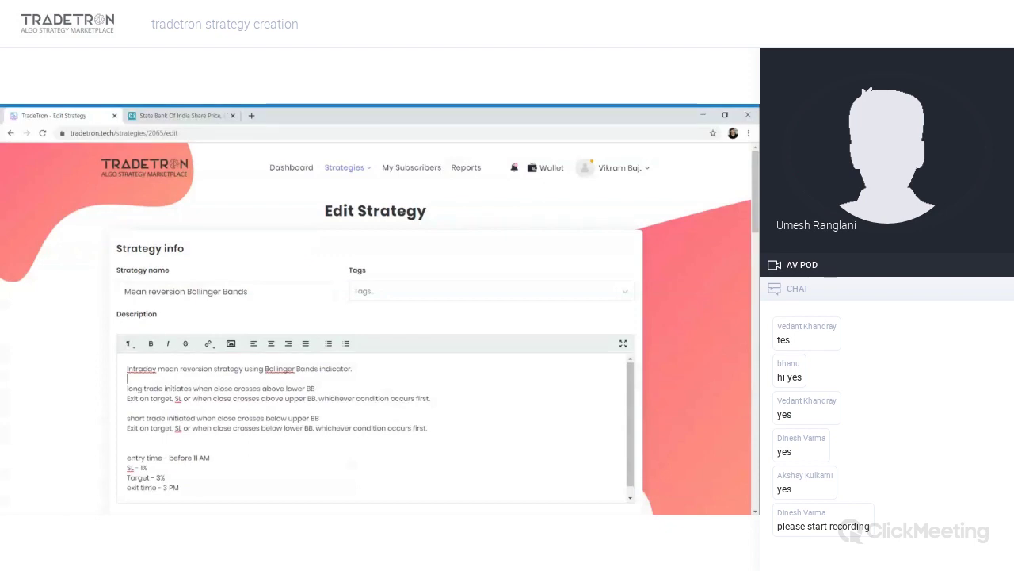
{"action": "double_click", "coordinate": [143, 468]}
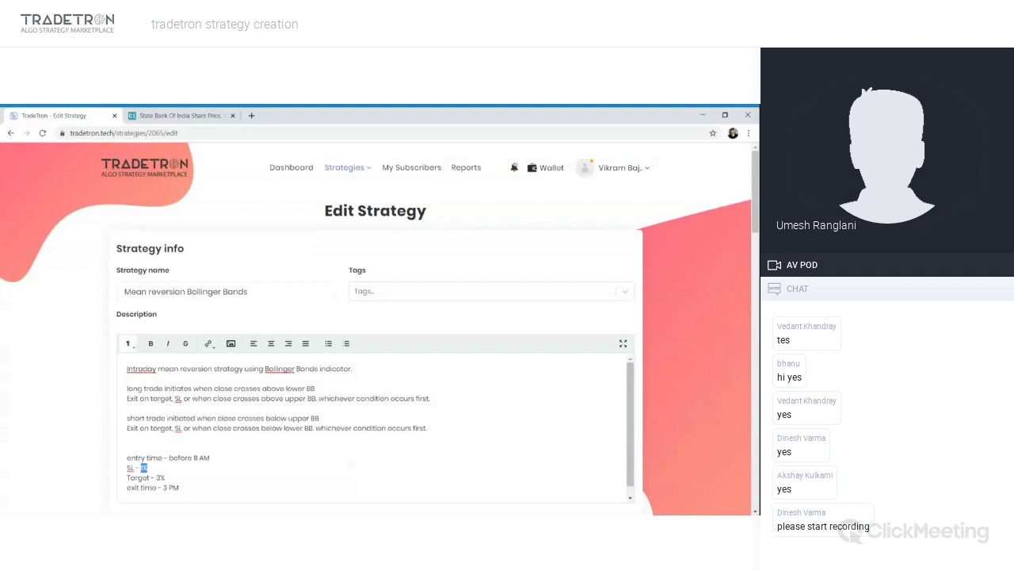
{"action": "double_click", "coordinate": [161, 477]}
{"action": "left_click_drag", "start_coordinate": [163, 487], "coordinate": [179, 487]}
{"action": "left_click_drag", "start_coordinate": [169, 457], "coordinate": [210, 457]}
{"action": "left_click", "coordinate": [210, 458]}
{"action": "left_click_drag", "start_coordinate": [210, 457], "coordinate": [173, 457]}
{"action": "left_click", "coordinate": [191, 458]}
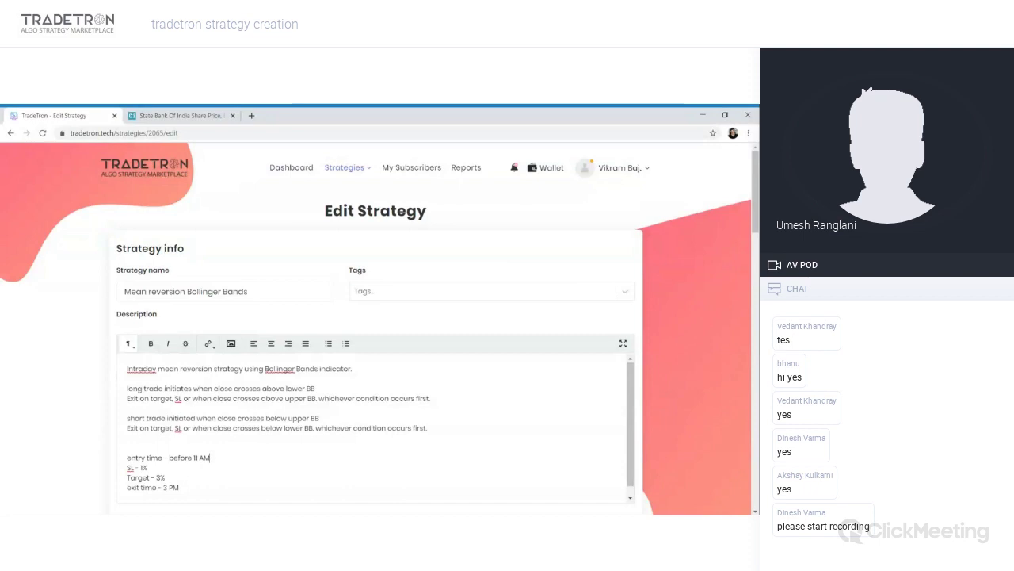
Step: Choose FnO as the instrument list for Set 1
{"action": "scroll", "coordinate": [372, 428], "scroll_direction": "down", "scroll_amount": 1}
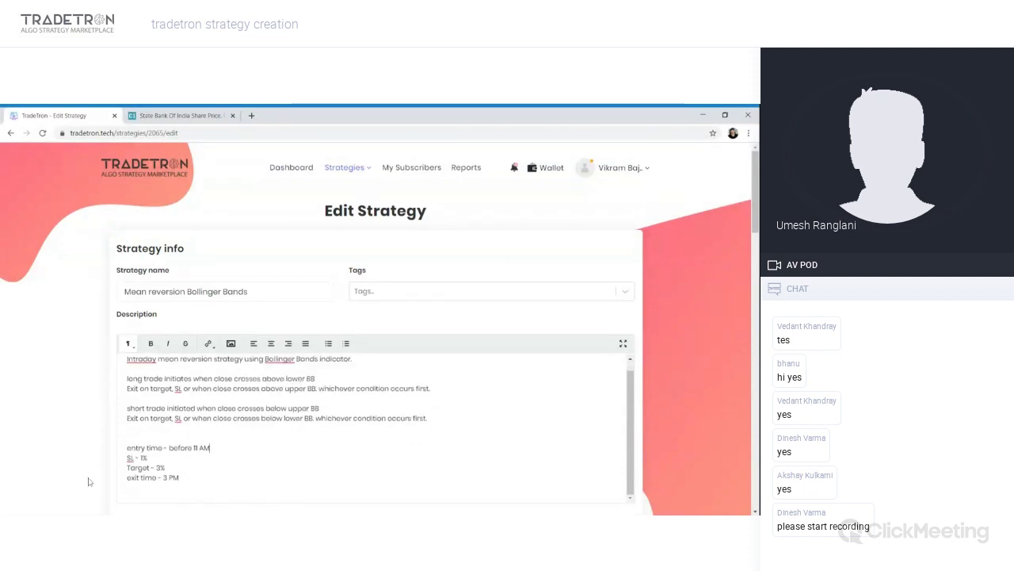
{"action": "scroll", "coordinate": [89, 428], "scroll_direction": "down", "scroll_amount": 2}
{"action": "scroll", "coordinate": [90, 428], "scroll_direction": "down", "scroll_amount": 2}
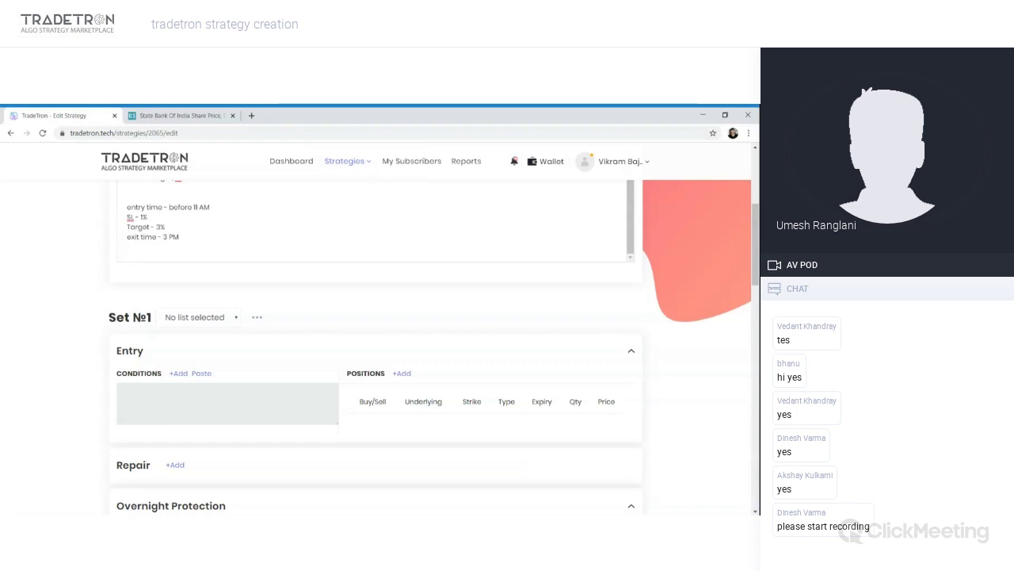
{"action": "left_click", "coordinate": [198, 383]}
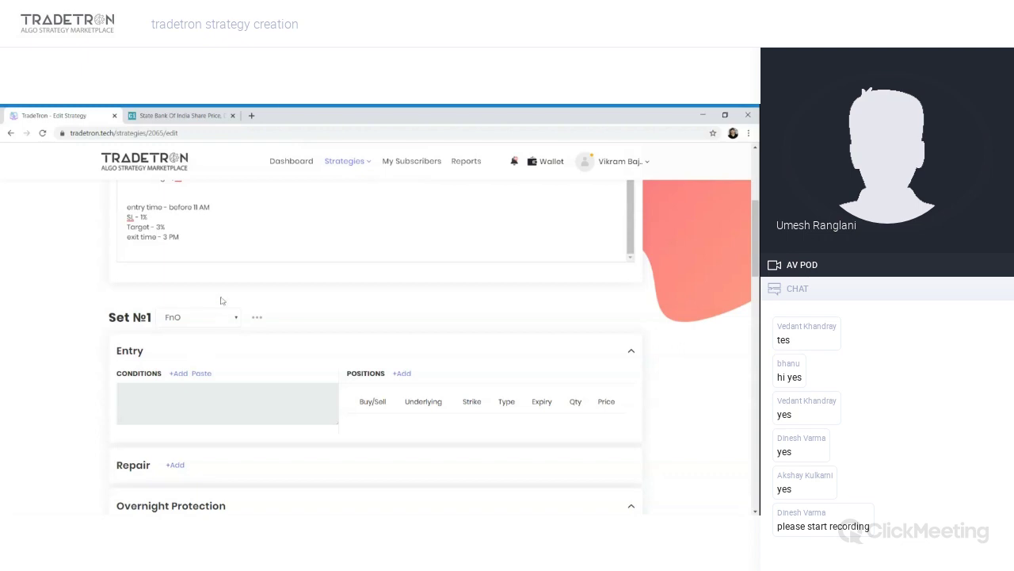
{"action": "scroll", "coordinate": [221, 300], "scroll_direction": "up", "scroll_amount": 1}
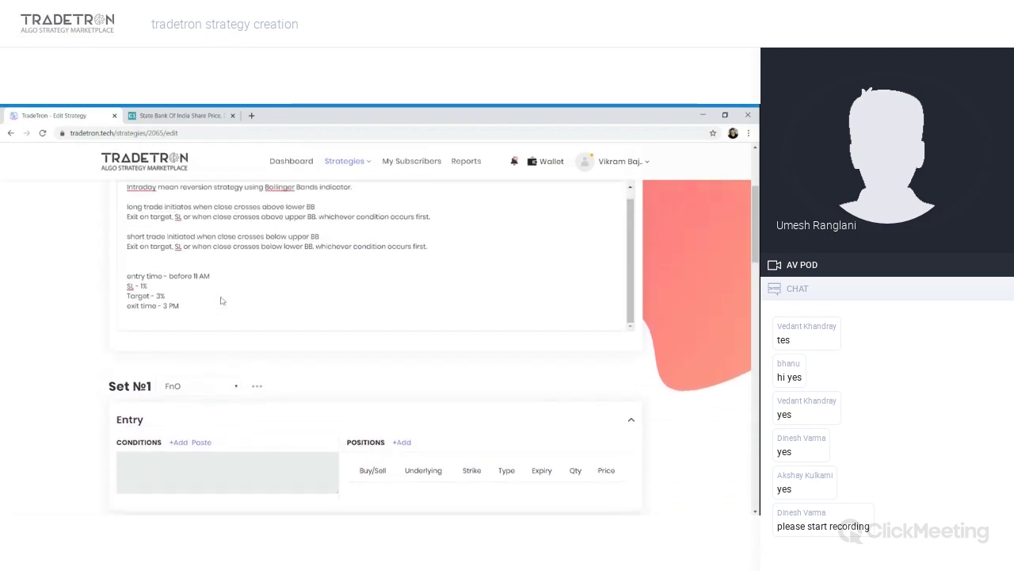
{"action": "scroll", "coordinate": [284, 382], "scroll_direction": "down", "scroll_amount": 1}
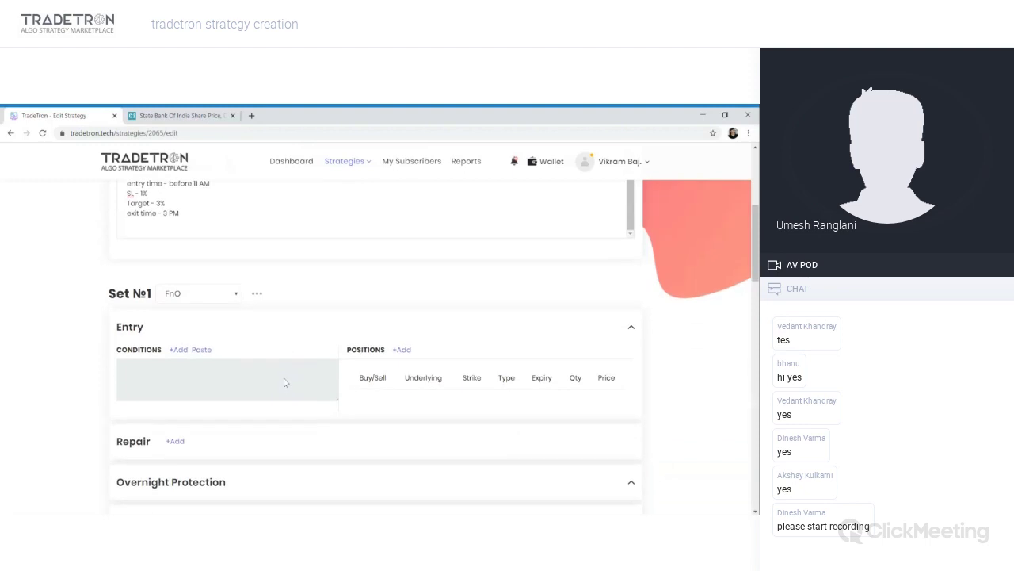
{"action": "scroll", "coordinate": [284, 382], "scroll_direction": "down", "scroll_amount": 1}
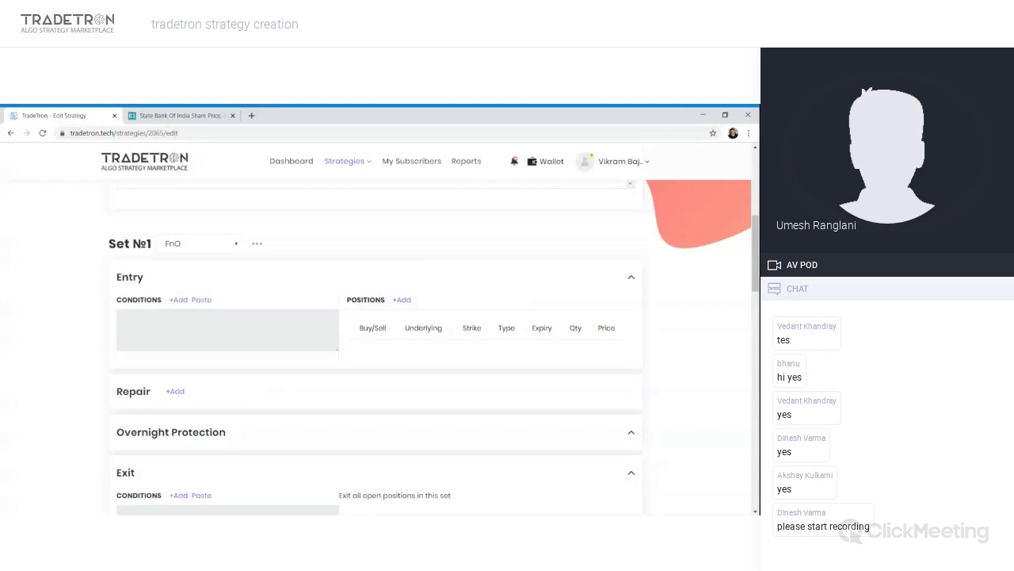
Step: Try building a new list with the NFO underlyings ALBK and APOLLOTYRE, and close the list builder without saving
{"action": "left_click", "coordinate": [256, 244]}
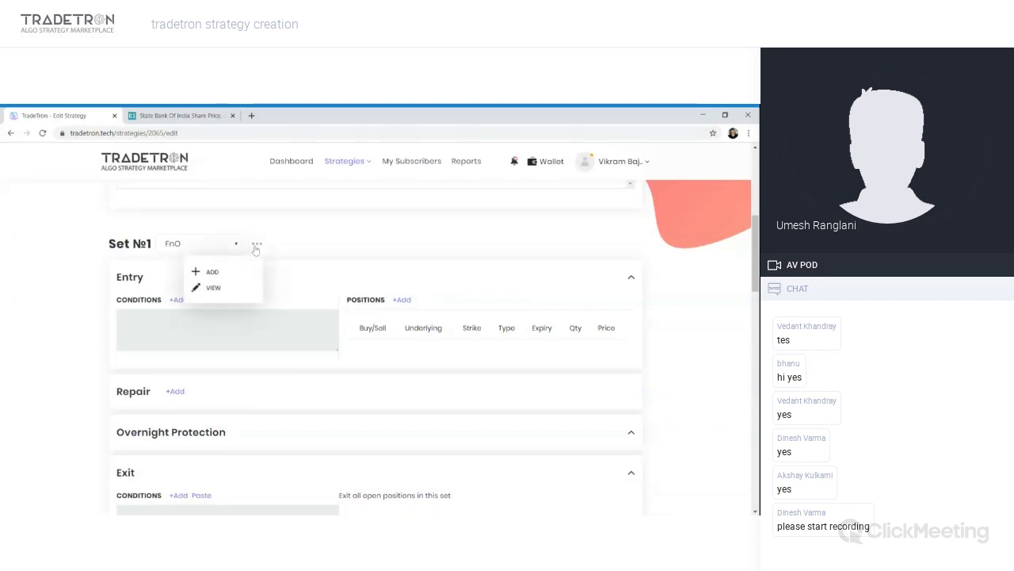
{"action": "left_click", "coordinate": [210, 273]}
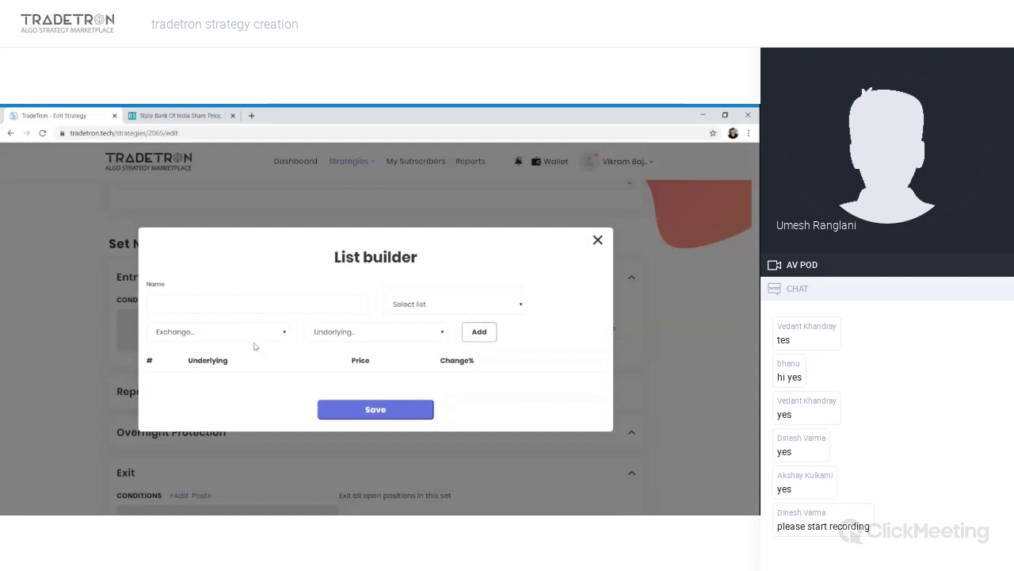
{"action": "left_click", "coordinate": [288, 368]}
{"action": "left_click", "coordinate": [348, 328]}
{"action": "left_click", "coordinate": [478, 332]}
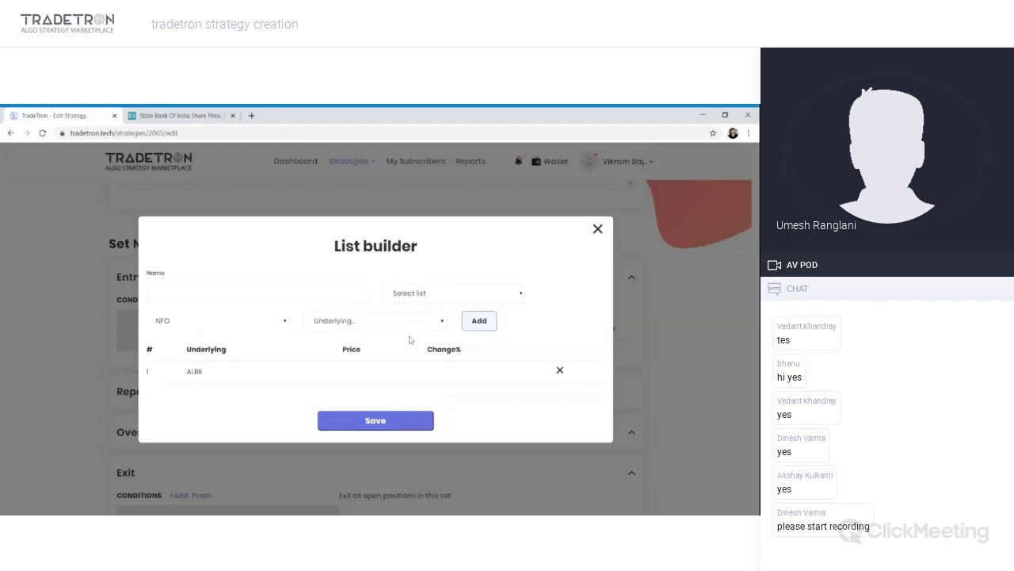
{"action": "left_click", "coordinate": [357, 313]}
{"action": "left_click", "coordinate": [480, 320]}
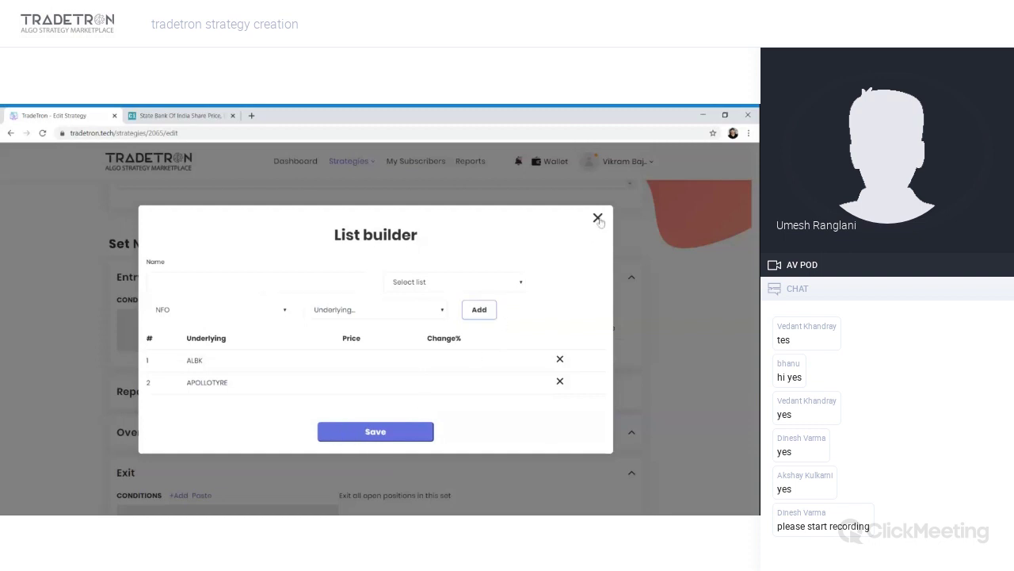
{"action": "left_click", "coordinate": [597, 218]}
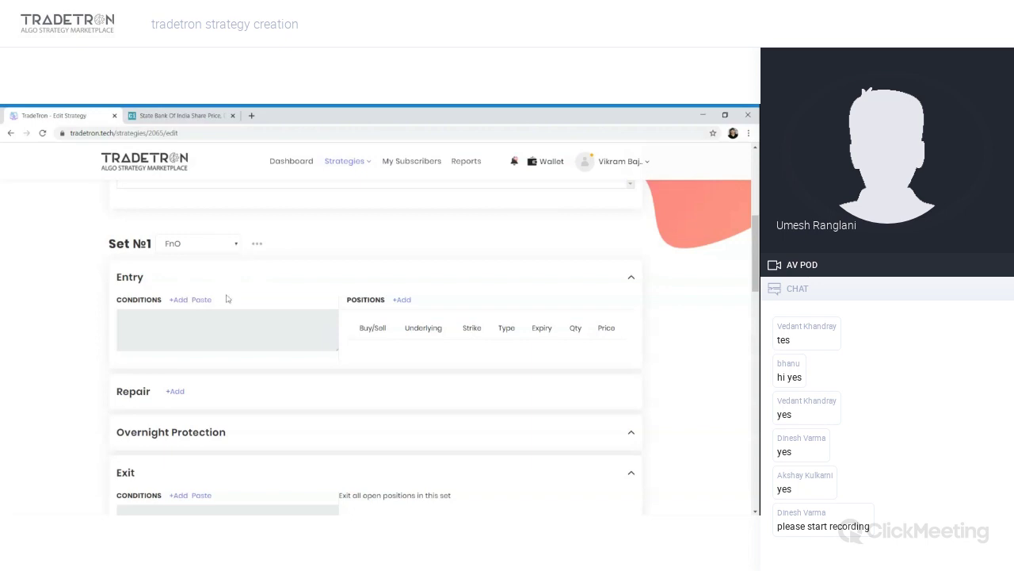
Step: Examine the Set 1 sections from Entry through Repair, Overnight Protection, Exit and Universal Exit
{"action": "left_click_drag", "start_coordinate": [113, 249], "coordinate": [152, 246]}
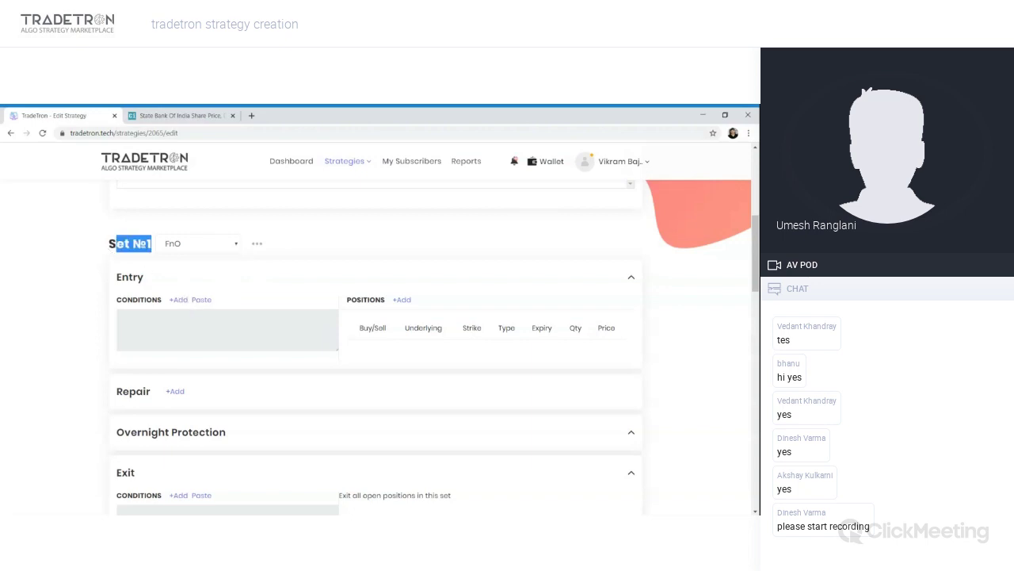
{"action": "triple_click", "coordinate": [110, 247]}
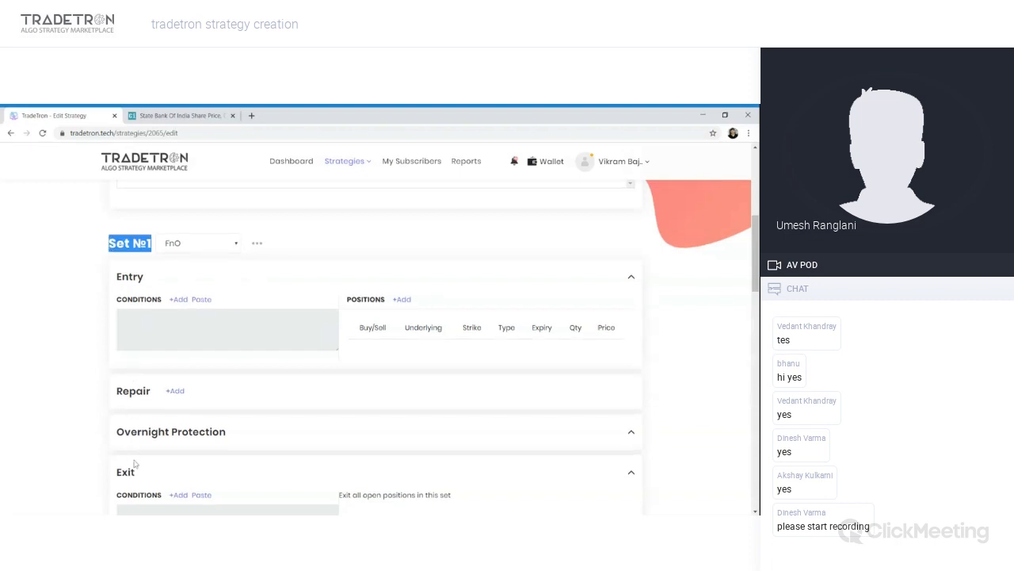
{"action": "scroll", "coordinate": [135, 465], "scroll_direction": "down", "scroll_amount": 4}
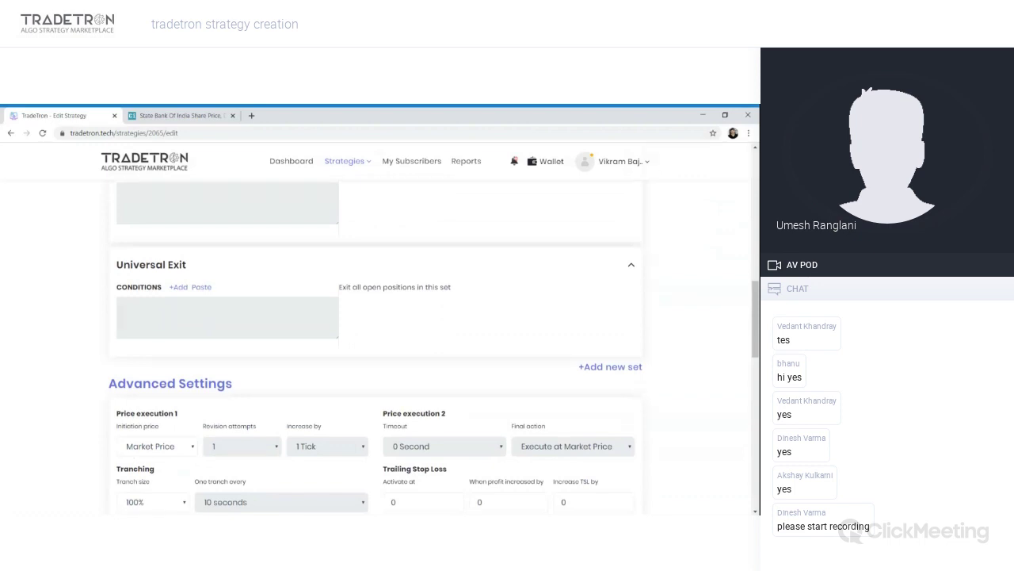
{"action": "scroll", "coordinate": [167, 317], "scroll_direction": "up", "scroll_amount": 3}
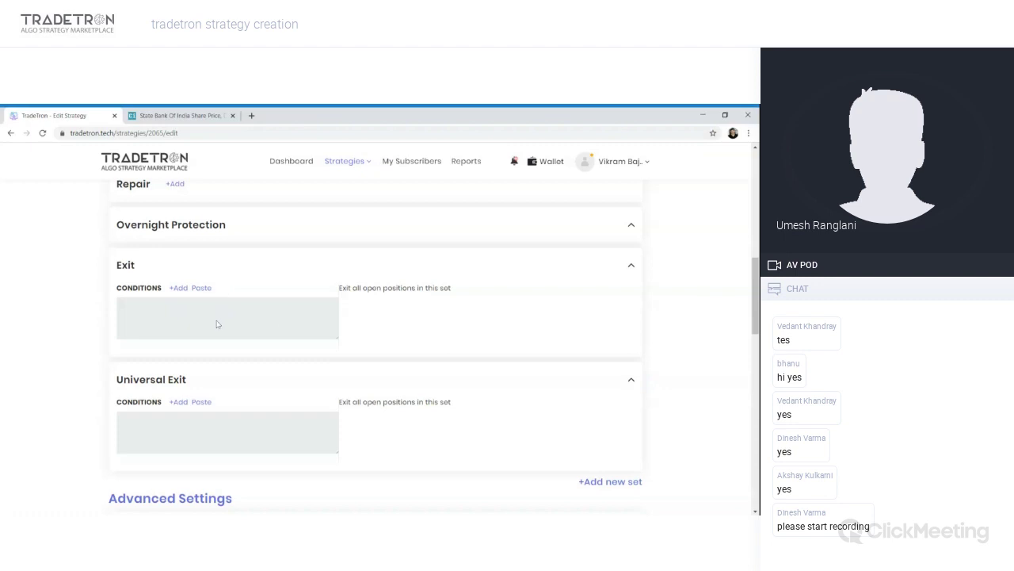
{"action": "scroll", "coordinate": [297, 341], "scroll_direction": "down", "scroll_amount": 2}
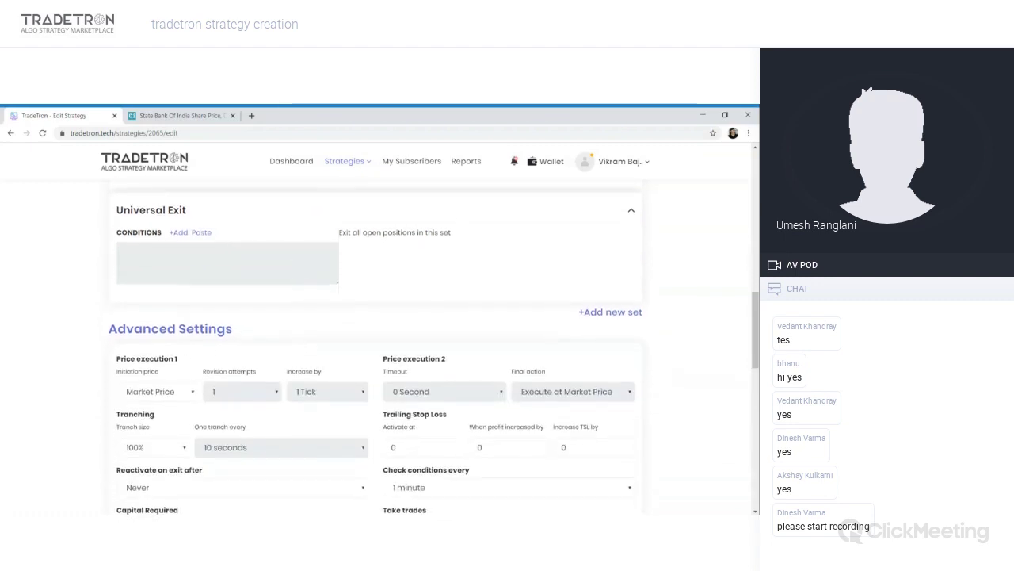
Step: Set price execution in Advanced Settings to LTP with 4 revision attempts, an increase of 2 Ticks and a 10 Seconds timeout
{"action": "left_click_drag", "start_coordinate": [126, 328], "coordinate": [205, 328]}
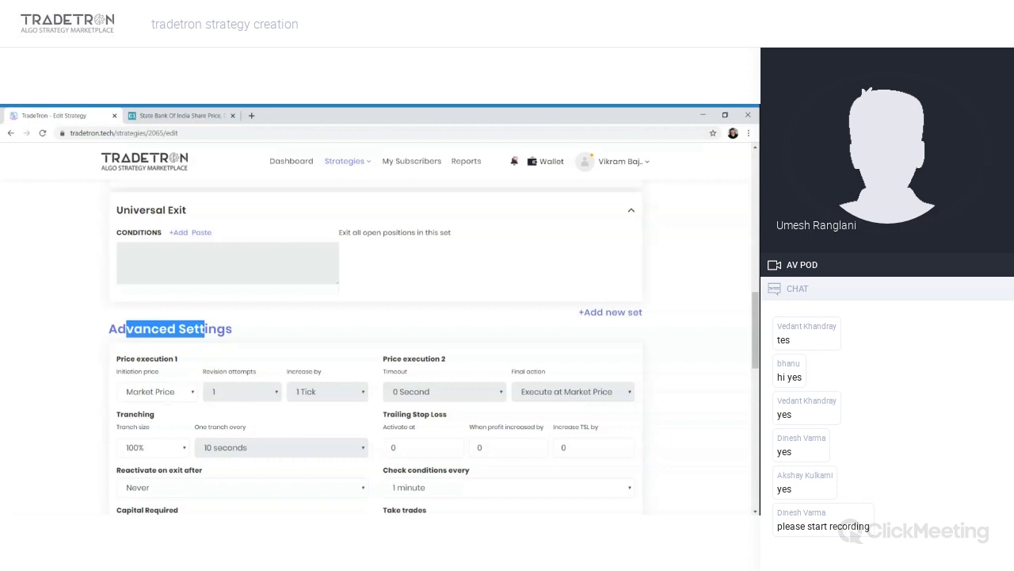
{"action": "key", "text": "Down"}
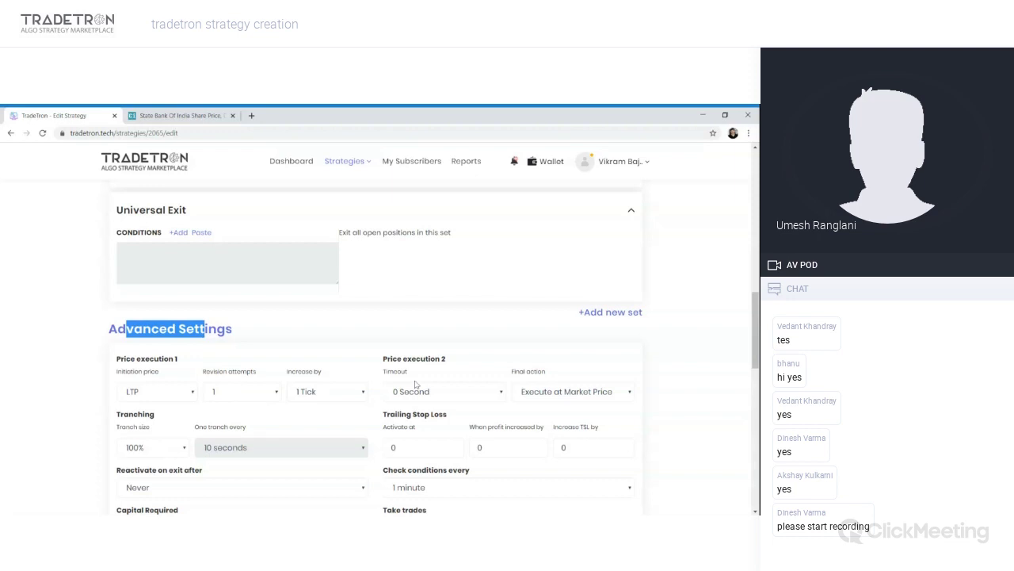
{"action": "left_click", "coordinate": [409, 274]}
{"action": "left_click", "coordinate": [312, 361]}
{"action": "left_click", "coordinate": [253, 382]}
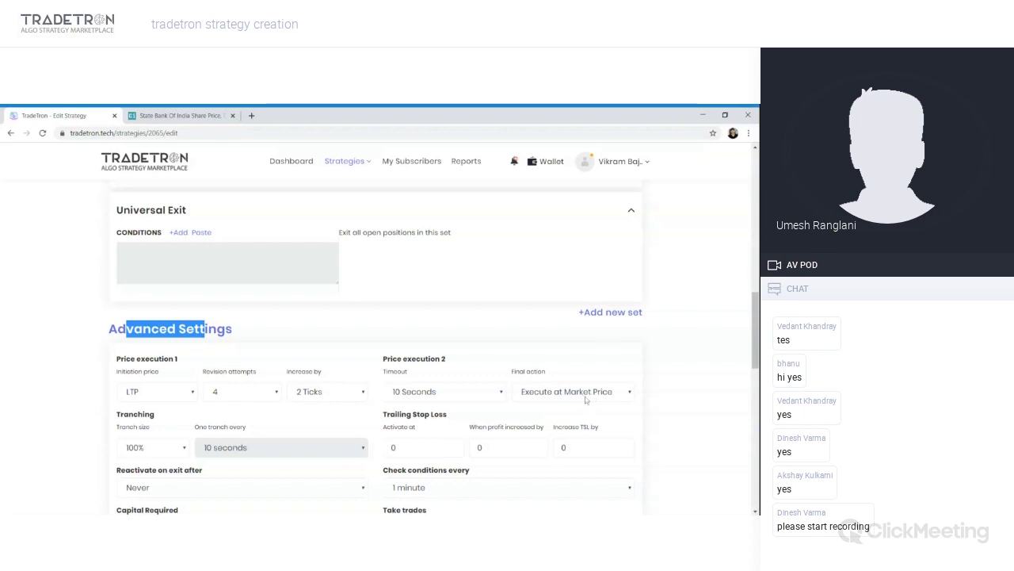
Step: Set tranching to a tranch size of 25% with one tranch every 30 seconds
{"action": "scroll", "coordinate": [394, 436], "scroll_direction": "down", "scroll_amount": 3}
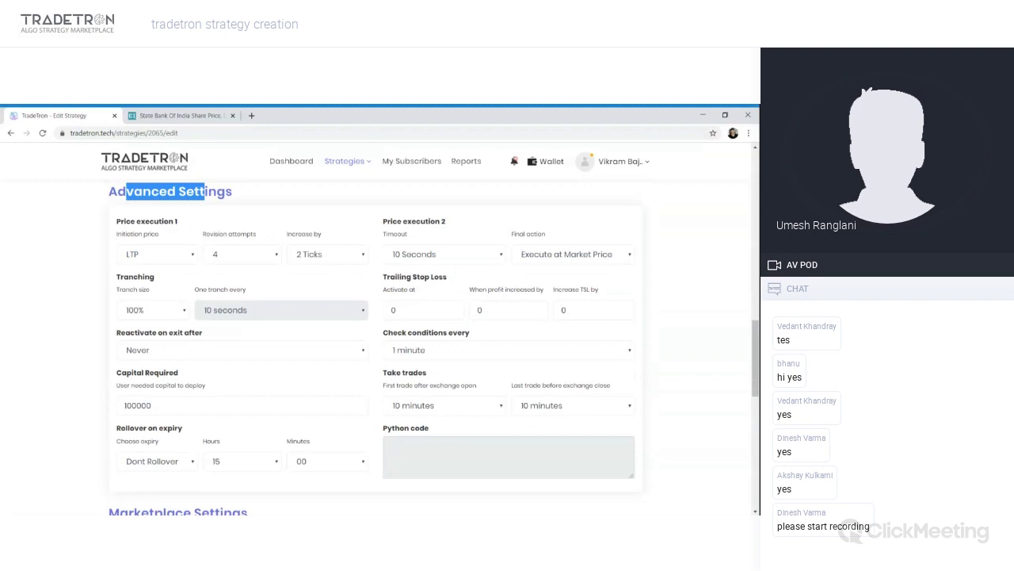
{"action": "left_click", "coordinate": [155, 310]}
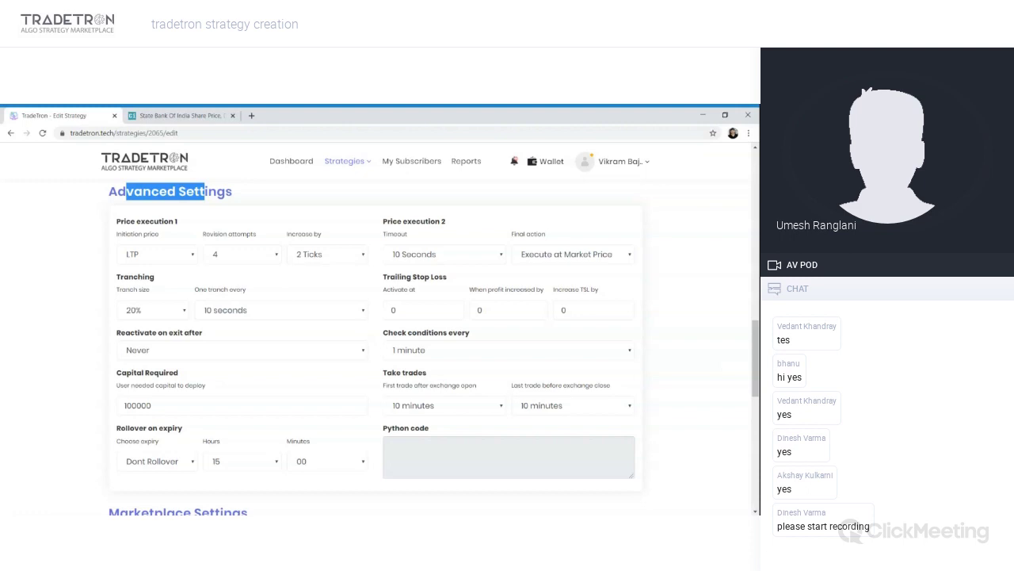
{"action": "left_click", "coordinate": [275, 323]}
{"action": "left_click", "coordinate": [214, 326]}
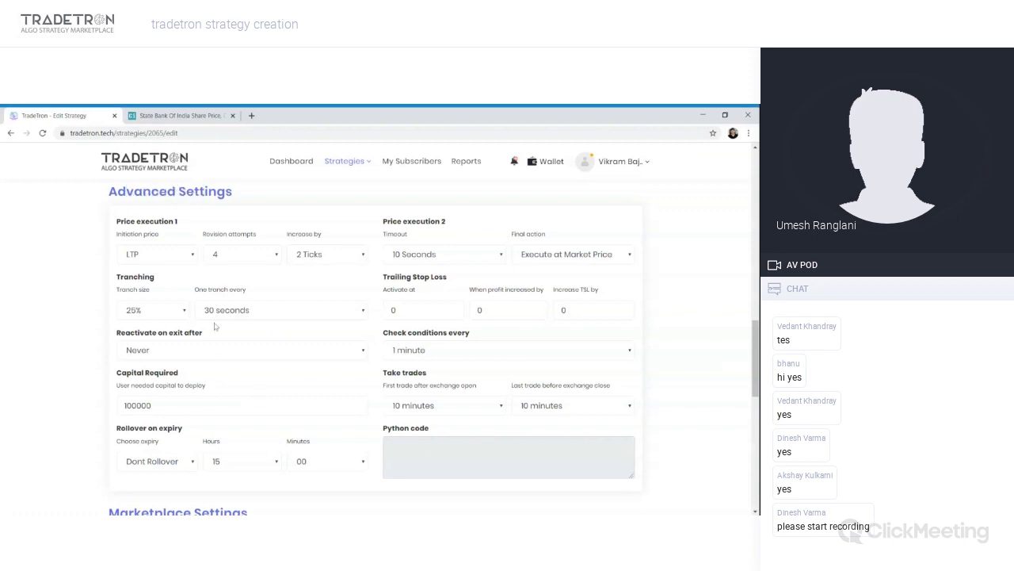
Step: Set the trailing stop loss to activate at 20000 and increase by 1 for each profit increase of 1
{"action": "double_click", "coordinate": [393, 310]}
{"action": "type", "text": "20000"}
{"action": "key", "text": "Tab"}
{"action": "type", "text": "11"}
{"action": "left_click_drag", "start_coordinate": [447, 277], "coordinate": [390, 277]}
{"action": "left_click", "coordinate": [335, 321]}
{"action": "scroll", "coordinate": [366, 336], "scroll_direction": "up", "scroll_amount": 1}
{"action": "scroll", "coordinate": [366, 337], "scroll_direction": "up", "scroll_amount": 1}
{"action": "scroll", "coordinate": [367, 336], "scroll_direction": "down", "scroll_amount": 2}
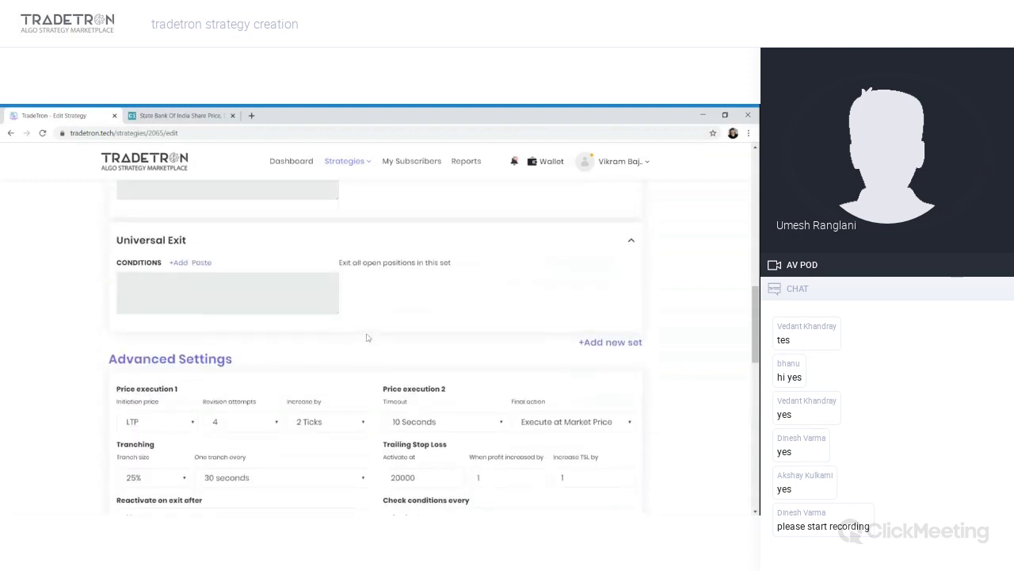
Step: Set the strategy to reactivate 6 hours after exit in Advanced Settings
{"action": "scroll", "coordinate": [366, 337], "scroll_direction": "up", "scroll_amount": 2}
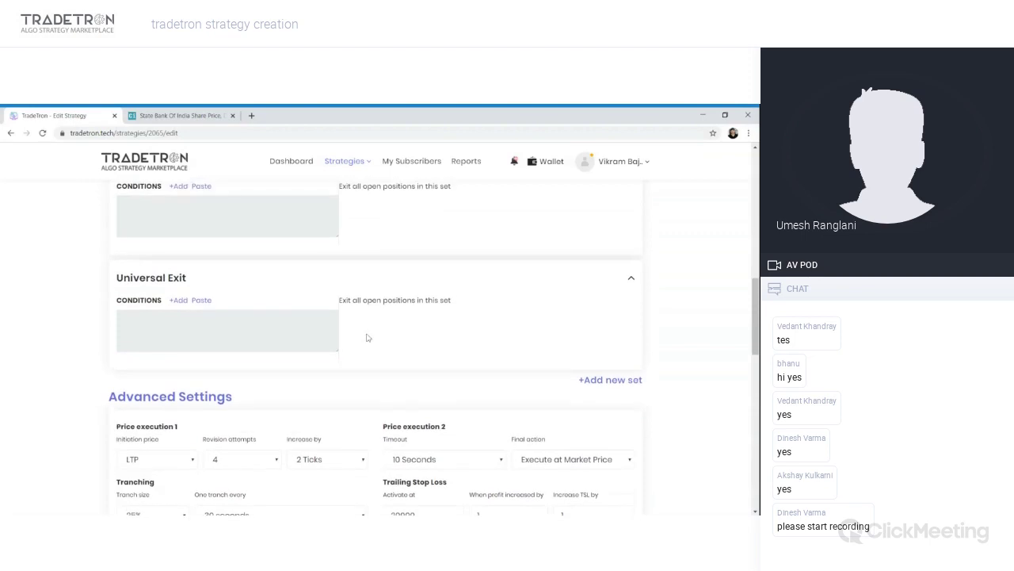
{"action": "scroll", "coordinate": [227, 333], "scroll_direction": "down", "scroll_amount": 2}
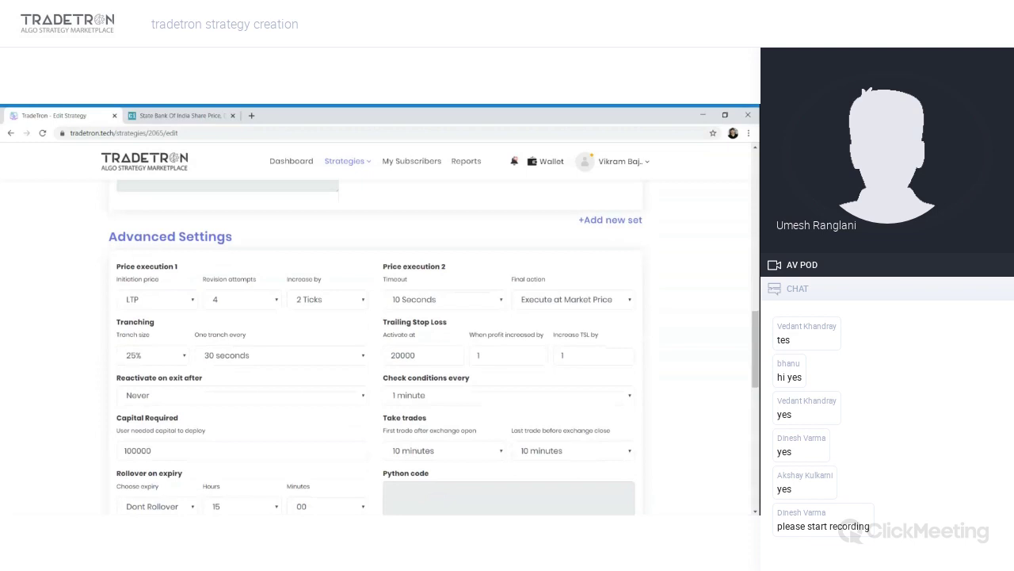
{"action": "scroll", "coordinate": [226, 339], "scroll_direction": "down", "scroll_amount": 1}
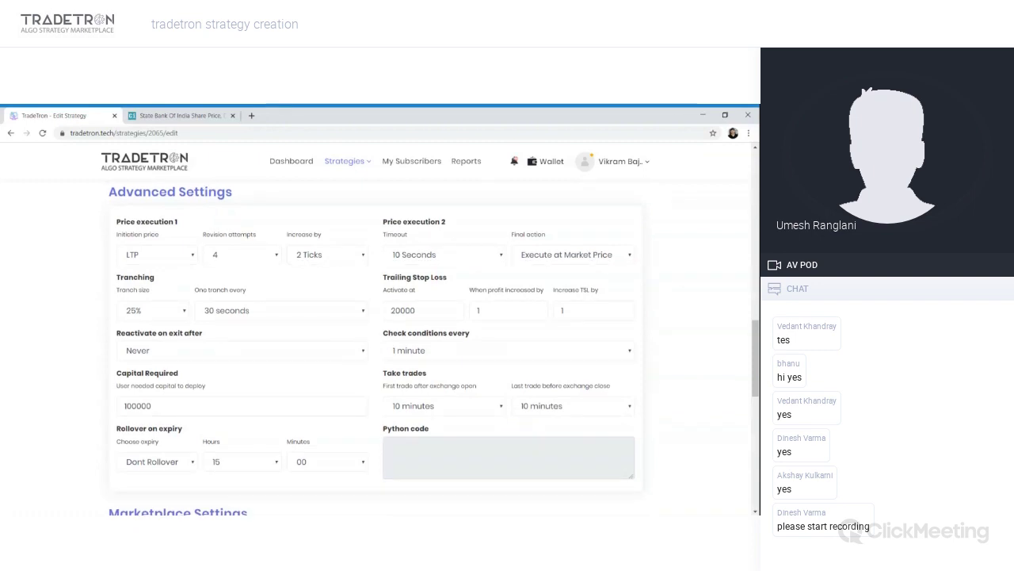
{"action": "left_click", "coordinate": [165, 351]}
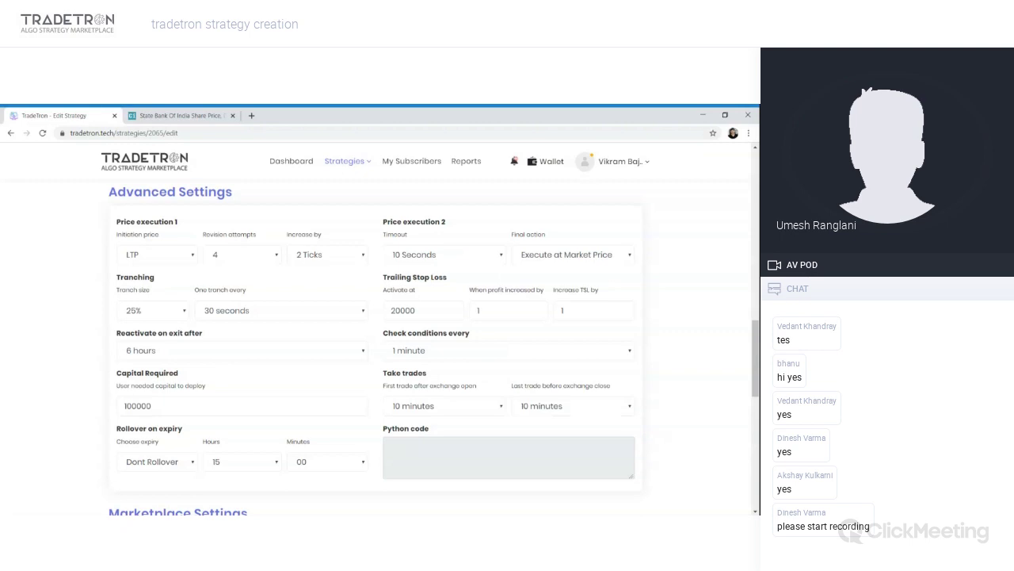
Step: Set first trade after exchange open and last trade before exchange close to 5 minutes each, and the required capital to 200000
{"action": "left_click", "coordinate": [429, 361]}
{"action": "left_click", "coordinate": [423, 382]}
{"action": "left_click", "coordinate": [438, 333]}
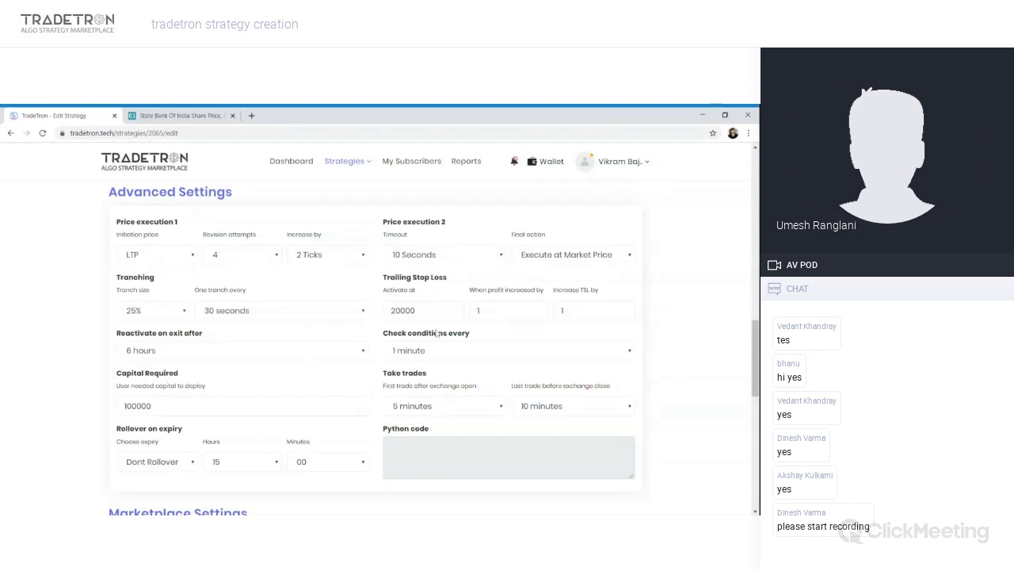
{"action": "left_click", "coordinate": [539, 397]}
{"action": "left_click_drag", "start_coordinate": [151, 406], "coordinate": [112, 417]}
{"action": "type", "text": "200000"}
Step: Open the Condition Builder for the Entry conditions of Set 1
{"action": "scroll", "coordinate": [211, 396], "scroll_direction": "up", "scroll_amount": 2}
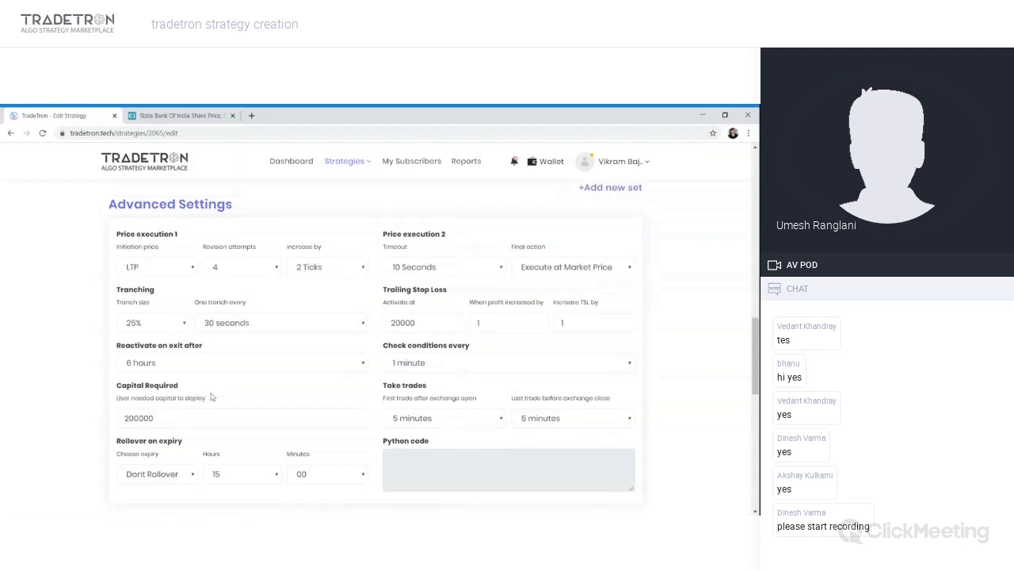
{"action": "scroll", "coordinate": [211, 396], "scroll_direction": "up", "scroll_amount": 3}
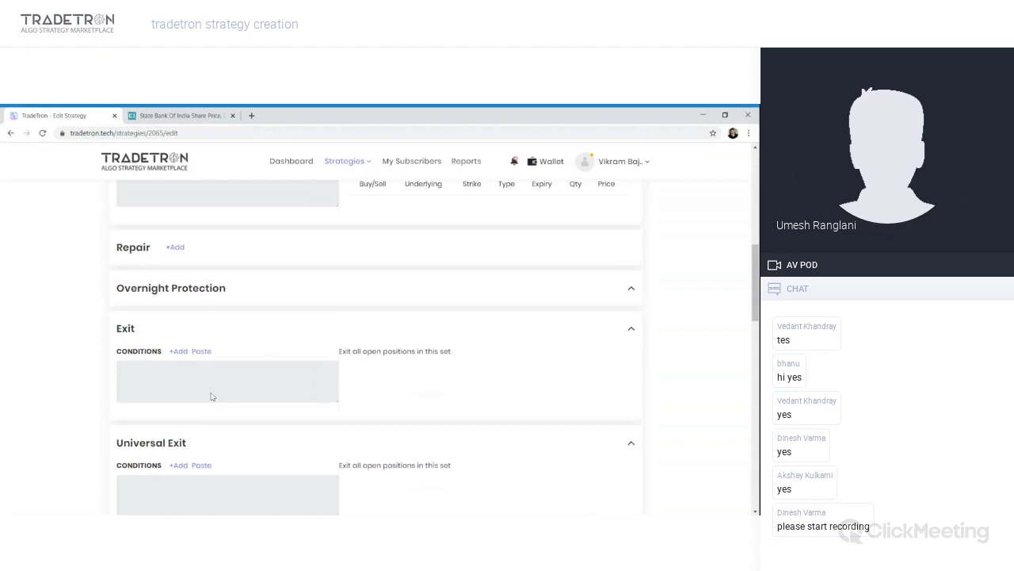
{"action": "scroll", "coordinate": [212, 396], "scroll_direction": "up", "scroll_amount": 3}
{"action": "left_click", "coordinate": [178, 353]}
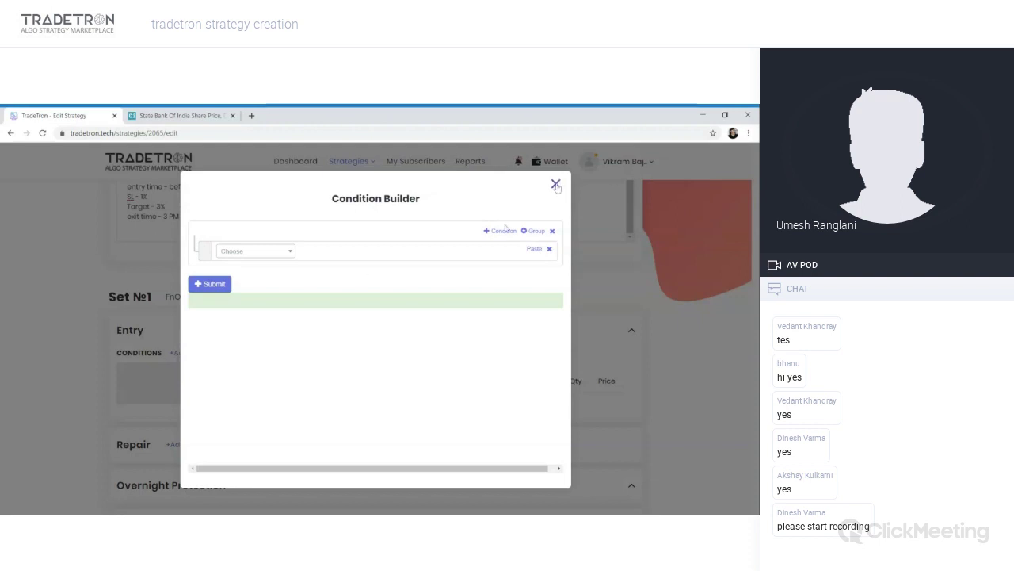
{"action": "left_click", "coordinate": [556, 183]}
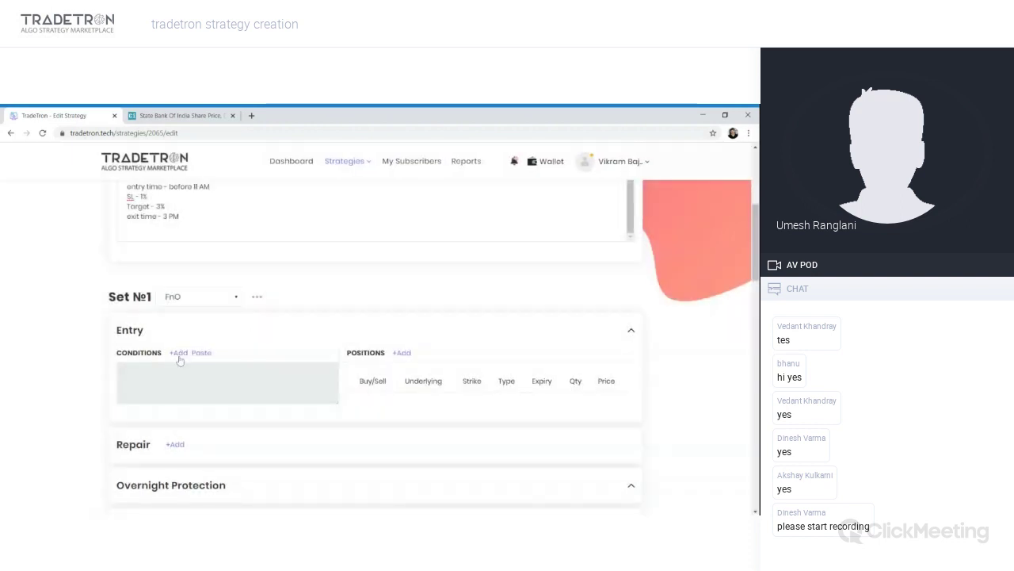
{"action": "left_click", "coordinate": [179, 355]}
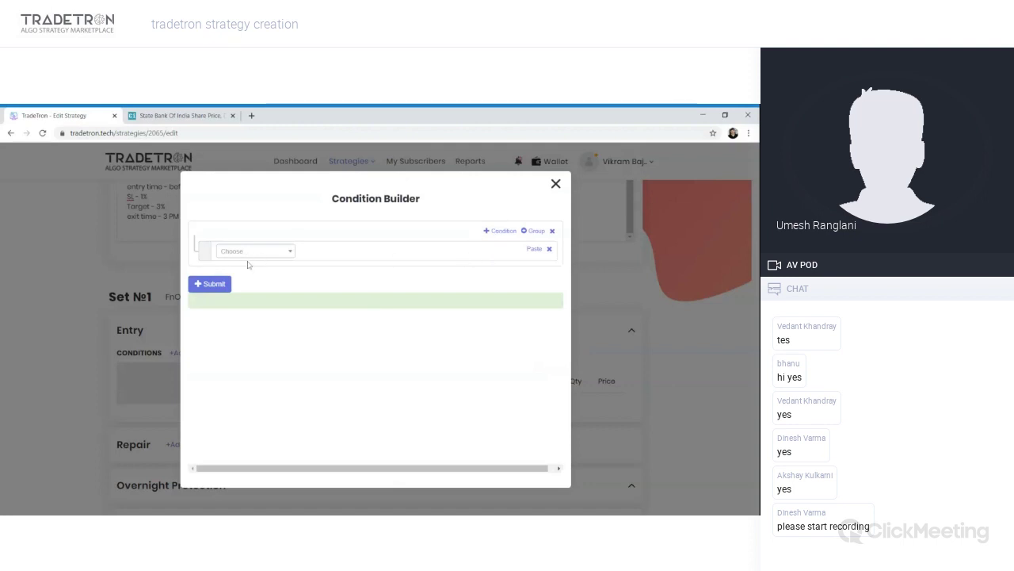
Step: Add two more empty entry conditions, switch their operator to OR and set it back to AND
{"action": "left_click", "coordinate": [489, 231]}
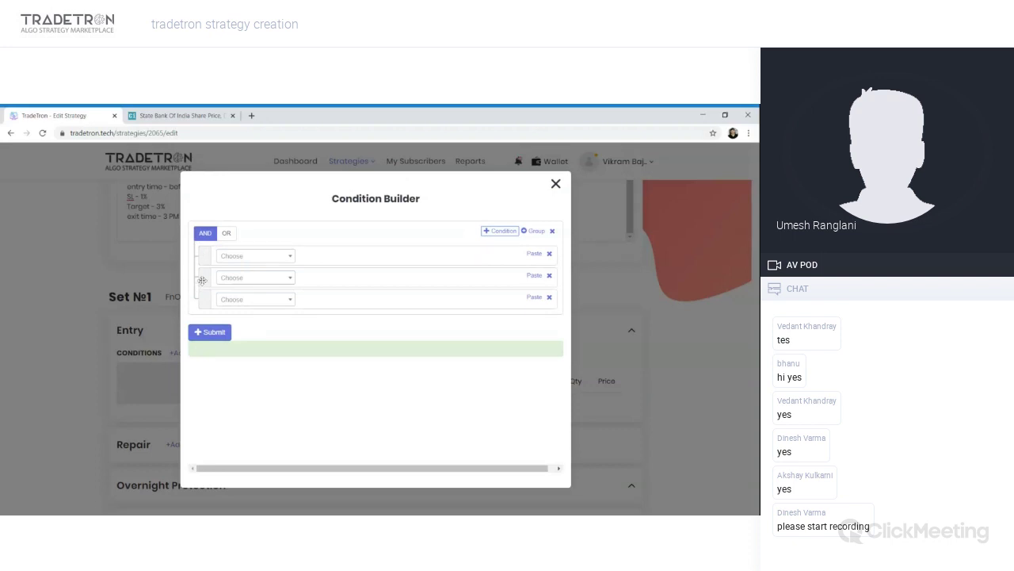
{"action": "left_click", "coordinate": [230, 235]}
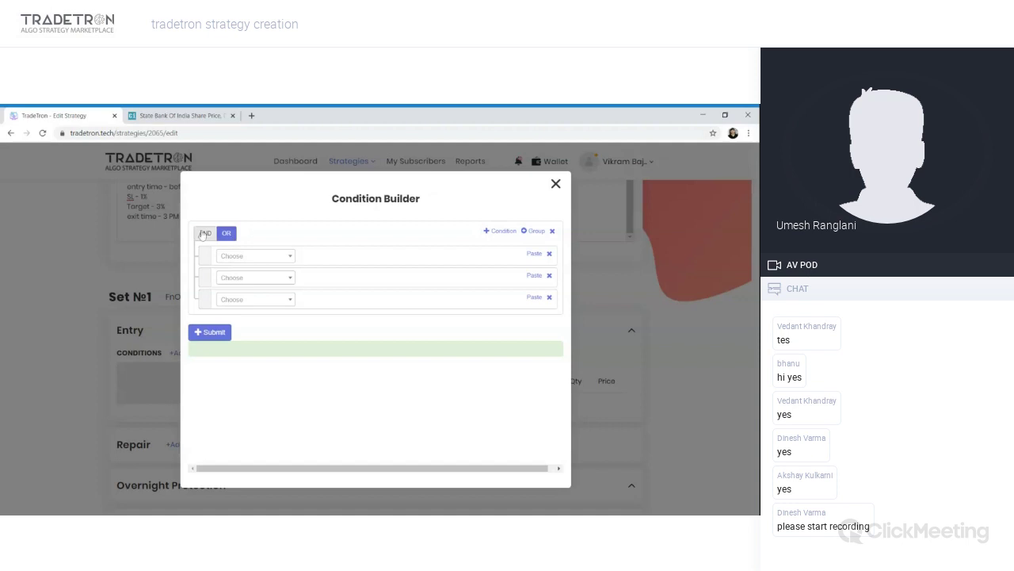
{"action": "left_click", "coordinate": [203, 235]}
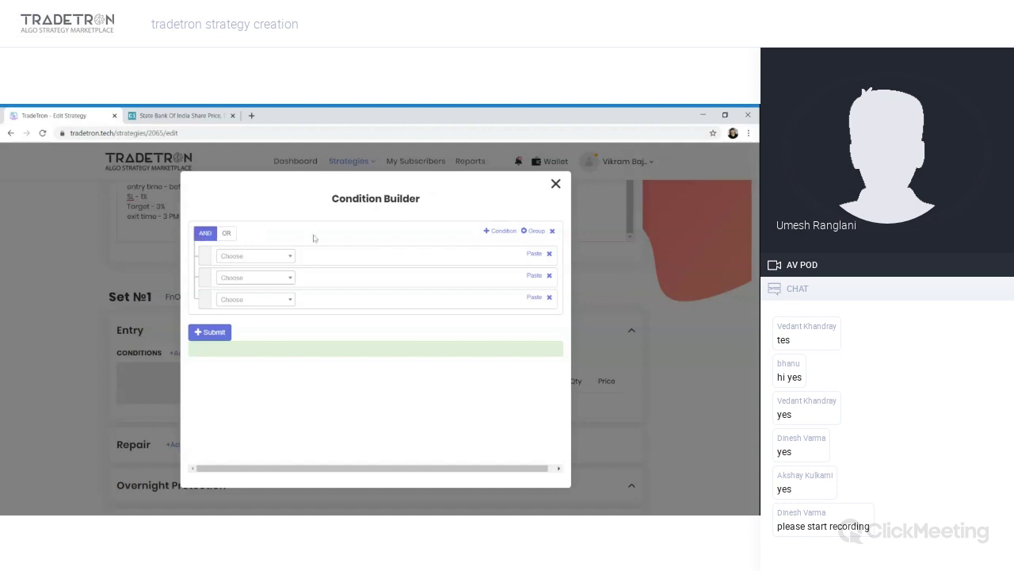
Step: Add a nested condition group, dropping the extra second group, and give it three empty conditions joined by OR
{"action": "left_click", "coordinate": [533, 231]}
{"action": "left_click", "coordinate": [525, 231]}
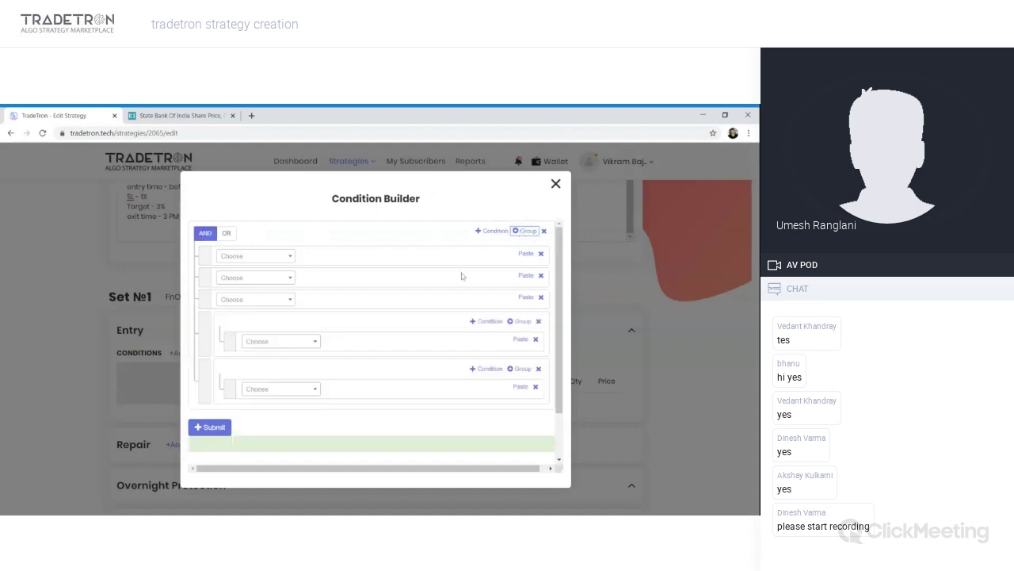
{"action": "left_click", "coordinate": [538, 368]}
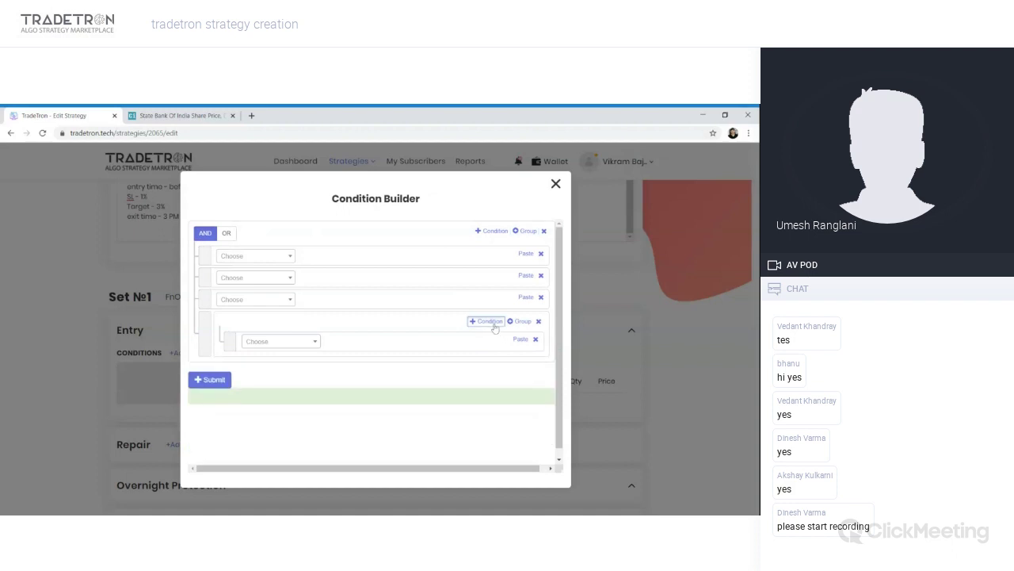
{"action": "left_click", "coordinate": [486, 321]}
{"action": "left_click", "coordinate": [486, 321]}
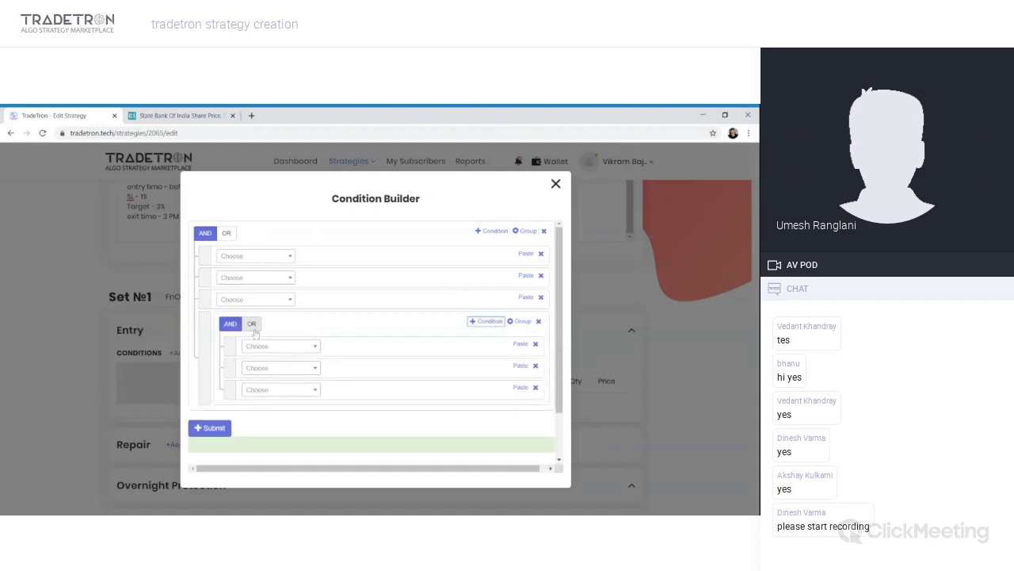
{"action": "left_click", "coordinate": [252, 325]}
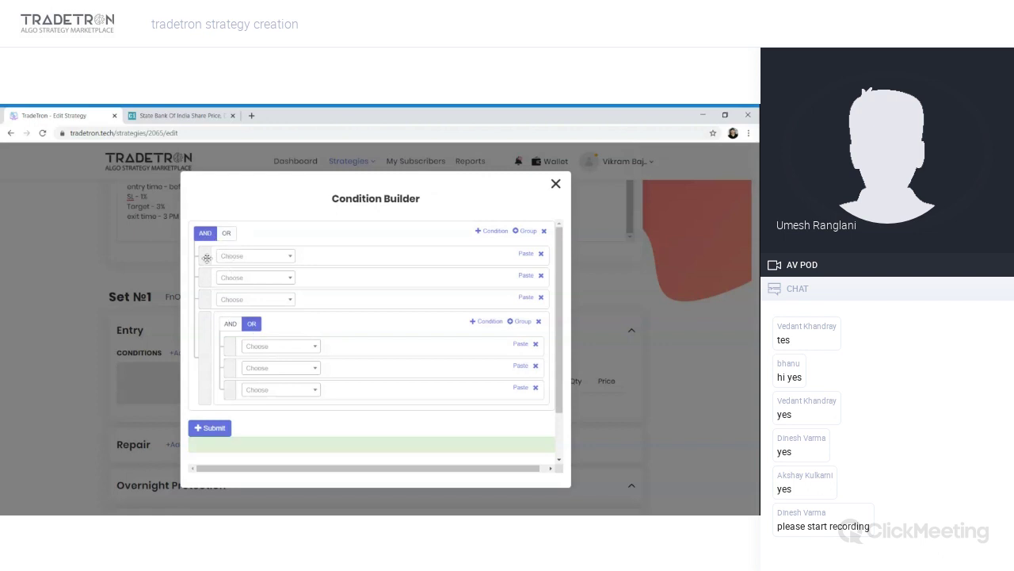
{"action": "left_click_drag", "start_coordinate": [227, 346], "coordinate": [243, 380]}
Step: Delete the nested group and the two extra conditions, leaving a single empty condition
{"action": "left_click", "coordinate": [538, 321]}
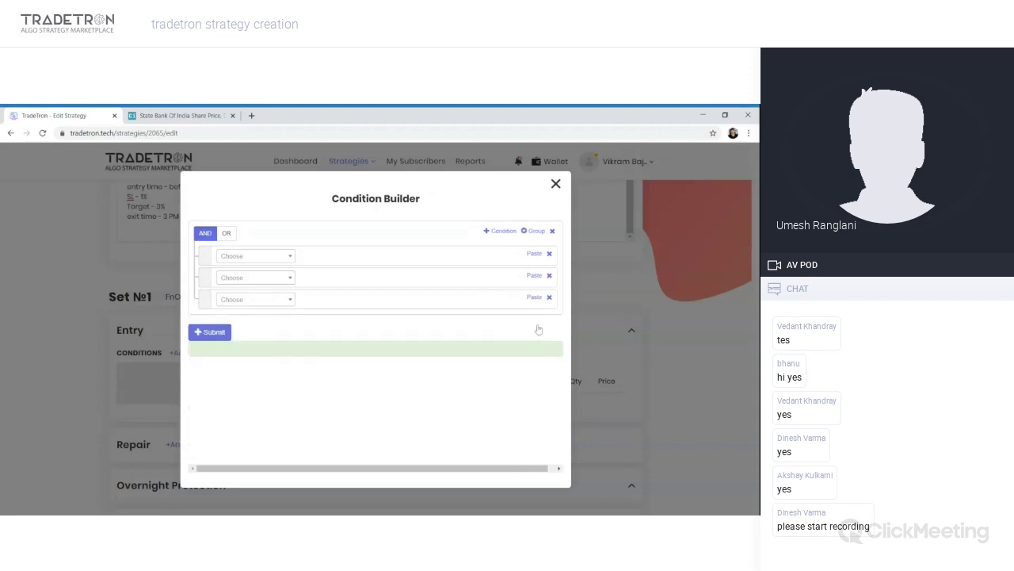
{"action": "left_click", "coordinate": [549, 297]}
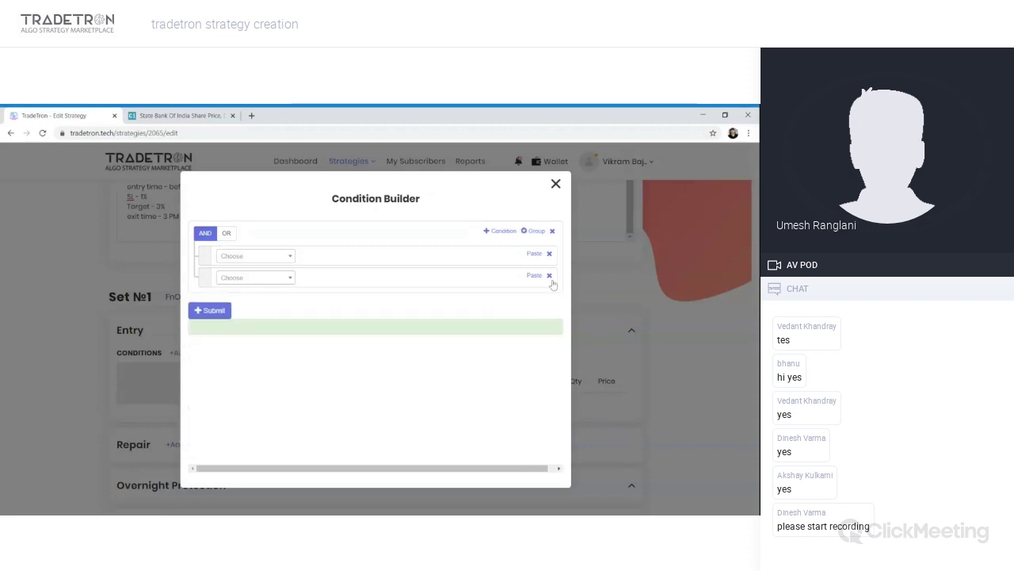
{"action": "left_click", "coordinate": [550, 277]}
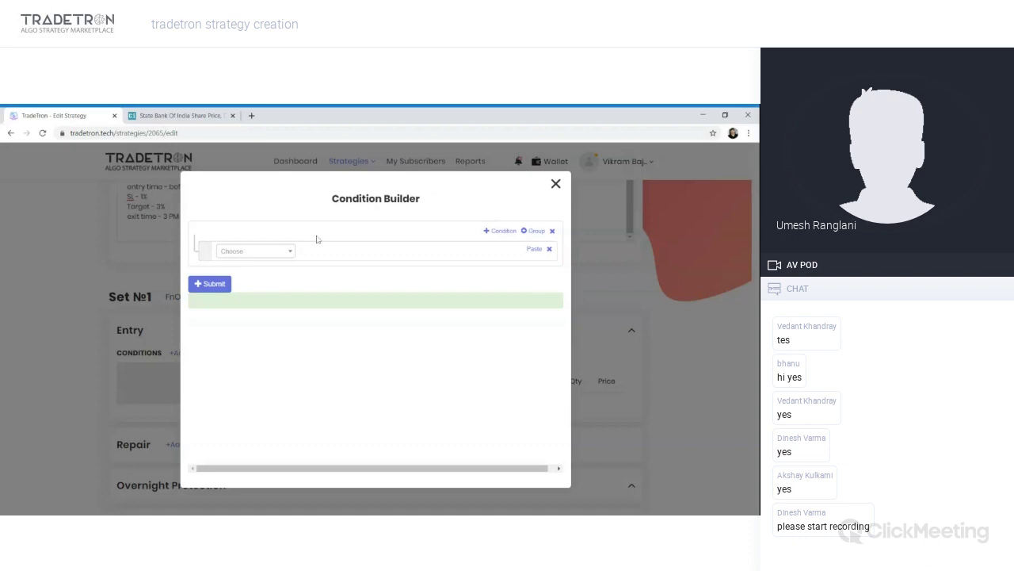
Step: Try building a condition with LTP >= Number, and remove its keywords again
{"action": "left_click", "coordinate": [262, 254]}
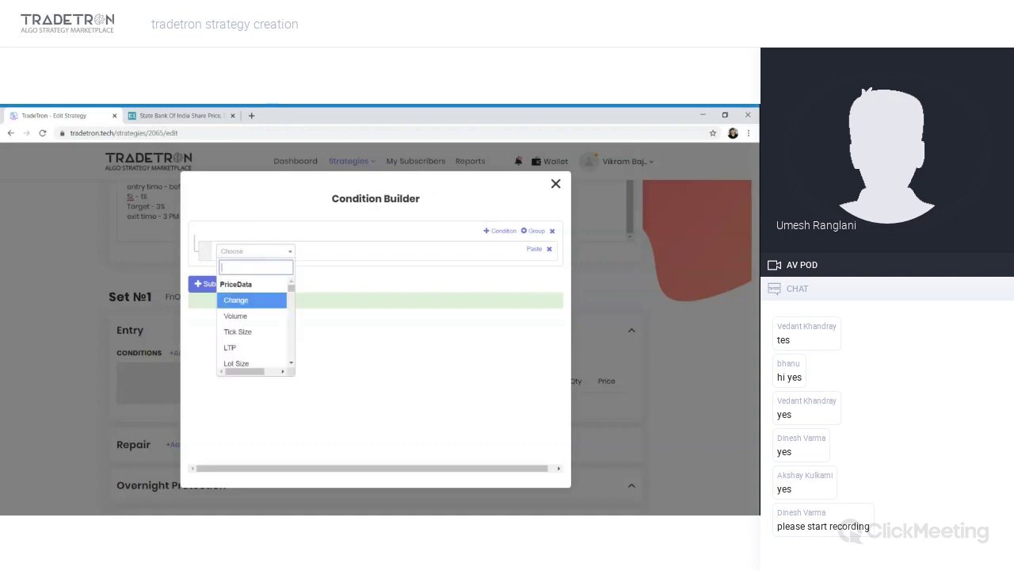
{"action": "type", "text": "ltp"}
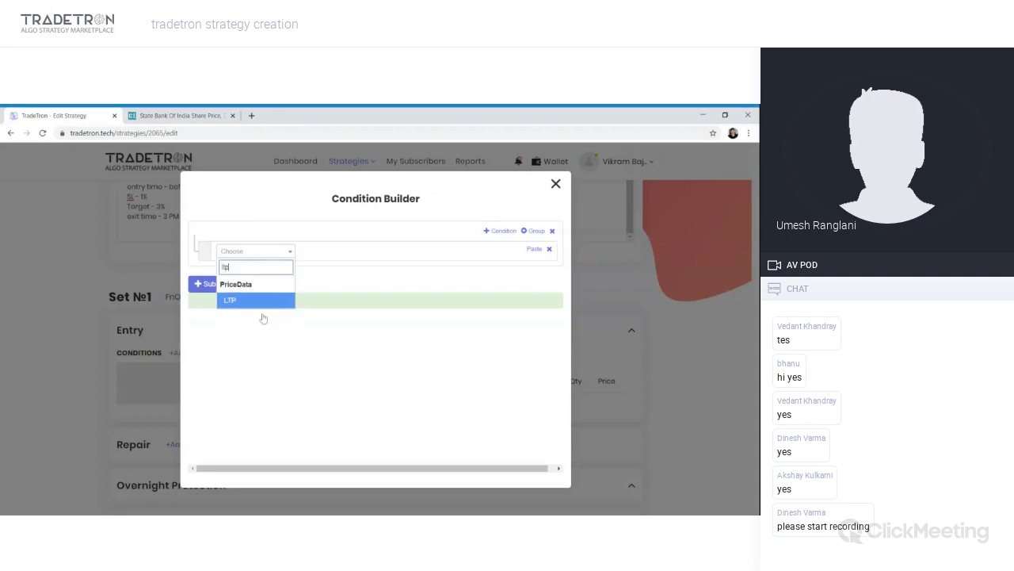
{"action": "key", "text": "Return"}
{"action": "key", "text": "Return"}
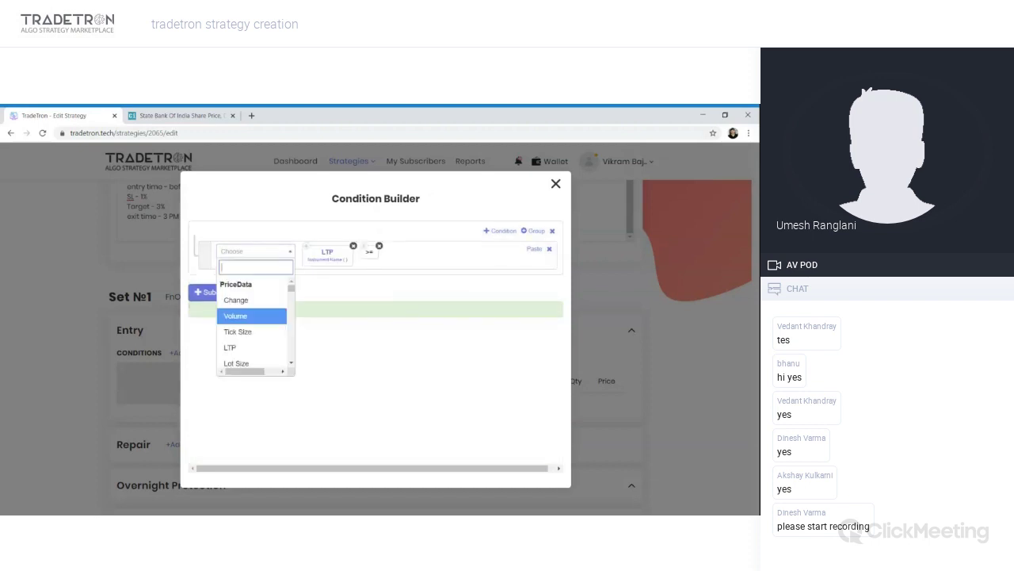
{"action": "type", "text": "numb"}
{"action": "key", "text": "Return"}
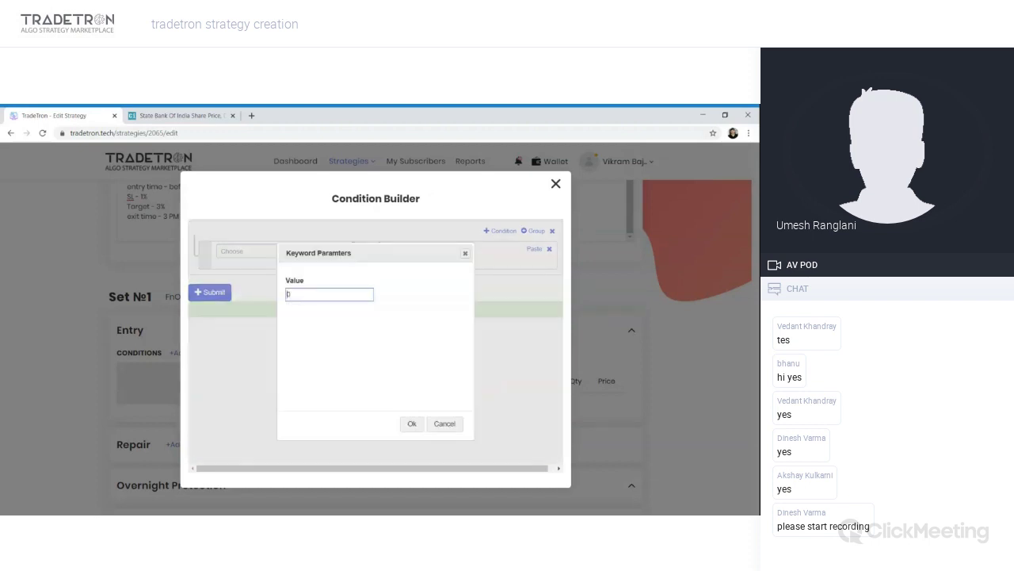
{"action": "type", "text": "1000"}
{"action": "left_click", "coordinate": [412, 423]}
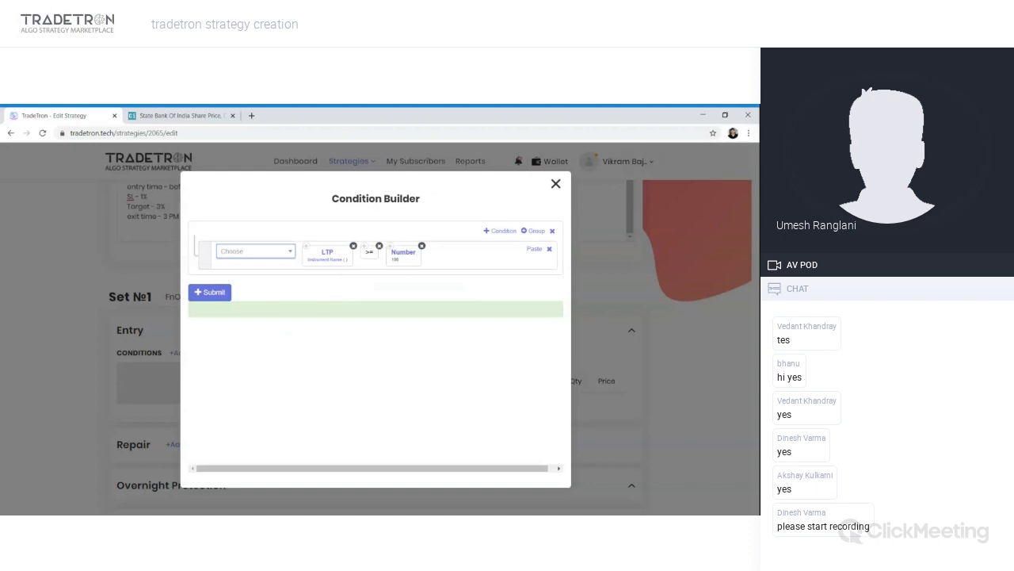
{"action": "left_click", "coordinate": [353, 246]}
{"action": "left_click", "coordinate": [356, 247]}
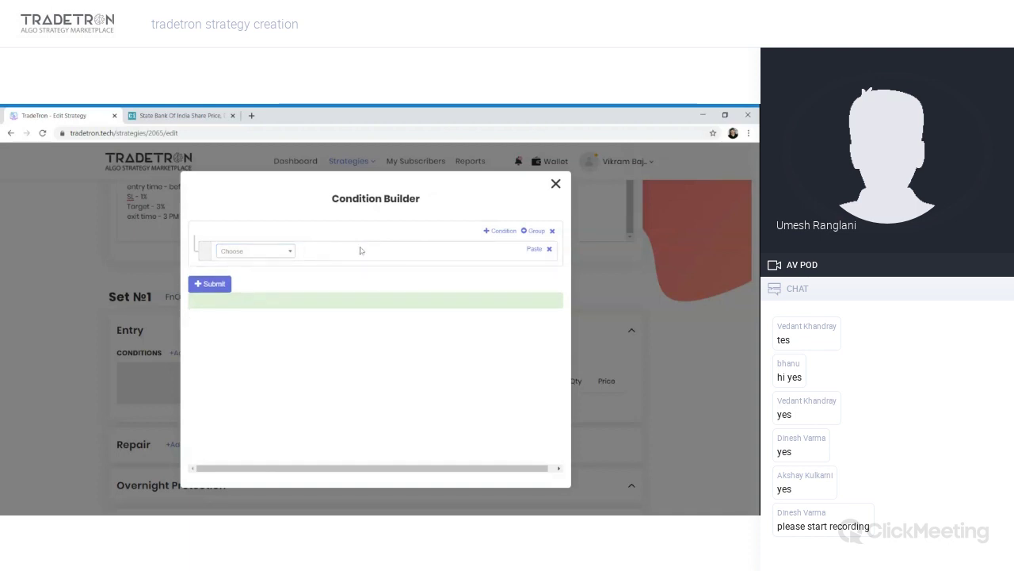
Step: Add the Position keyword to the entry condition with the CLOSE series and position -1
{"action": "left_click", "coordinate": [285, 256]}
{"action": "type", "text": "pos"}
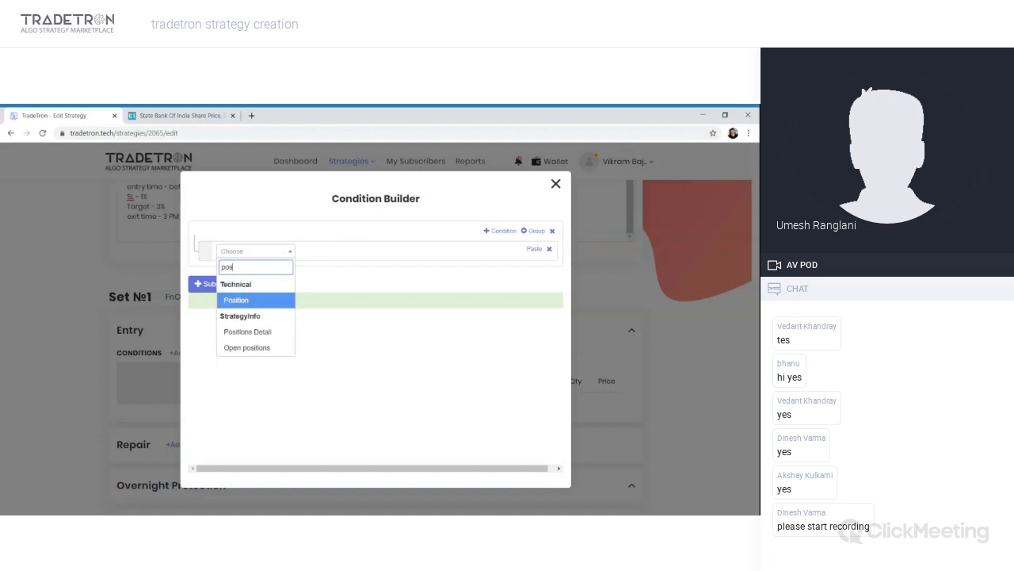
{"action": "key", "text": "Return"}
{"action": "left_click", "coordinate": [337, 298]}
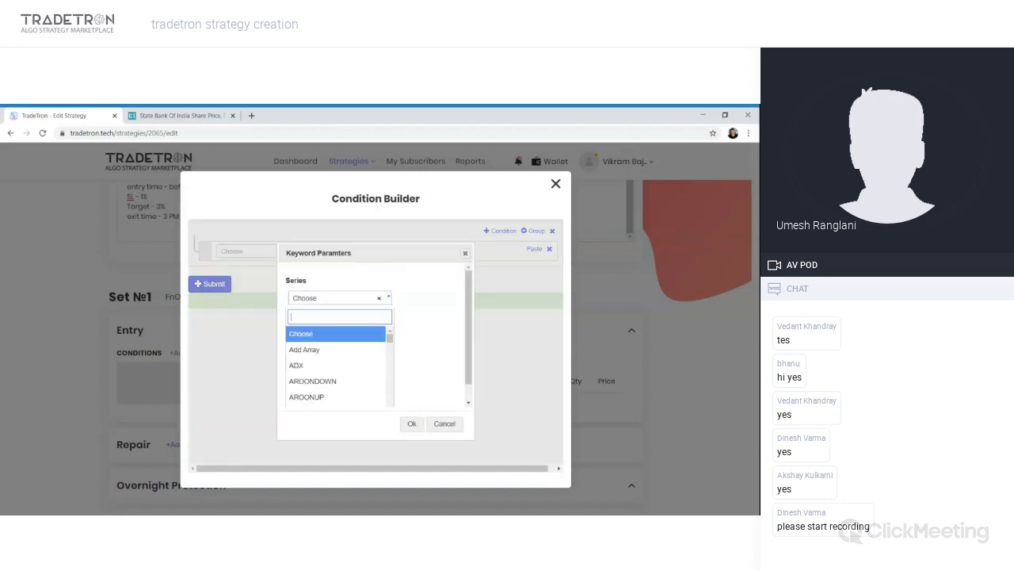
{"action": "type", "text": "clo"}
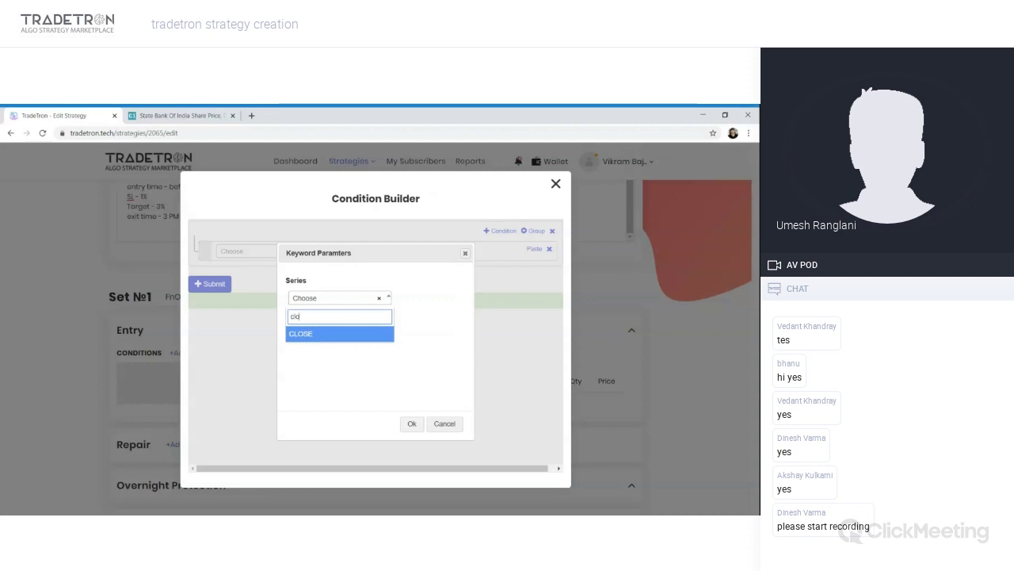
{"action": "key", "text": "Return"}
{"action": "key", "text": "Tab"}
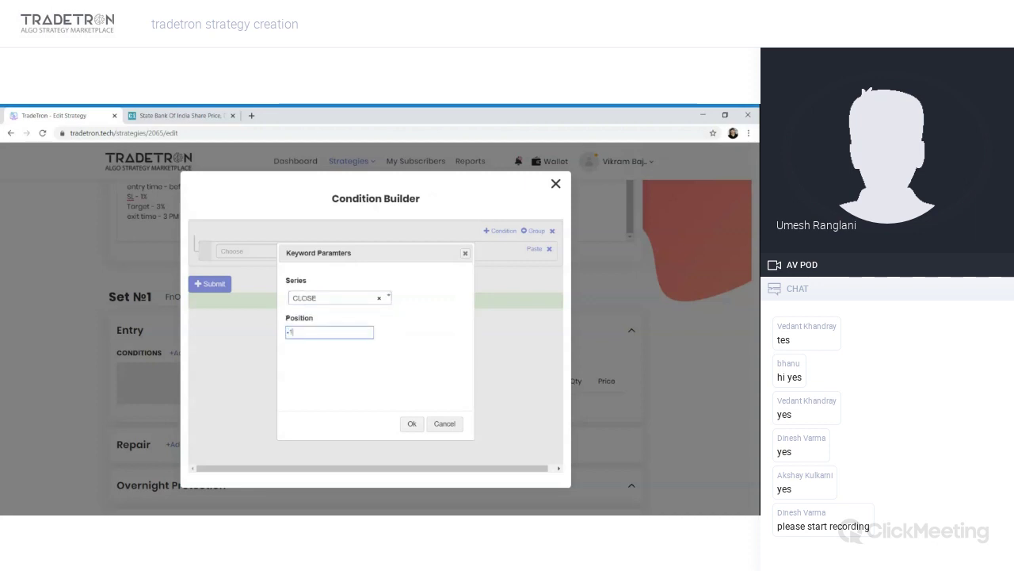
{"action": "key", "text": "Tab"}
{"action": "key", "text": "Return"}
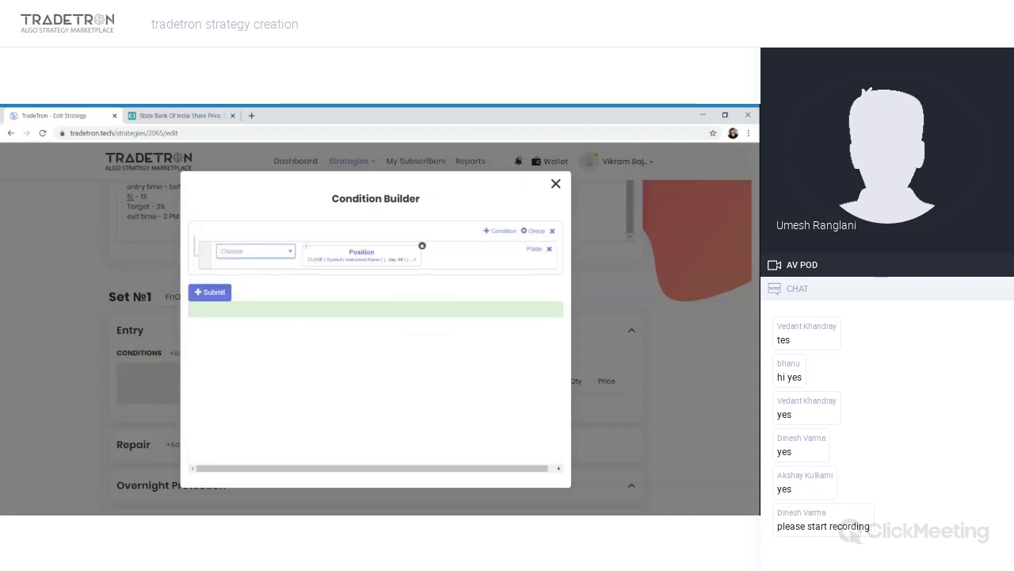
Step: Set the instrument of the CLOSE Position keyword to exchange NSE and underlying List - FnO
{"action": "left_click", "coordinate": [351, 262]}
{"action": "left_click", "coordinate": [238, 289]}
{"action": "type", "text": "ns"}
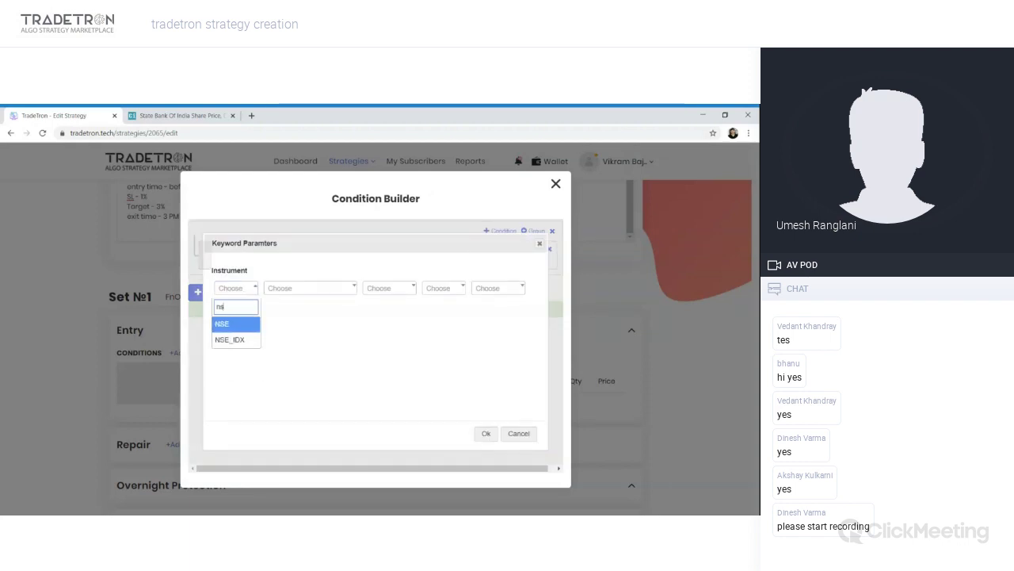
{"action": "key", "text": "Return"}
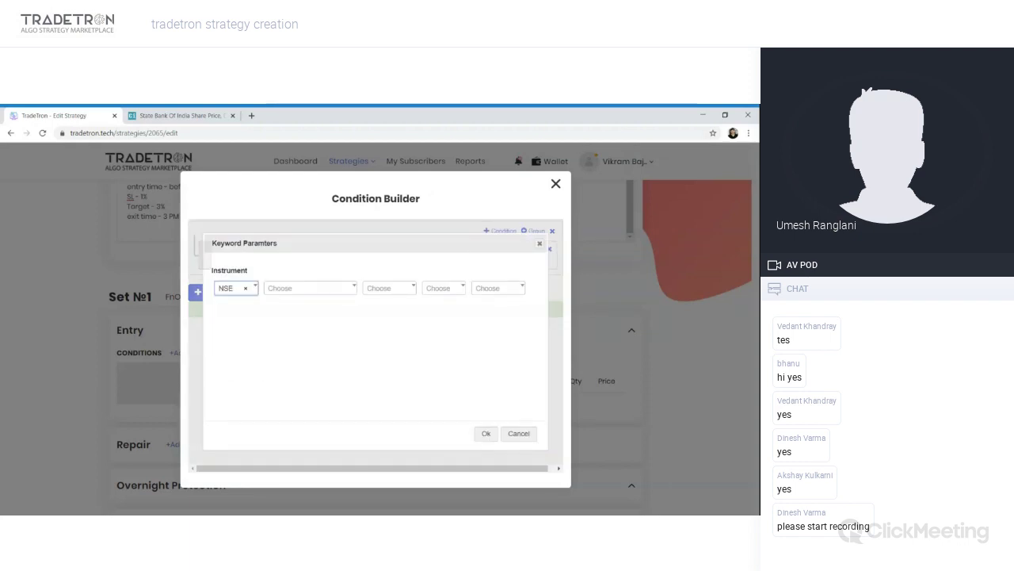
{"action": "key", "text": "Tab"}
{"action": "key", "text": "Down"}
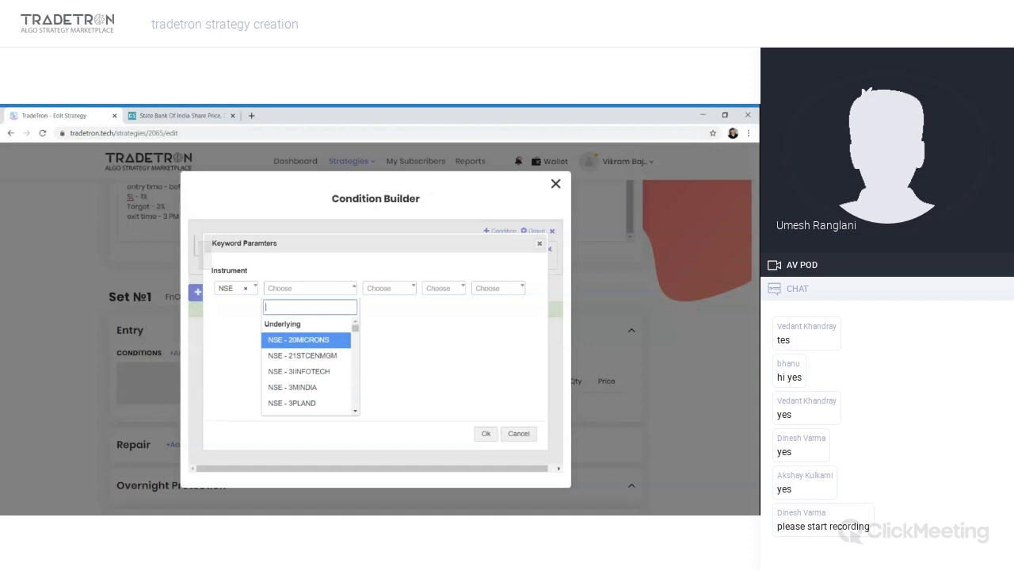
{"action": "type", "text": "fno"}
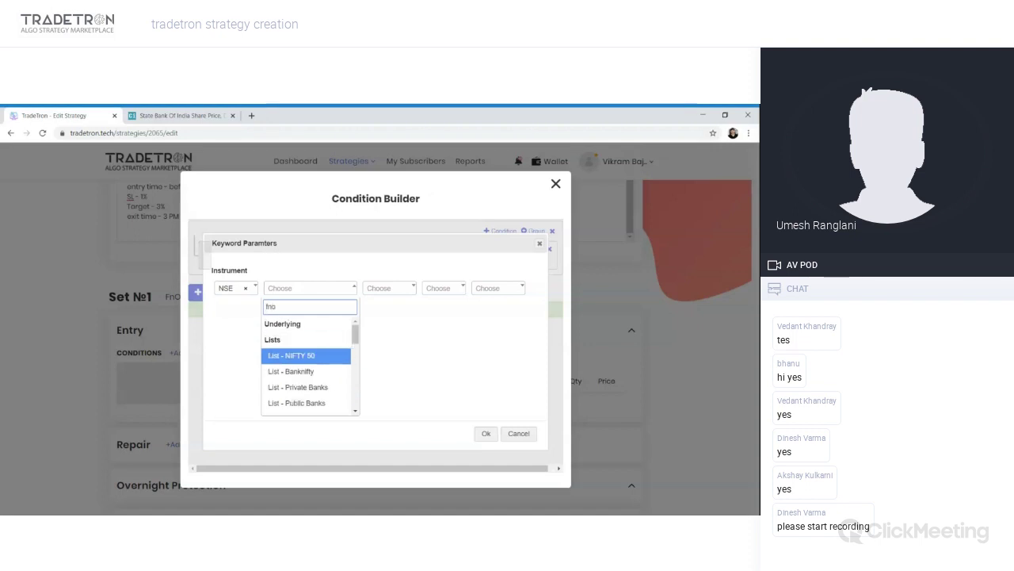
{"action": "key", "text": "Down"}
{"action": "key", "text": "Down"}
{"action": "key", "text": "Down"}
{"action": "key", "text": "Down"}
{"action": "key", "text": "Down"}
{"action": "key", "text": "Down"}
{"action": "key", "text": "Down"}
{"action": "key", "text": "Down"}
{"action": "key", "text": "Down"}
{"action": "key", "text": "Down"}
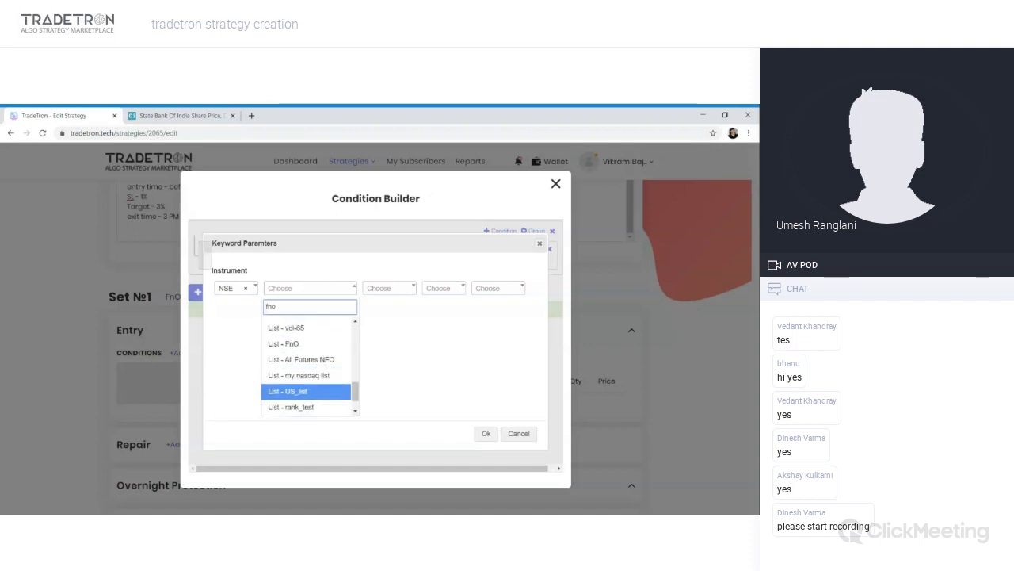
{"action": "key", "text": "Up"}
{"action": "key", "text": "Up"}
{"action": "key", "text": "Return"}
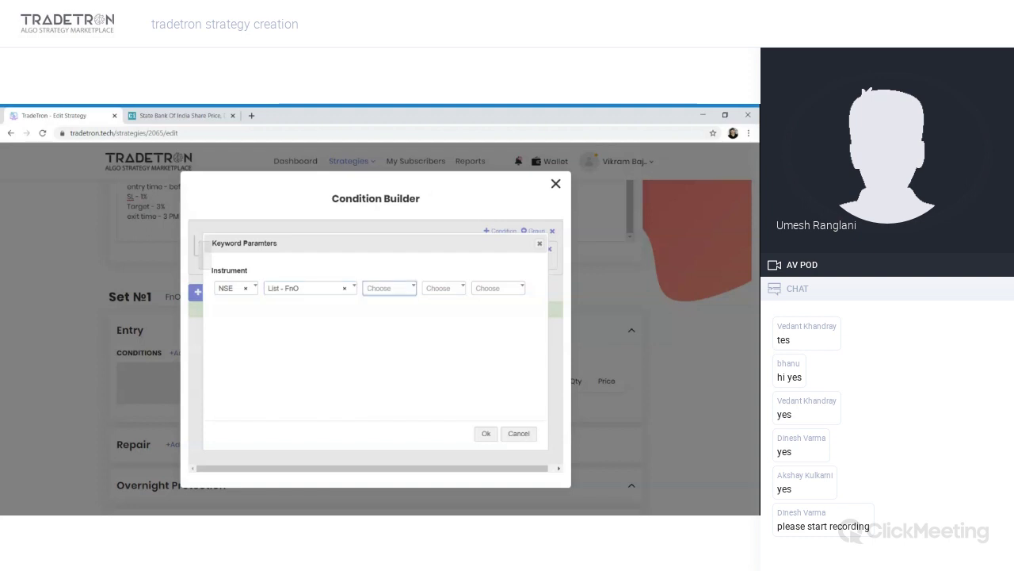
{"action": "key", "text": "Tab"}
{"action": "key", "text": "Tab"}
{"action": "key", "text": "Tab"}
{"action": "key", "text": "Return"}
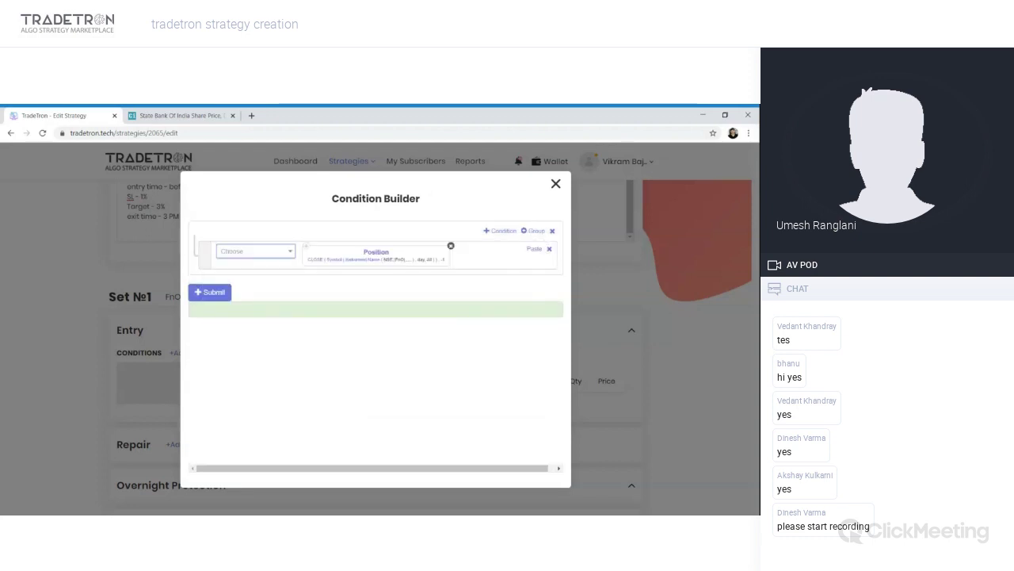
Step: Set the CLOSE series of the Position keyword to 10m candles with 300 max history candles
{"action": "left_click", "coordinate": [258, 252]}
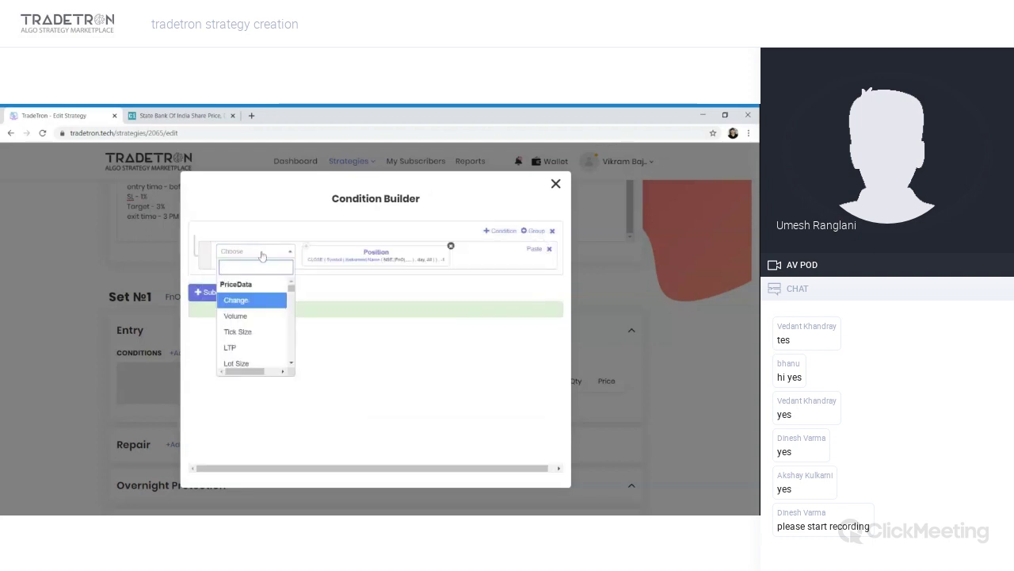
{"action": "left_click", "coordinate": [342, 259]}
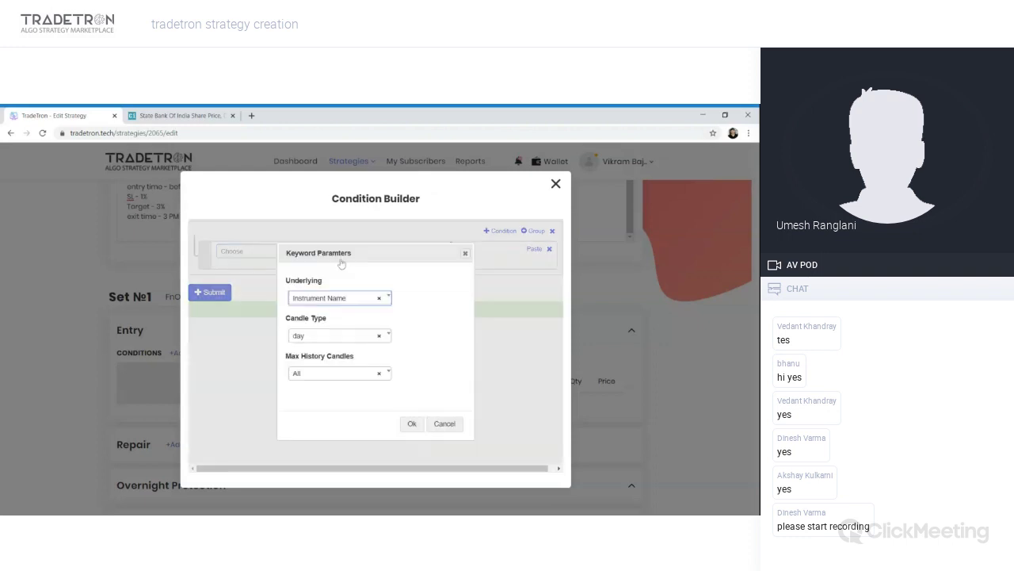
{"action": "left_click", "coordinate": [327, 336]}
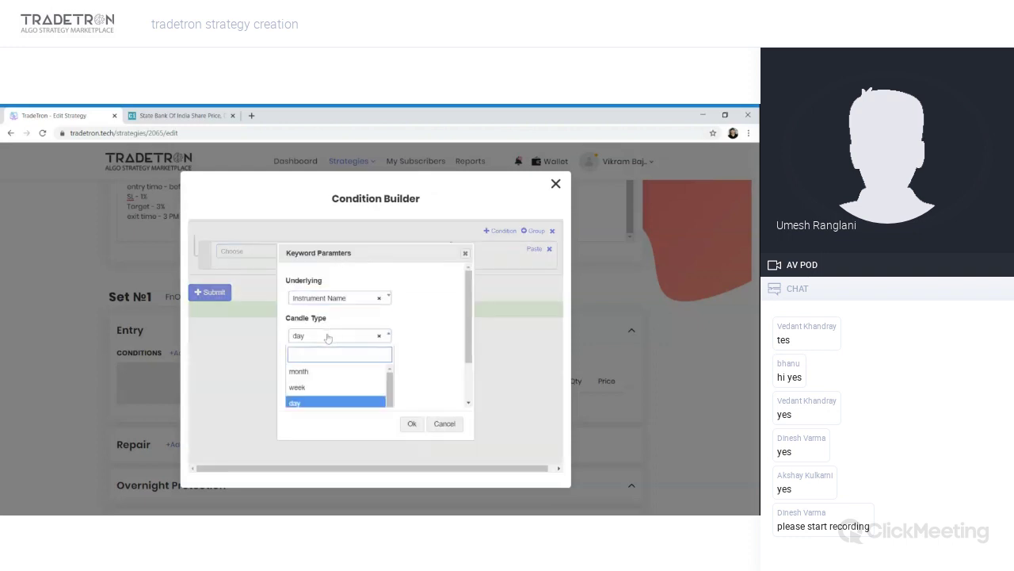
{"action": "type", "text": "10"}
{"action": "key", "text": "Return"}
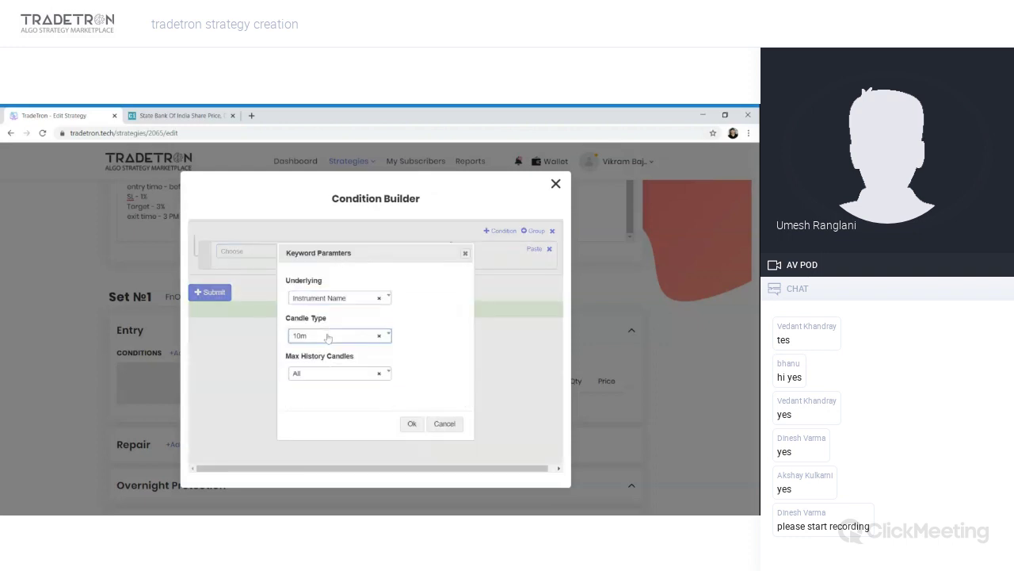
{"action": "key", "text": "Tab"}
{"action": "key", "text": "Down"}
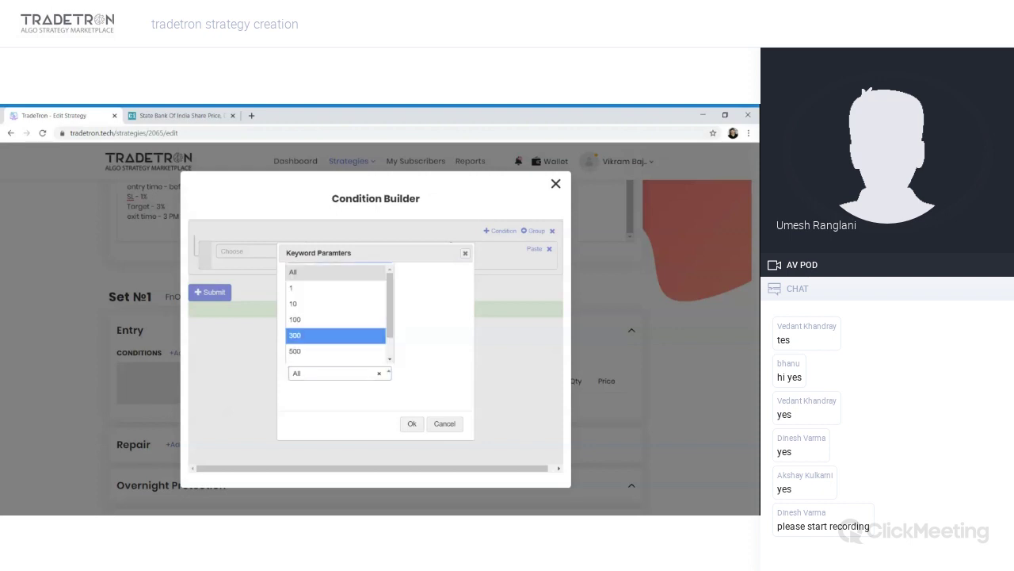
{"action": "key", "text": "Return"}
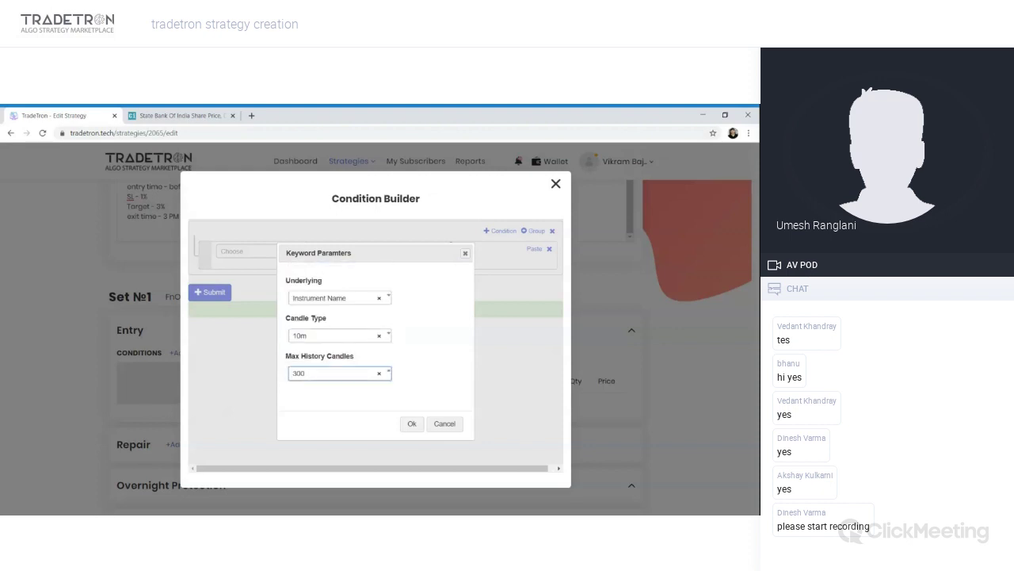
{"action": "key", "text": "Tab"}
{"action": "key", "text": "Return"}
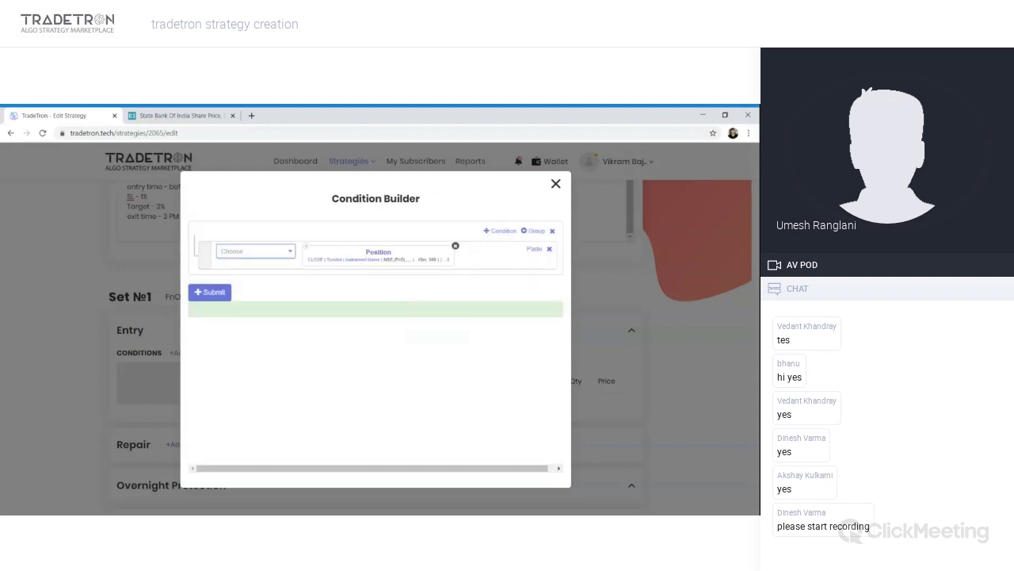
{"action": "left_click", "coordinate": [331, 264]}
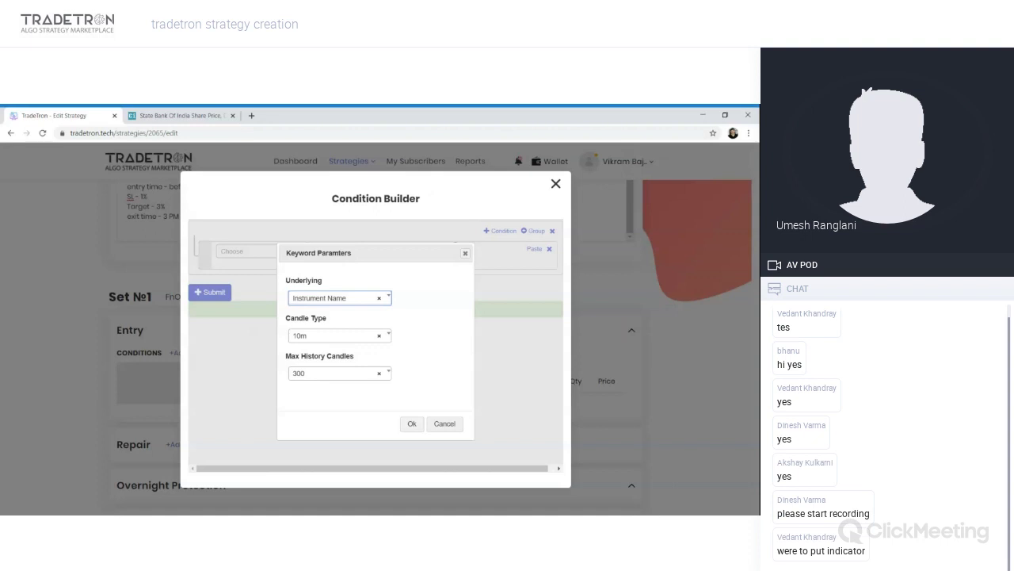
{"action": "left_click", "coordinate": [409, 423]}
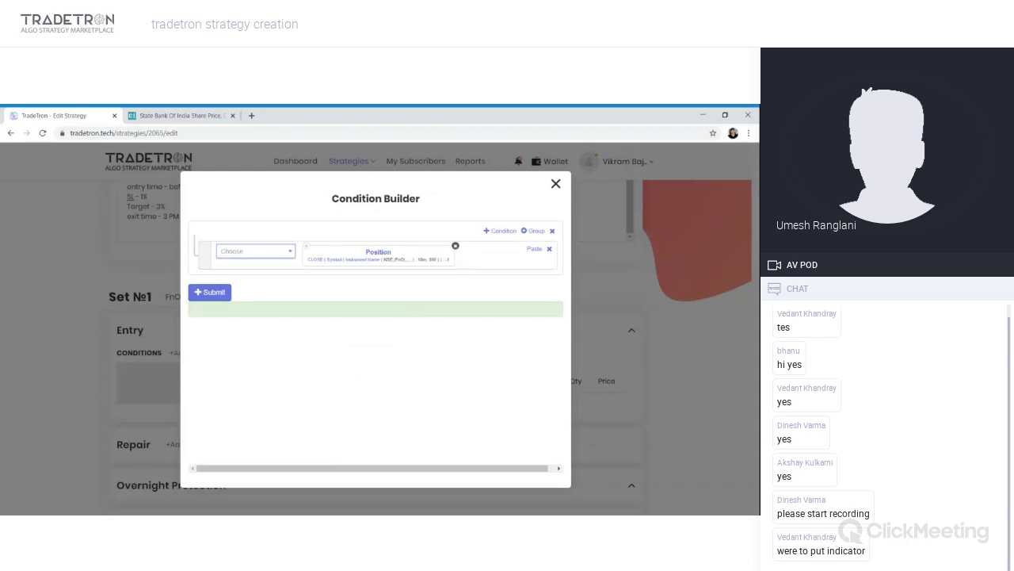
Step: Add a > comparison and a second Position keyword with the Lower Bolinger series and position -1
{"action": "left_click", "coordinate": [279, 255]}
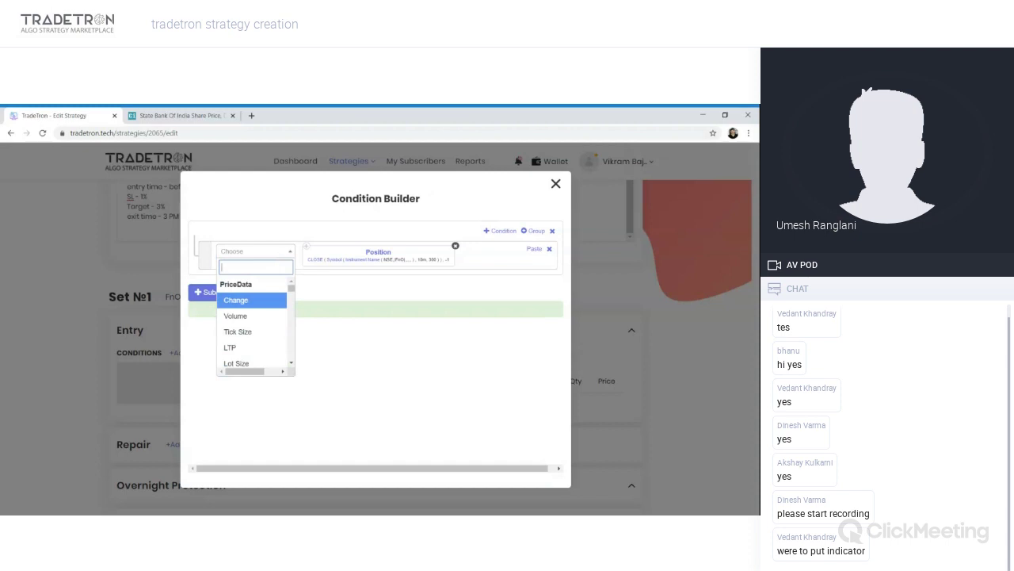
{"action": "type", "text": ">"}
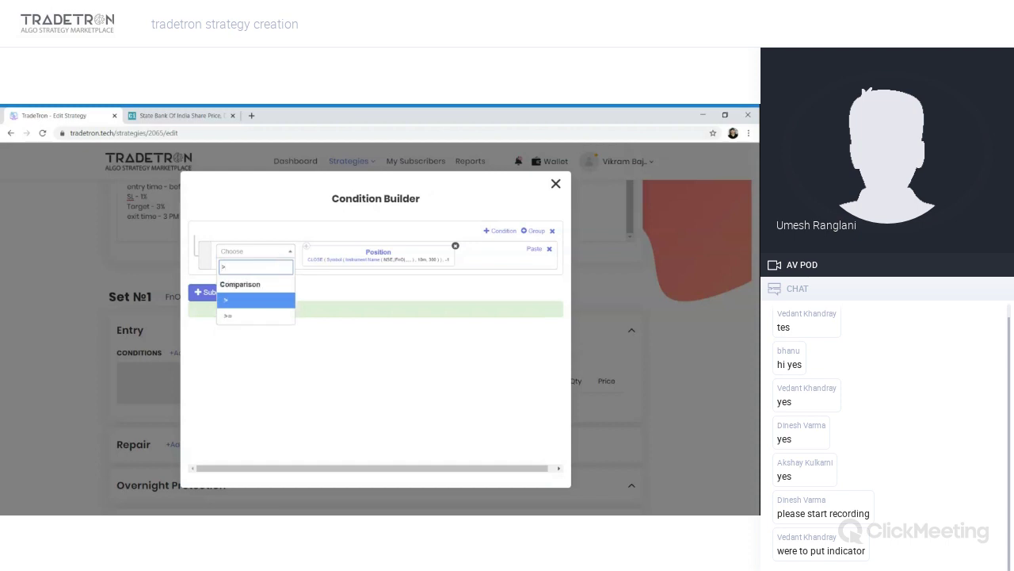
{"action": "key", "text": "Return"}
{"action": "type", "text": "pos"}
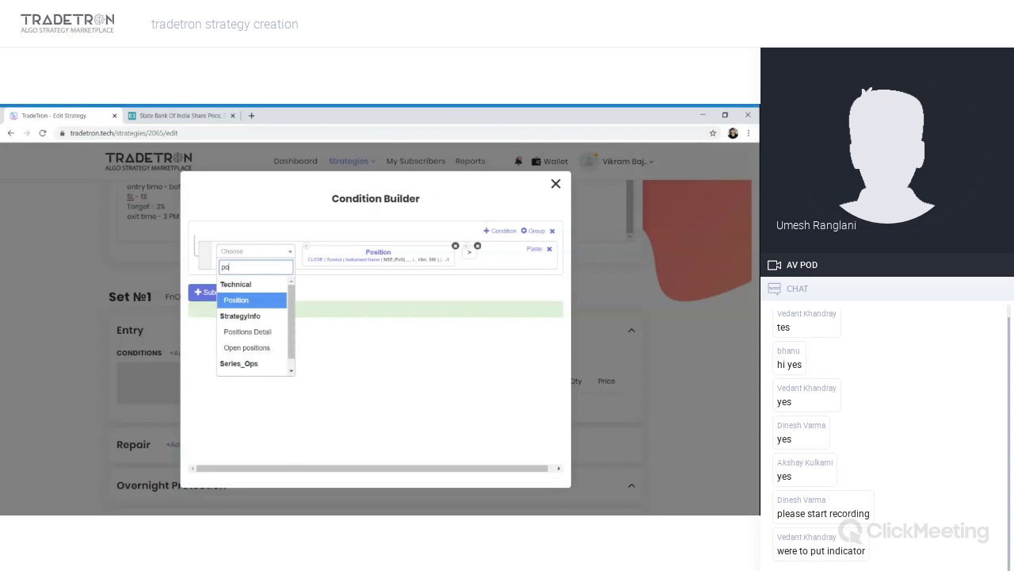
{"action": "key", "text": "Return"}
{"action": "key", "text": "Down"}
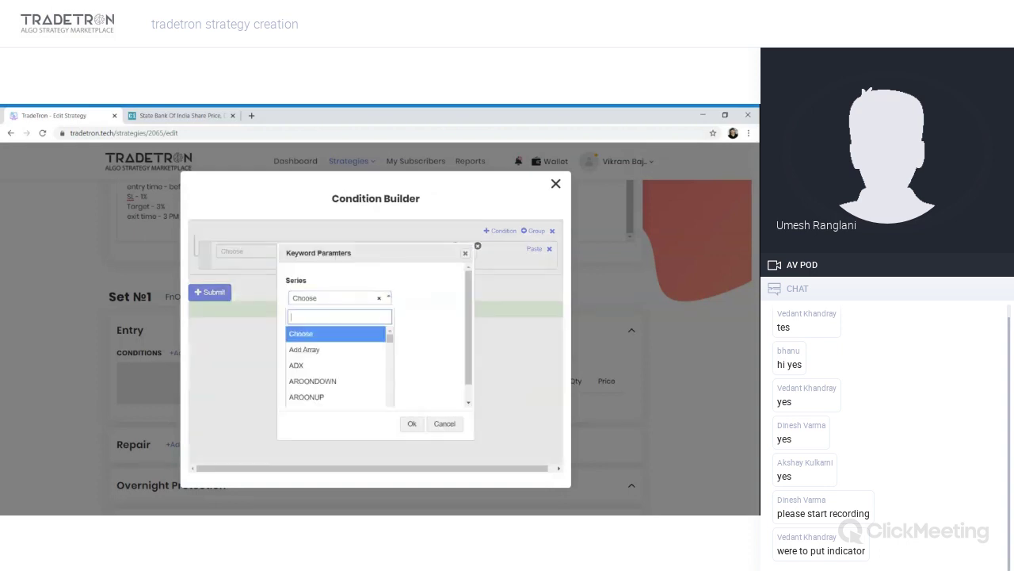
{"action": "type", "text": "low"}
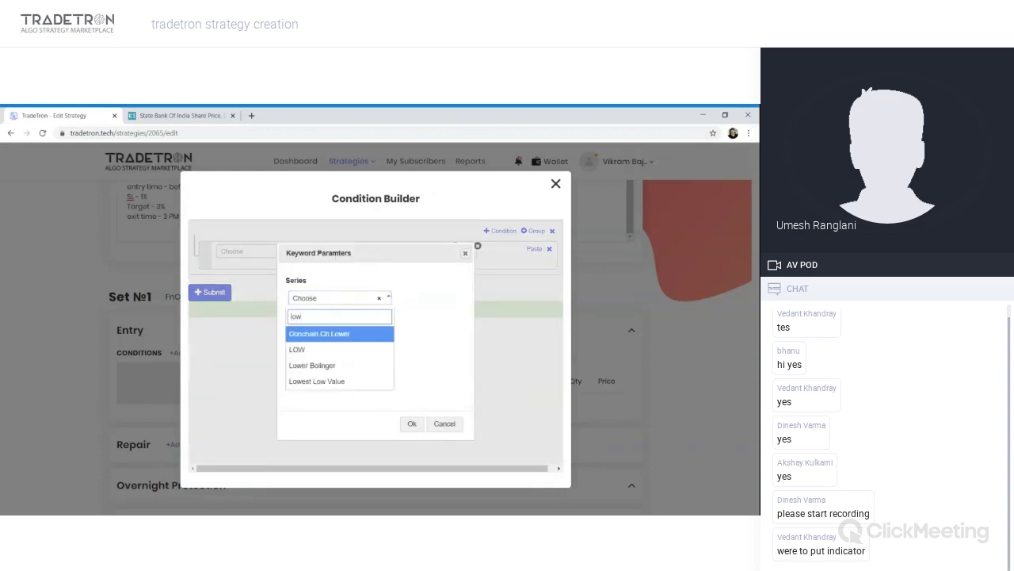
{"action": "key", "text": "Down"}
{"action": "key", "text": "Down"}
{"action": "key", "text": "Return"}
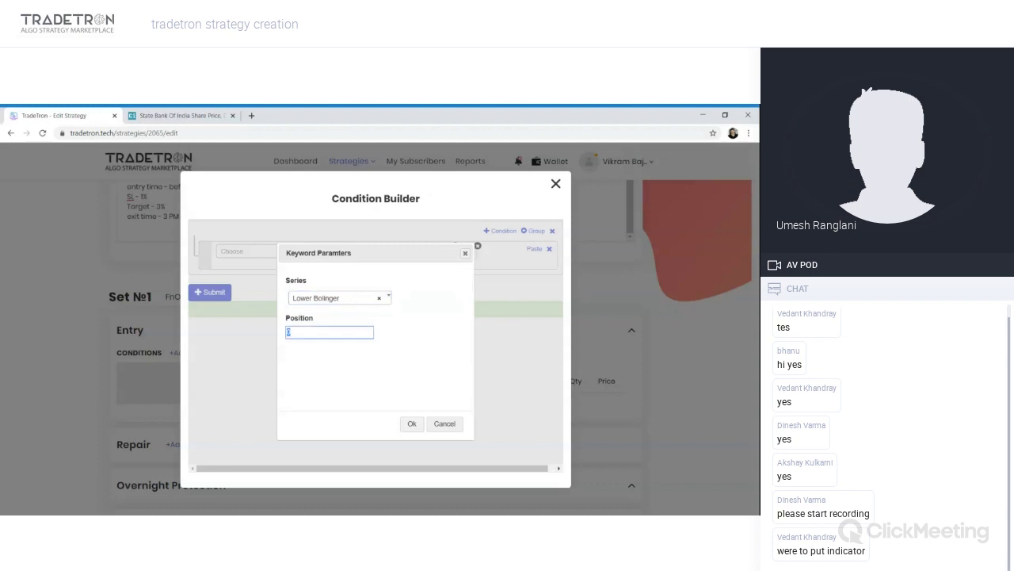
{"action": "type", "text": "-1"}
{"action": "key", "text": "Tab"}
{"action": "key", "text": "Return"}
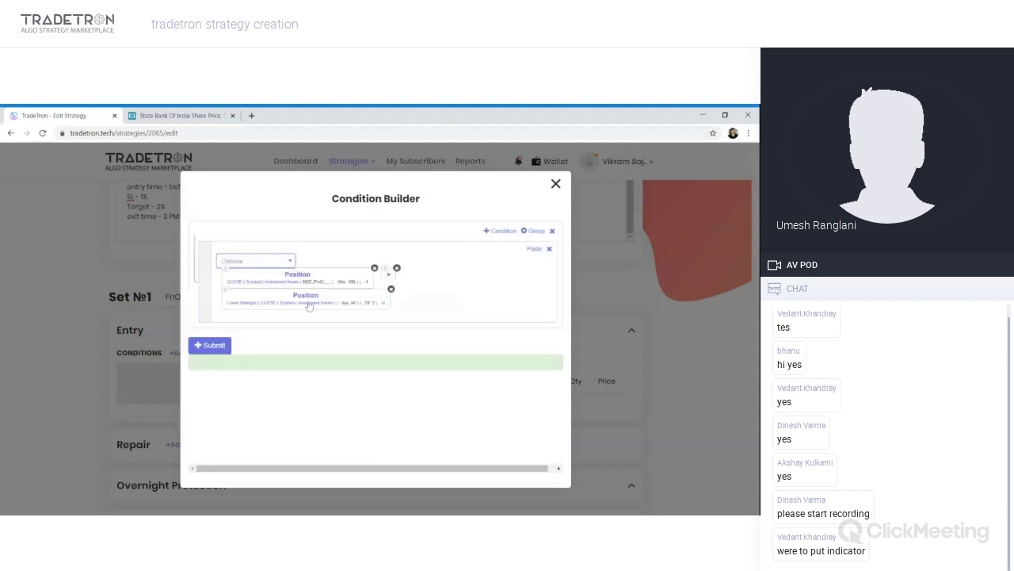
Step: Set the standard deviation of the Lower Bolinger series to 2.5
{"action": "left_click", "coordinate": [240, 305]}
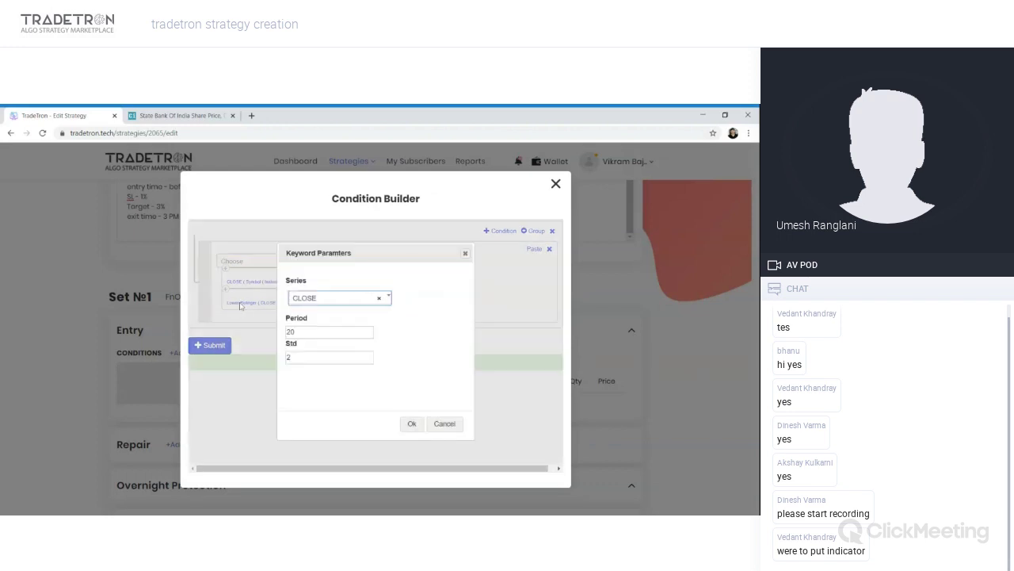
{"action": "left_click", "coordinate": [290, 331]}
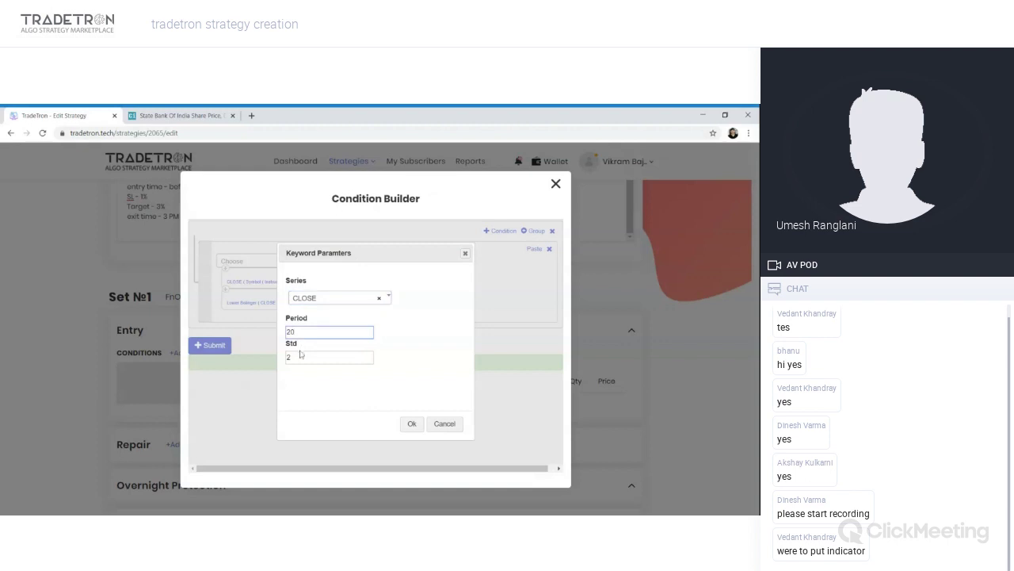
{"action": "left_click", "coordinate": [290, 358]}
{"action": "type", "text": ".5"}
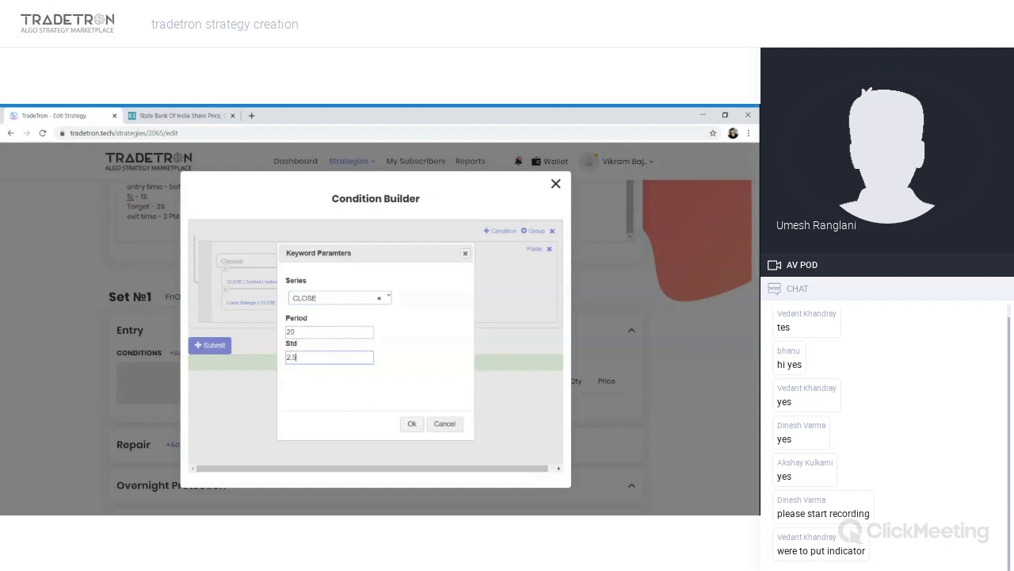
{"action": "left_click", "coordinate": [412, 424]}
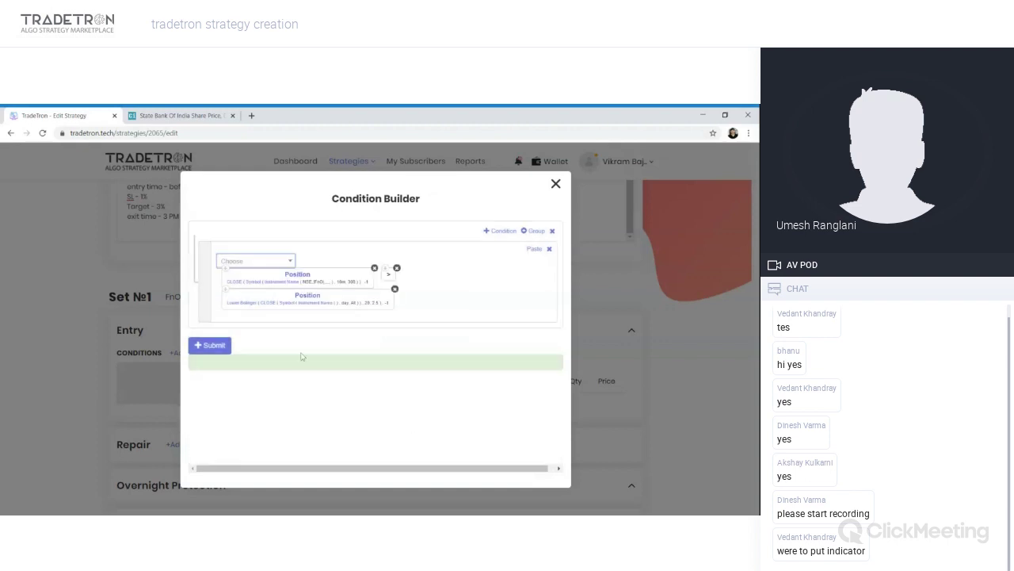
Step: Set the instrument of the Lower Bolinger Position keyword to exchange NSE and underlying List - FnO
{"action": "left_click", "coordinate": [314, 305]}
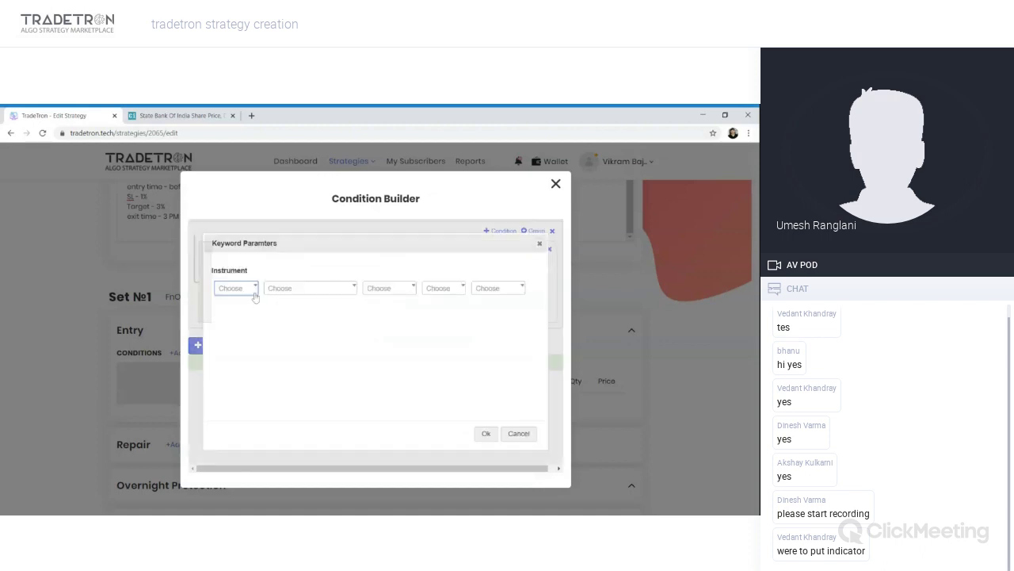
{"action": "left_click", "coordinate": [254, 291]}
{"action": "type", "text": "ns"}
{"action": "key", "text": "Return"}
{"action": "left_click", "coordinate": [309, 288]}
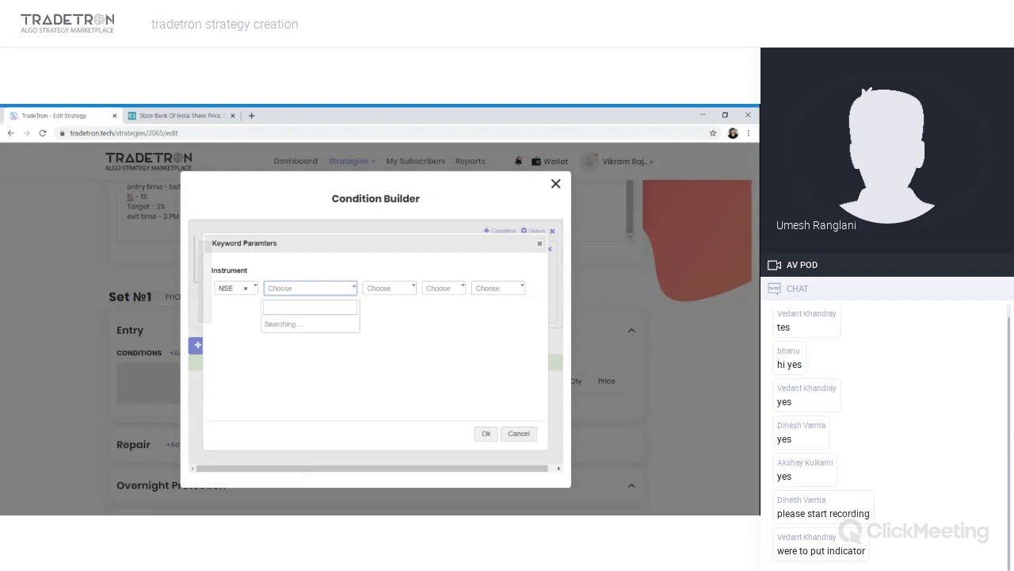
{"action": "type", "text": "list"}
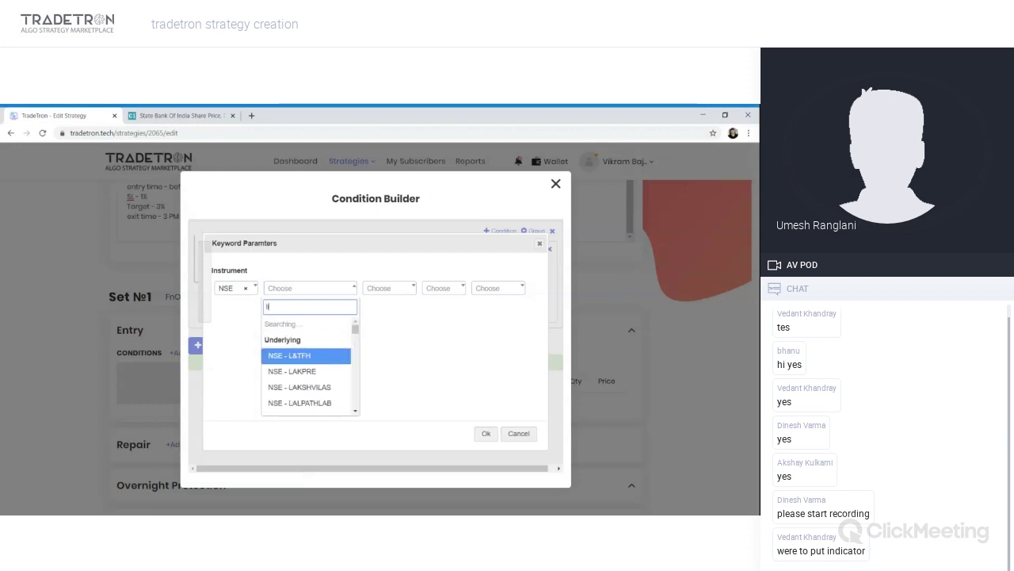
{"action": "key", "text": "Down"}
{"action": "key", "text": "Down"}
{"action": "key", "text": "Down"}
{"action": "key", "text": "Down"}
{"action": "key", "text": "Down"}
{"action": "key", "text": "Down"}
{"action": "key", "text": "Down"}
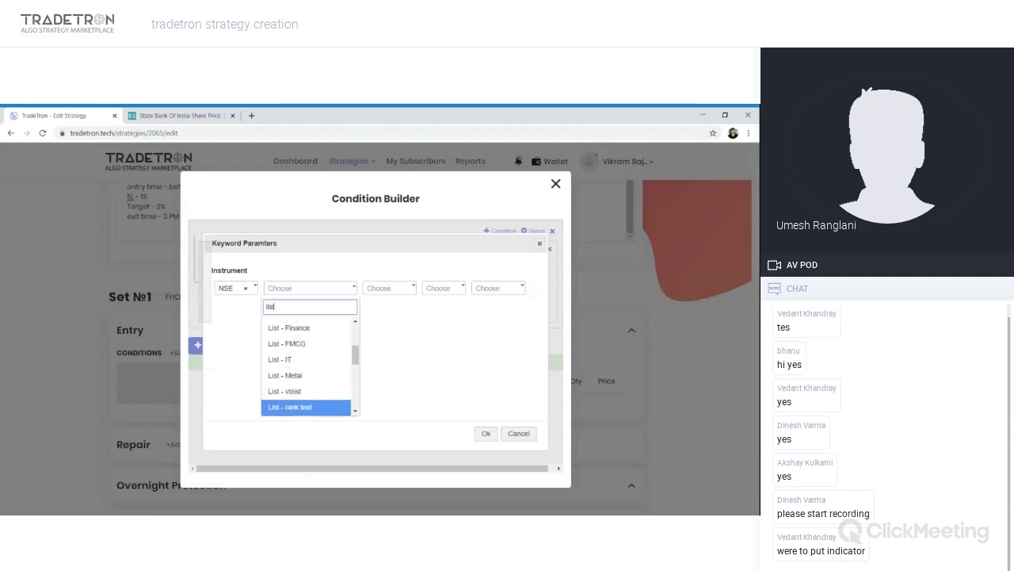
{"action": "key", "text": "Up"}
{"action": "key", "text": "Up"}
{"action": "key", "text": "Up"}
{"action": "key", "text": "Up"}
{"action": "key", "text": "Up"}
{"action": "key", "text": "Up"}
{"action": "key", "text": "Up"}
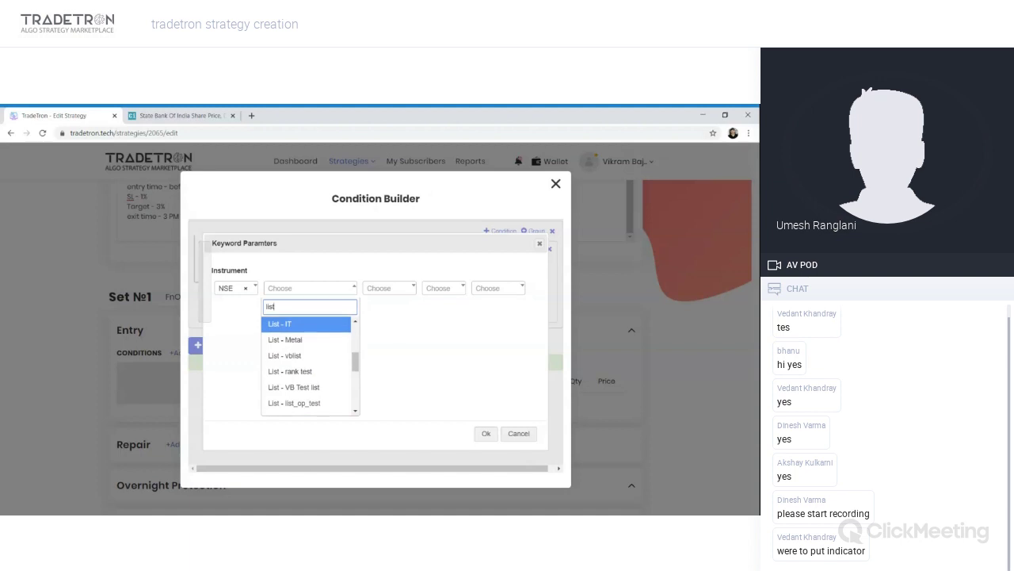
{"action": "key", "text": "Down"}
{"action": "key", "text": "Down"}
{"action": "key", "text": "Down"}
{"action": "key", "text": "Down"}
{"action": "key", "text": "Down"}
{"action": "key", "text": "Down"}
{"action": "key", "text": "Down"}
{"action": "key", "text": "Down"}
{"action": "key", "text": "Down"}
{"action": "key", "text": "Down"}
{"action": "key", "text": "Down"}
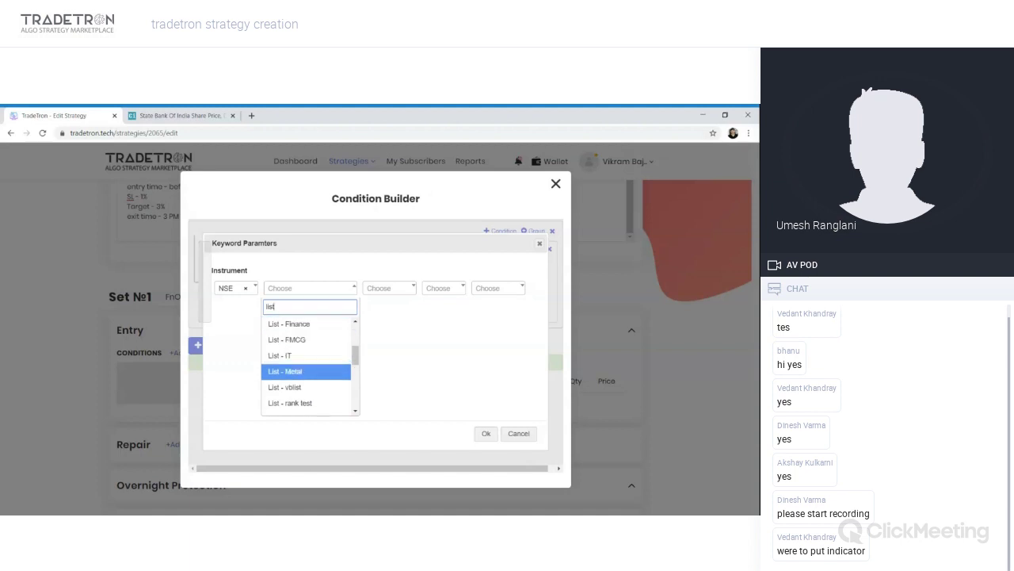
{"action": "key", "text": "Up"}
{"action": "key", "text": "Return"}
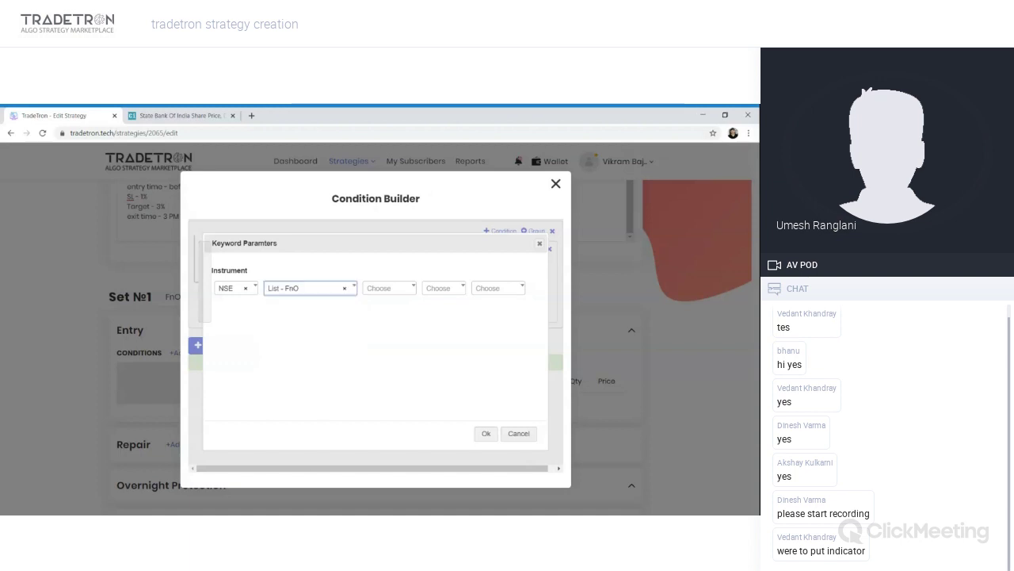
{"action": "left_click", "coordinate": [486, 434]}
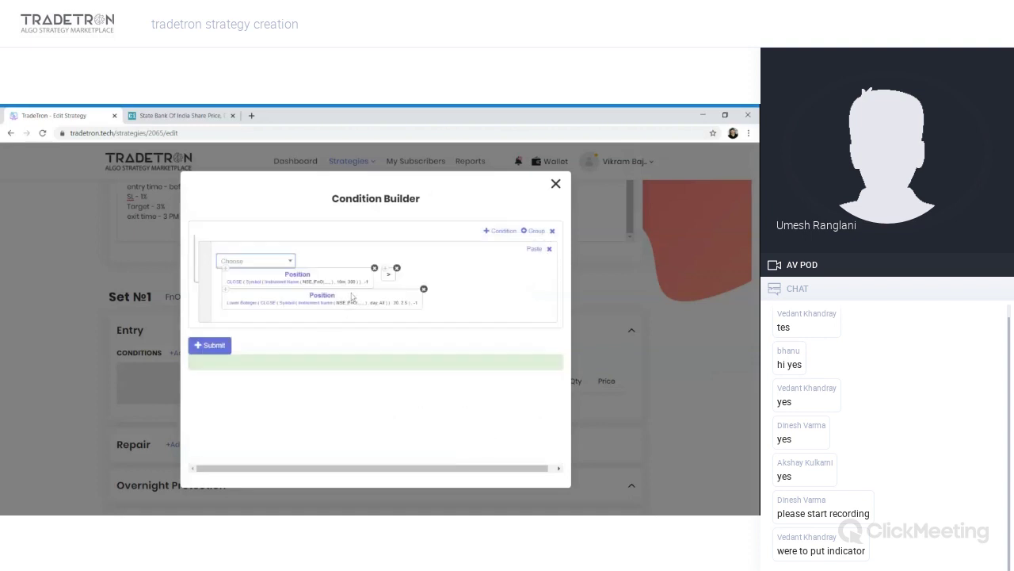
Step: Set the CLOSE series inside the Lower Bolinger Position keyword to 10m candles with 300 max history candles
{"action": "left_click", "coordinate": [291, 309]}
{"action": "left_click", "coordinate": [372, 339]}
{"action": "type", "text": "10"}
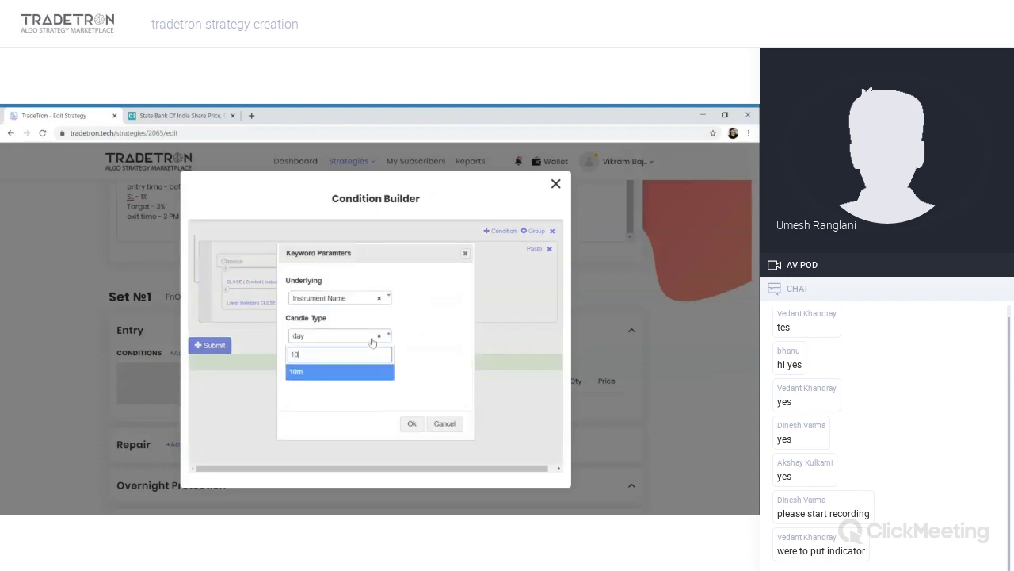
{"action": "key", "text": "Return"}
{"action": "key", "text": "Tab"}
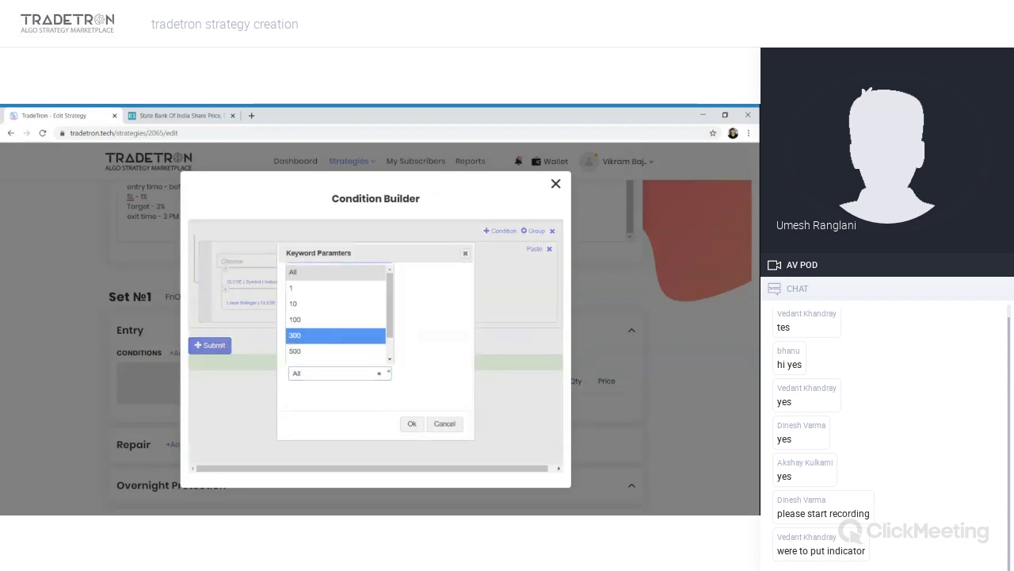
{"action": "type", "text": "300"}
{"action": "key", "text": "Return"}
{"action": "key", "text": "Tab"}
{"action": "key", "text": "Return"}
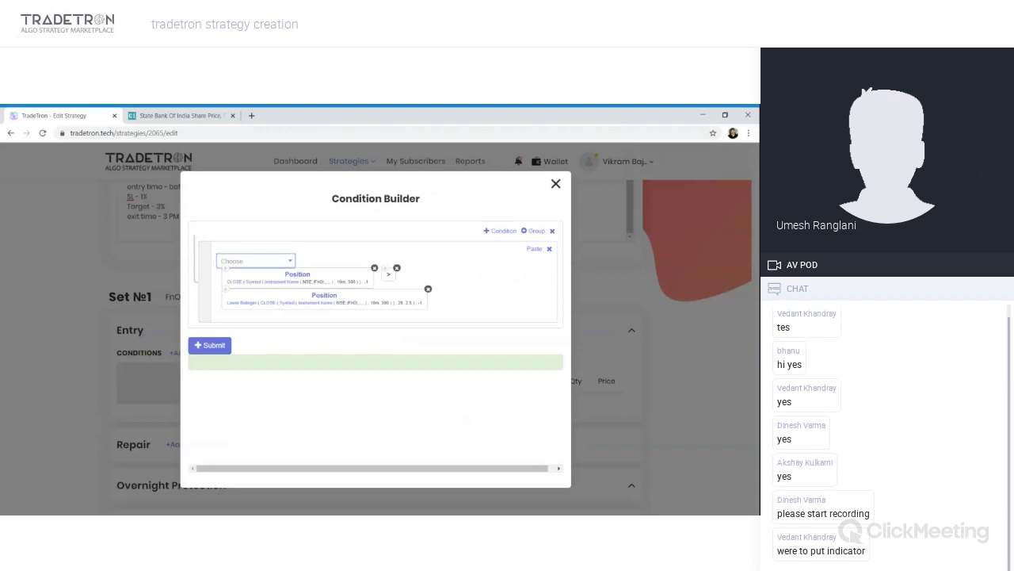
Step: Add a second AND condition containing a copy of the CLOSE Position keyword with its position set to -2
{"action": "left_click", "coordinate": [499, 237]}
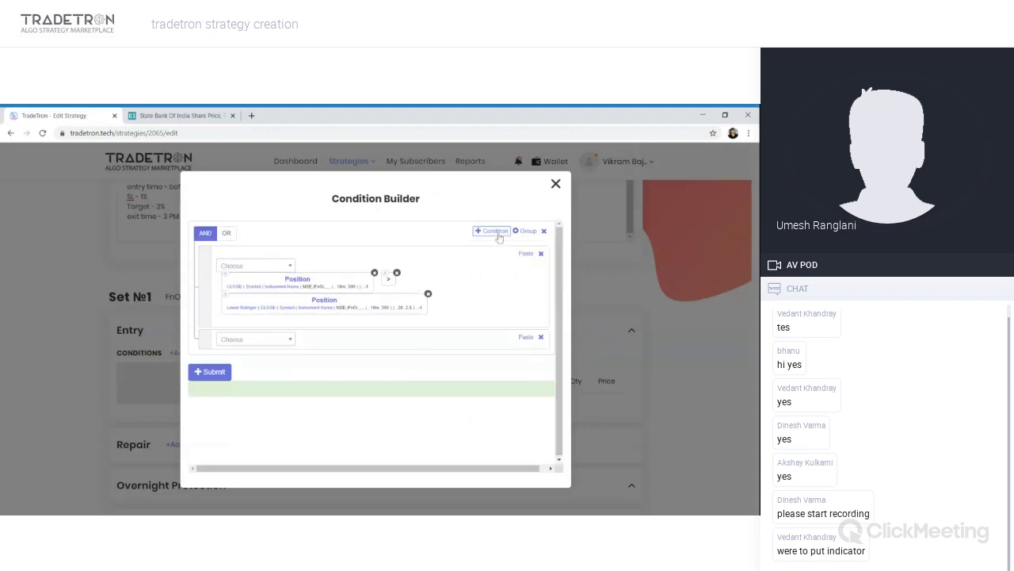
{"action": "left_click", "coordinate": [225, 274]}
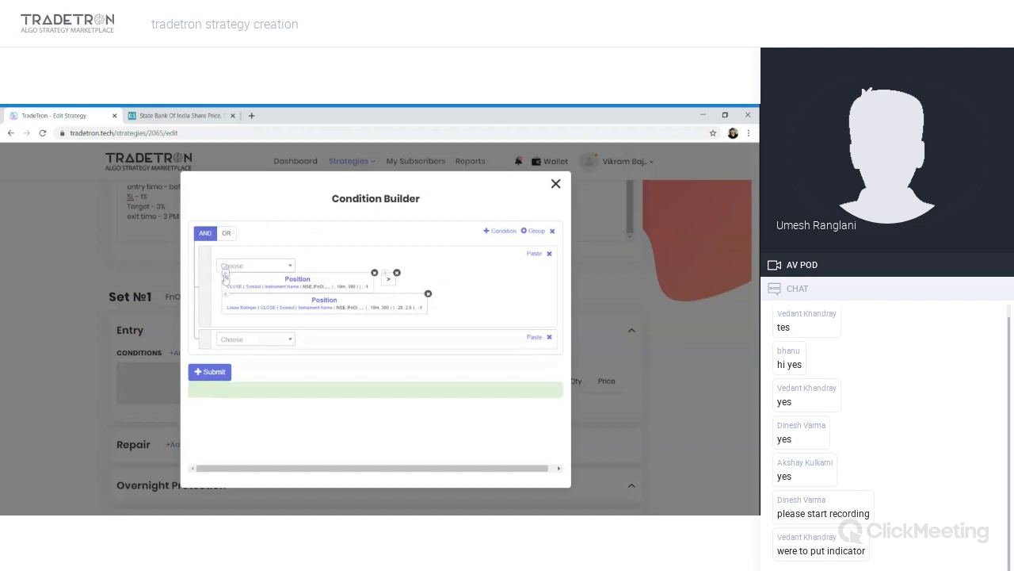
{"action": "left_click", "coordinate": [525, 337]}
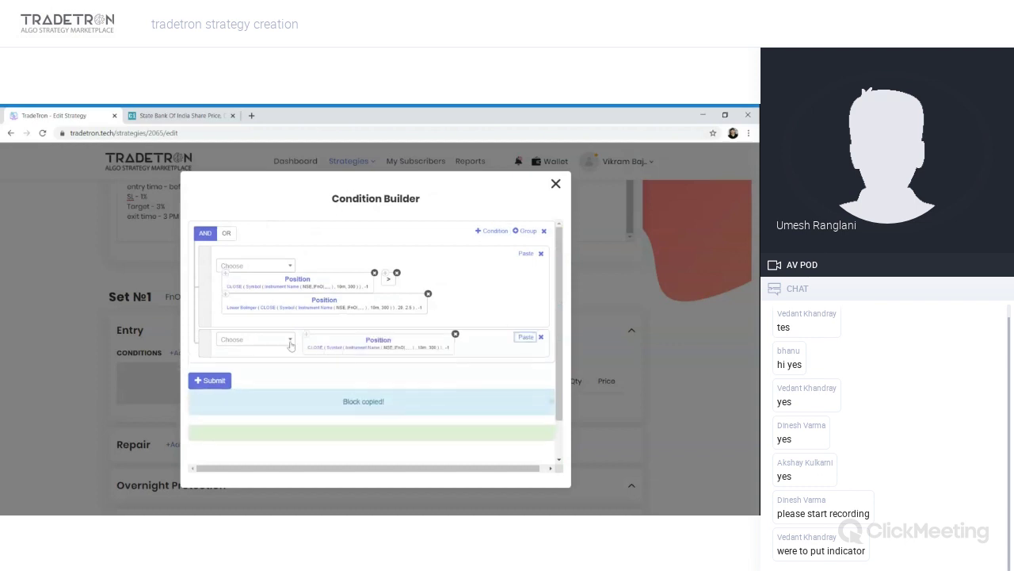
{"action": "left_click", "coordinate": [384, 344]}
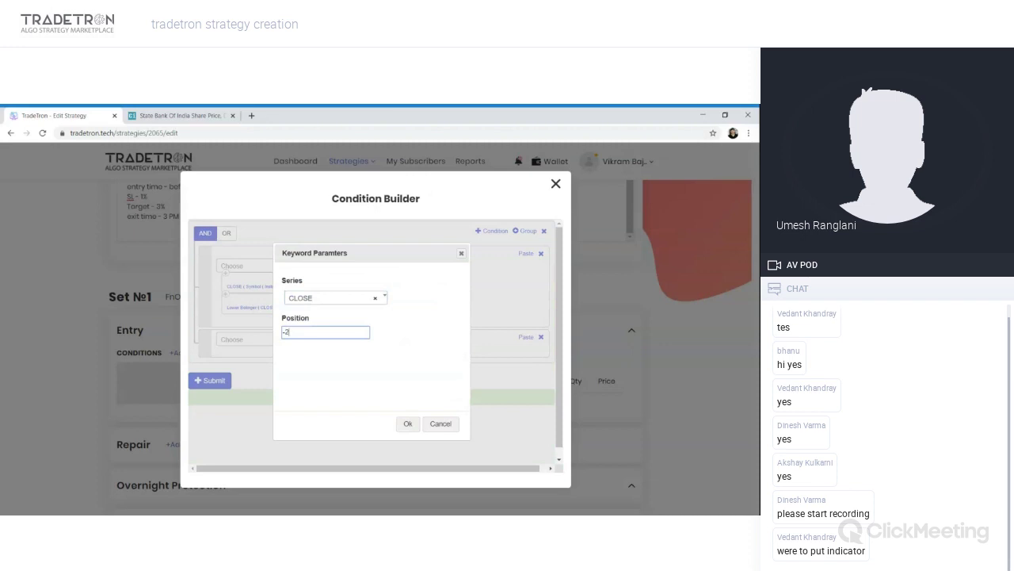
{"action": "left_click", "coordinate": [410, 423]}
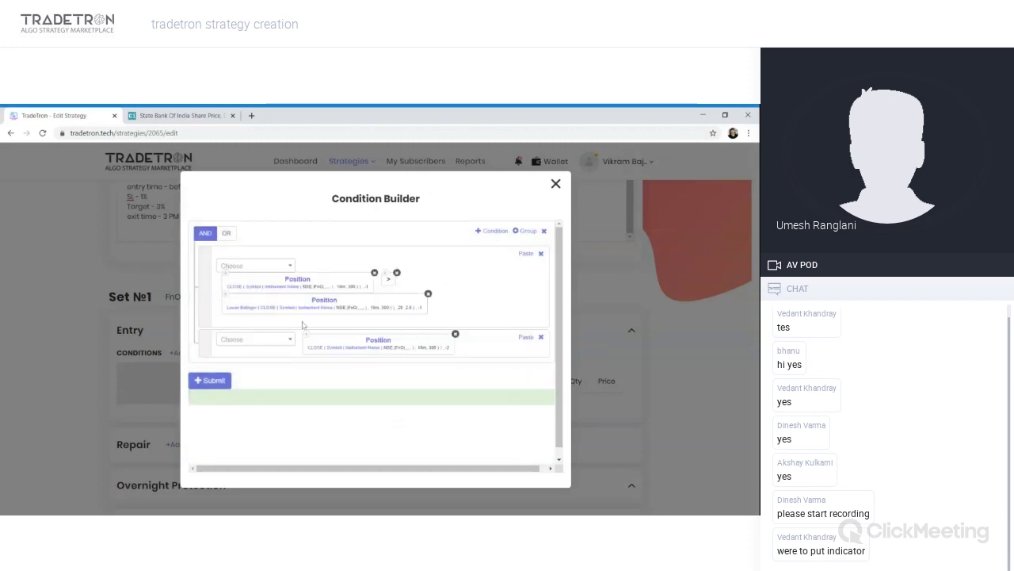
Step: Complete the second condition with a < comparison and a copied Lower Bolinger Position keyword at position -2, and submit the entry conditions
{"action": "left_click", "coordinate": [283, 341]}
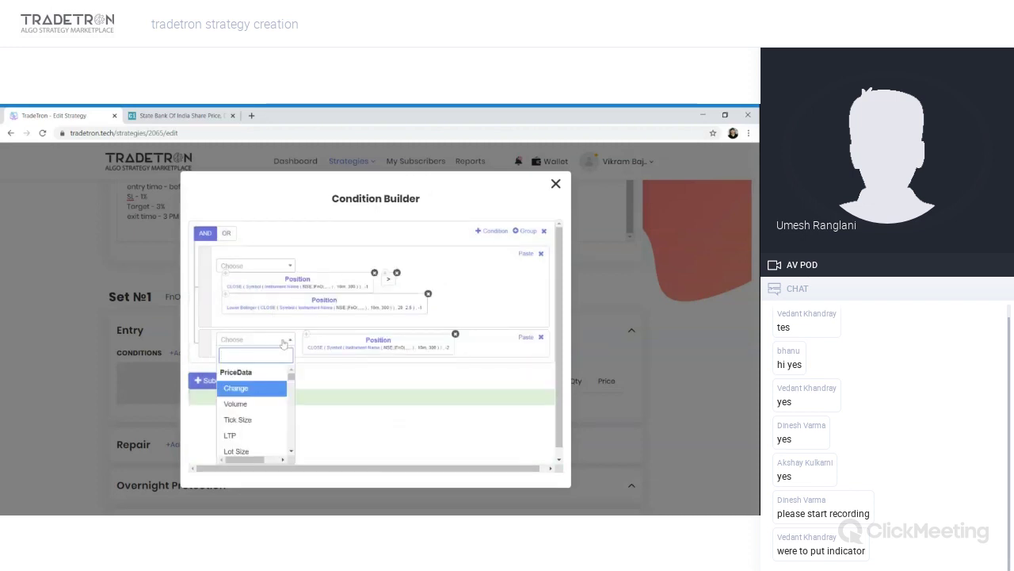
{"action": "type", "text": "<"}
{"action": "key", "text": "Return"}
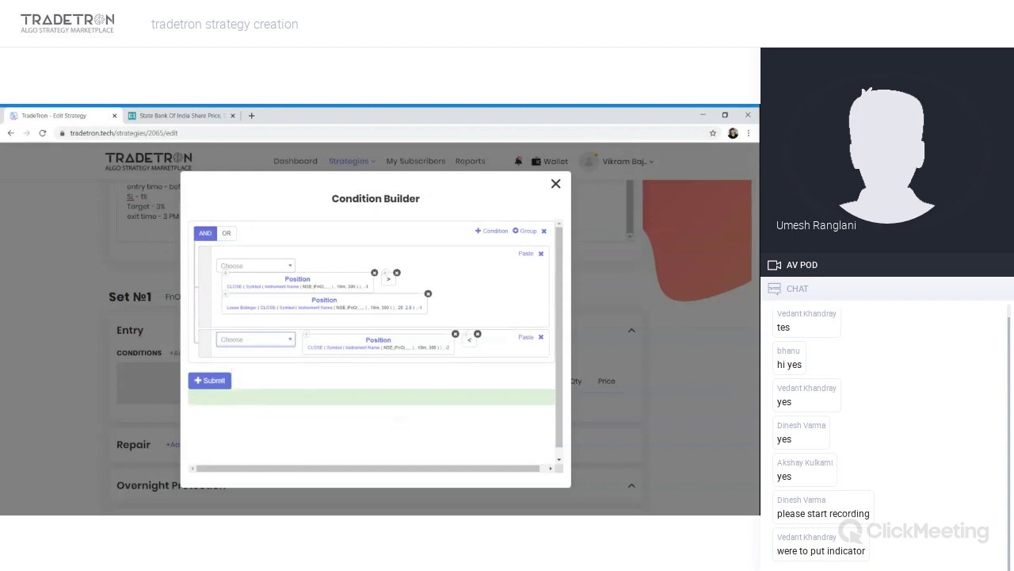
{"action": "left_click", "coordinate": [226, 295]}
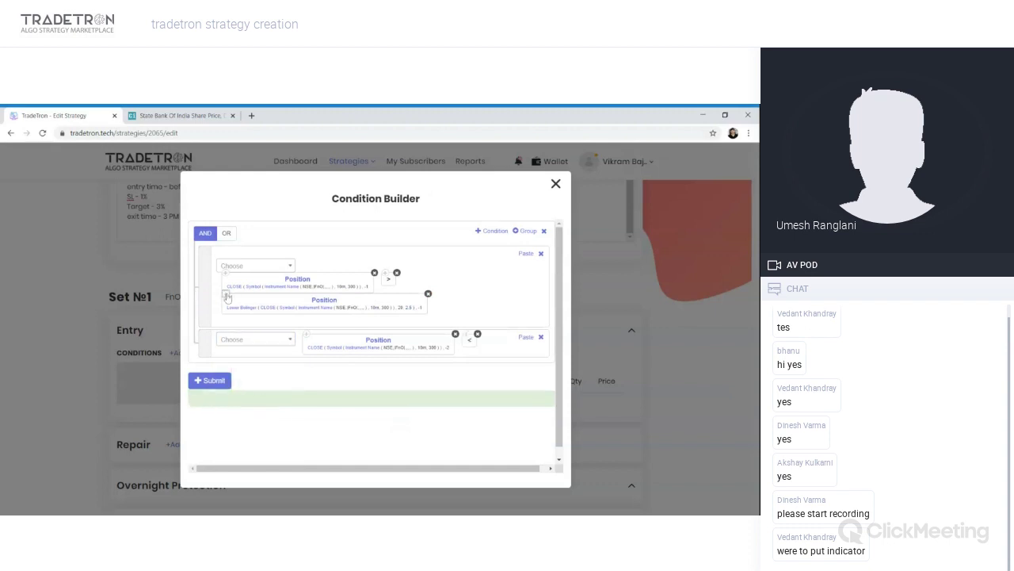
{"action": "left_click", "coordinate": [520, 339]}
{"action": "left_click", "coordinate": [316, 388]}
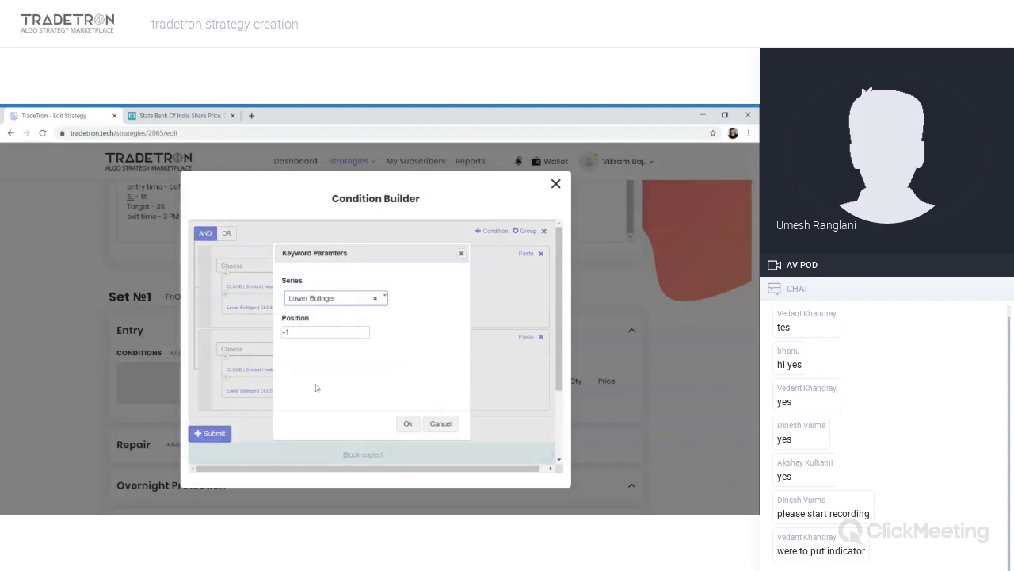
{"action": "left_click", "coordinate": [321, 332]}
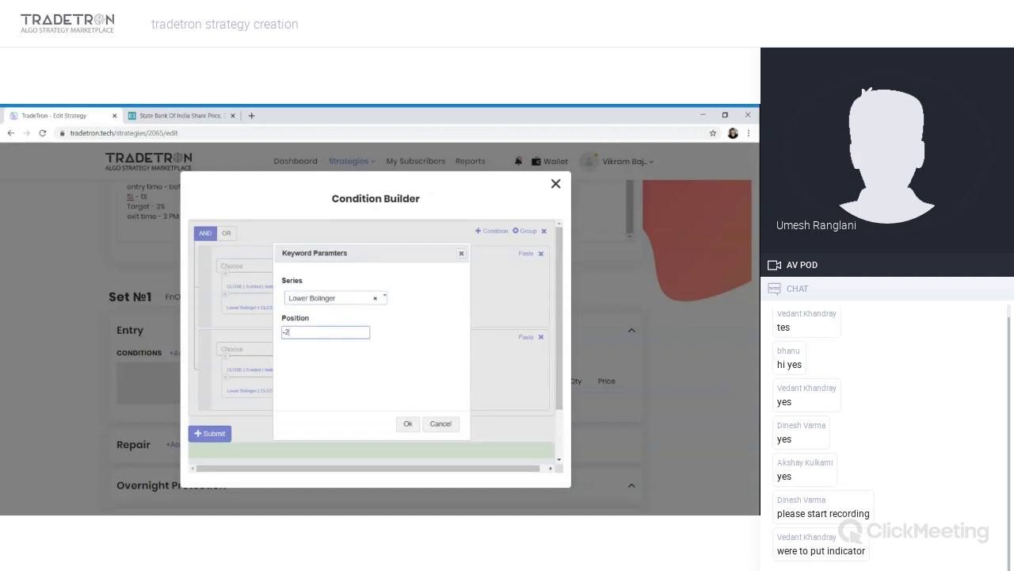
{"action": "left_click", "coordinate": [406, 423]}
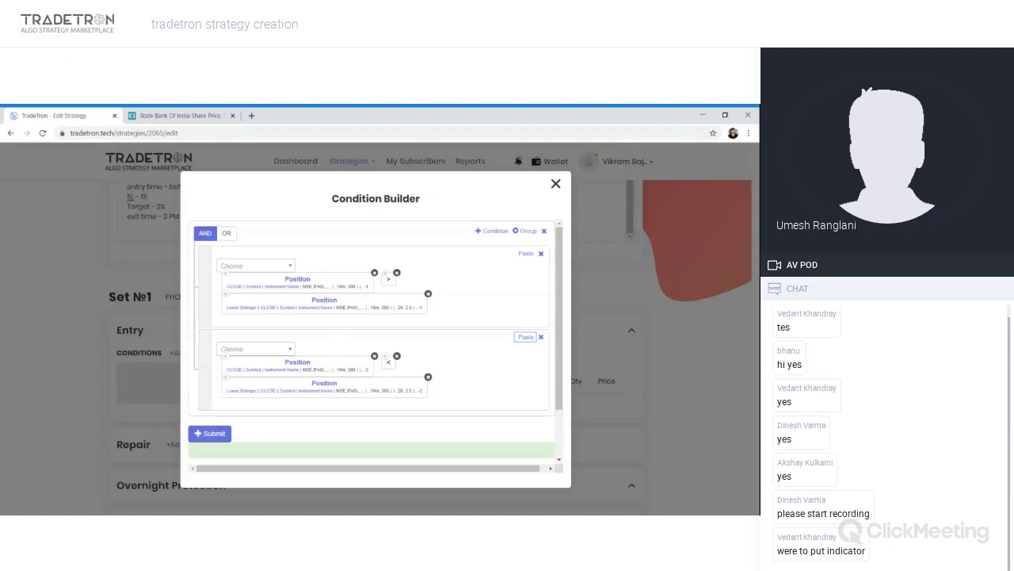
{"action": "left_click", "coordinate": [222, 430]}
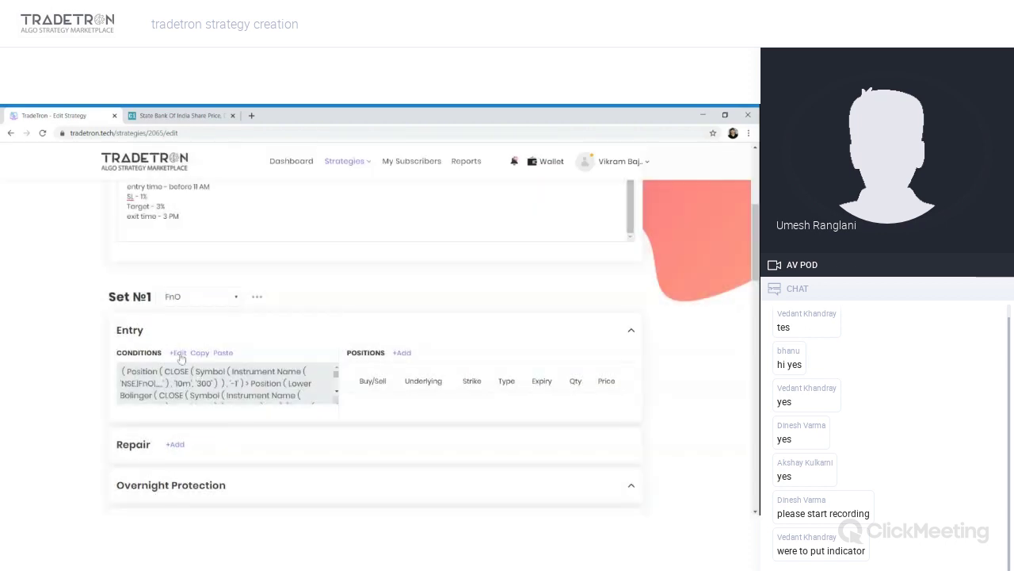
Step: Add an entry condition requiring the NSE Time to be < Number 1100, and submit the conditions
{"action": "left_click", "coordinate": [178, 352]}
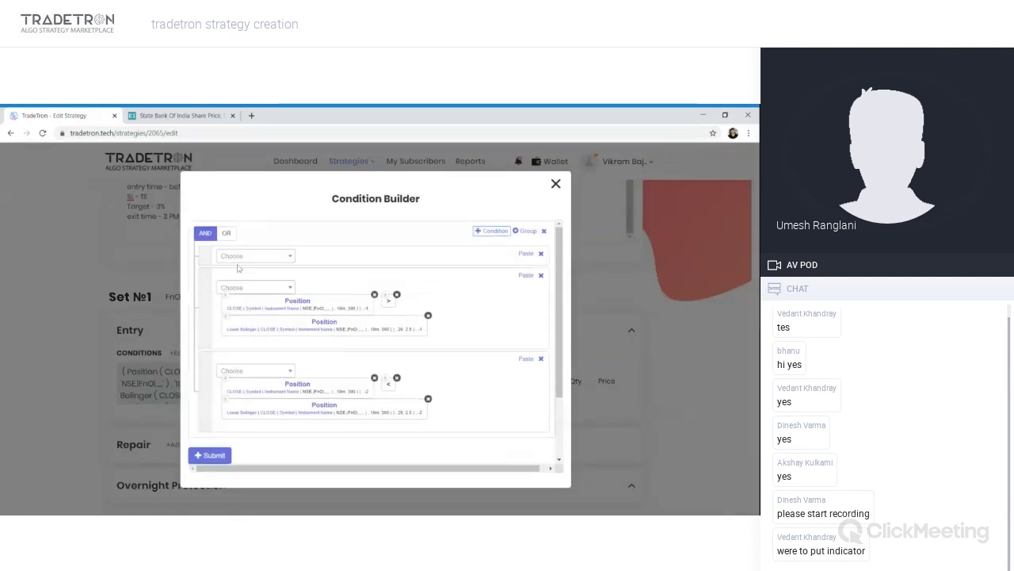
{"action": "left_click", "coordinate": [262, 257]}
{"action": "type", "text": "time"}
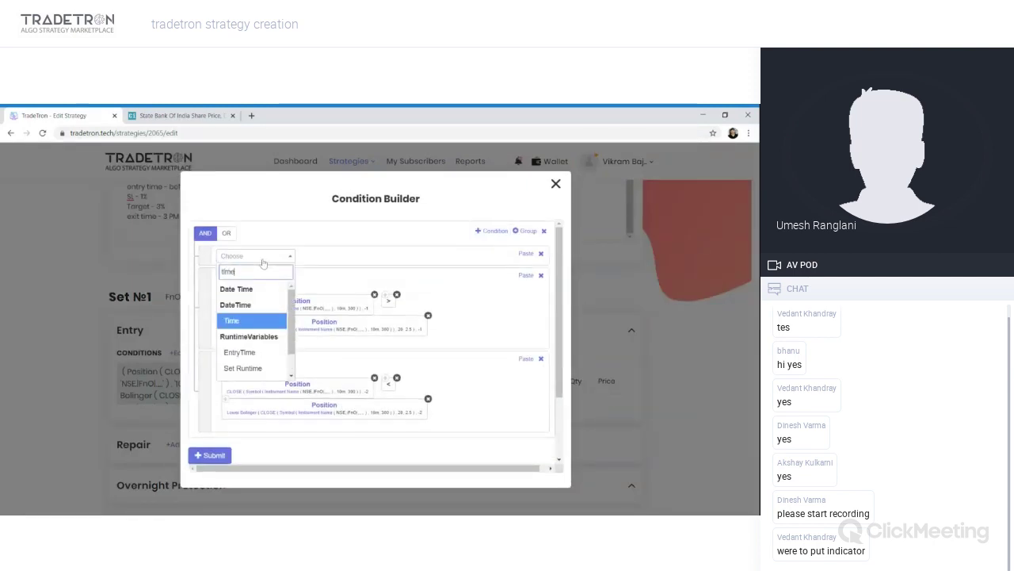
{"action": "key", "text": "Return"}
{"action": "key", "text": "Return"}
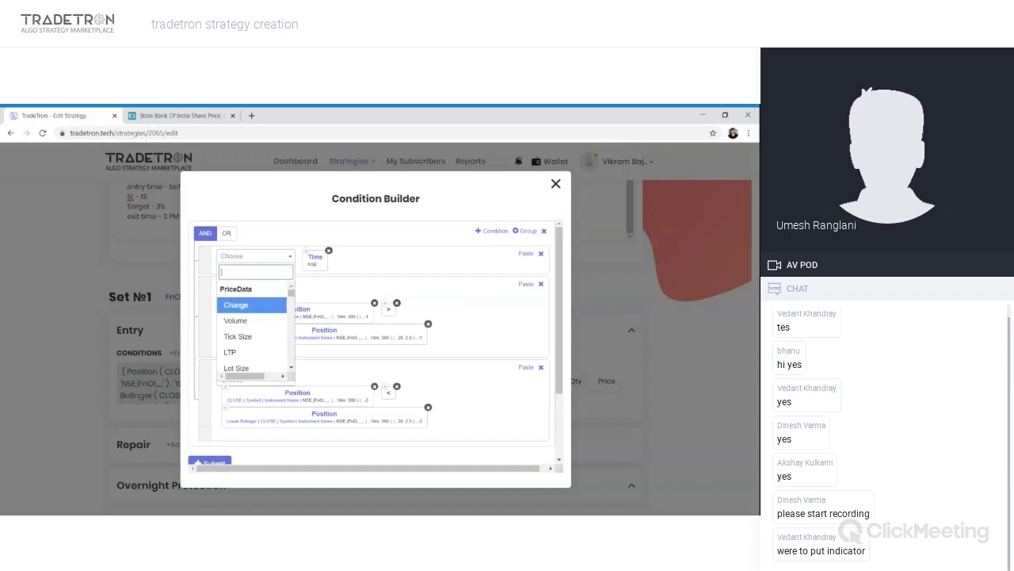
{"action": "type", "text": "number"}
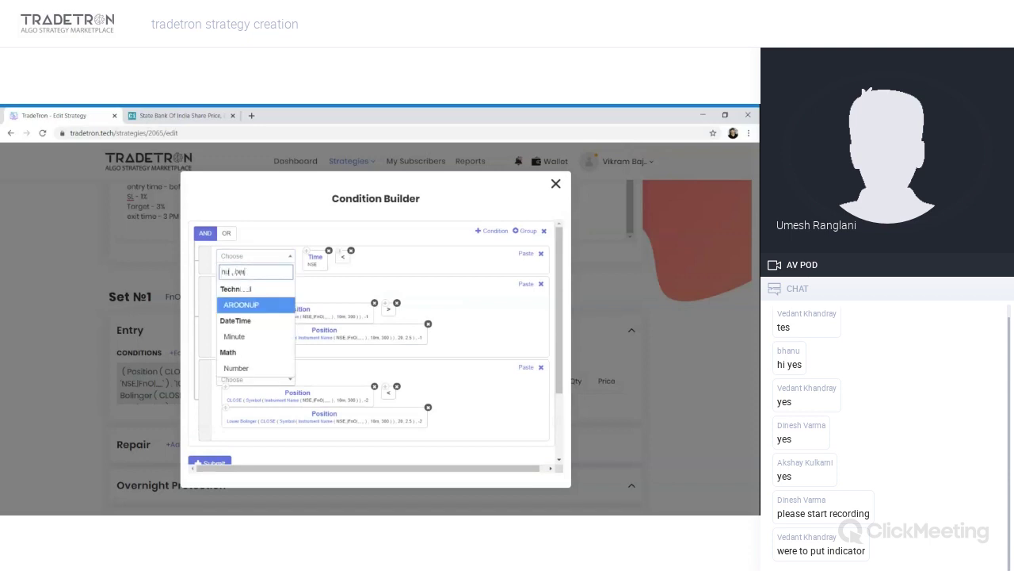
{"action": "key", "text": "Return"}
{"action": "type", "text": "10"}
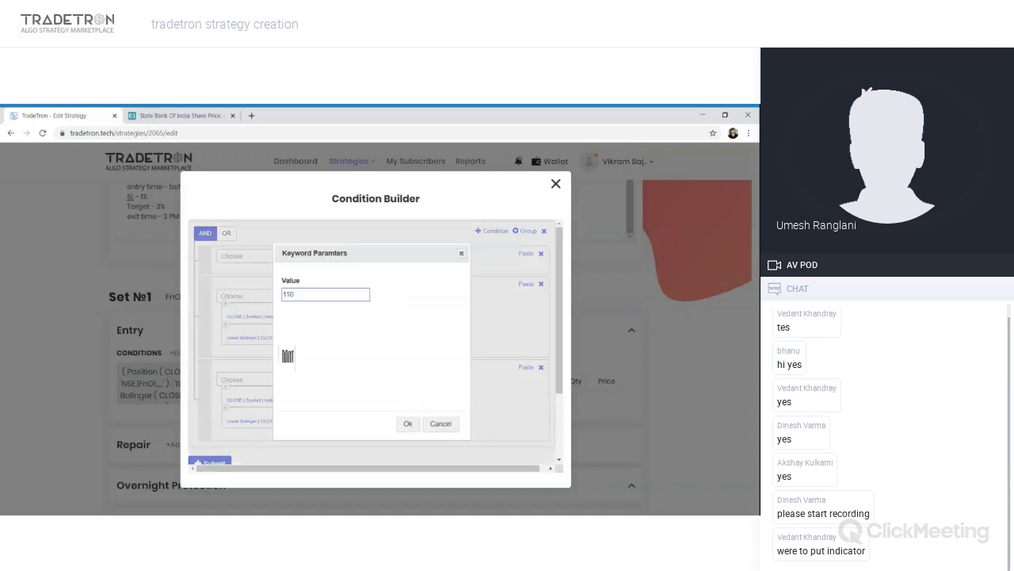
{"action": "type", "text": "0"}
{"action": "key", "text": "Return"}
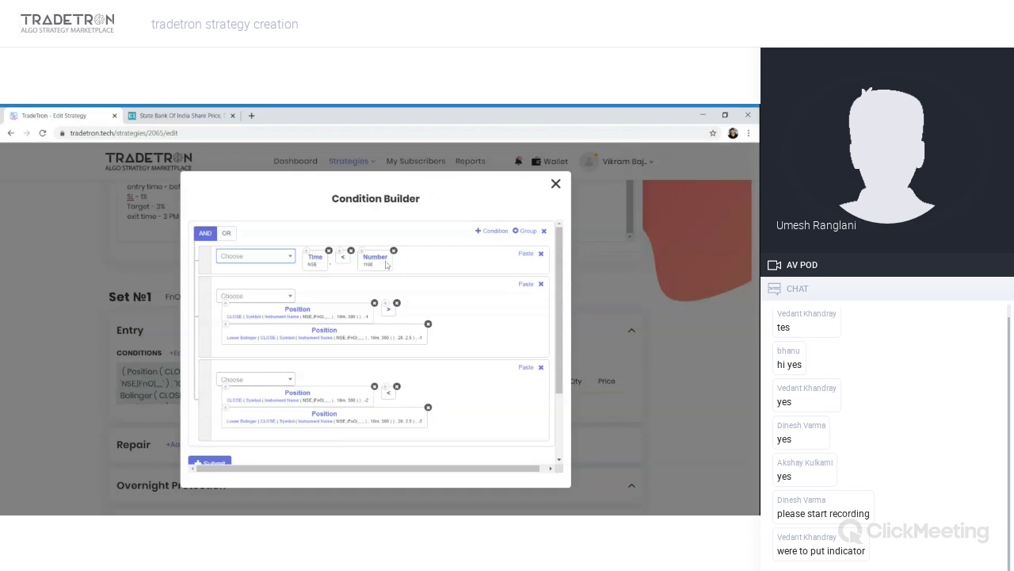
{"action": "left_click", "coordinate": [212, 462]}
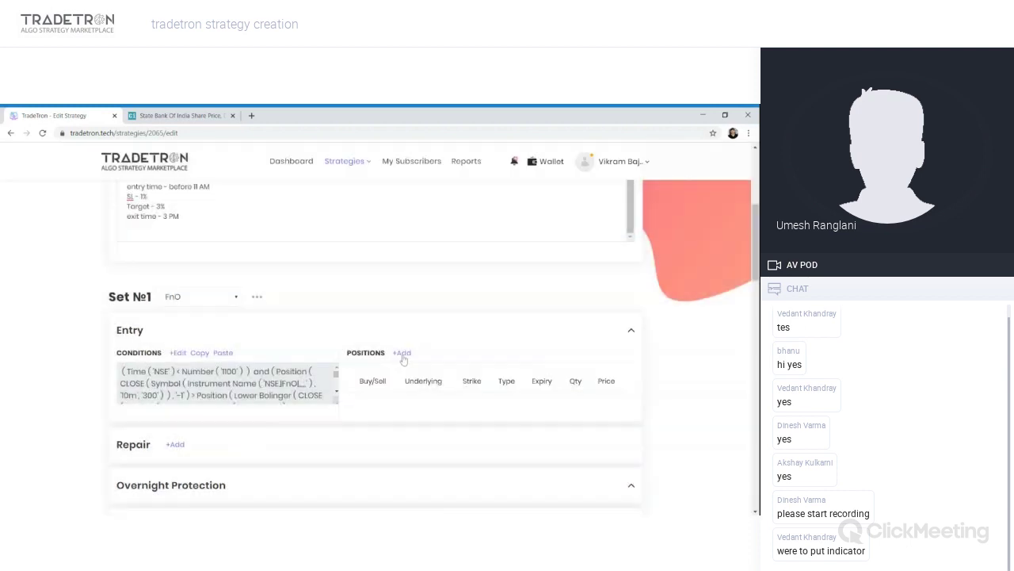
Step: Add a buy futures entry position on the FnO list with product MIS, Current Month expiry and a quantity of 1 lot
{"action": "left_click", "coordinate": [402, 355]}
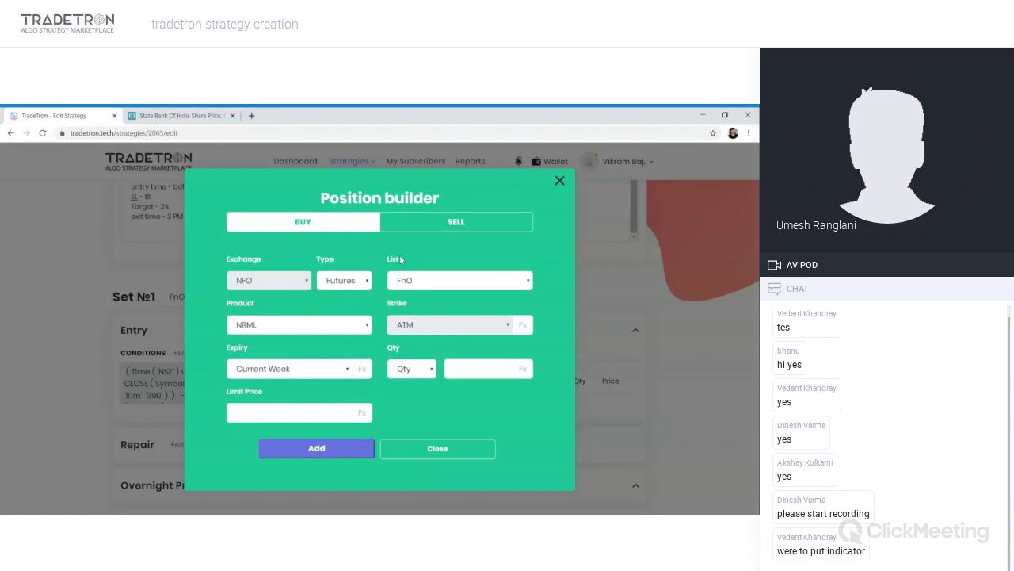
{"action": "left_click_drag", "start_coordinate": [401, 260], "coordinate": [389, 260]}
{"action": "left_click", "coordinate": [300, 338]}
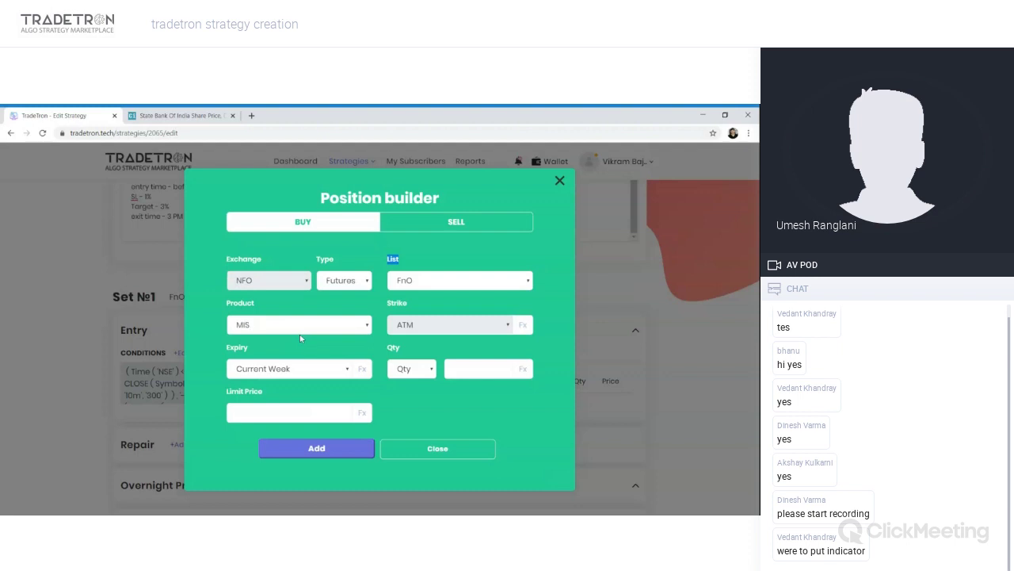
{"action": "left_click", "coordinate": [296, 382]}
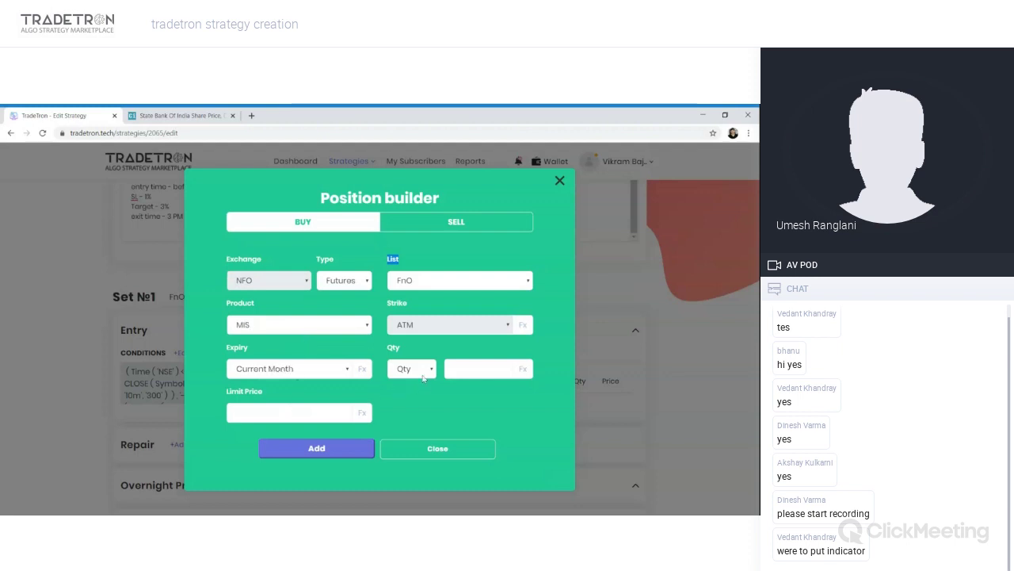
{"action": "left_click", "coordinate": [408, 425]}
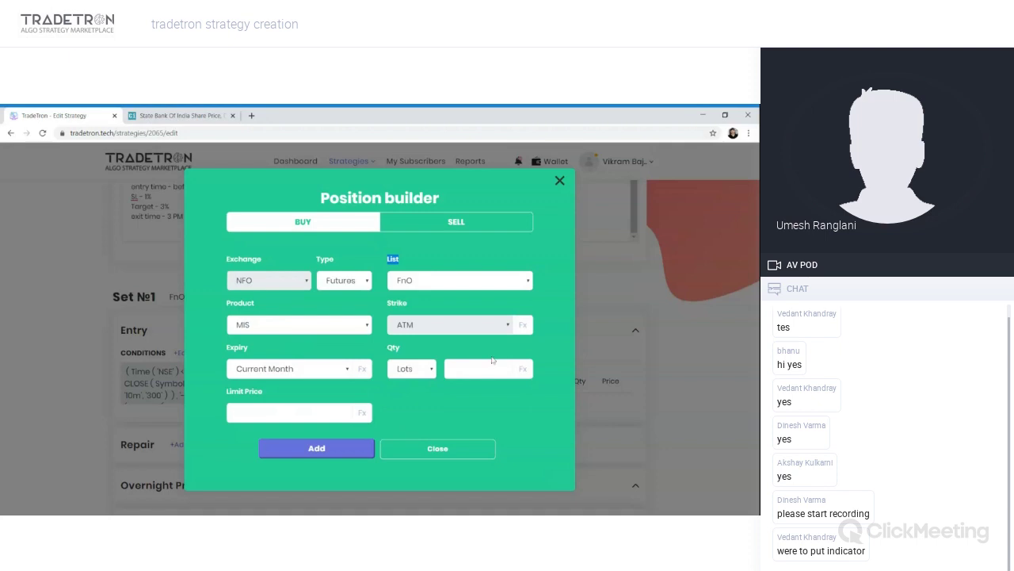
{"action": "left_click", "coordinate": [487, 369]}
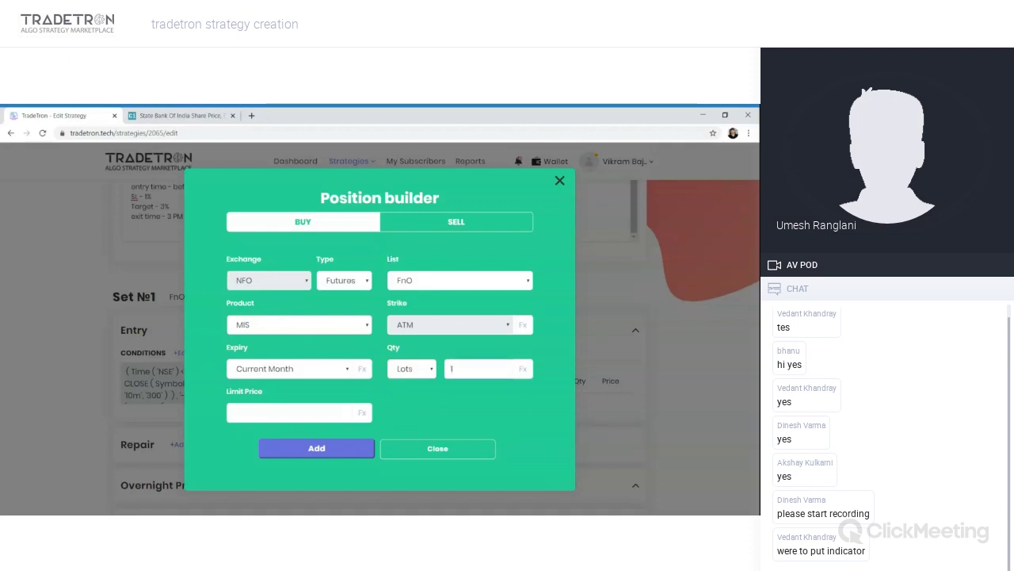
{"action": "left_click", "coordinate": [350, 453]}
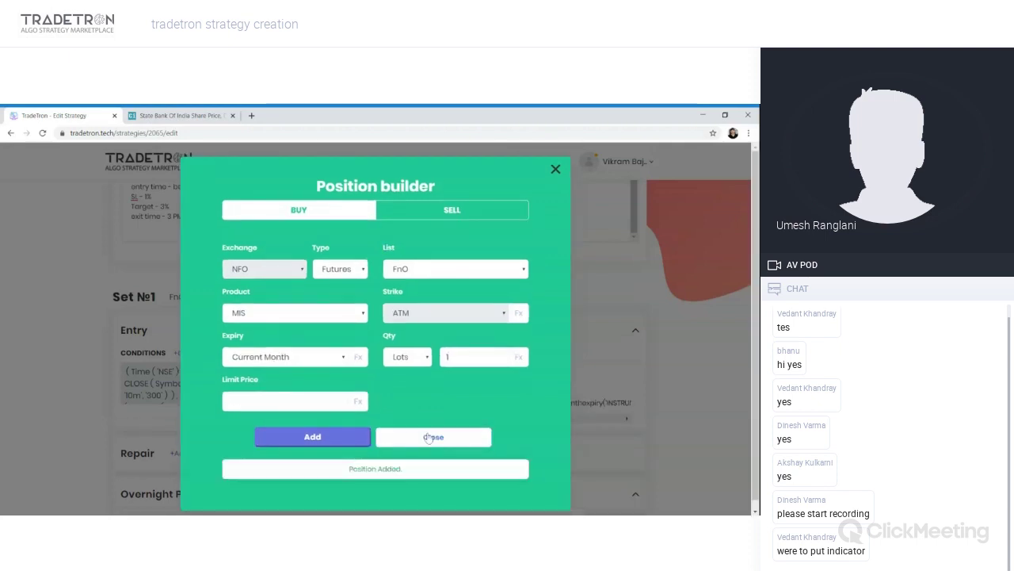
{"action": "left_click", "coordinate": [428, 438]}
{"action": "mouse_move", "coordinate": [426, 418]}
{"action": "left_mouse_down"}
{"action": "mouse_move", "coordinate": [505, 420]}
{"action": "mouse_move", "coordinate": [425, 420]}
{"action": "left_mouse_up"}
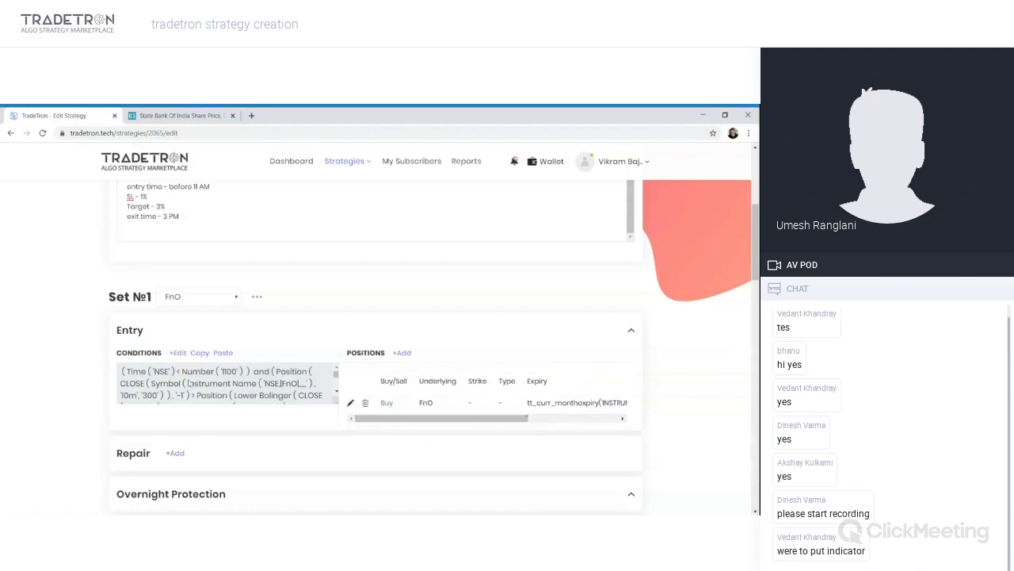
Step: Add a sell Call entry position on the FnO list with ATM strike, product MIS, Current Month expiry and Value 1, and delete it
{"action": "left_click", "coordinate": [401, 352]}
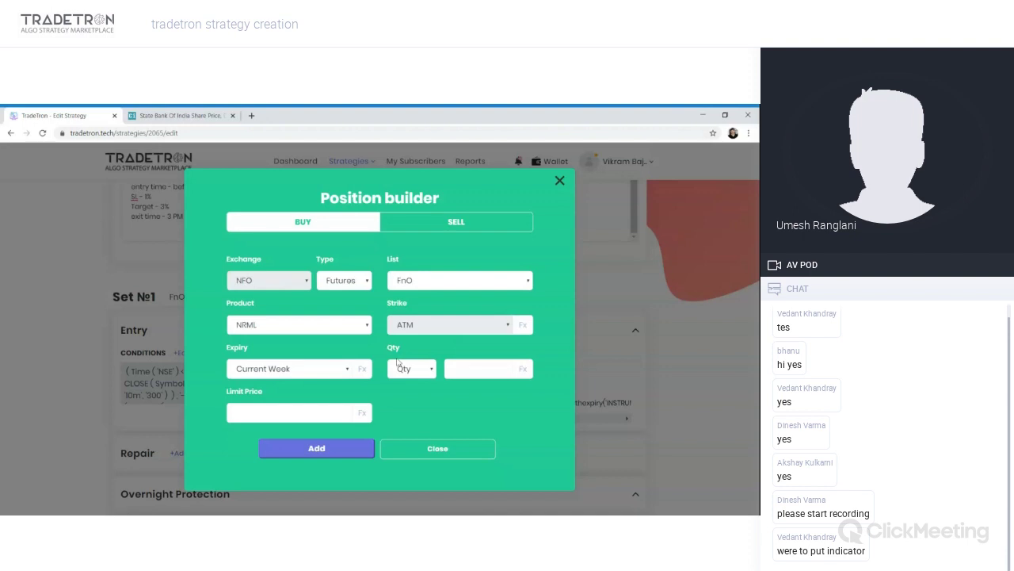
{"action": "left_click", "coordinate": [342, 294]}
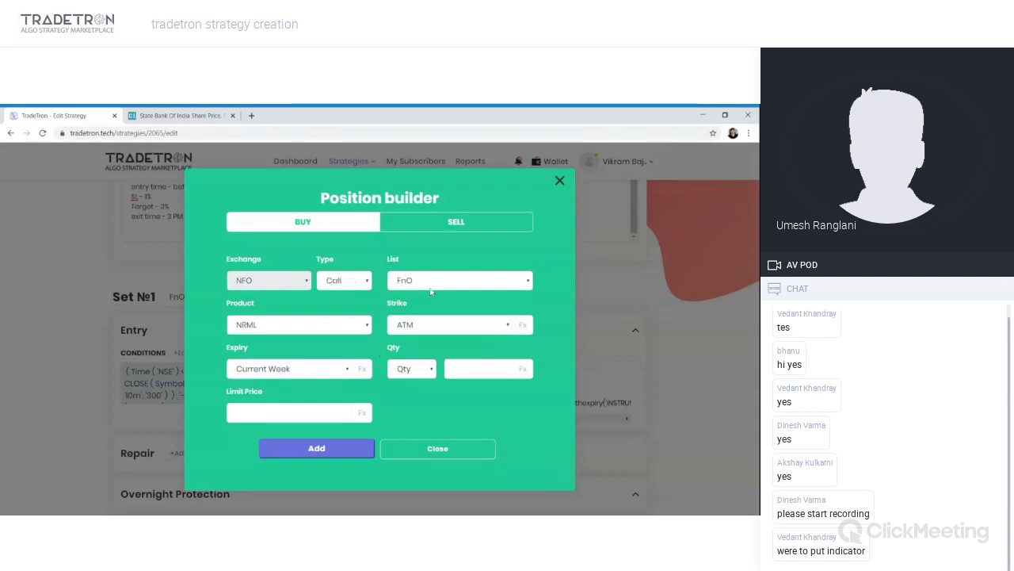
{"action": "left_click", "coordinate": [437, 226]}
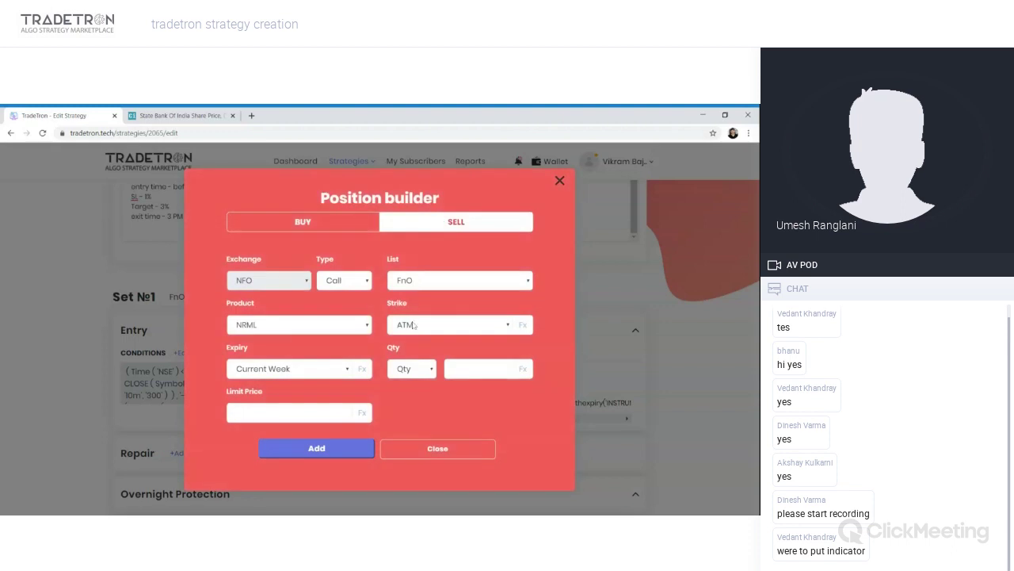
{"action": "left_click", "coordinate": [345, 333]}
{"action": "left_click", "coordinate": [336, 366]}
{"action": "left_click", "coordinate": [333, 383]}
{"action": "left_click", "coordinate": [405, 378]}
{"action": "left_click", "coordinate": [340, 444]}
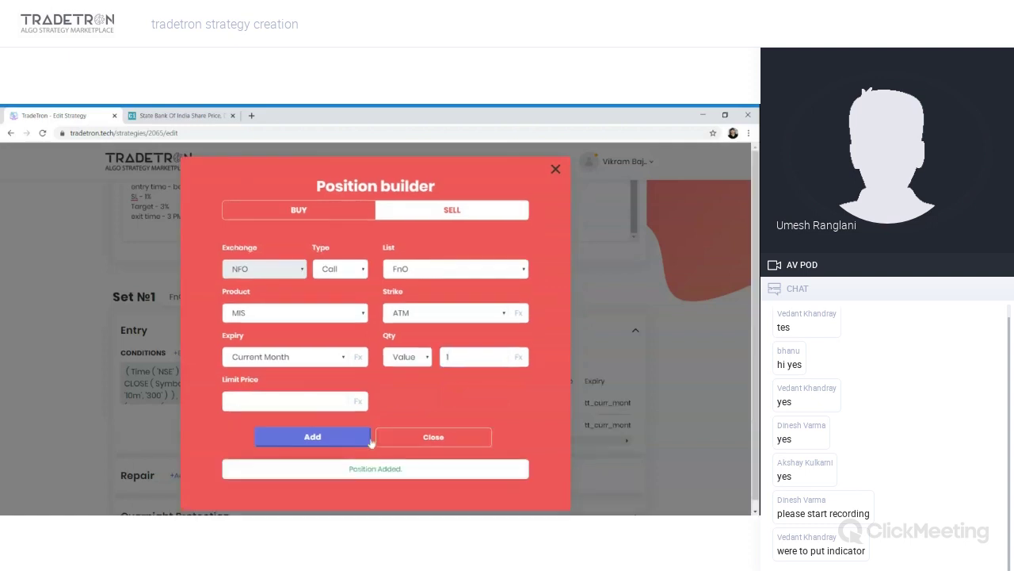
{"action": "left_click", "coordinate": [412, 445]}
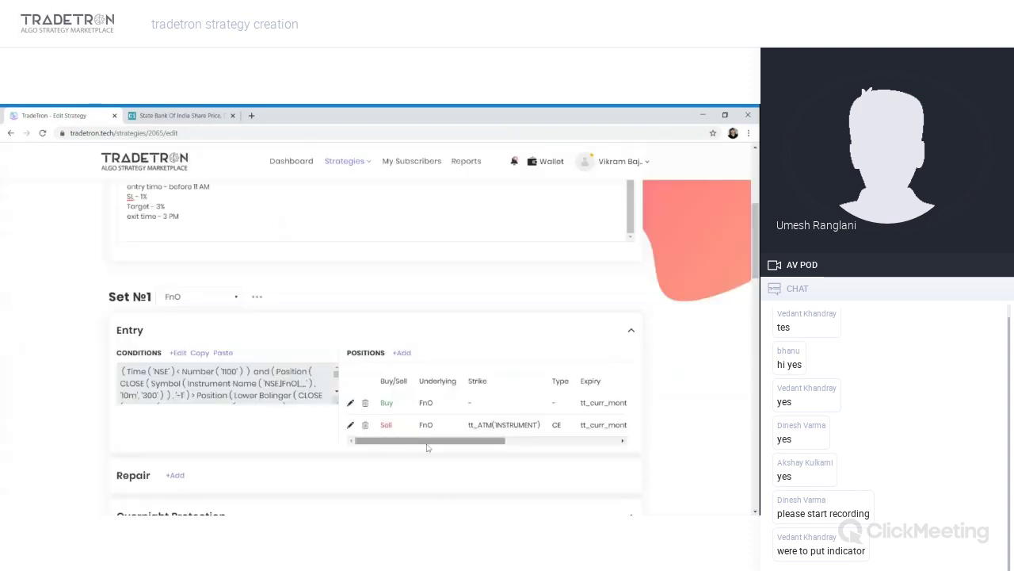
{"action": "left_click", "coordinate": [365, 425]}
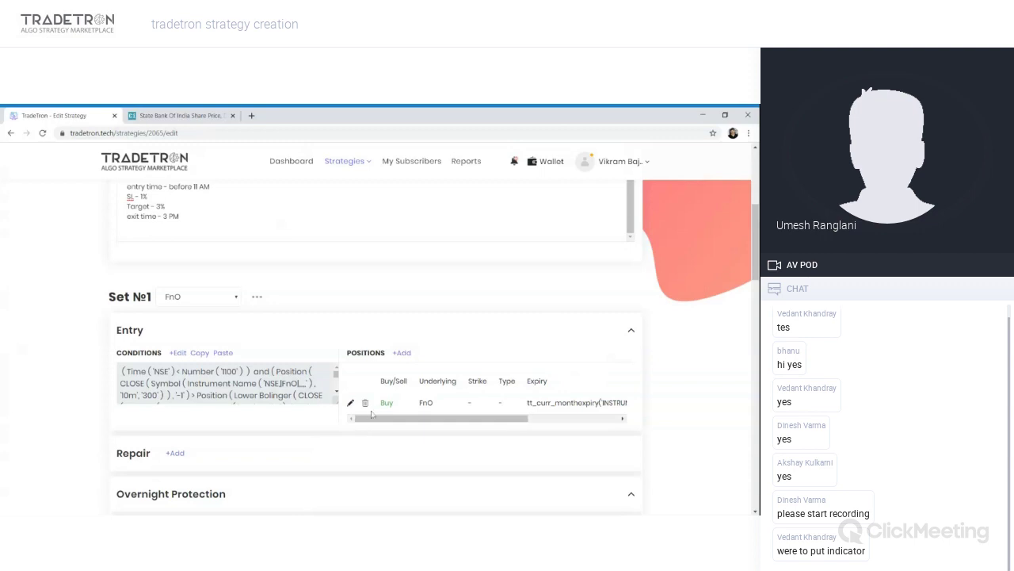
Step: Add a new set to the strategy below the first set's exit conditions
{"action": "scroll", "coordinate": [345, 431], "scroll_direction": "down", "scroll_amount": 3}
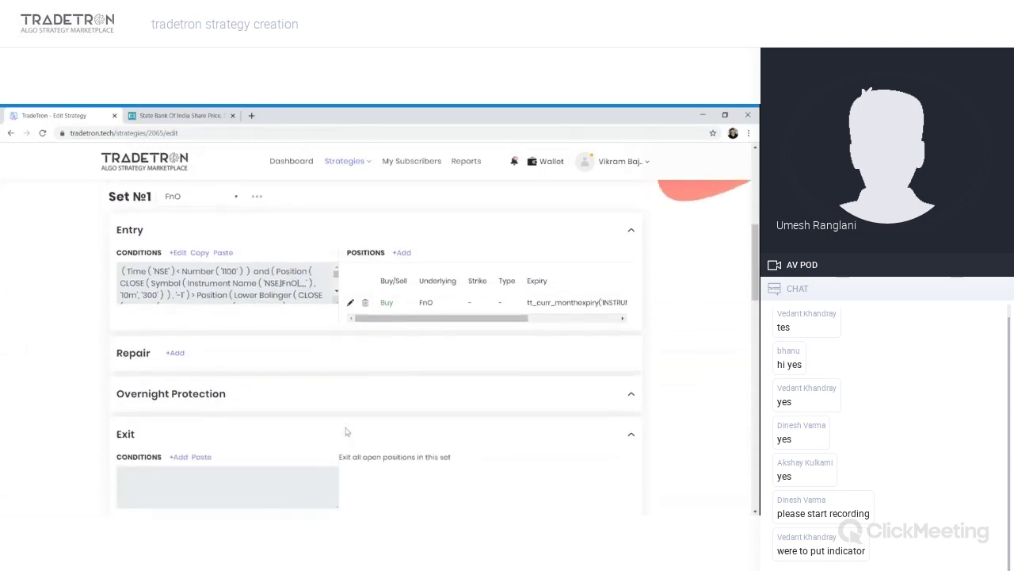
{"action": "scroll", "coordinate": [345, 431], "scroll_direction": "down", "scroll_amount": 2}
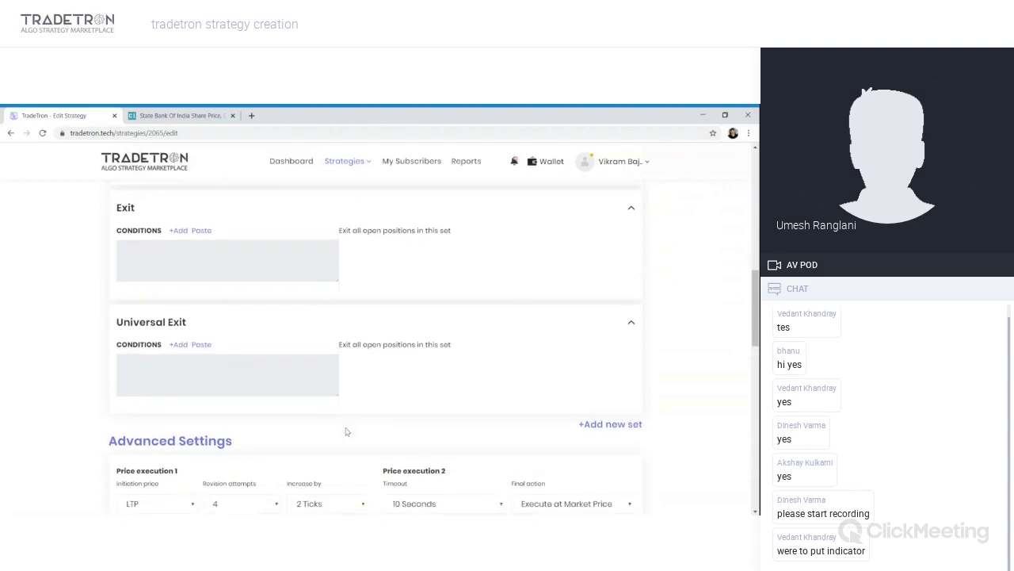
{"action": "left_click", "coordinate": [611, 424]}
{"action": "scroll", "coordinate": [356, 383], "scroll_direction": "down", "scroll_amount": 1}
{"action": "left_click", "coordinate": [399, 394]}
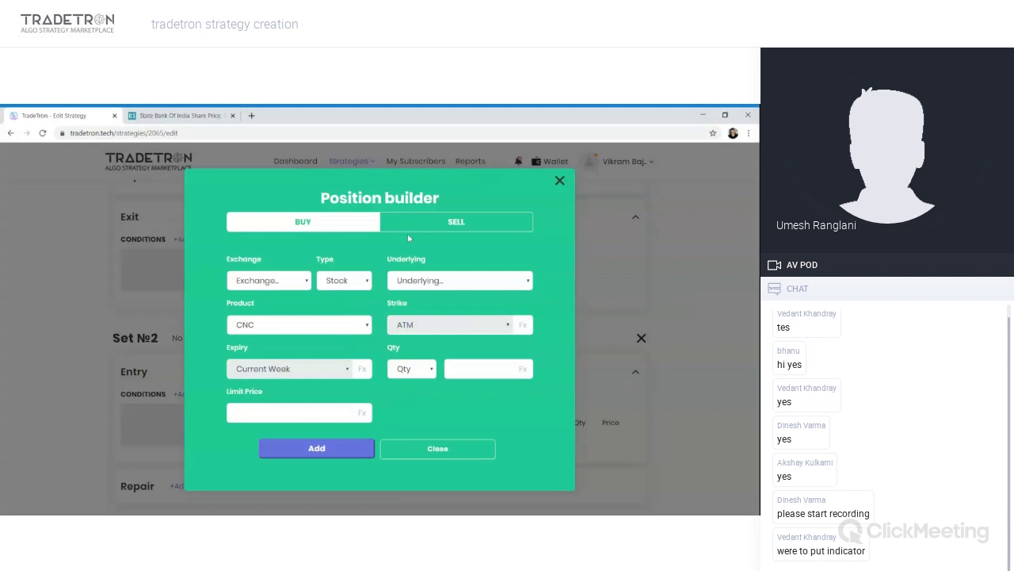
{"action": "left_click", "coordinate": [456, 221]}
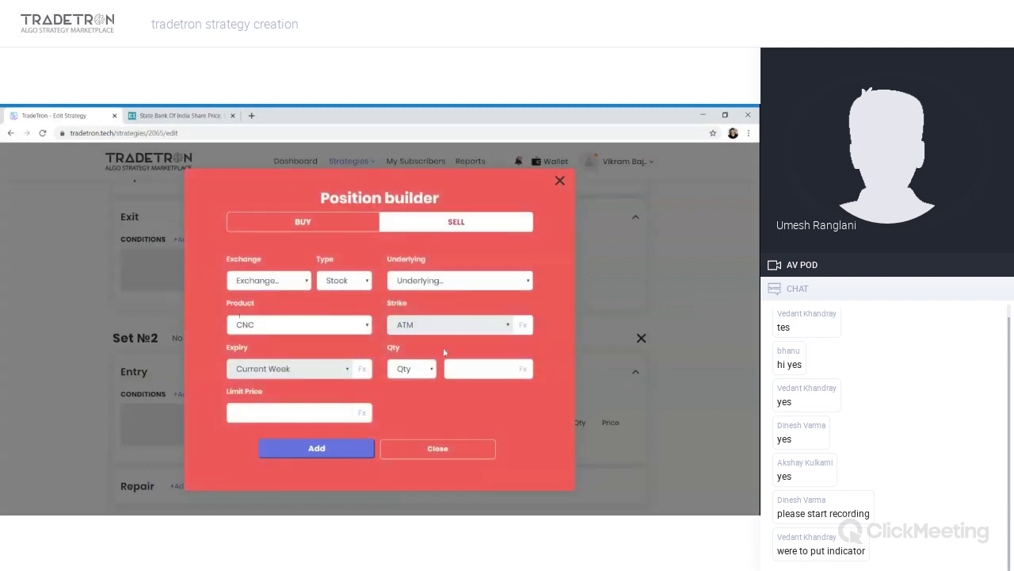
{"action": "left_click", "coordinate": [432, 450]}
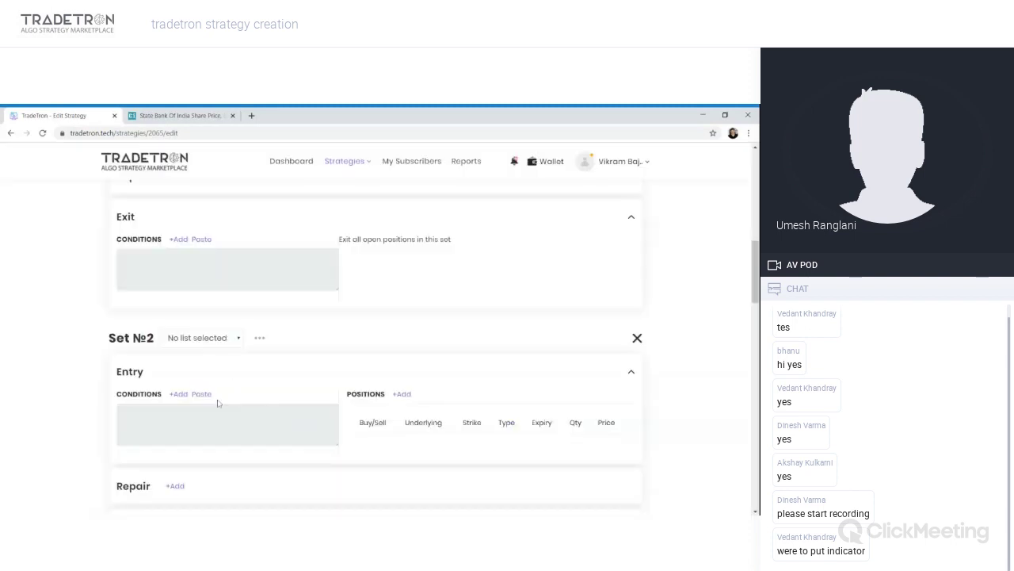
Step: Assign the FnO list to Set 2 and add a sell futures entry position with product MIS, Current Month expiry and a quantity of 1 lot
{"action": "left_click", "coordinate": [205, 337]}
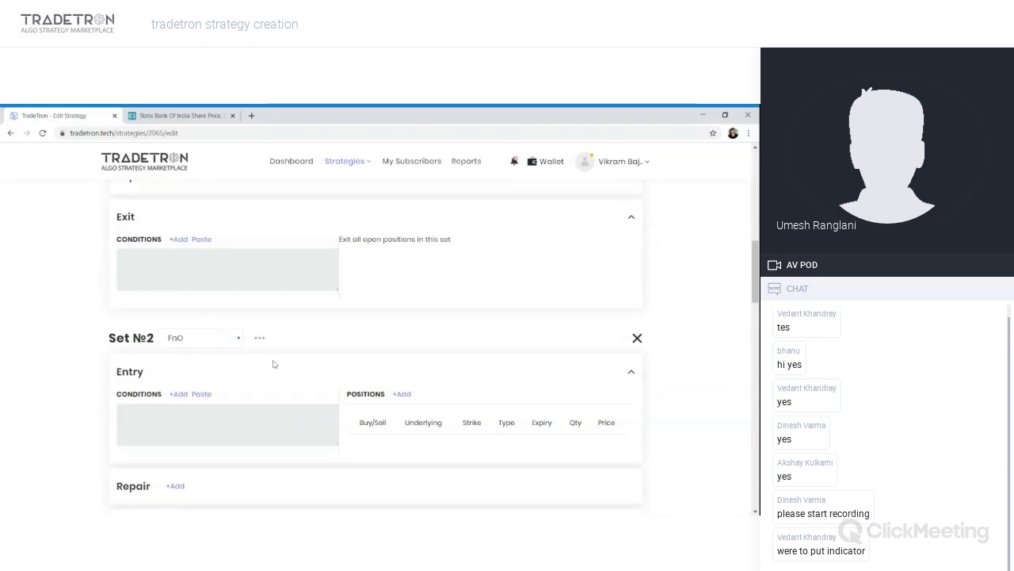
{"action": "left_click", "coordinate": [396, 400]}
{"action": "left_click", "coordinate": [471, 225]}
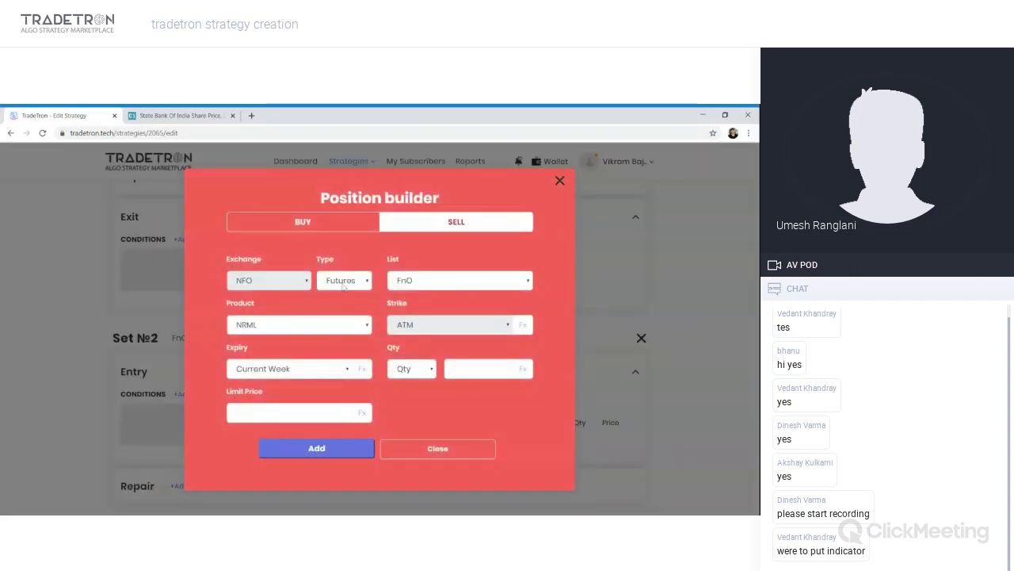
{"action": "left_click", "coordinate": [309, 326]}
{"action": "left_click", "coordinate": [305, 337]}
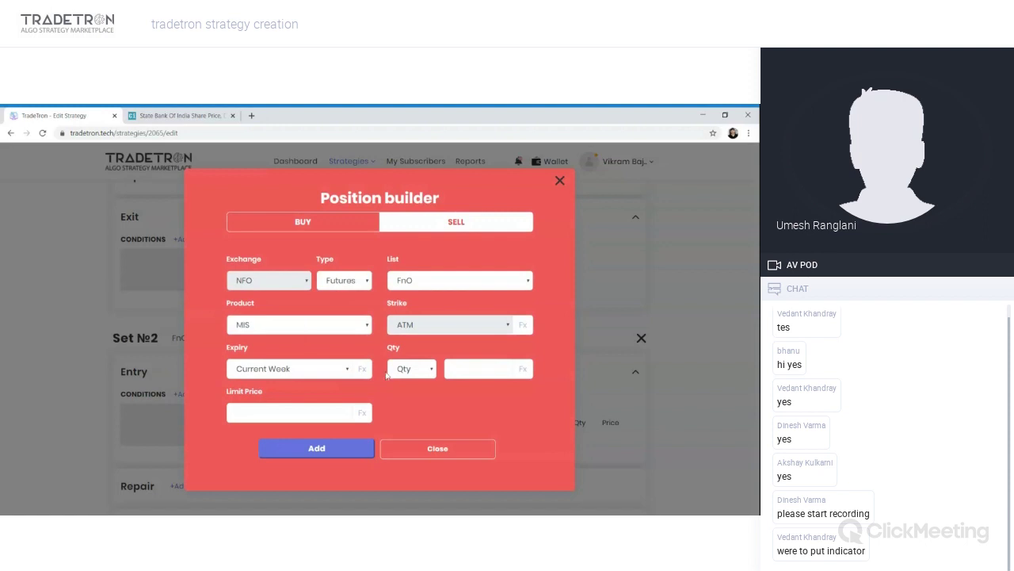
{"action": "left_click", "coordinate": [388, 373]}
{"action": "left_click", "coordinate": [397, 382]}
{"action": "left_click", "coordinate": [325, 382]}
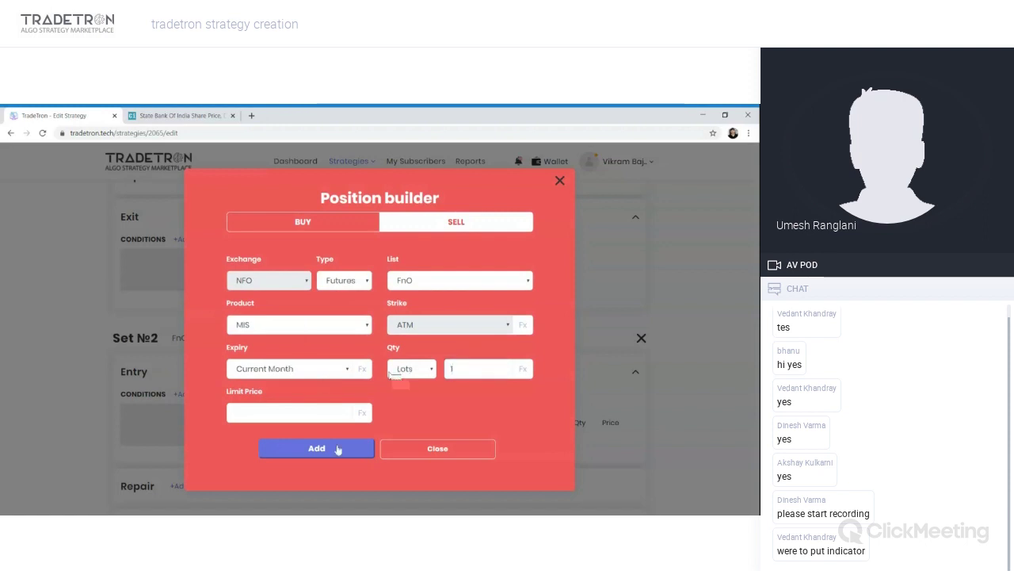
{"action": "left_click", "coordinate": [335, 449]}
{"action": "left_click", "coordinate": [410, 441]}
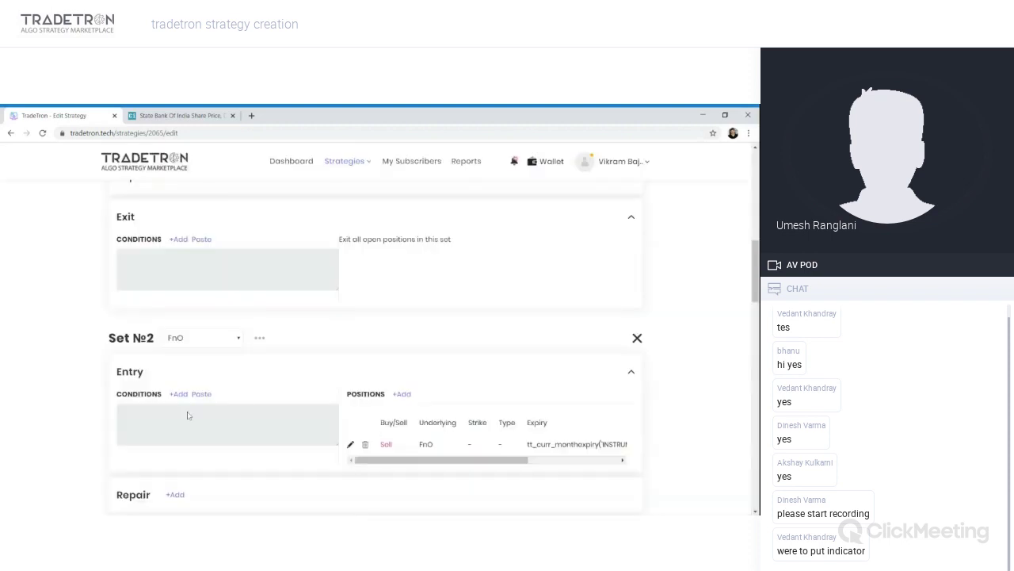
Step: Review the stop-loss, target and exit time rules in the strategy description
{"action": "scroll", "coordinate": [188, 415], "scroll_direction": "up", "scroll_amount": 3}
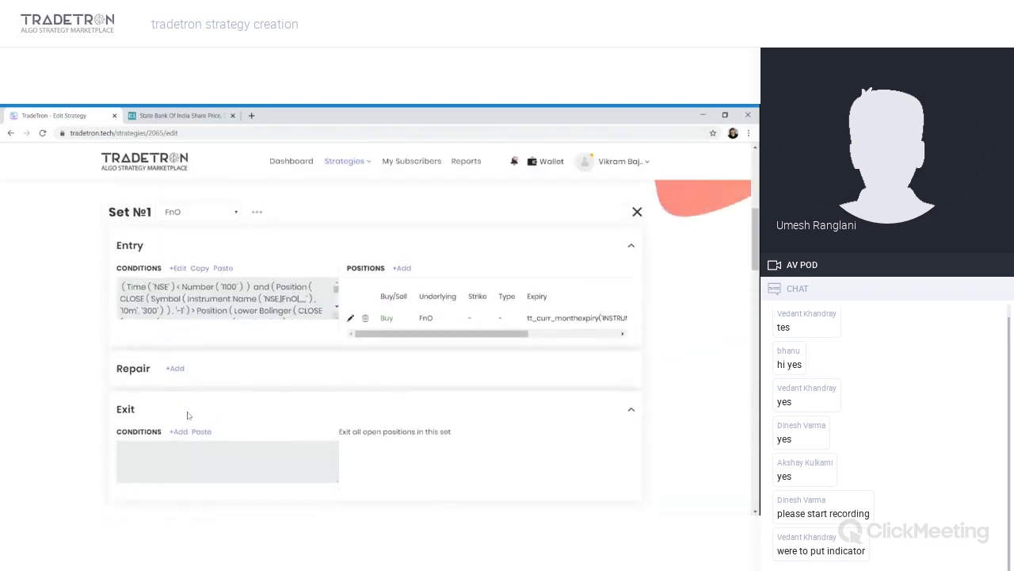
{"action": "scroll", "coordinate": [180, 432], "scroll_direction": "up", "scroll_amount": 3}
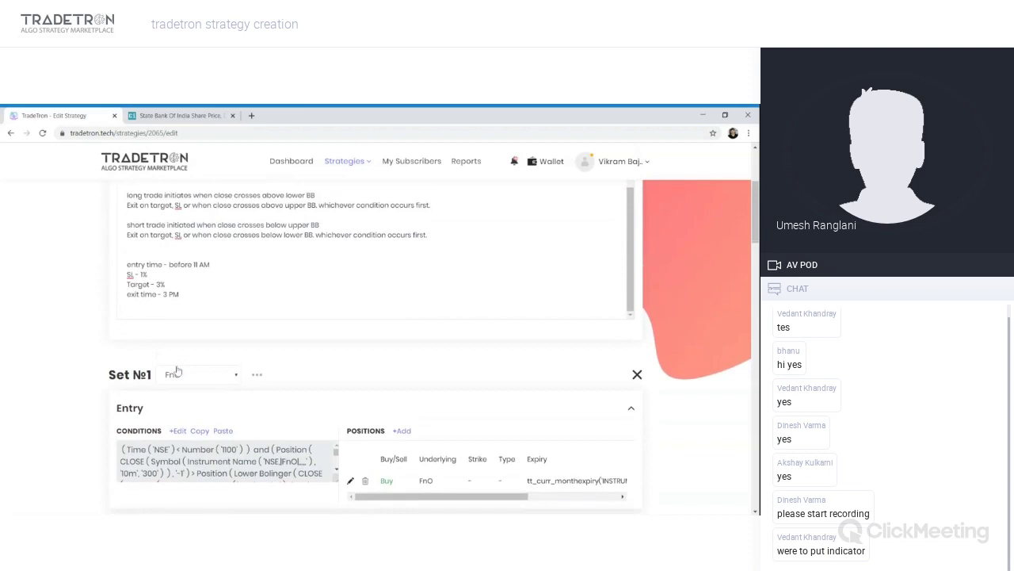
{"action": "left_click_drag", "start_coordinate": [180, 329], "coordinate": [127, 310]}
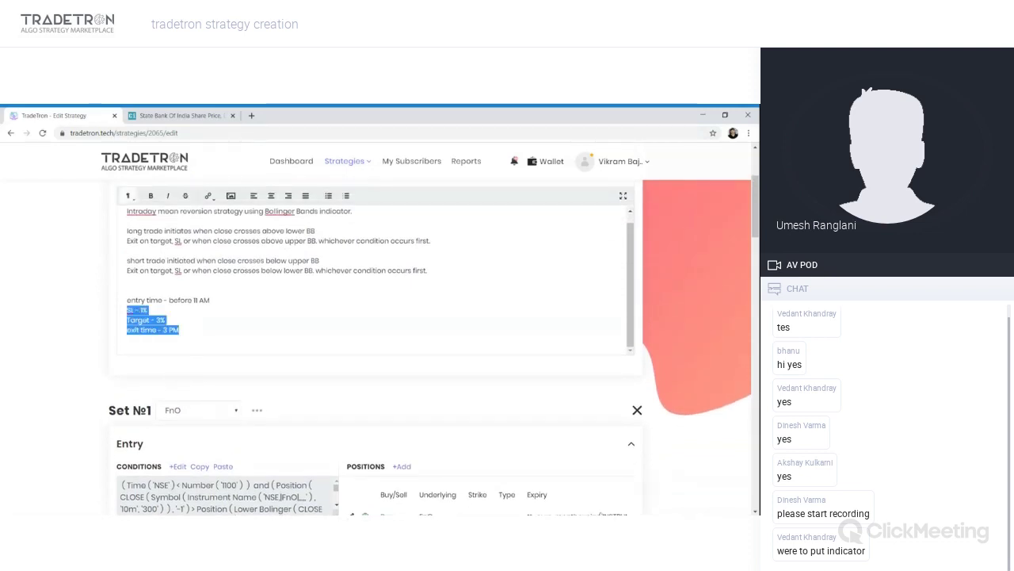
{"action": "left_click", "coordinate": [165, 319]}
{"action": "left_click_drag", "start_coordinate": [179, 329], "coordinate": [152, 330]}
{"action": "left_click", "coordinate": [152, 330]}
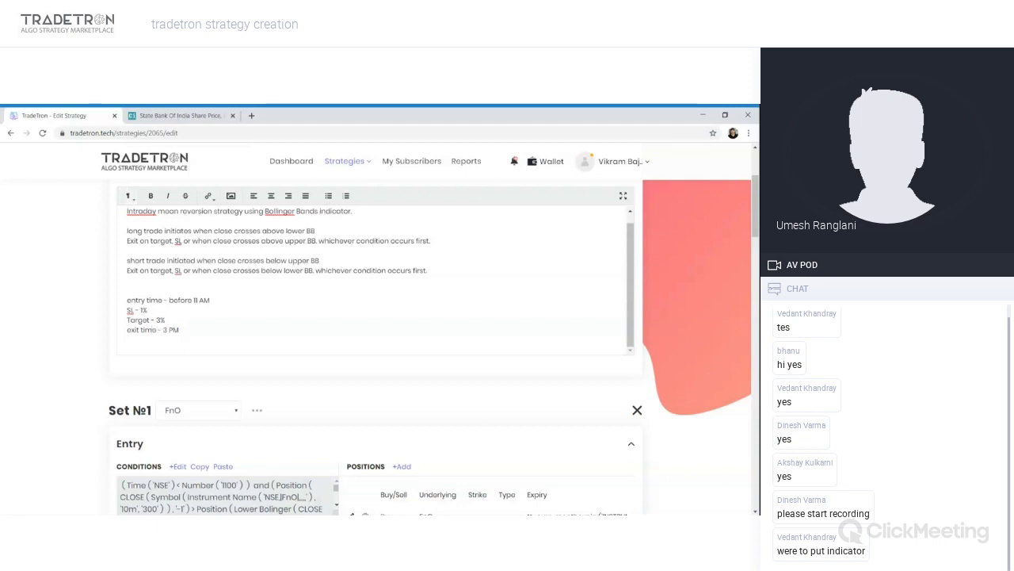
{"action": "left_click_drag", "start_coordinate": [127, 330], "coordinate": [180, 329]}
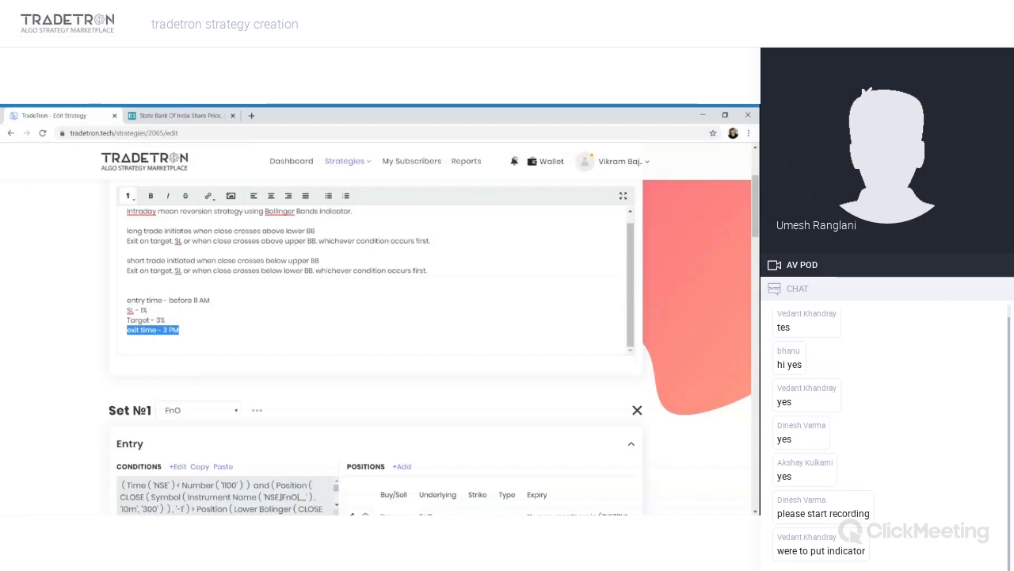
Step: Start a Universal Exit condition with the Time keyword for NSE
{"action": "scroll", "coordinate": [432, 345], "scroll_direction": "down", "scroll_amount": 6}
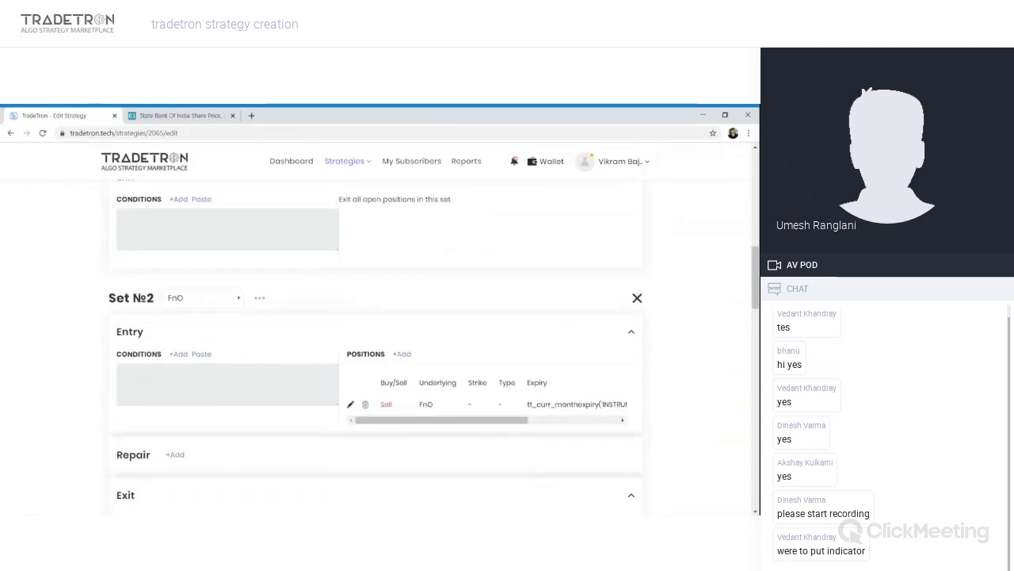
{"action": "scroll", "coordinate": [376, 348], "scroll_direction": "down", "scroll_amount": 4}
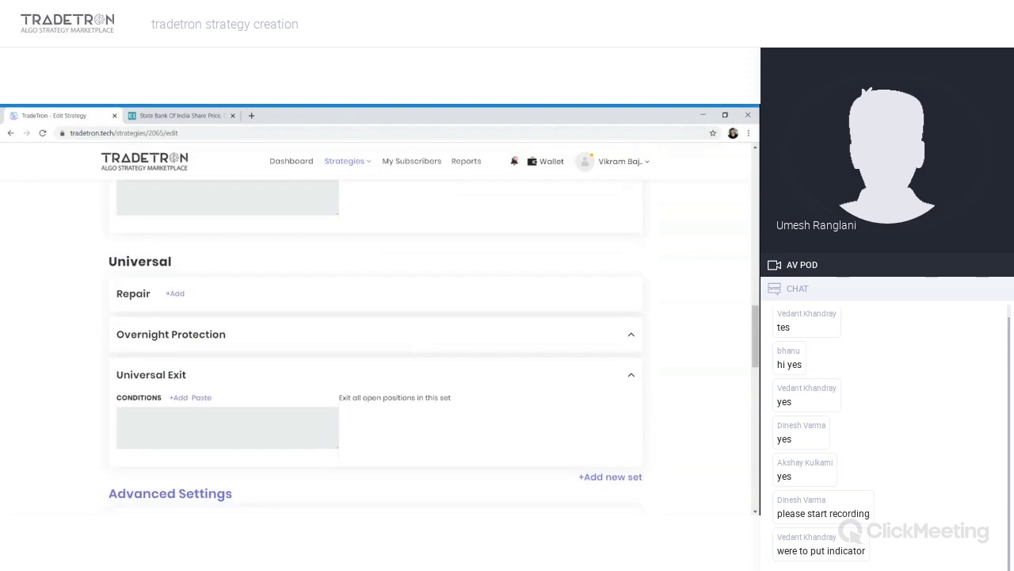
{"action": "left_click", "coordinate": [179, 397]}
{"action": "left_click", "coordinate": [255, 252]}
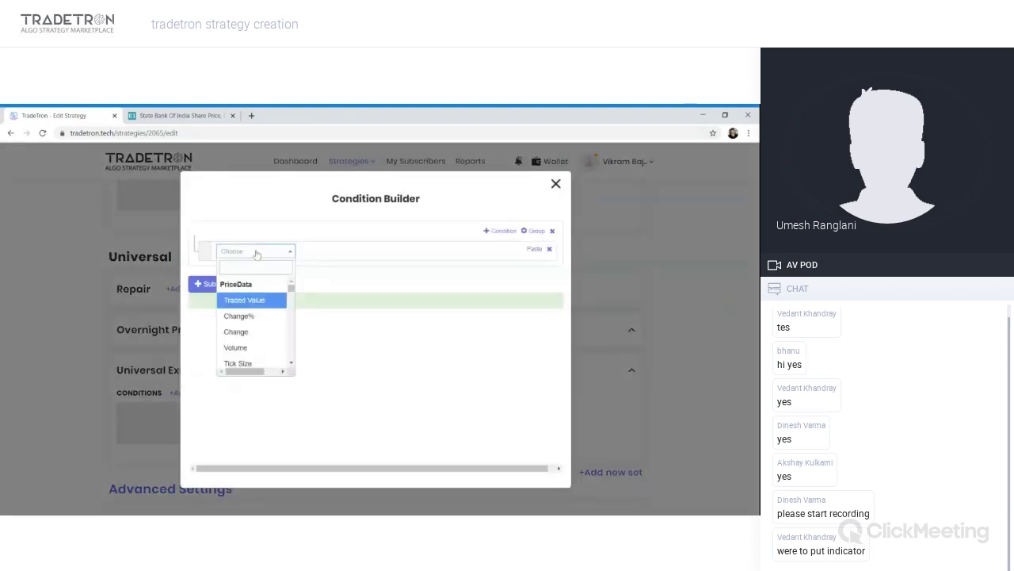
{"action": "type", "text": "time"}
{"action": "key", "text": "Return"}
{"action": "left_click", "coordinate": [410, 424]}
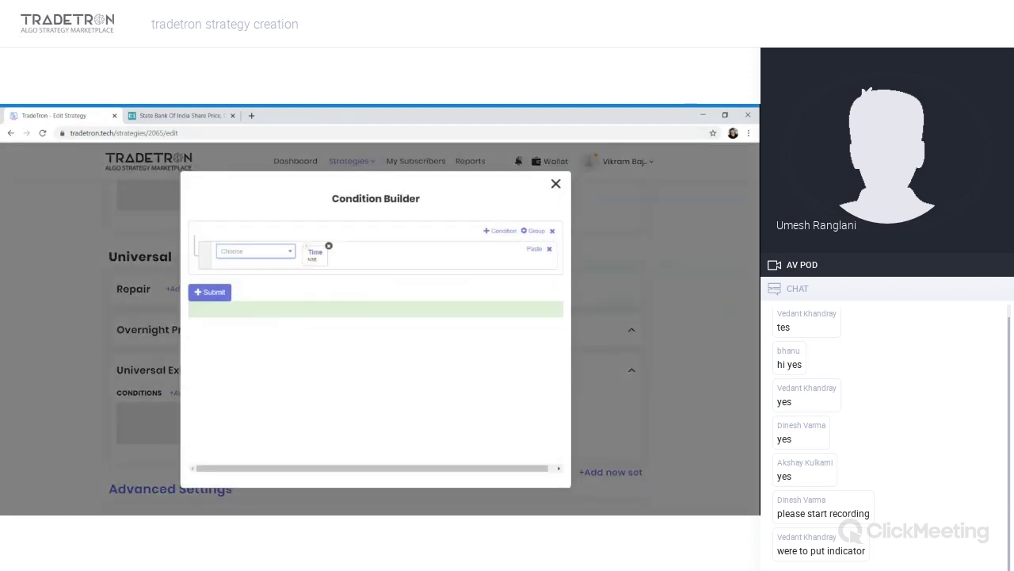
Step: Complete the universal exit condition with a > comparison to Number 1500 and submit it
{"action": "type", "text": ">"}
{"action": "key", "text": "Return"}
{"action": "type", "text": "n"}
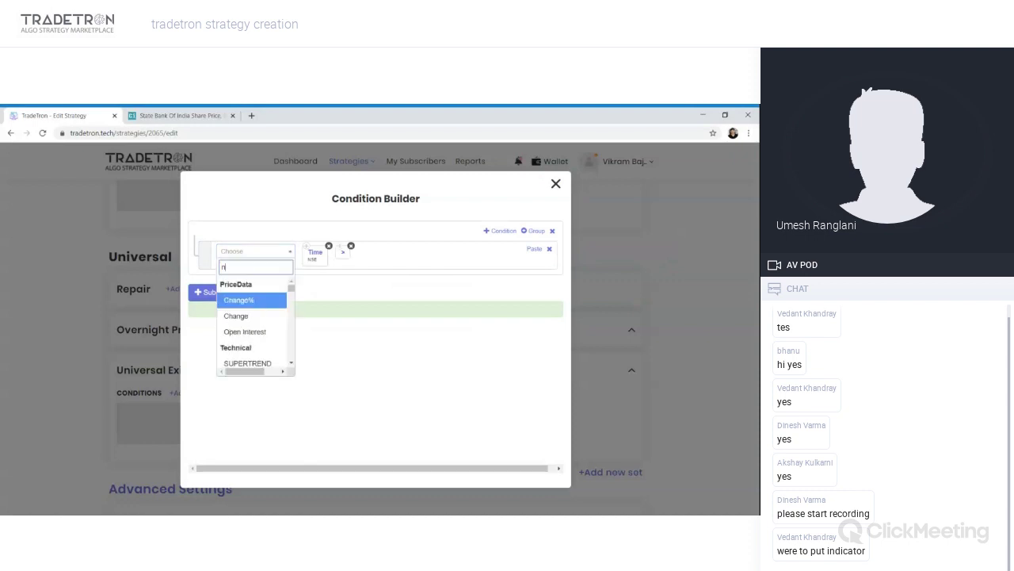
{"action": "type", "text": "umber"}
{"action": "key", "text": "Return"}
{"action": "type", "text": "15"}
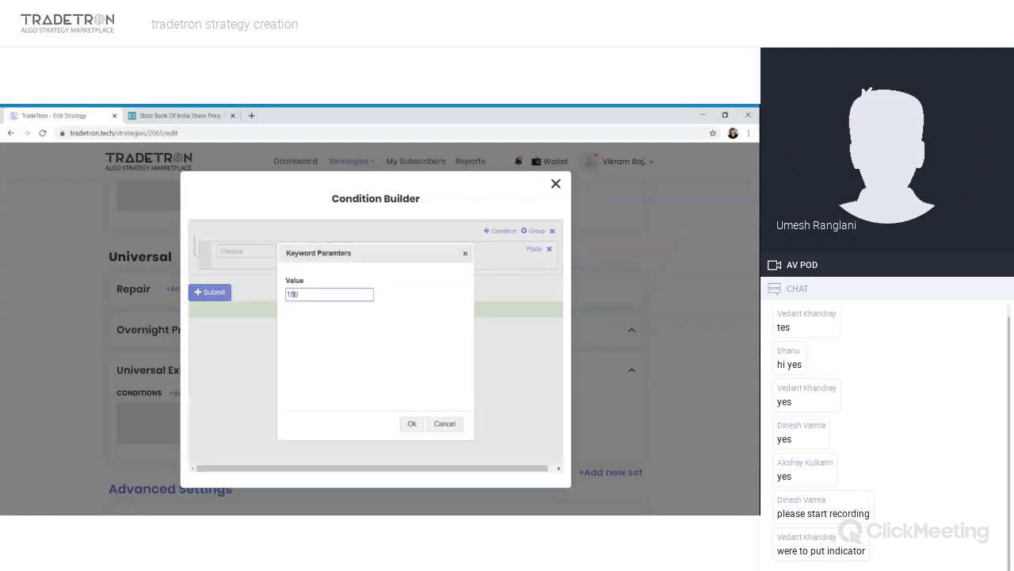
{"action": "type", "text": "0"}
{"action": "key", "text": "Tab"}
{"action": "key", "text": "Return"}
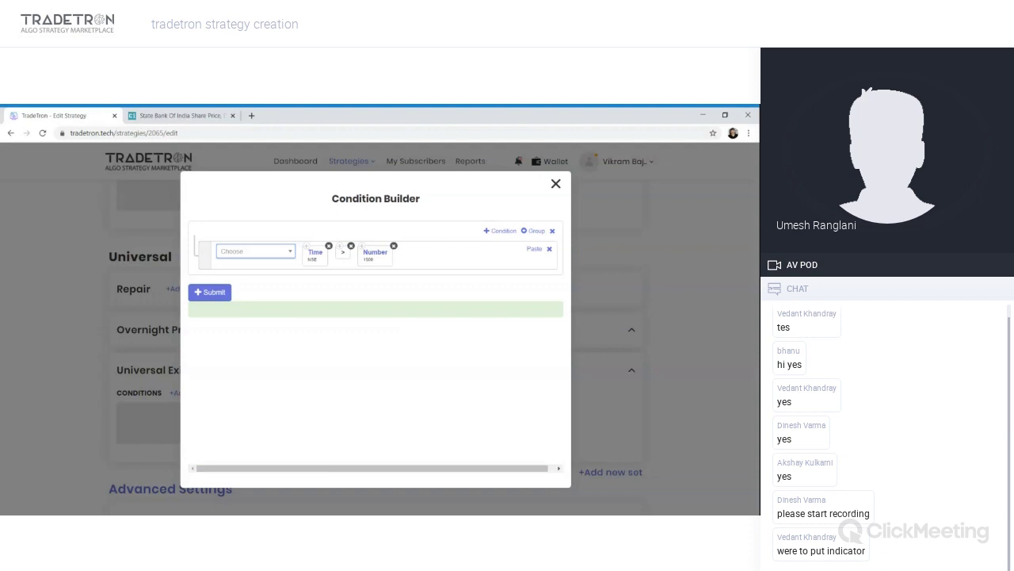
{"action": "left_click", "coordinate": [211, 292]}
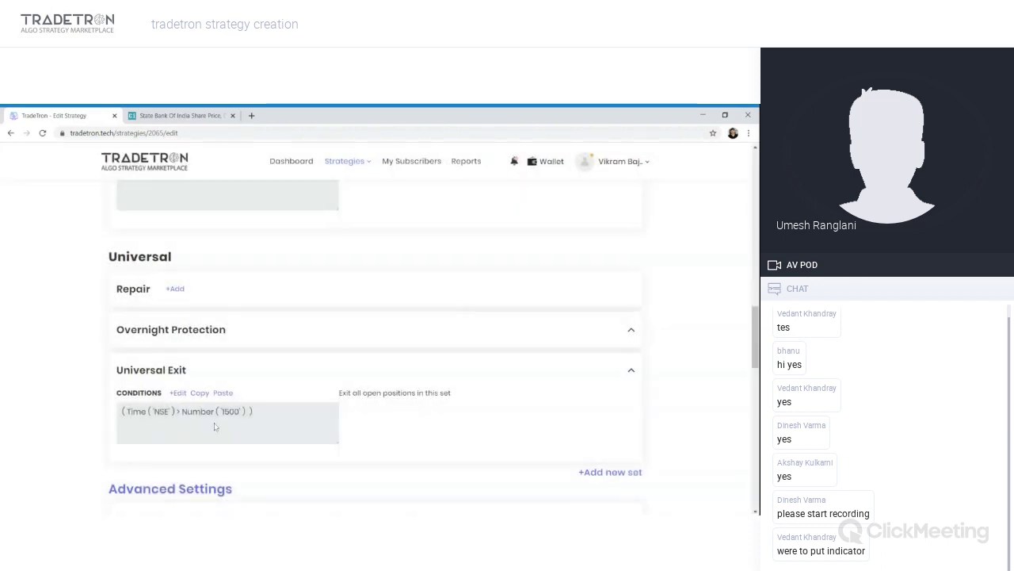
Step: Start an exit condition for Set 1 with the LTP keyword and Futures as its instrument
{"action": "scroll", "coordinate": [279, 359], "scroll_direction": "up", "scroll_amount": 4}
{"action": "scroll", "coordinate": [278, 360], "scroll_direction": "up", "scroll_amount": 4}
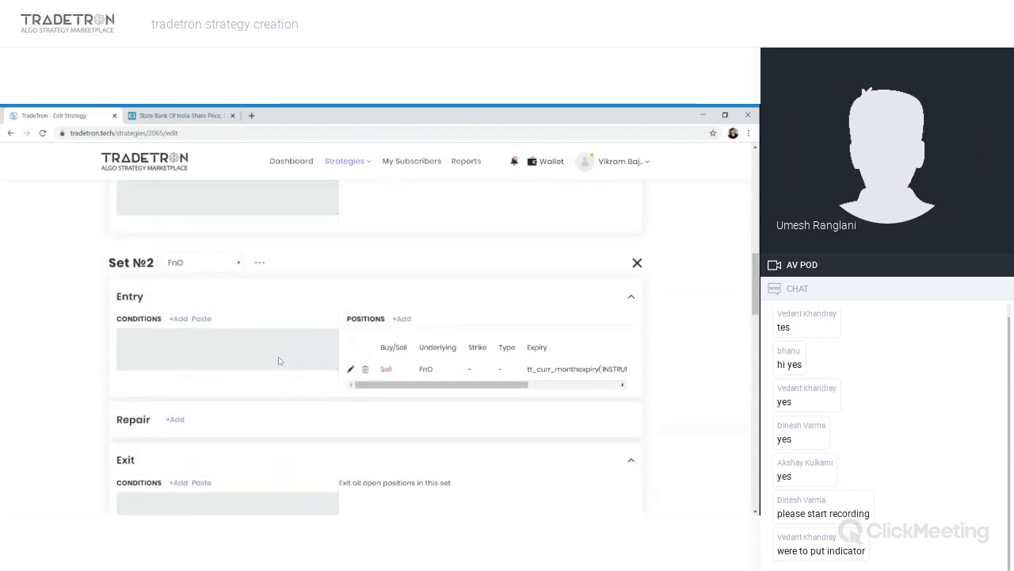
{"action": "left_click", "coordinate": [278, 360]}
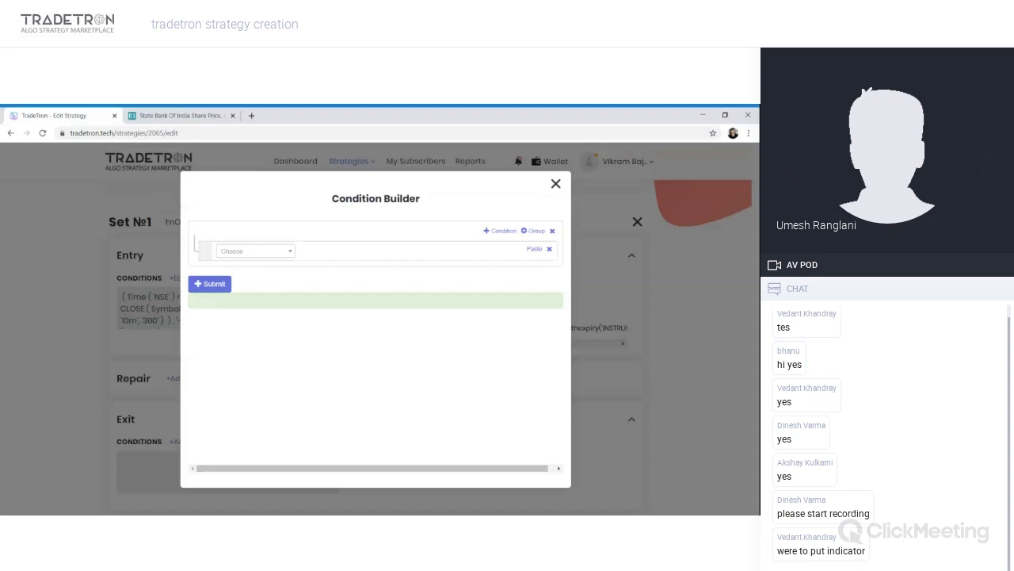
{"action": "left_click", "coordinate": [276, 252]}
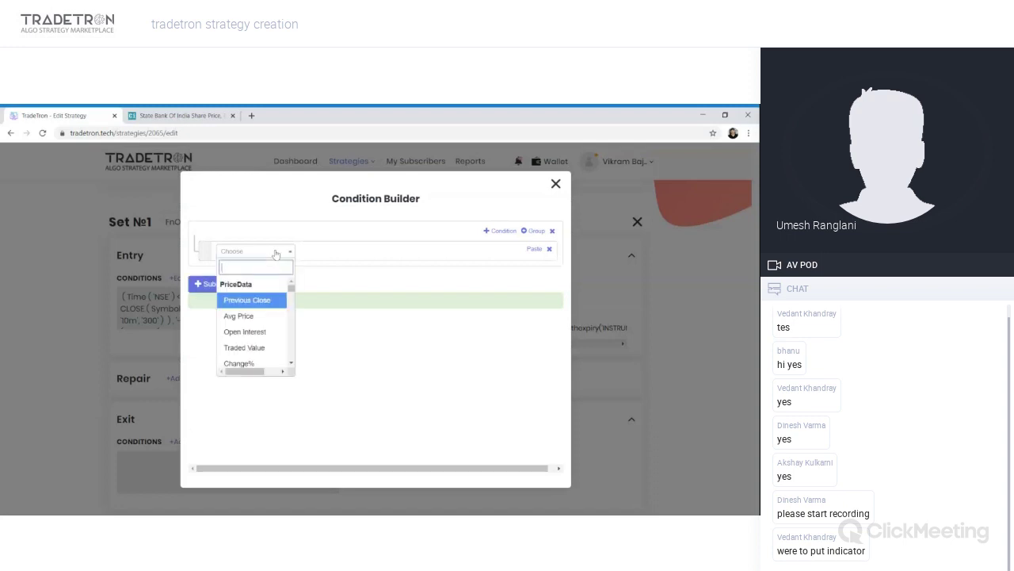
{"action": "type", "text": "ltp"}
{"action": "key", "text": "Return"}
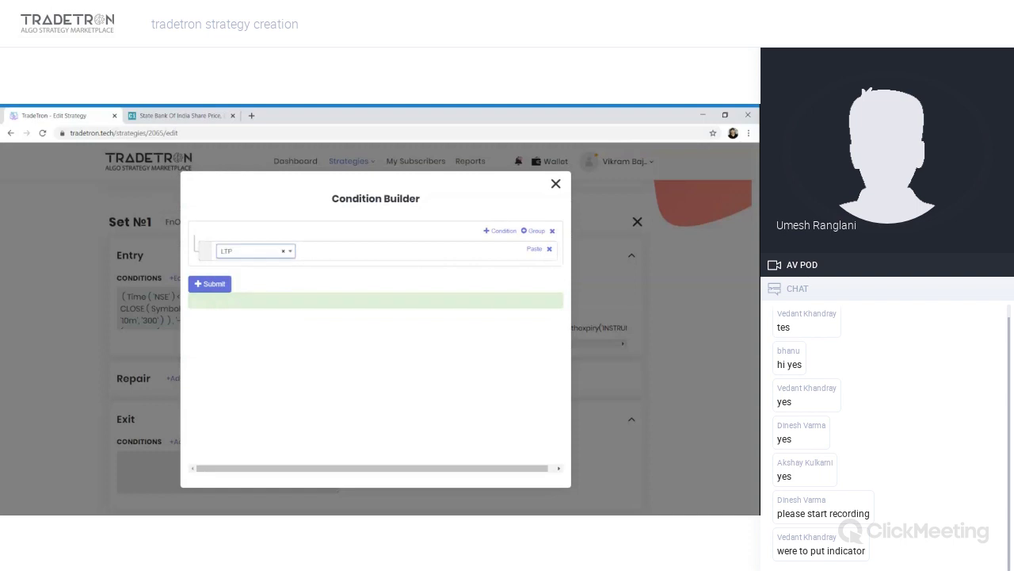
{"action": "key", "text": "Up"}
{"action": "key", "text": "Up"}
{"action": "key", "text": "Return"}
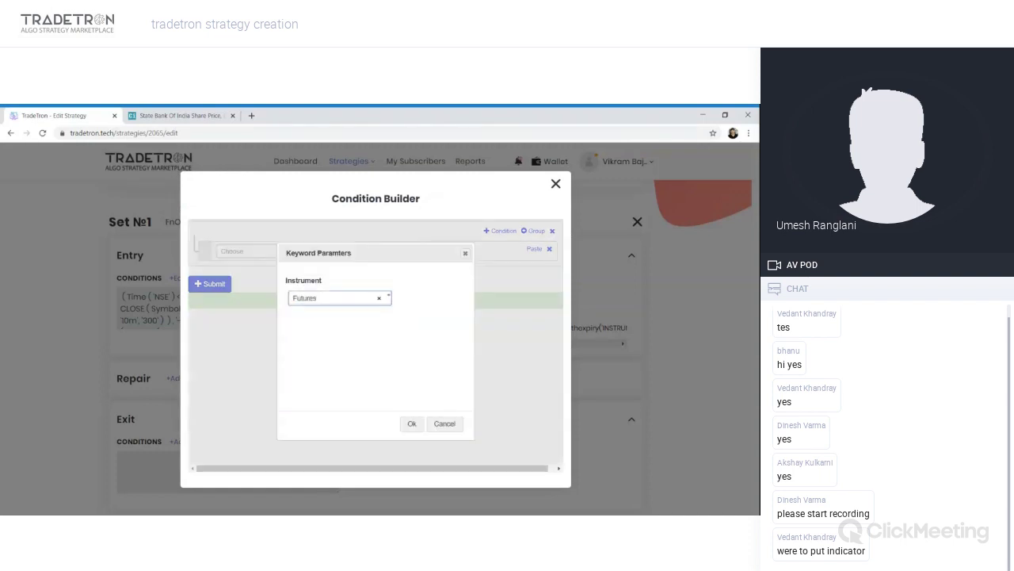
{"action": "key", "text": "Return"}
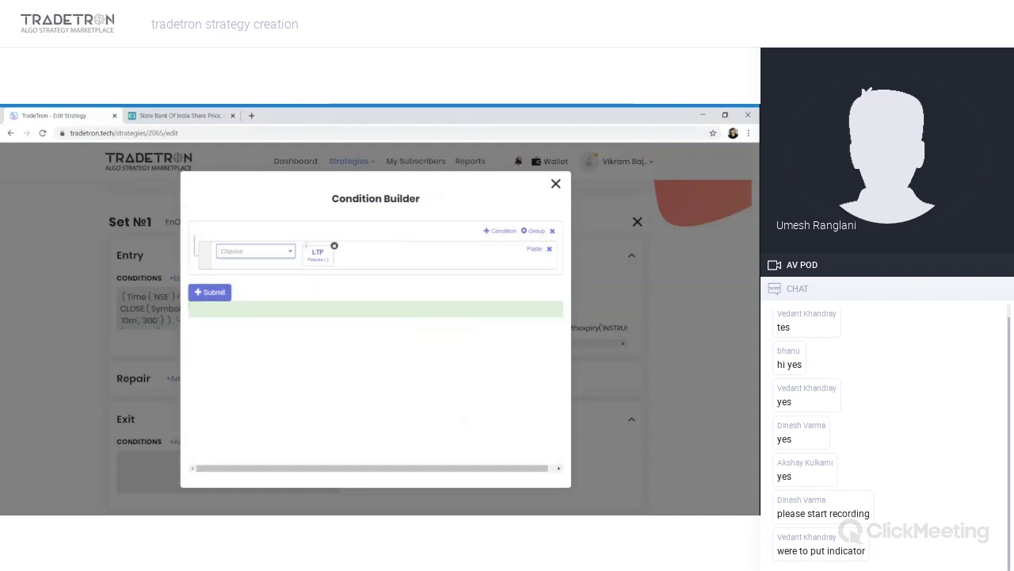
Step: Set the underlying of the LTP keyword's Futures instrument to List - FnO
{"action": "left_click", "coordinate": [313, 262]}
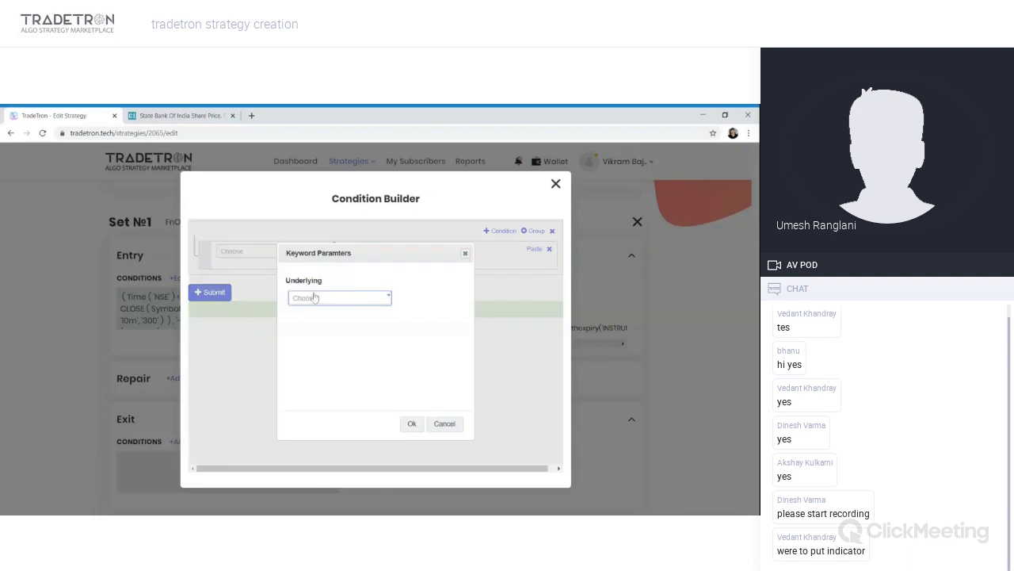
{"action": "left_click", "coordinate": [314, 297]}
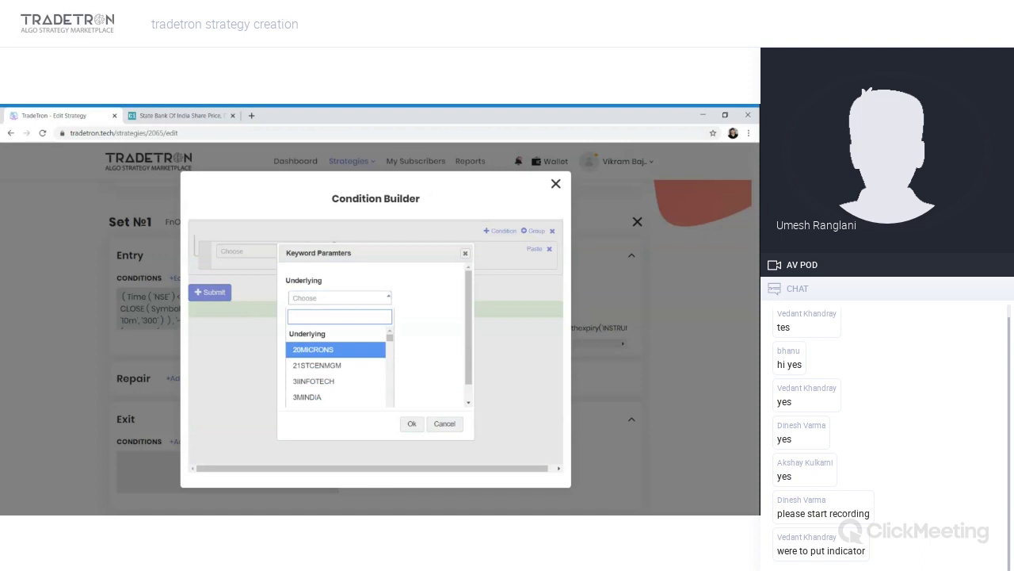
{"action": "type", "text": "fno"}
{"action": "key", "text": "Return"}
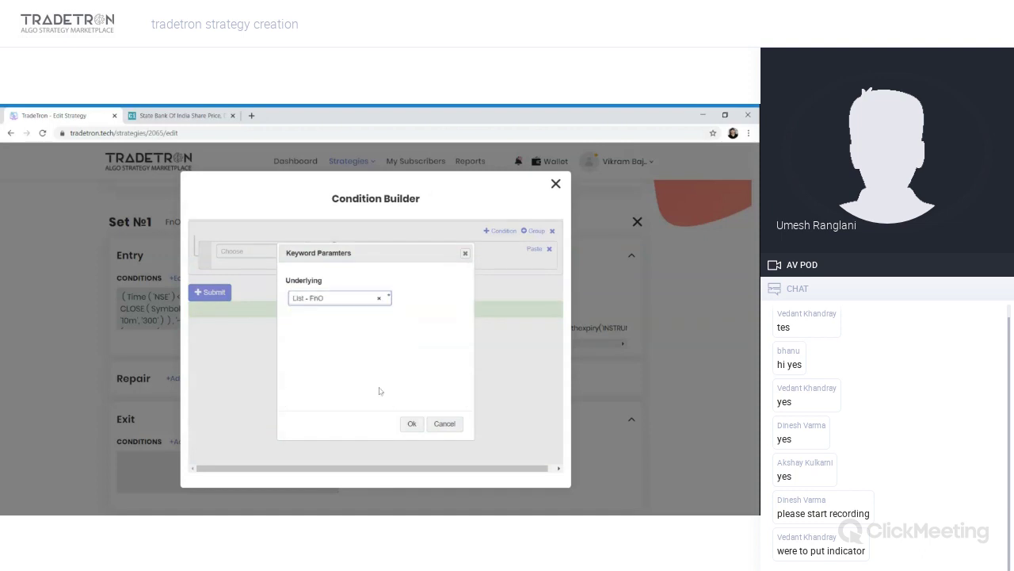
{"action": "left_click", "coordinate": [411, 424]}
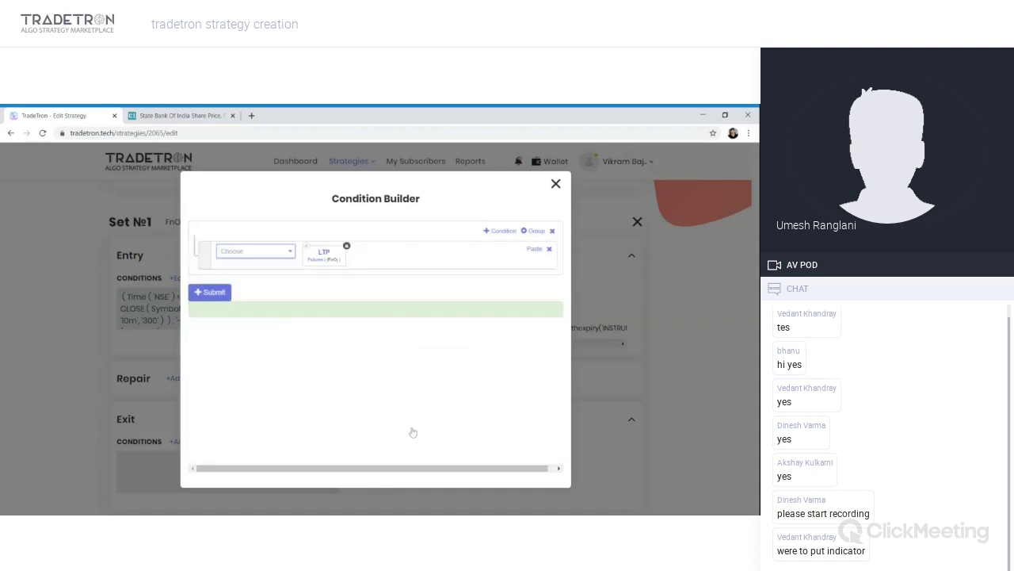
Step: Extend the Set 1 exit condition with a > comparison to the EntryPrice keyword, with List - FnO as its underlying
{"action": "left_click", "coordinate": [267, 259]}
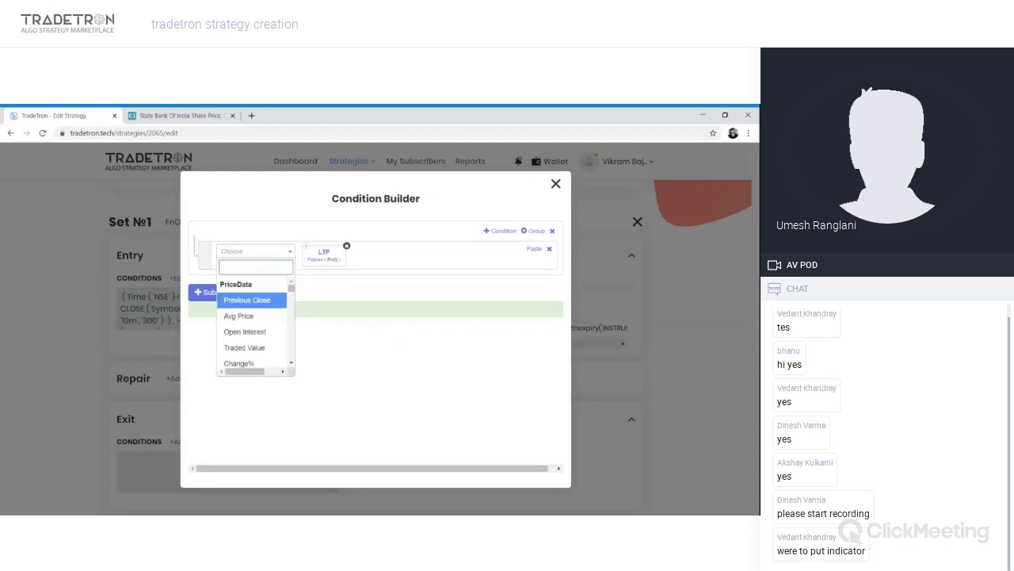
{"action": "type", "text": ">"}
{"action": "key", "text": "Return"}
{"action": "type", "text": "en"}
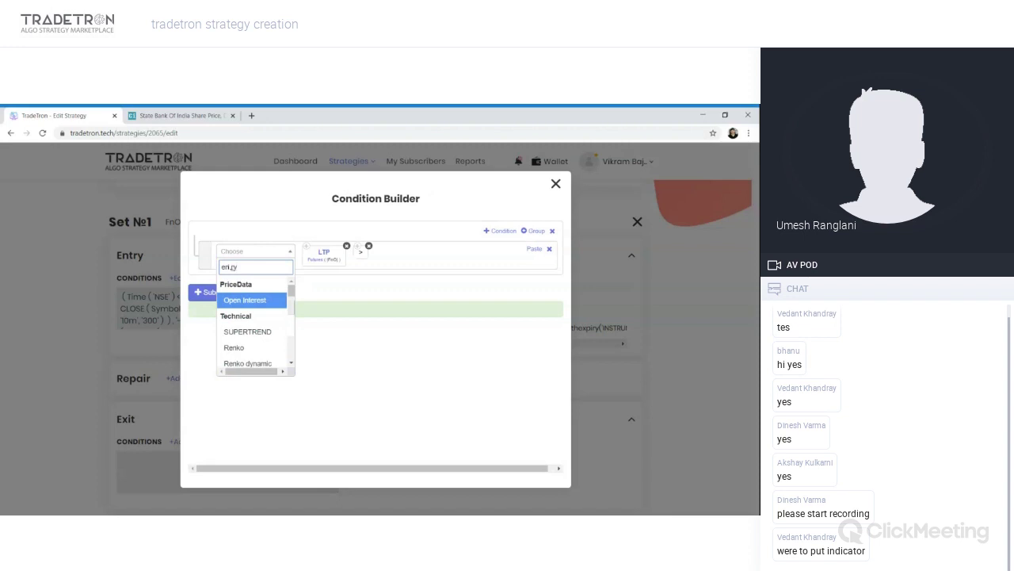
{"action": "type", "text": "tryp"}
{"action": "key", "text": "Return"}
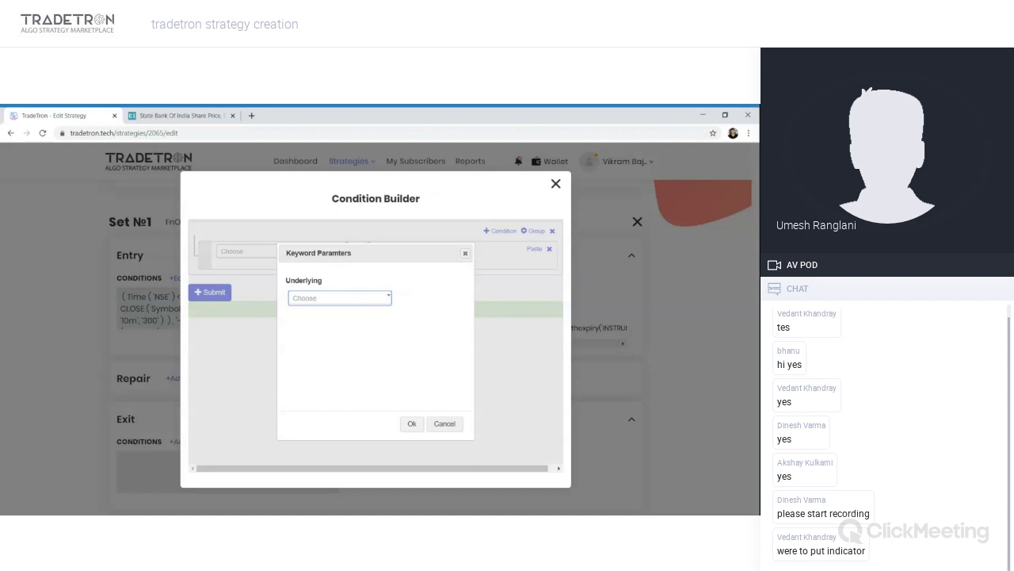
{"action": "left_click", "coordinate": [339, 297]}
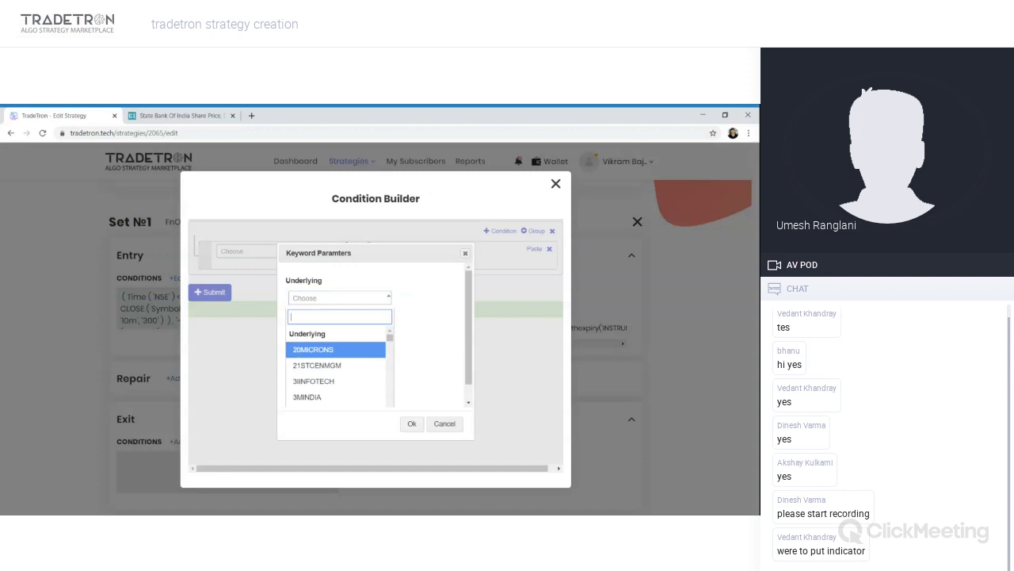
{"action": "type", "text": "fno"}
{"action": "left_click", "coordinate": [369, 349]}
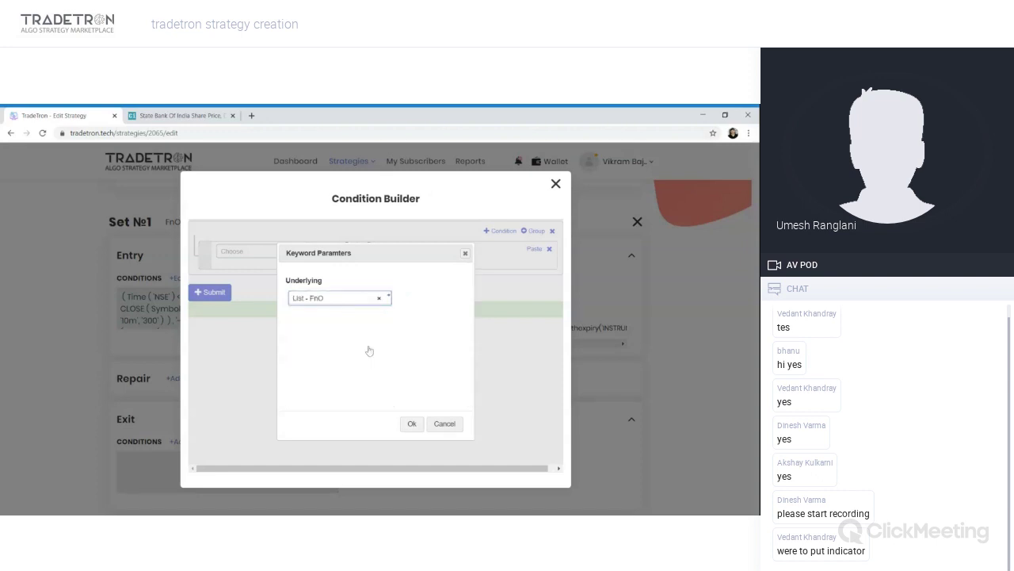
{"action": "left_click", "coordinate": [413, 424]}
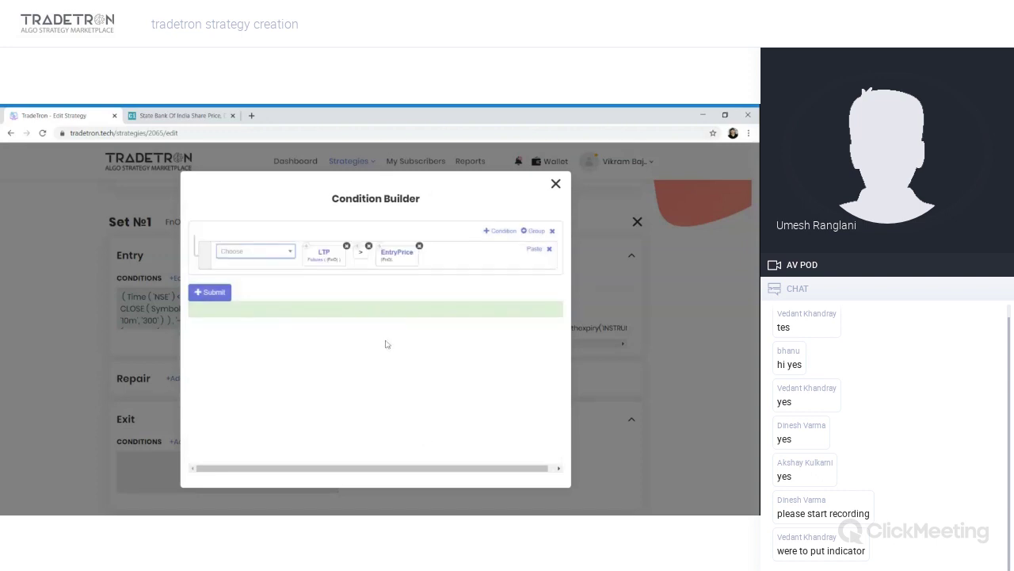
Step: Multiply EntryPrice in the exit condition by the Number keyword with a value of 1.03
{"action": "left_click", "coordinate": [256, 252]}
{"action": "type", "text": "n"}
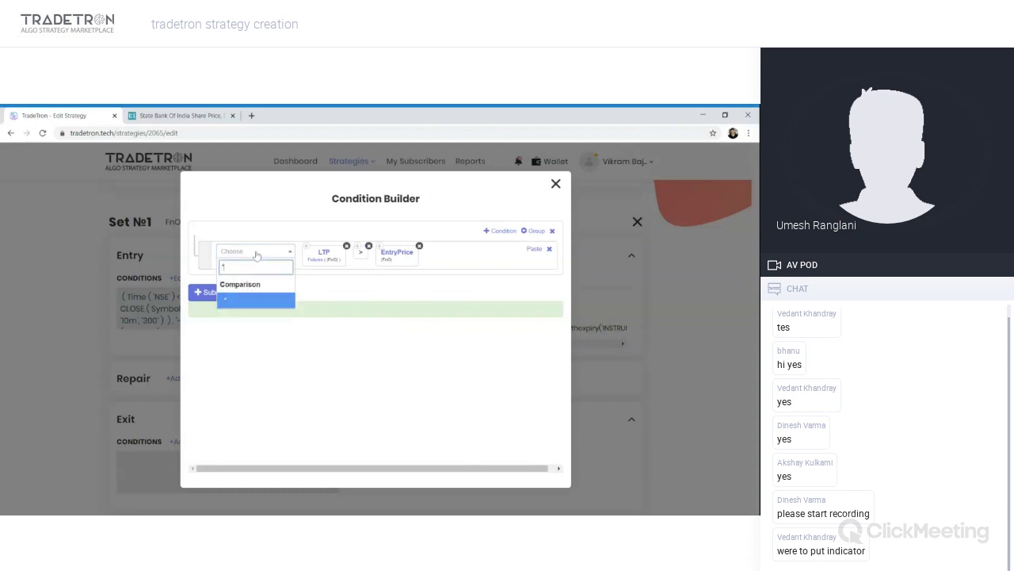
{"action": "type", "text": "umbe"}
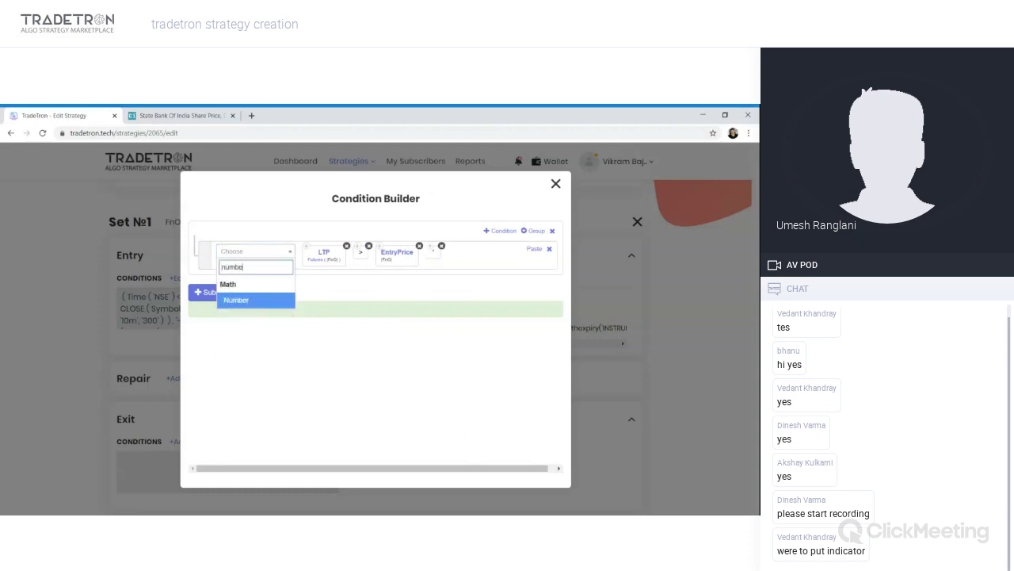
{"action": "key", "text": "Return"}
{"action": "type", "text": "1"}
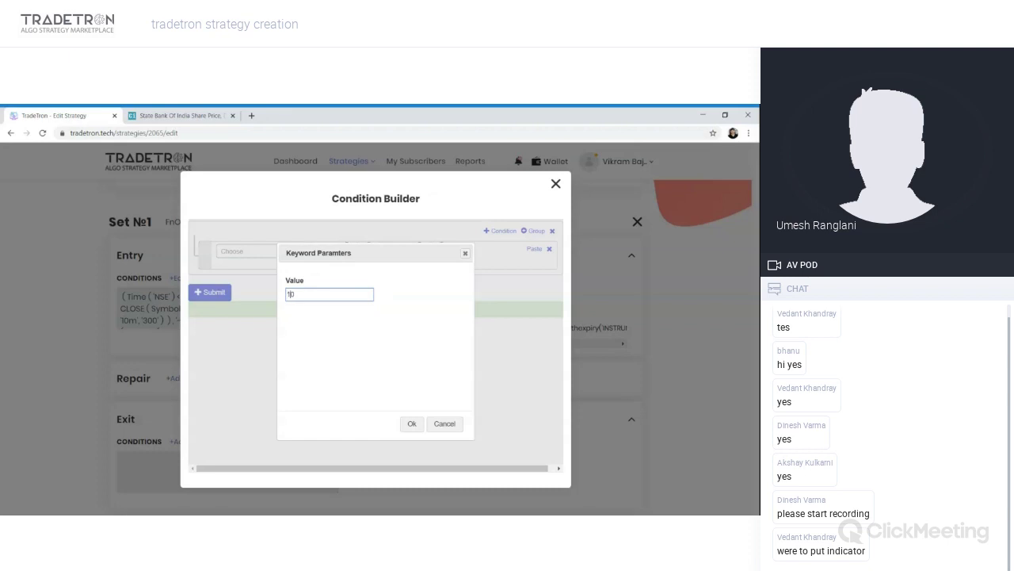
{"action": "type", "text": ".03"}
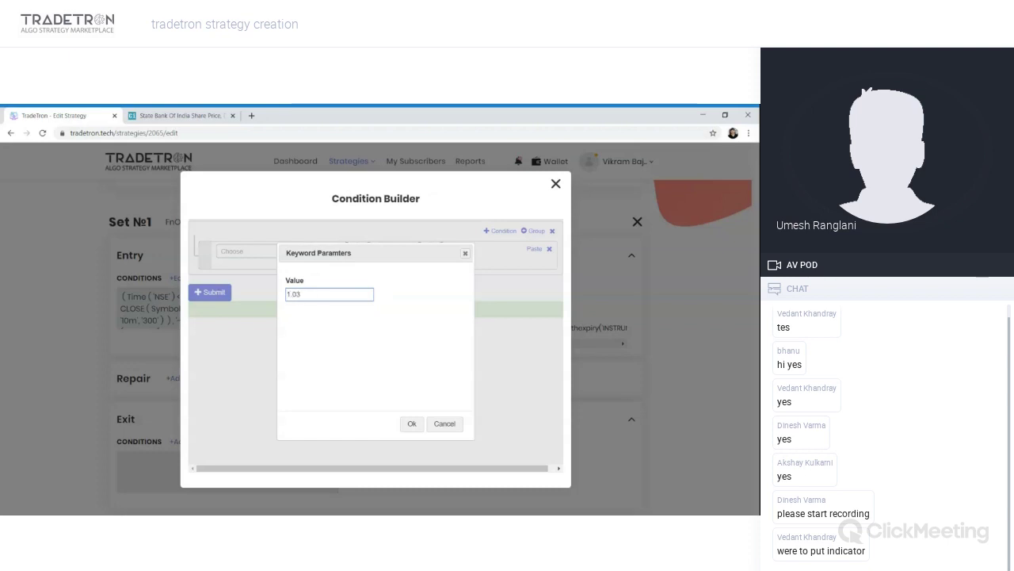
{"action": "left_click", "coordinate": [411, 423]}
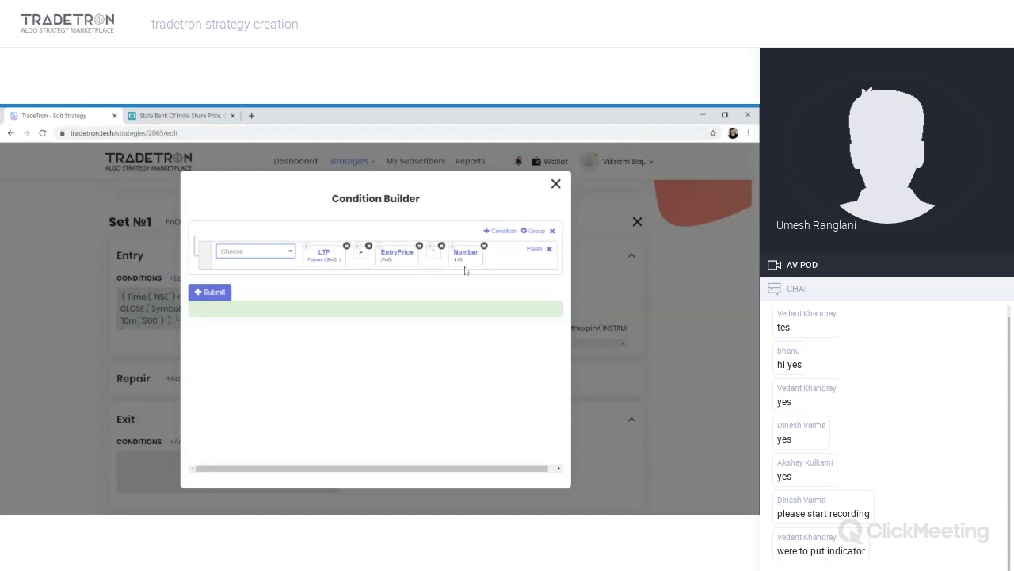
Step: Add a second exit condition row, copy the LTP block into it and follow it with a < comparison
{"action": "left_click", "coordinate": [499, 233]}
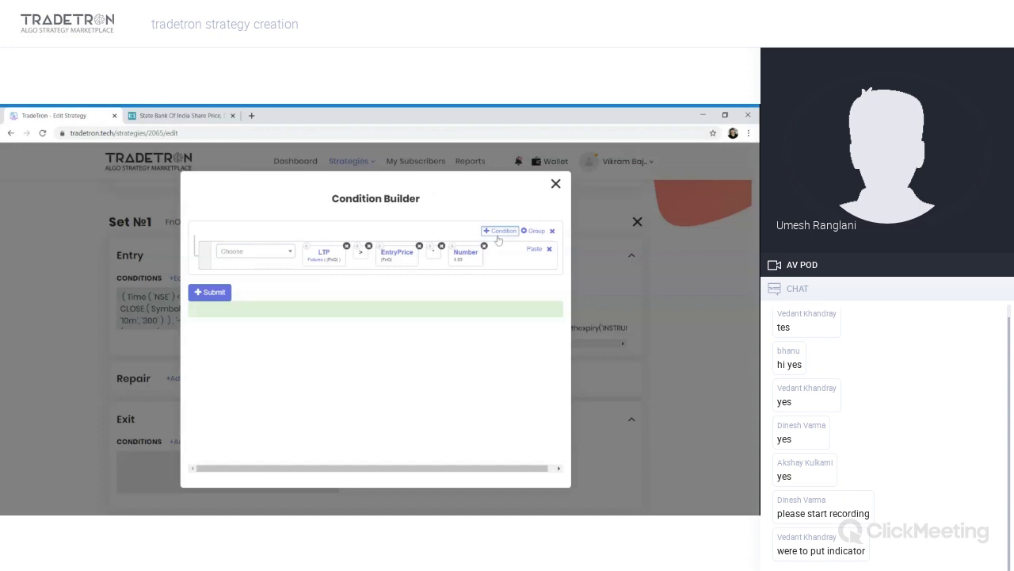
{"action": "left_click", "coordinate": [307, 251]}
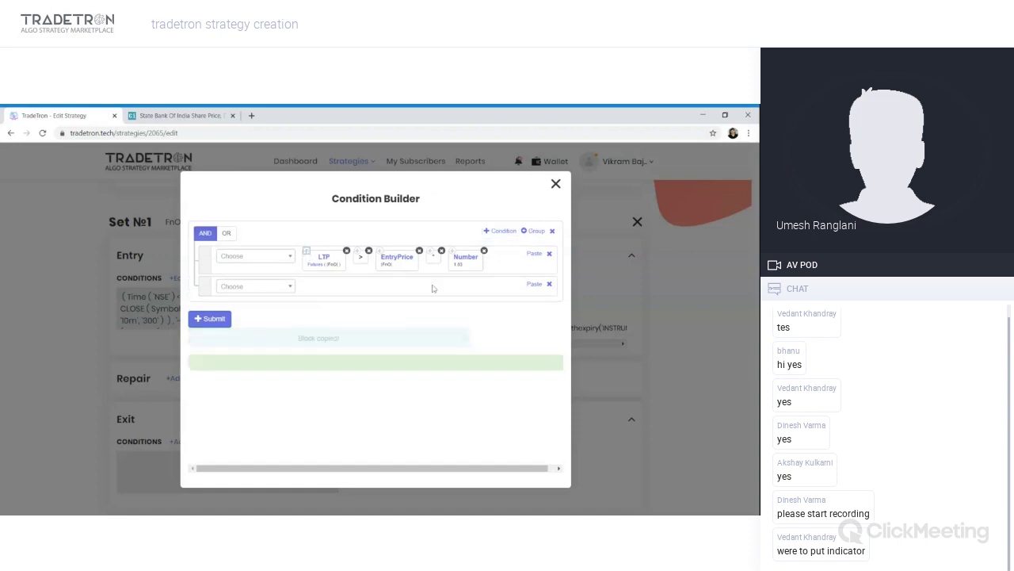
{"action": "left_click", "coordinate": [534, 285]}
{"action": "left_click", "coordinate": [267, 292]}
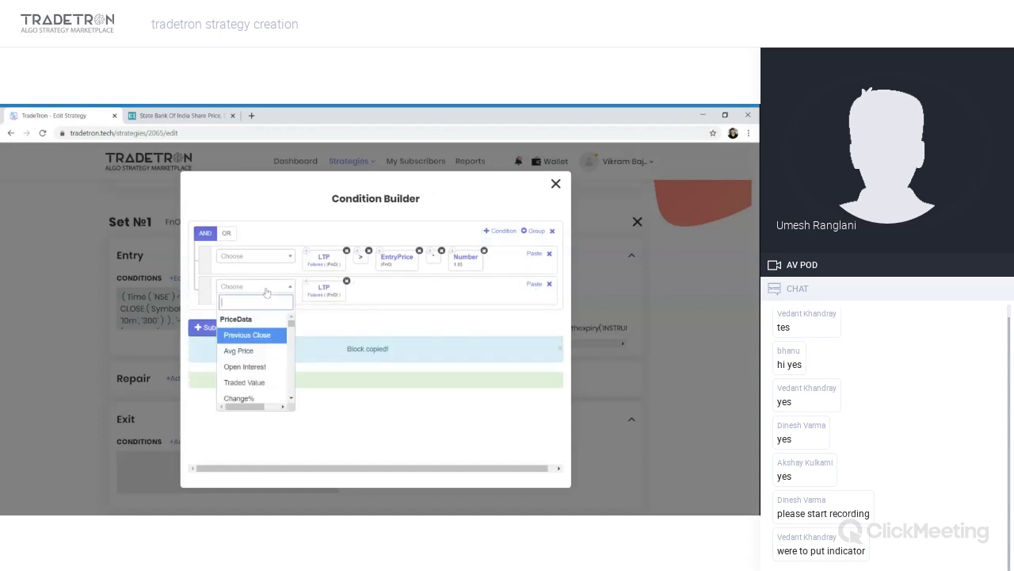
{"action": "left_click", "coordinate": [267, 291]}
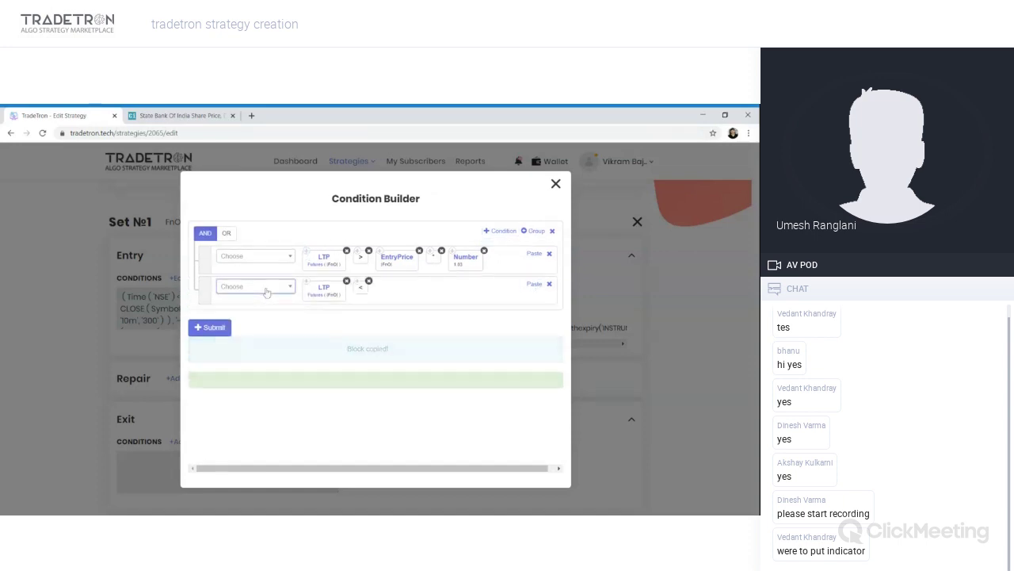
Step: Copy the EntryPrice, * and Number blocks from the first exit row into the second row
{"action": "left_click", "coordinate": [378, 251]}
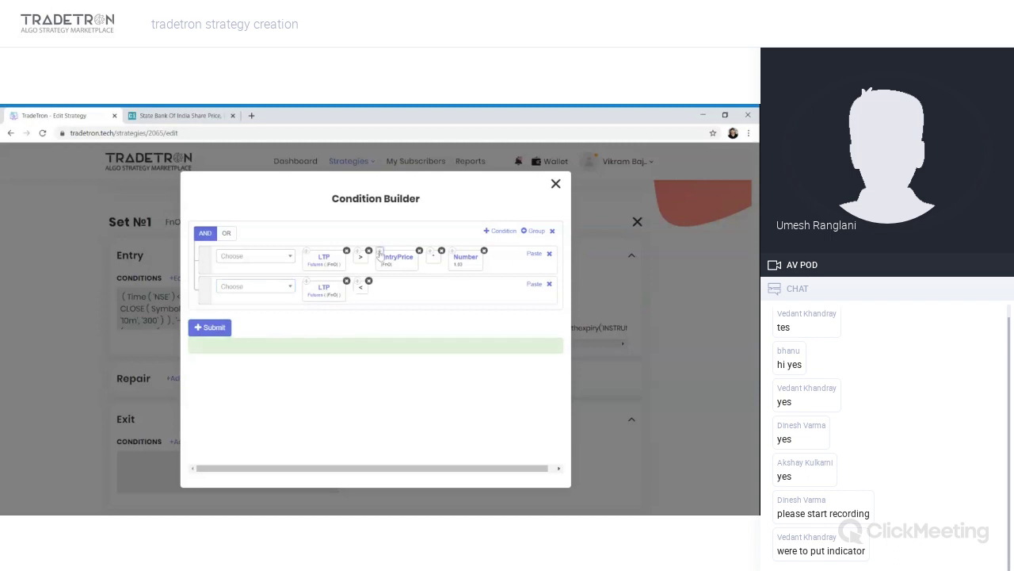
{"action": "left_click", "coordinate": [535, 284]}
{"action": "left_click", "coordinate": [253, 290]}
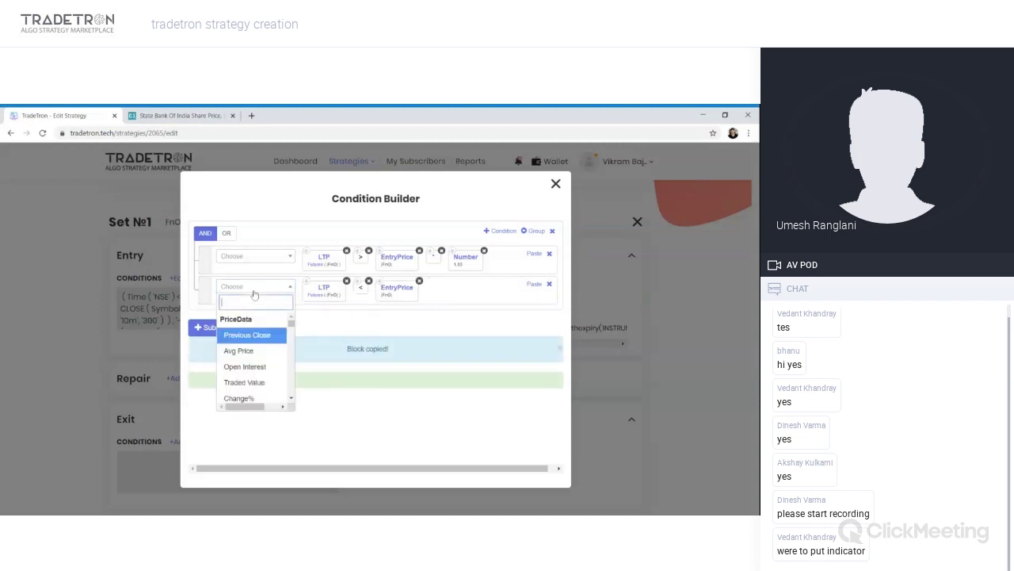
{"action": "left_click", "coordinate": [430, 252]}
{"action": "left_click", "coordinate": [534, 284]}
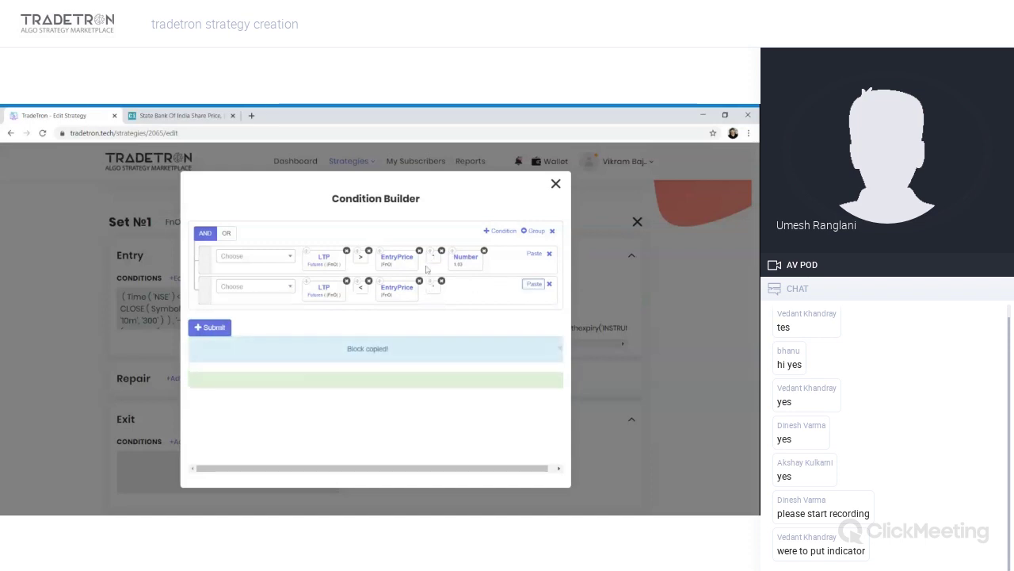
{"action": "left_click", "coordinate": [452, 251]}
{"action": "left_click", "coordinate": [534, 284]}
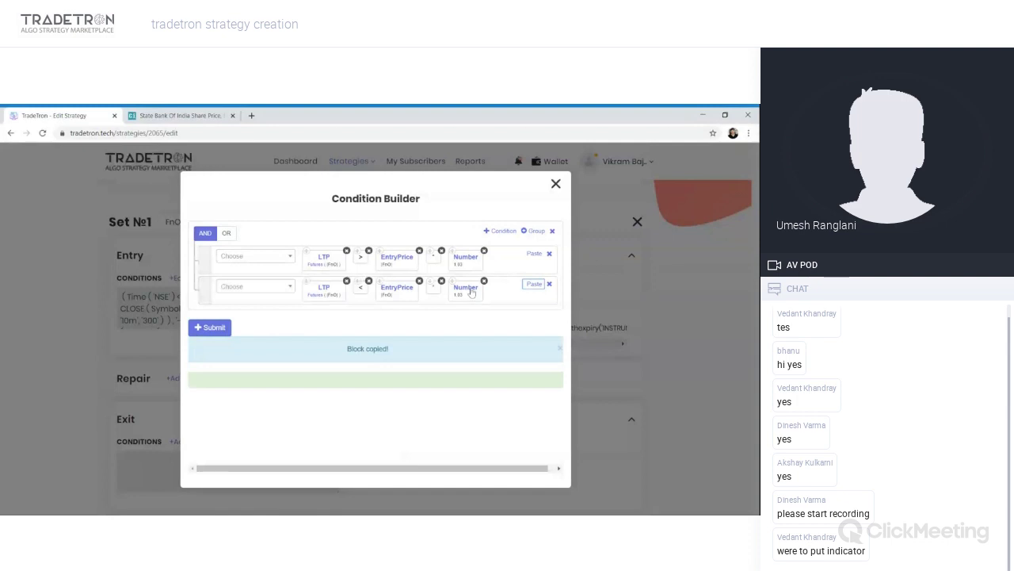
Step: Set the second row's Number value to 0.99 and submit the Set 1 exit condition
{"action": "left_click", "coordinate": [471, 292]}
{"action": "double_click", "coordinate": [287, 295]}
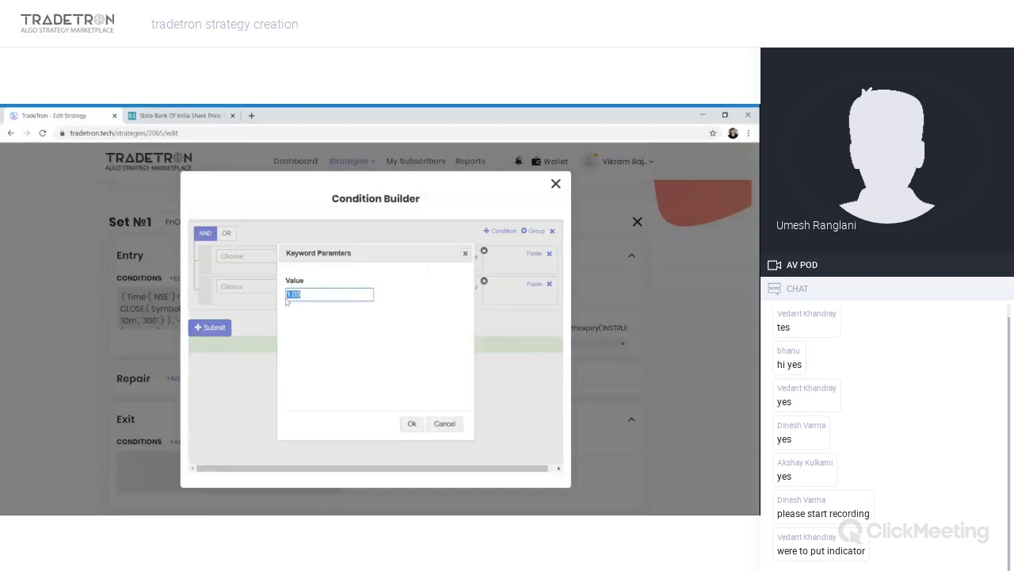
{"action": "type", "text": "0.8"}
{"action": "left_click", "coordinate": [411, 424]}
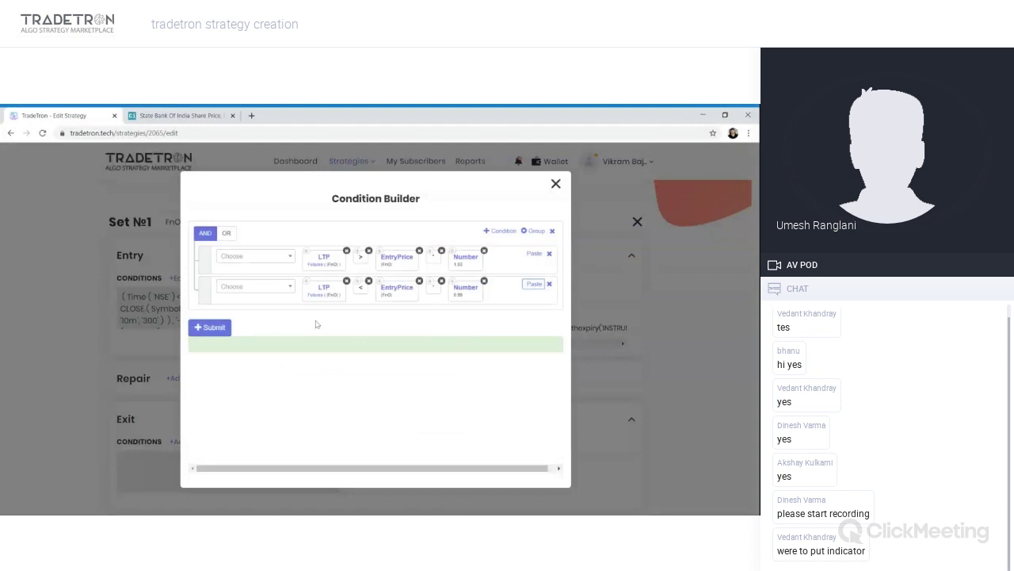
{"action": "left_click", "coordinate": [214, 328]}
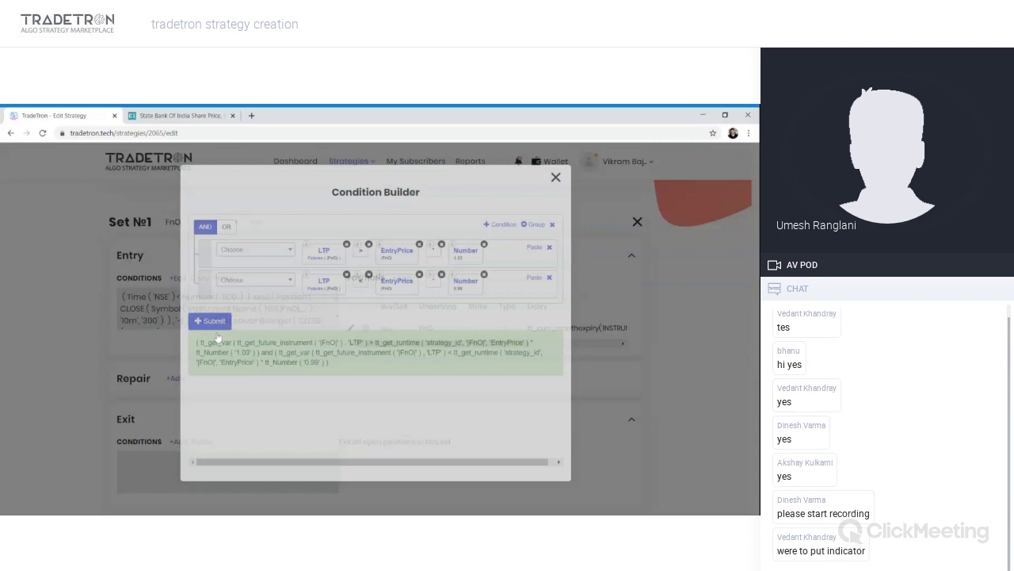
Step: Copy the Set 1 entry condition and paste it as the entry condition of Set 2
{"action": "scroll", "coordinate": [221, 396], "scroll_direction": "down", "scroll_amount": 2}
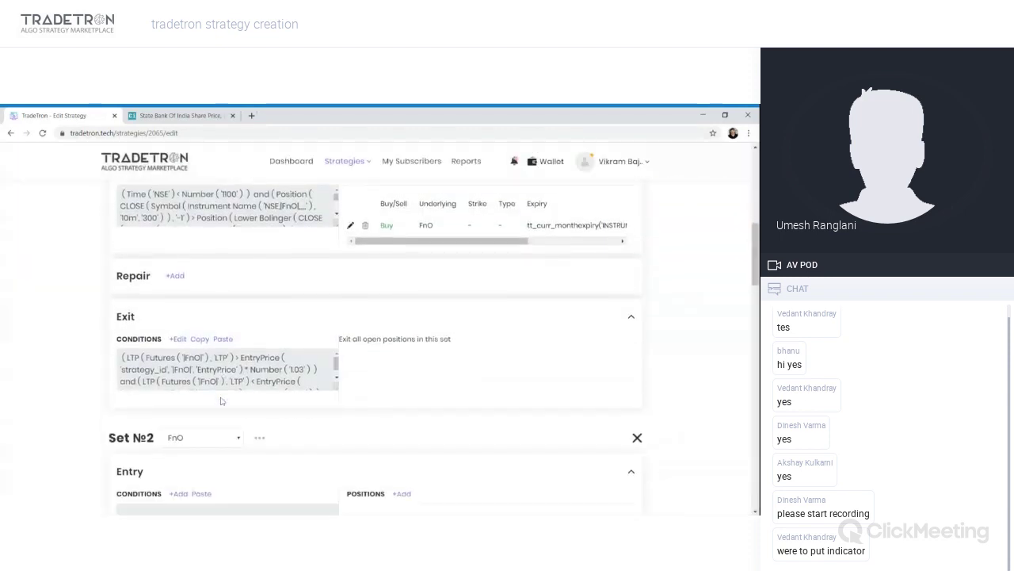
{"action": "left_click", "coordinate": [199, 339]}
{"action": "scroll", "coordinate": [199, 365], "scroll_direction": "down", "scroll_amount": 4}
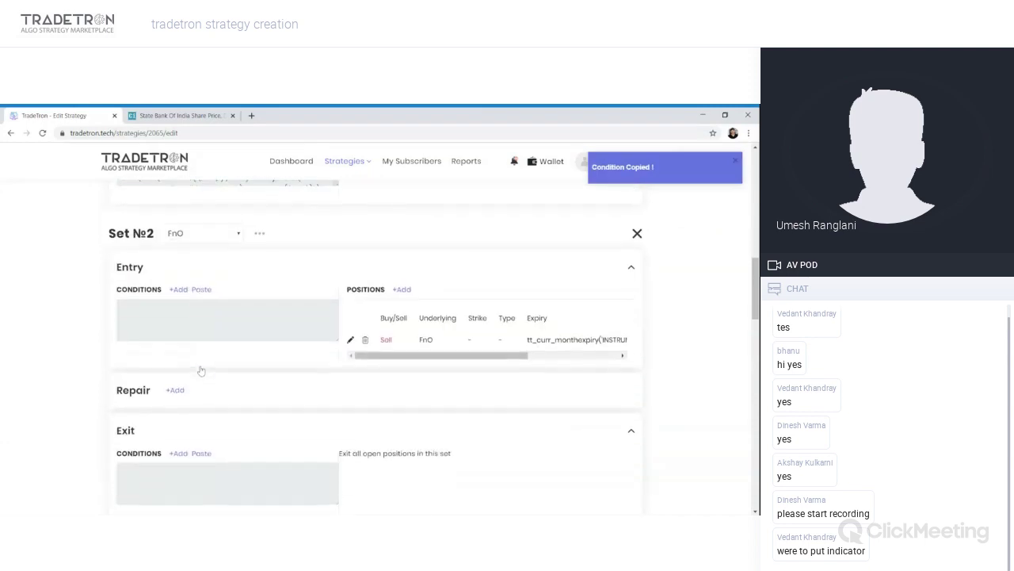
{"action": "left_click", "coordinate": [201, 290]}
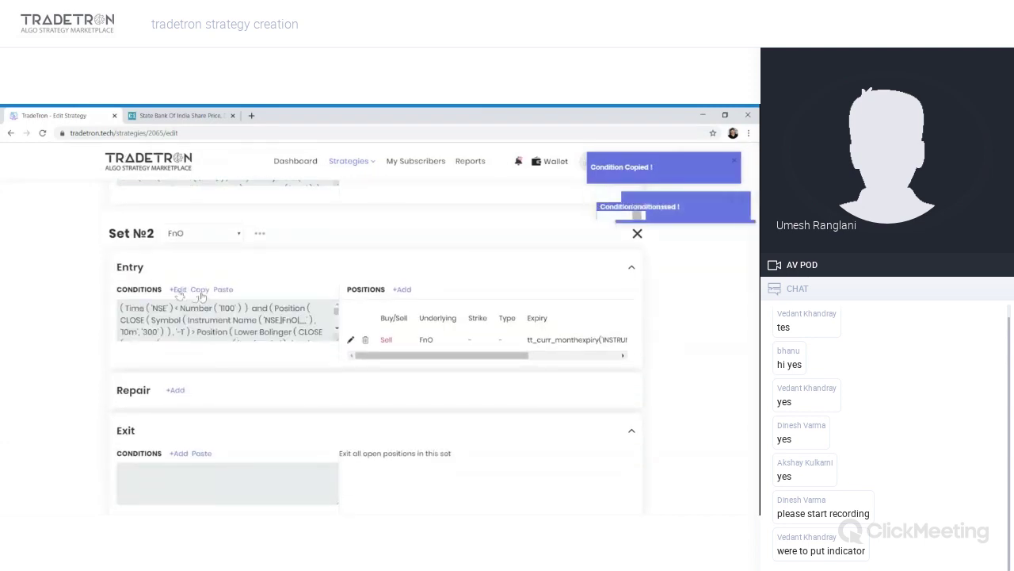
Step: Edit Set 2's entry condition, replacing the > between the -1 CLOSE and Lower Bolinger positions with <
{"action": "left_click", "coordinate": [179, 290]}
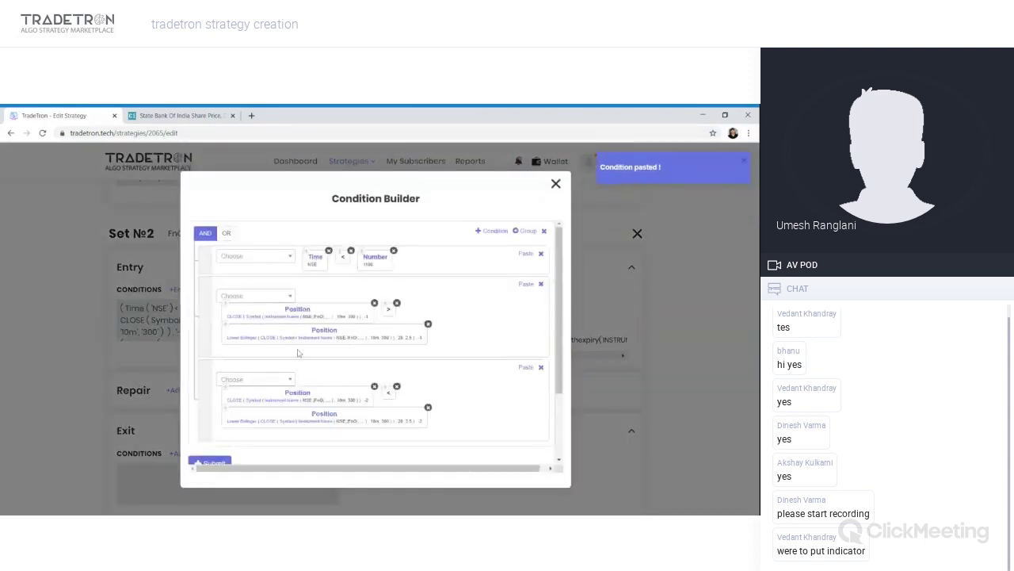
{"action": "left_click_drag", "start_coordinate": [394, 307], "coordinate": [255, 302]}
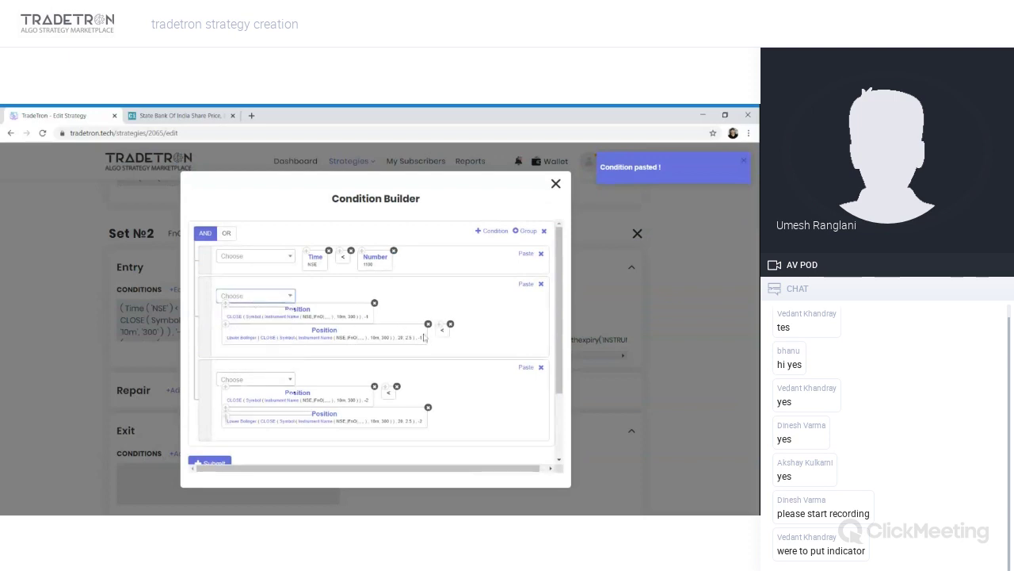
{"action": "left_click_drag", "start_coordinate": [443, 338], "coordinate": [379, 320]}
Step: Change the series of the second Position in that row from Lower Bolinger to Upper Bolinger
{"action": "left_click", "coordinate": [324, 335]}
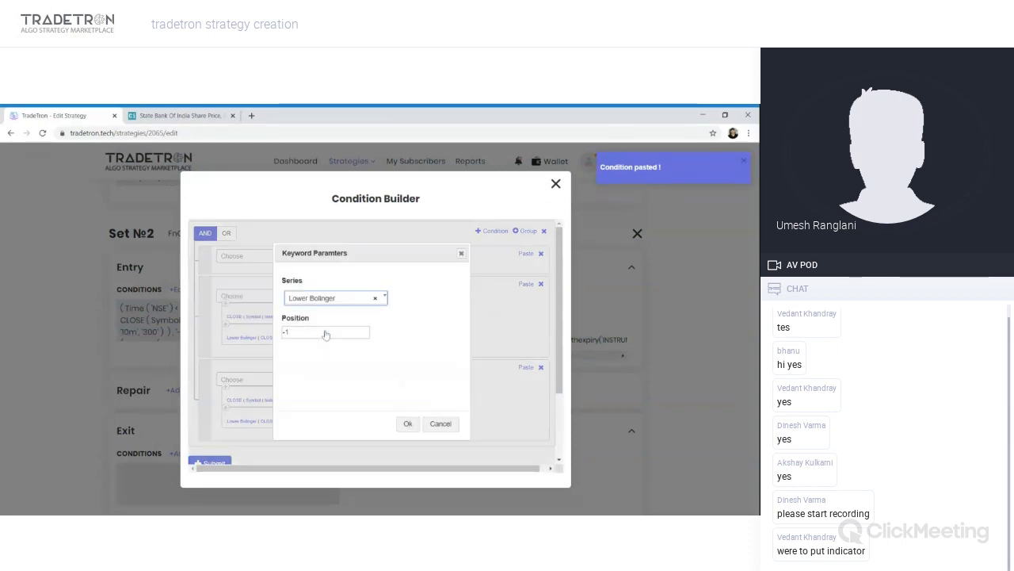
{"action": "left_click", "coordinate": [329, 298]}
{"action": "type", "text": "upp"}
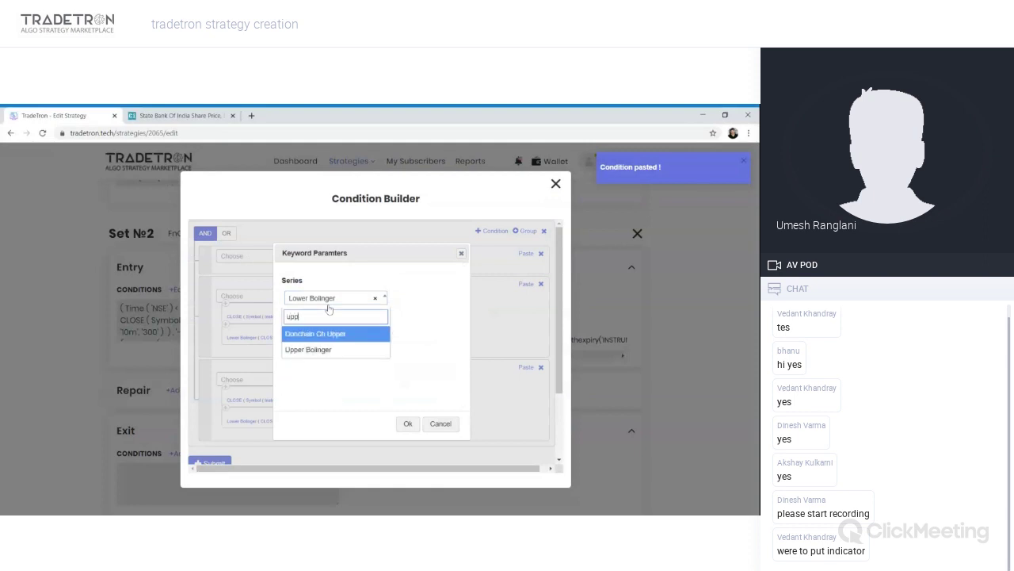
{"action": "left_click", "coordinate": [310, 350]}
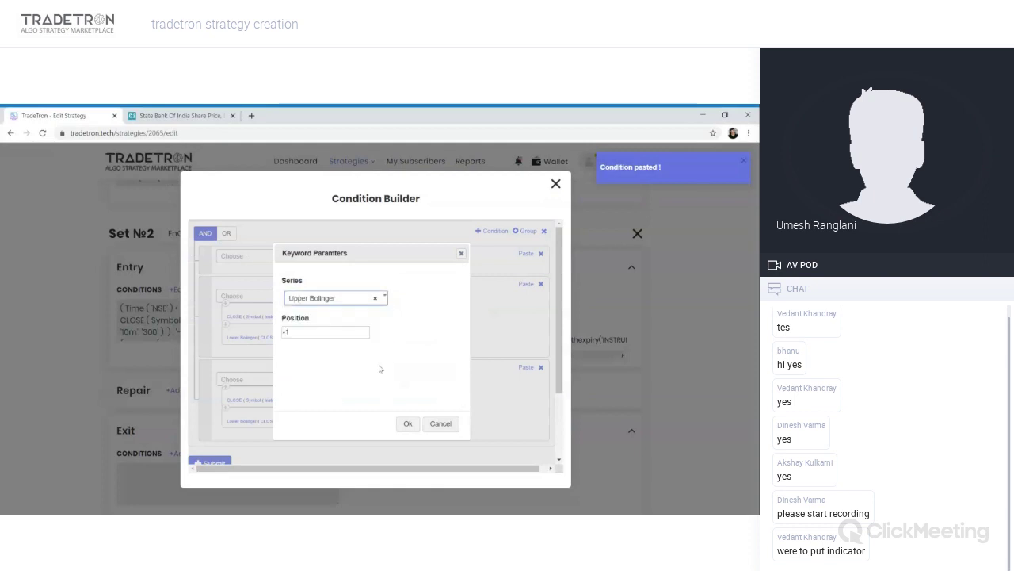
{"action": "left_click", "coordinate": [408, 424]}
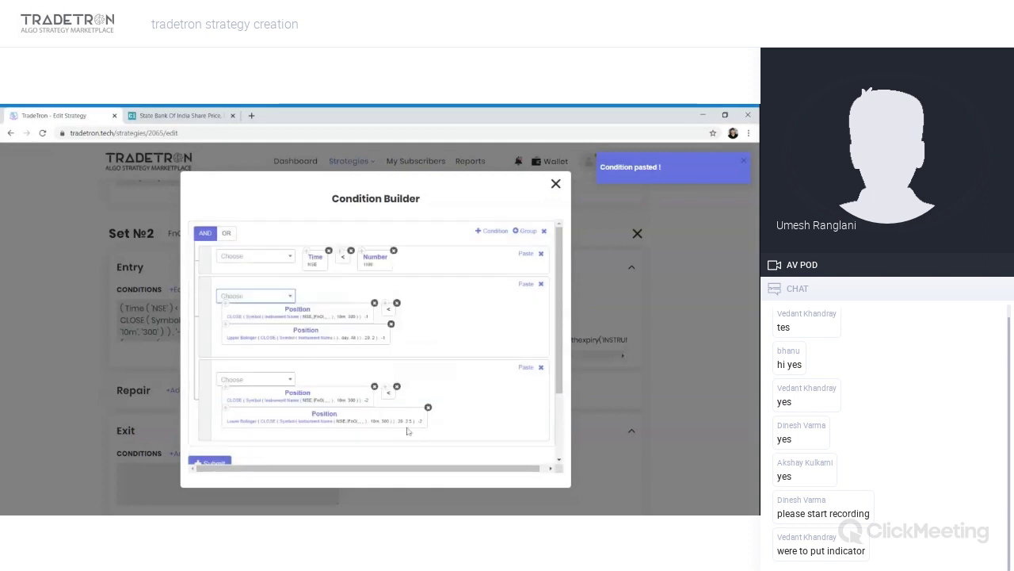
Step: Set the Upper Bolinger's symbol to 10m candles with 300 max history candles
{"action": "left_click", "coordinate": [284, 342]}
{"action": "left_click", "coordinate": [306, 336]}
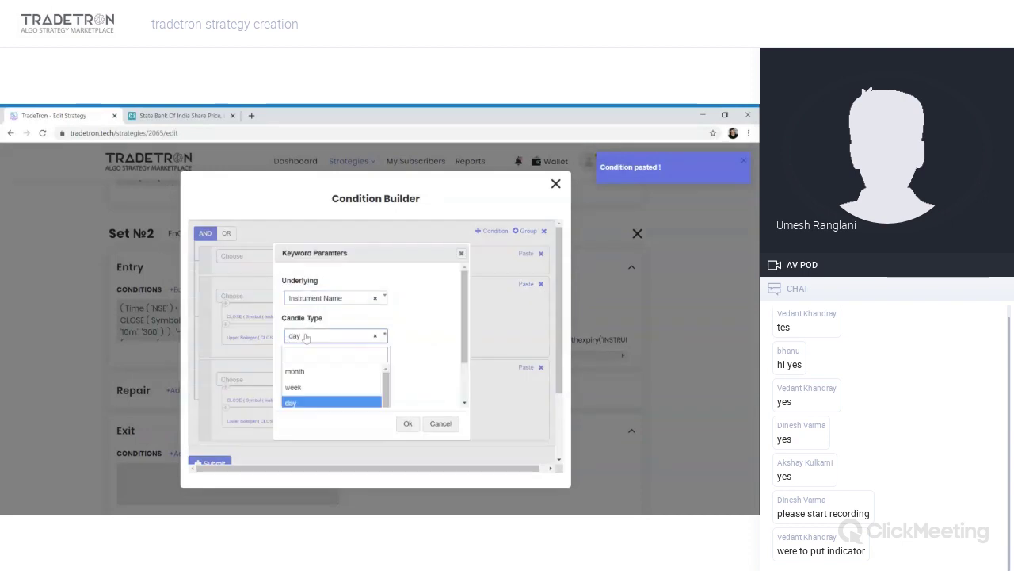
{"action": "type", "text": "10"}
{"action": "key", "text": "Return"}
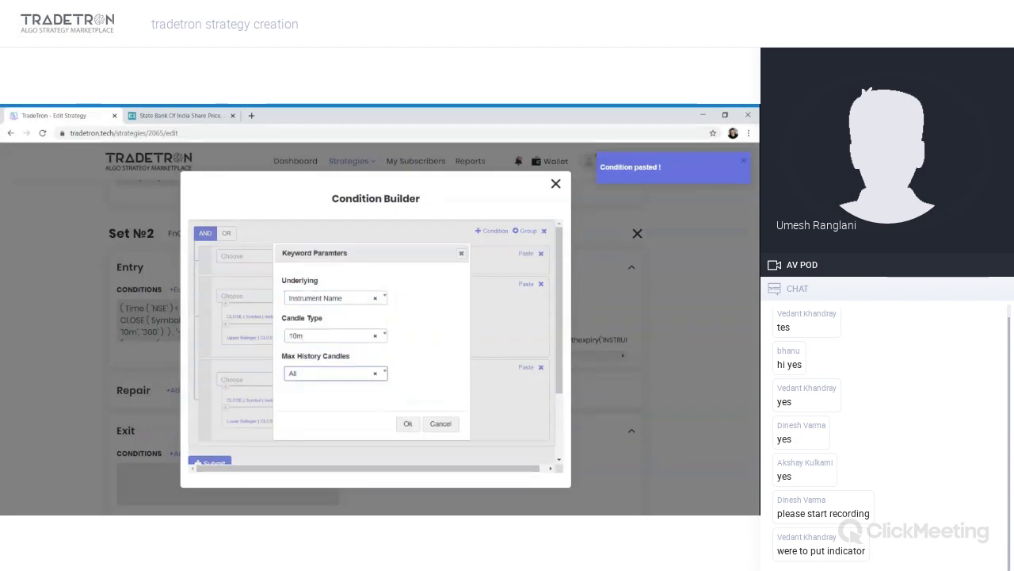
{"action": "left_click", "coordinate": [333, 372]}
{"action": "left_click", "coordinate": [291, 336]}
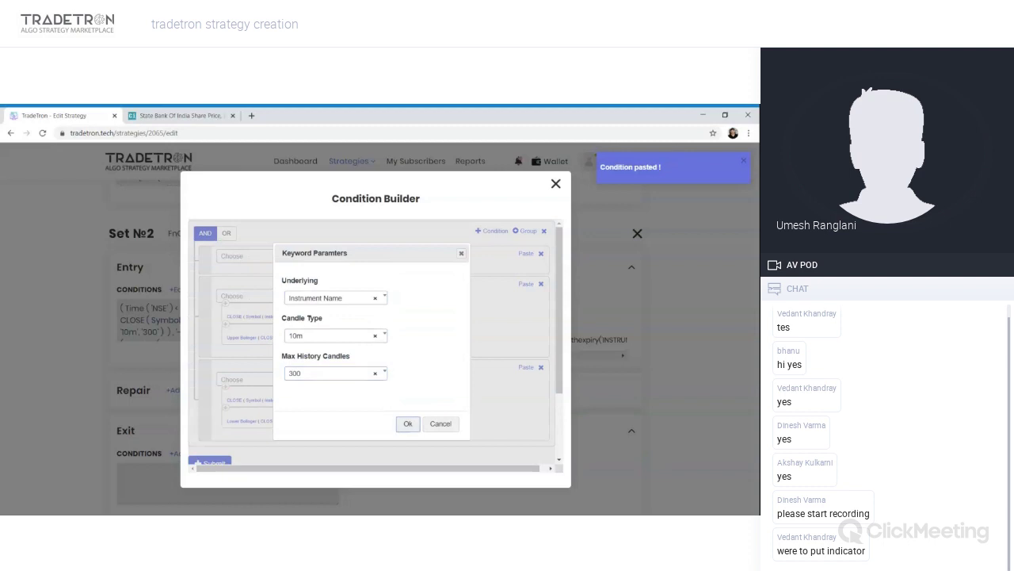
{"action": "left_click", "coordinate": [409, 423]}
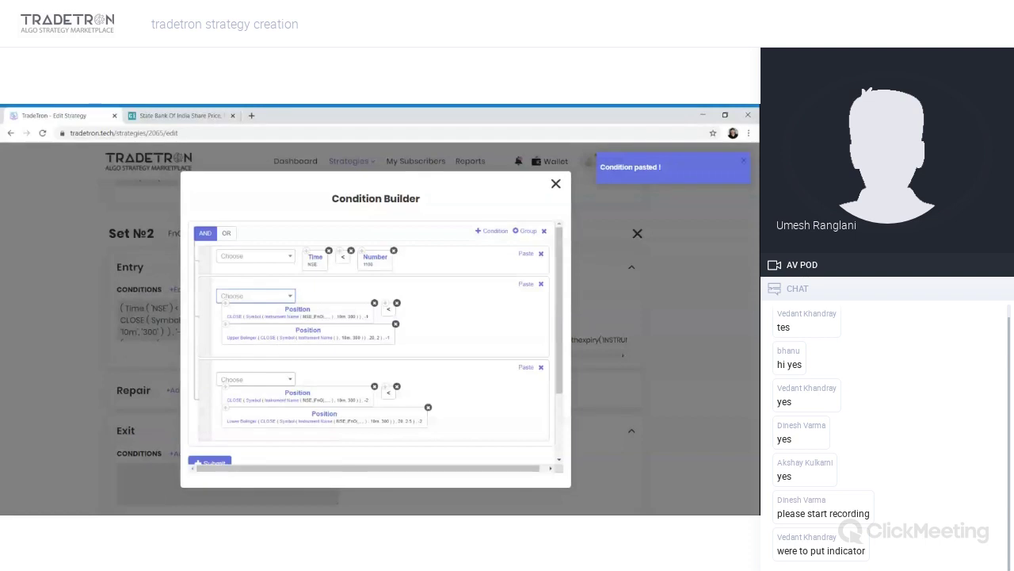
Step: Set the standard deviation of the Upper Bolinger in Set 2's second entry row to 2.5
{"action": "left_click", "coordinate": [233, 339]}
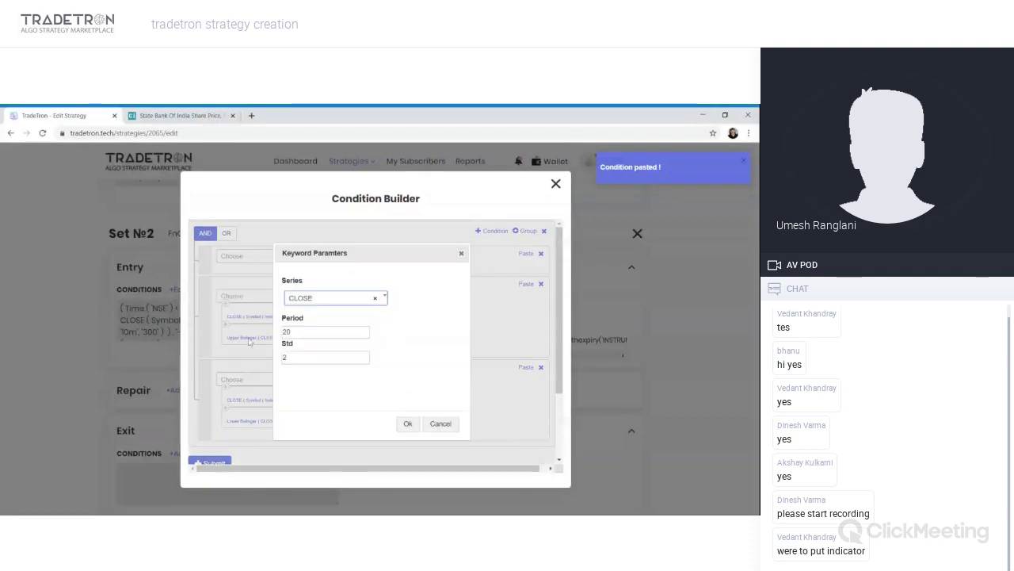
{"action": "left_click", "coordinate": [302, 356]}
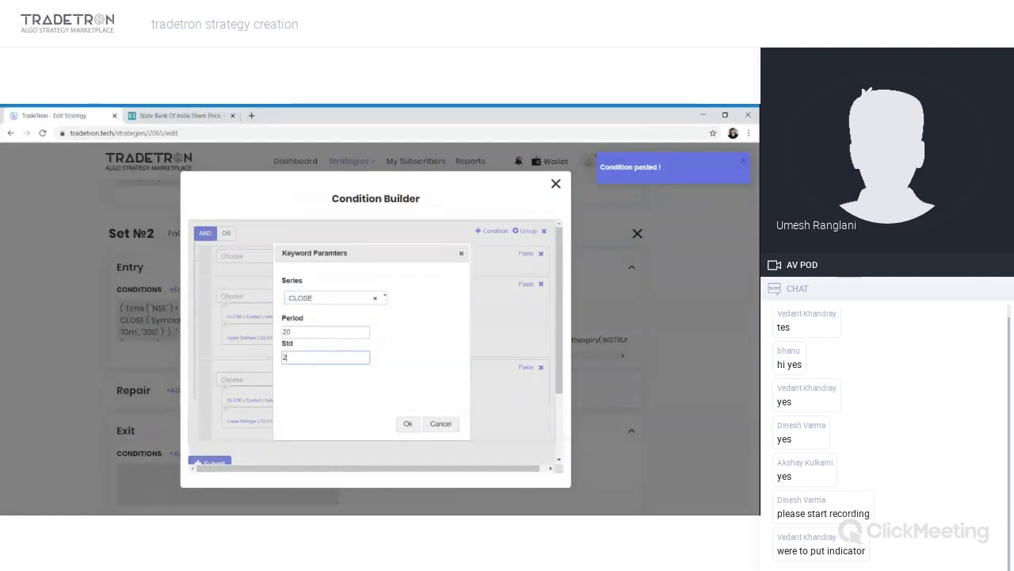
{"action": "type", "text": ".5"}
{"action": "left_click", "coordinate": [407, 423]}
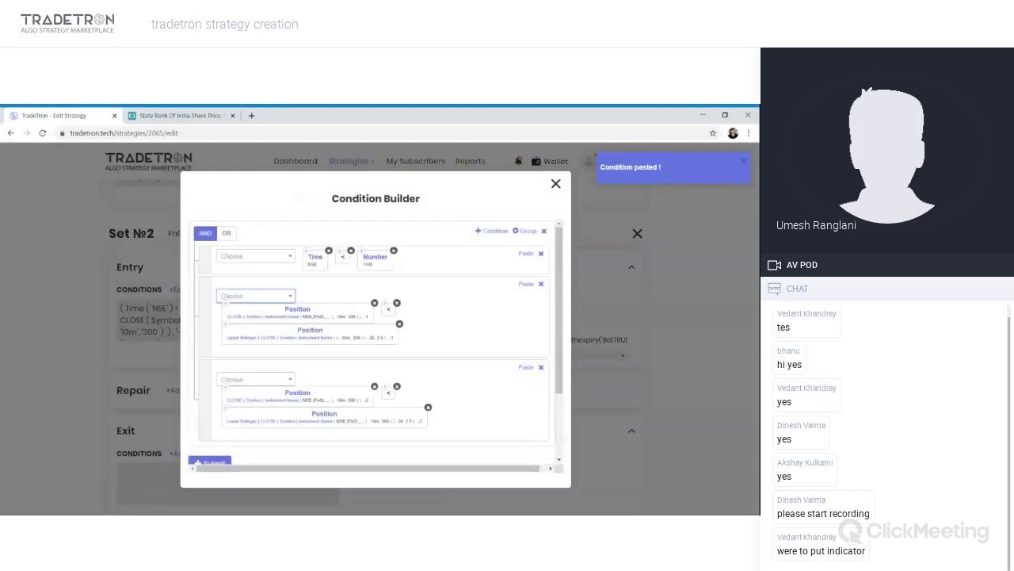
Step: Set the Upper Bolinger's instrument to exchange NSE with the underlying List - FnO
{"action": "left_click", "coordinate": [317, 339]}
{"action": "left_click", "coordinate": [242, 293]}
{"action": "type", "text": "nse"}
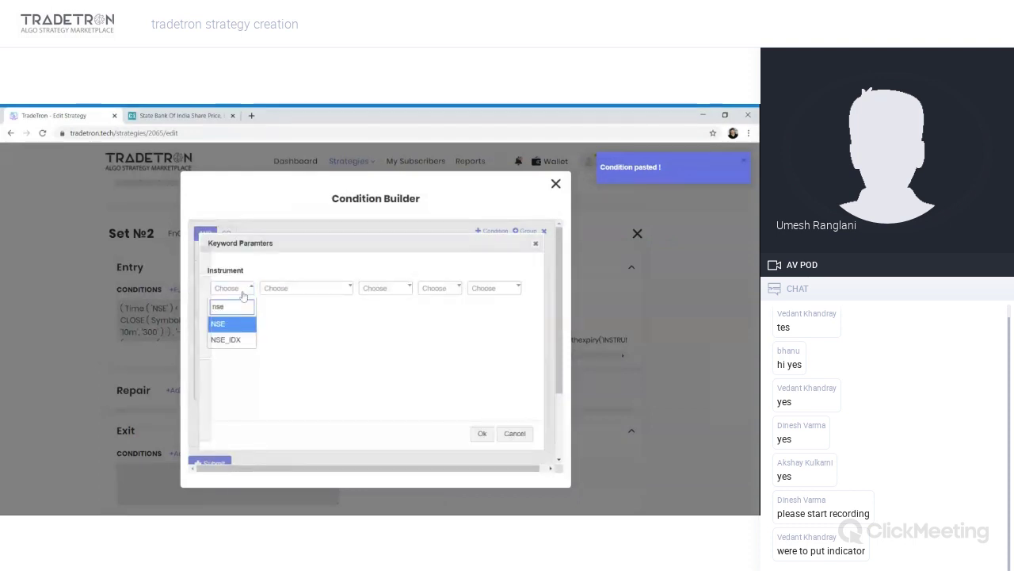
{"action": "key", "text": "Return"}
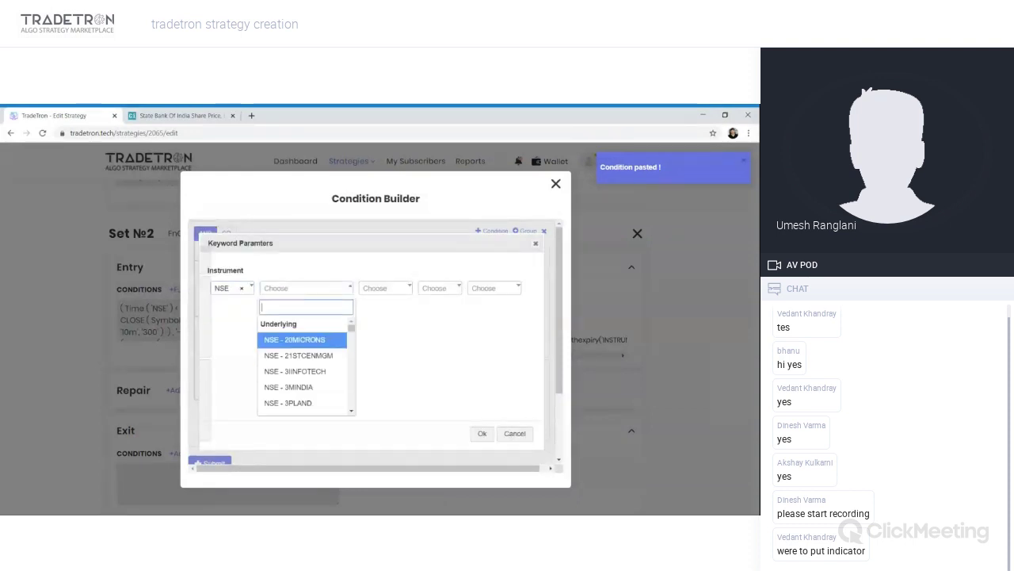
{"action": "type", "text": "nfo"}
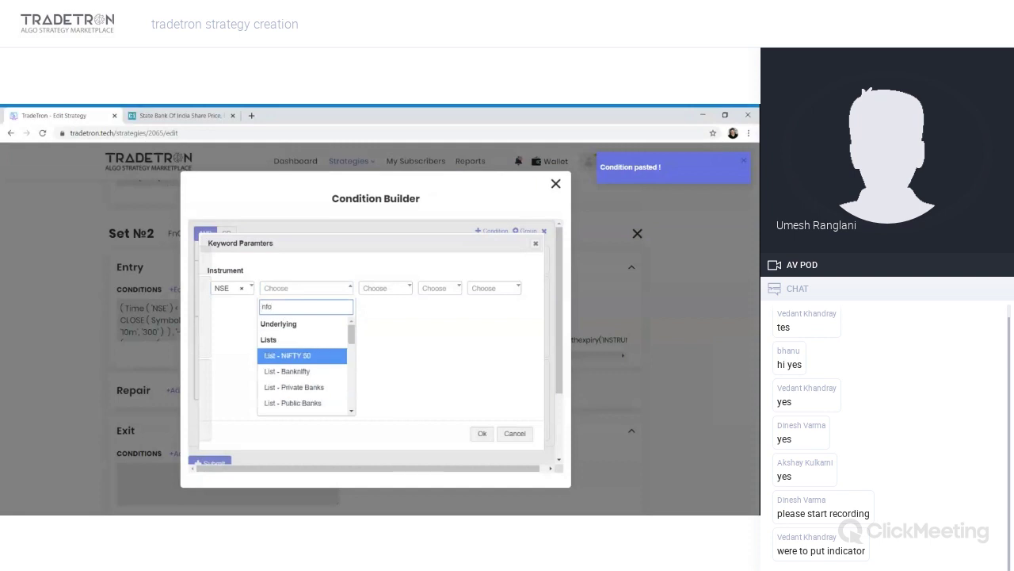
{"action": "key", "text": "Down"}
{"action": "key", "text": "Down"}
{"action": "key", "text": "Down"}
{"action": "key", "text": "Down"}
{"action": "key", "text": "Down"}
{"action": "key", "text": "Down"}
{"action": "key", "text": "Down"}
{"action": "key", "text": "Down"}
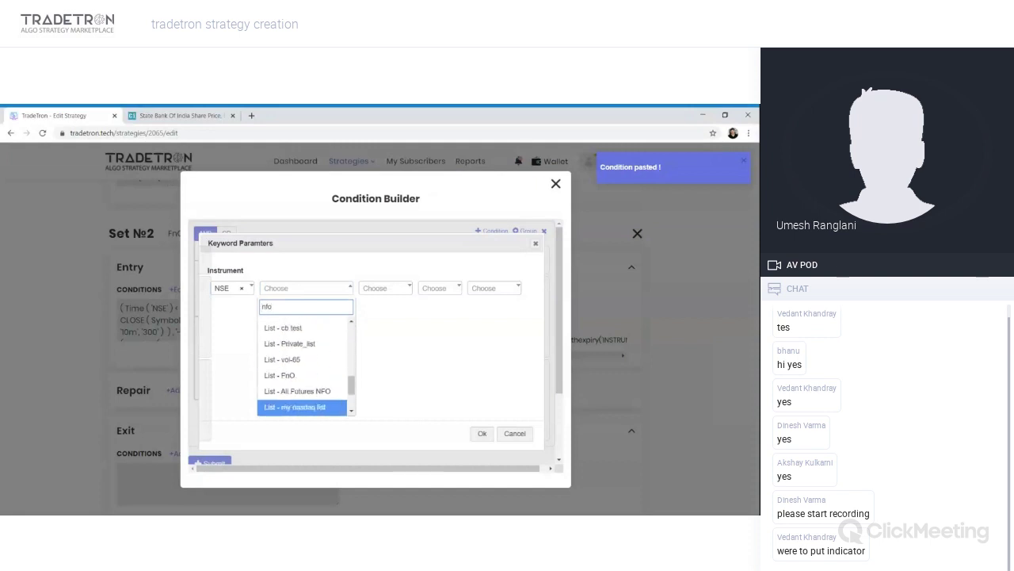
{"action": "key", "text": "Up"}
{"action": "key", "text": "Up"}
{"action": "key", "text": "Return"}
{"action": "key", "text": "Tab"}
{"action": "key", "text": "Tab"}
{"action": "key", "text": "Tab"}
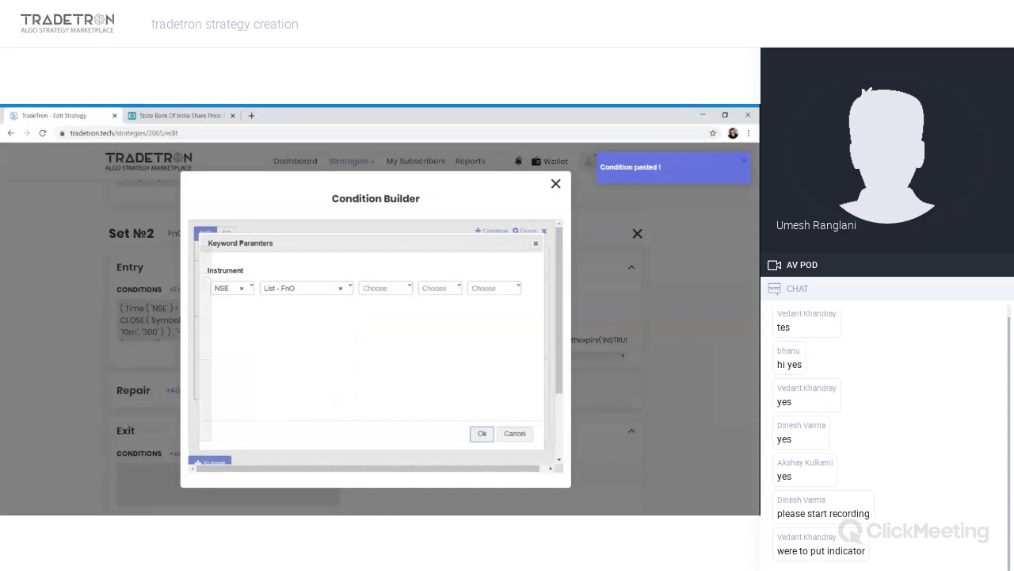
{"action": "key", "text": "Return"}
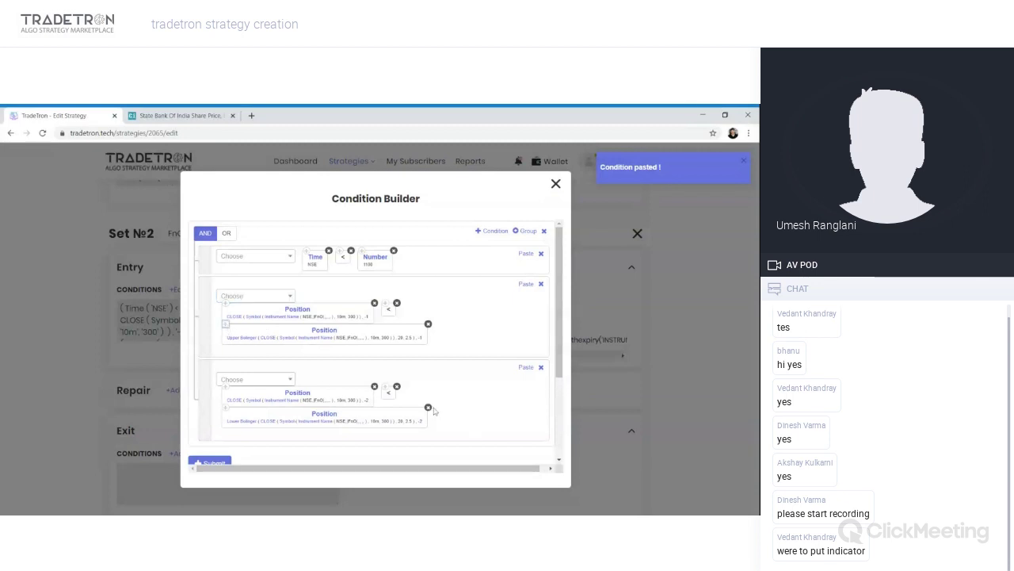
Step: Replace the third row's Lower Bolinger Position with a pasted copy of the Upper Bolinger one and set its position to -2
{"action": "left_click", "coordinate": [527, 368]}
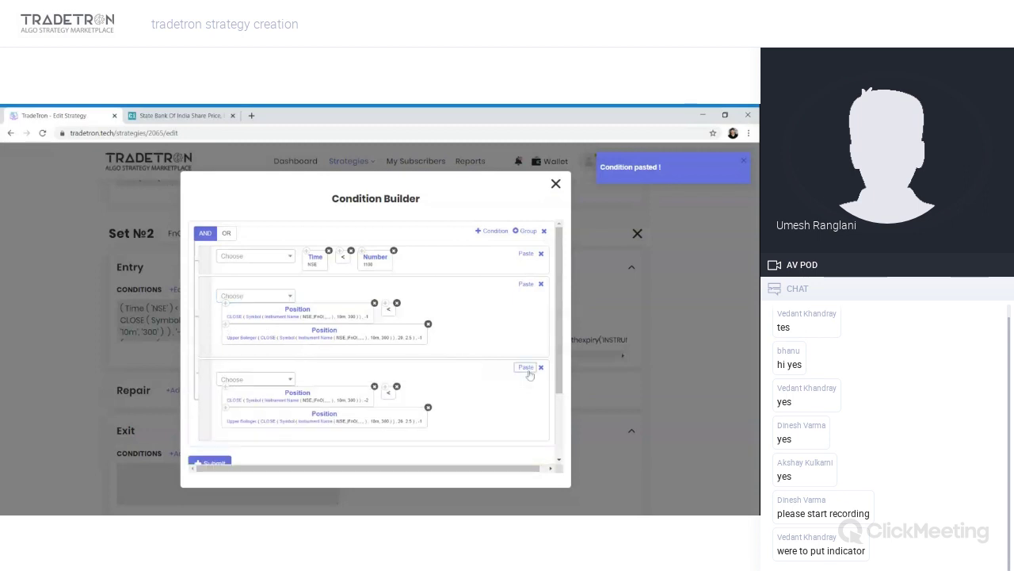
{"action": "left_click", "coordinate": [317, 417]}
{"action": "left_click", "coordinate": [329, 332]}
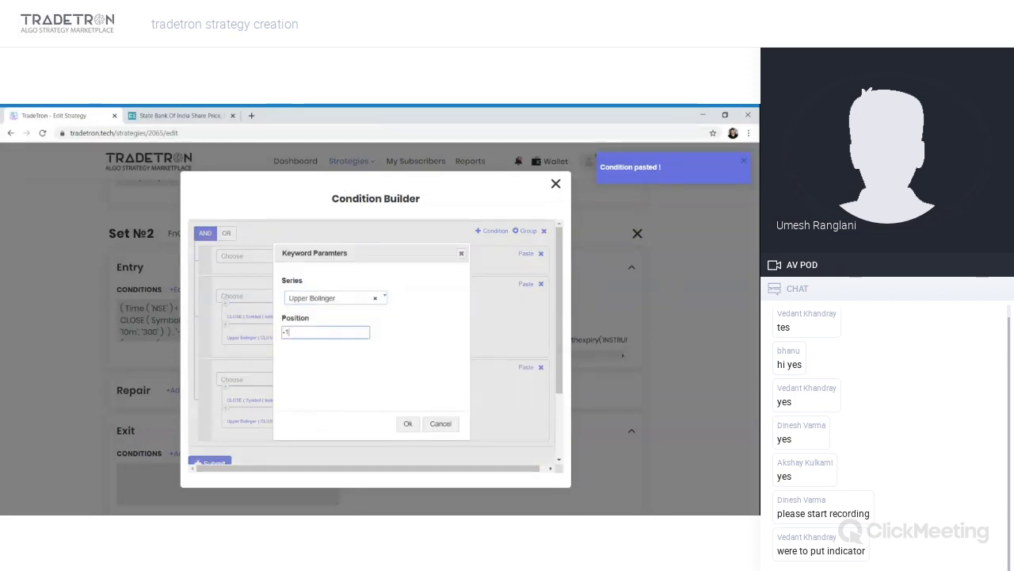
{"action": "left_click", "coordinate": [407, 423]}
Step: Replace the < between the -2 CLOSE and Upper Bolinger positions with > and submit Set 2's entry condition
{"action": "left_click", "coordinate": [396, 387]}
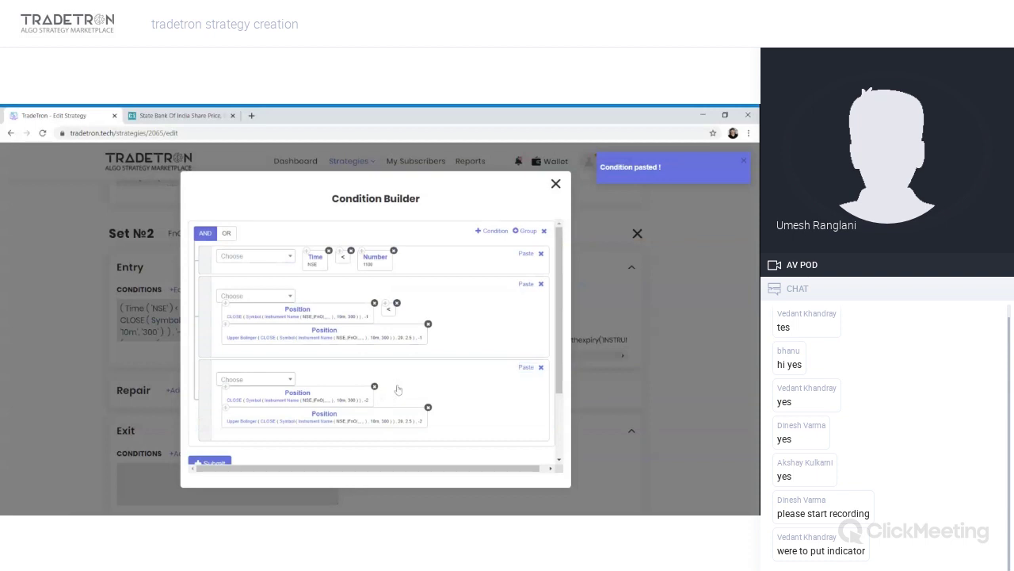
{"action": "left_click", "coordinate": [269, 379]}
{"action": "type", "text": ">"}
{"action": "key", "text": "Return"}
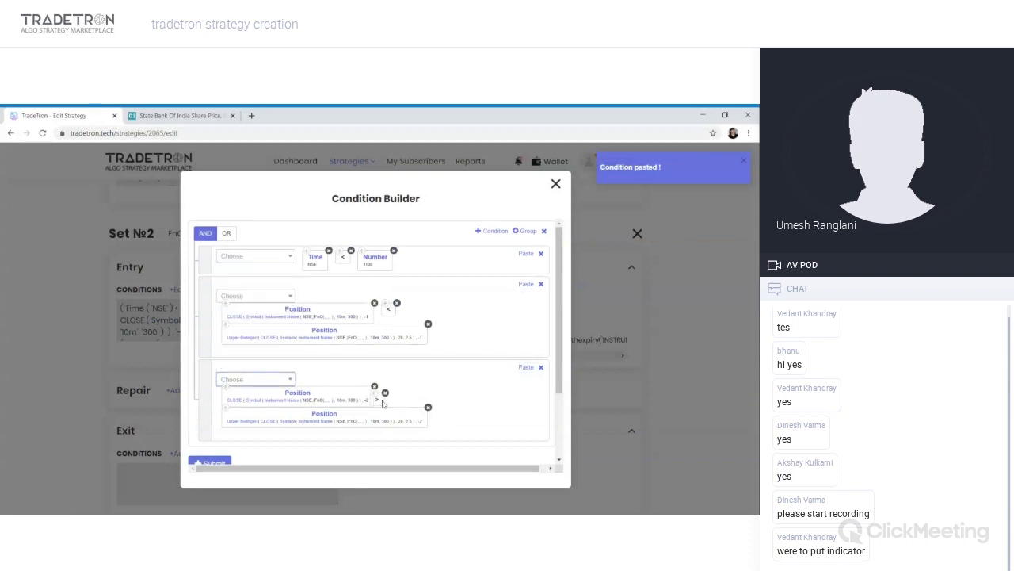
{"action": "left_click_drag", "start_coordinate": [443, 422], "coordinate": [395, 398]}
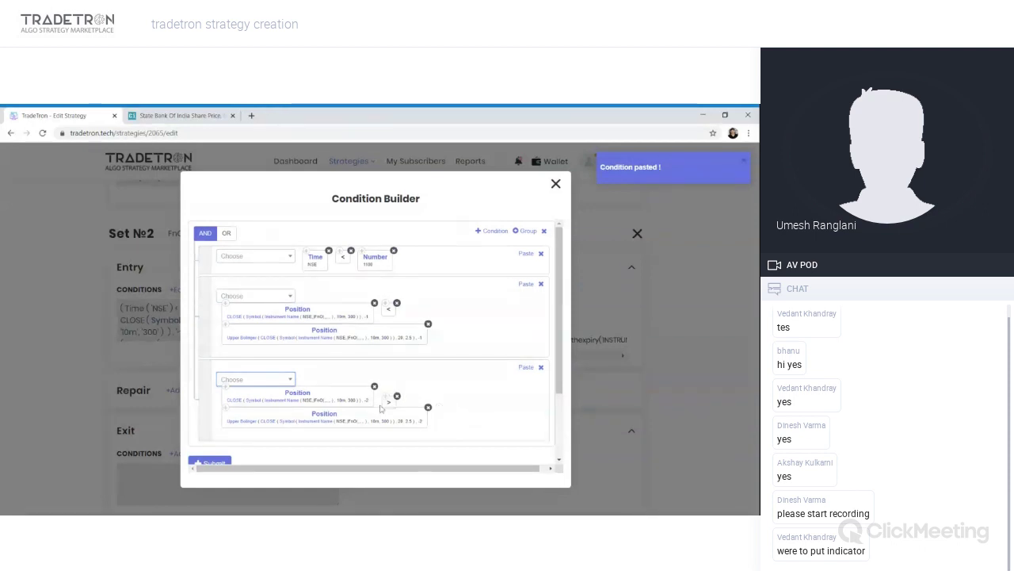
{"action": "left_click", "coordinate": [208, 463]}
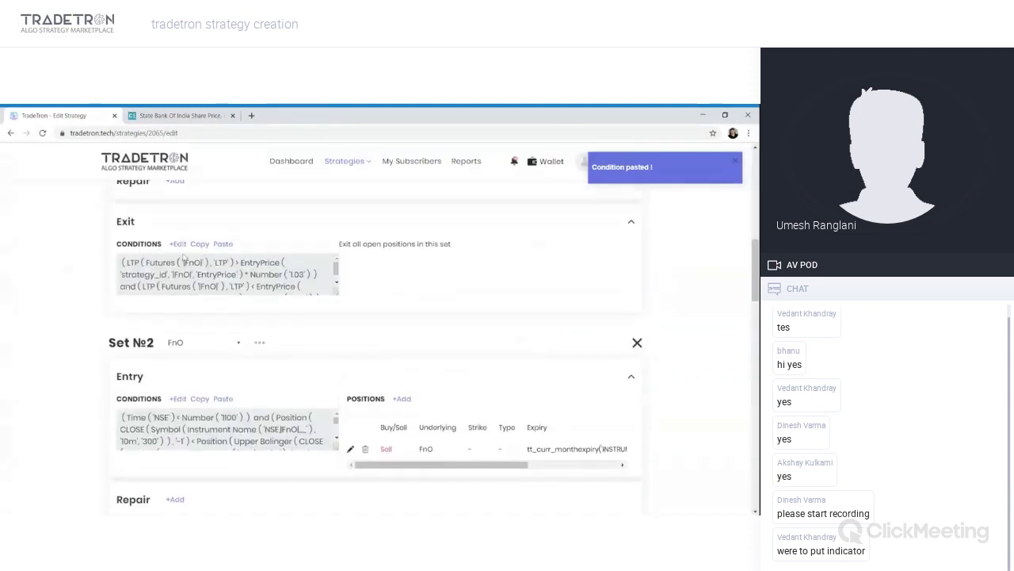
Step: Copy the Set 1 exit condition and paste it as the exit condition of Set 2
{"action": "left_click", "coordinate": [199, 243]}
{"action": "scroll", "coordinate": [205, 376], "scroll_direction": "down", "scroll_amount": 6}
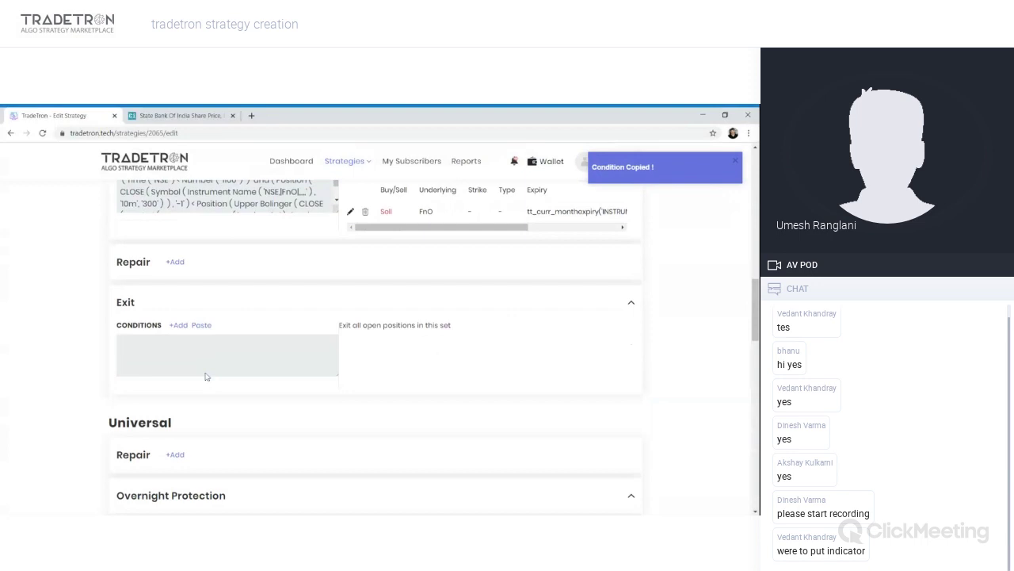
{"action": "left_click", "coordinate": [202, 325]}
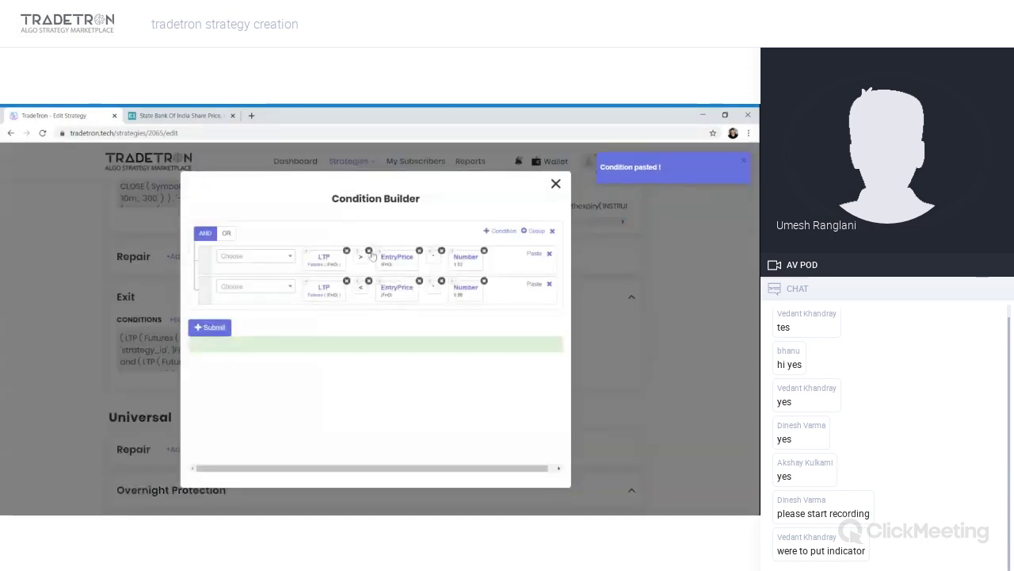
Step: Edit Set 2's exit condition, reversing the LTP comparisons to < in the first row and > in the second row
{"action": "left_click", "coordinate": [370, 251]}
{"action": "left_click", "coordinate": [285, 261]}
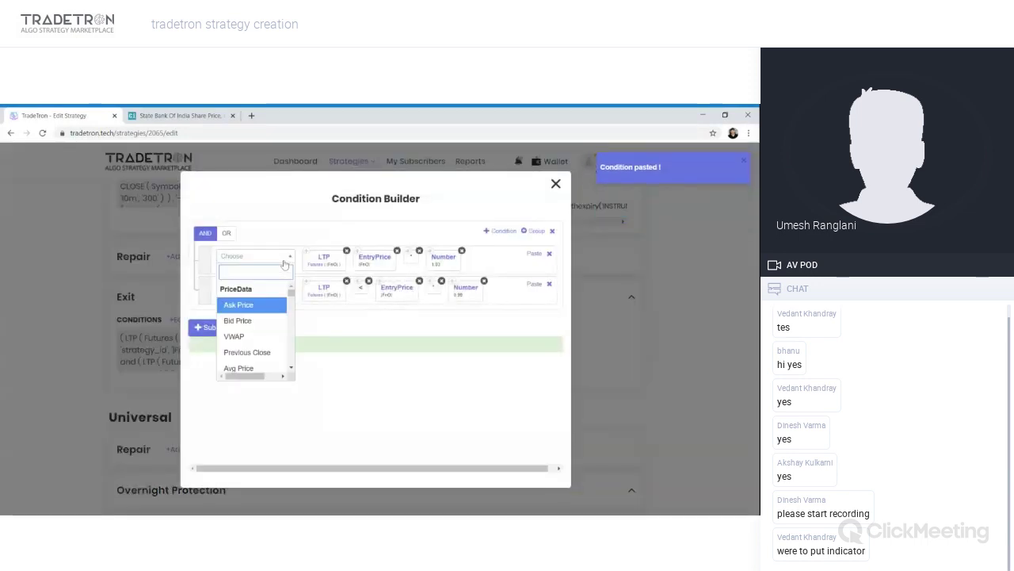
{"action": "left_click", "coordinate": [285, 264]}
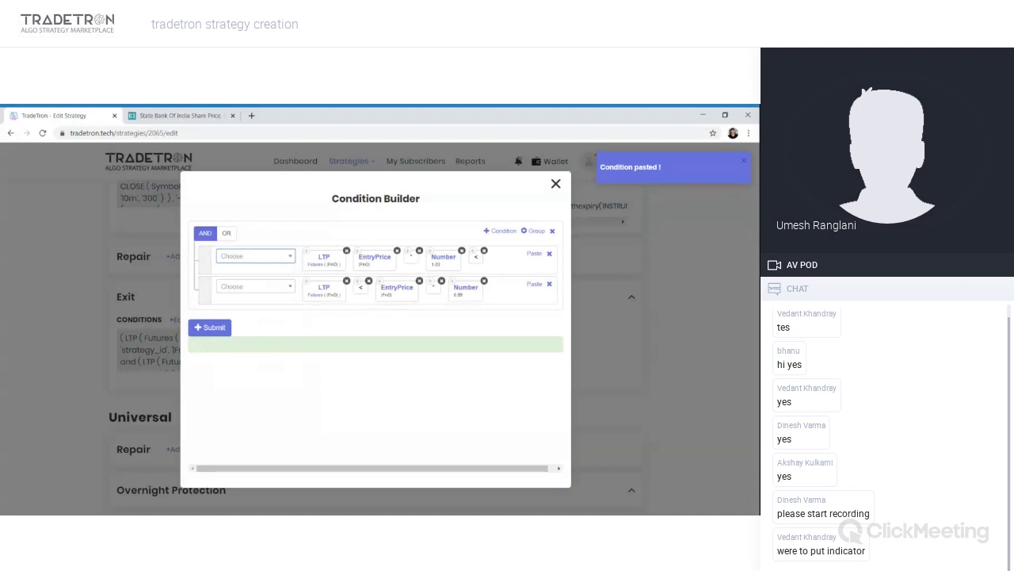
{"action": "left_click_drag", "start_coordinate": [475, 257], "coordinate": [361, 256]}
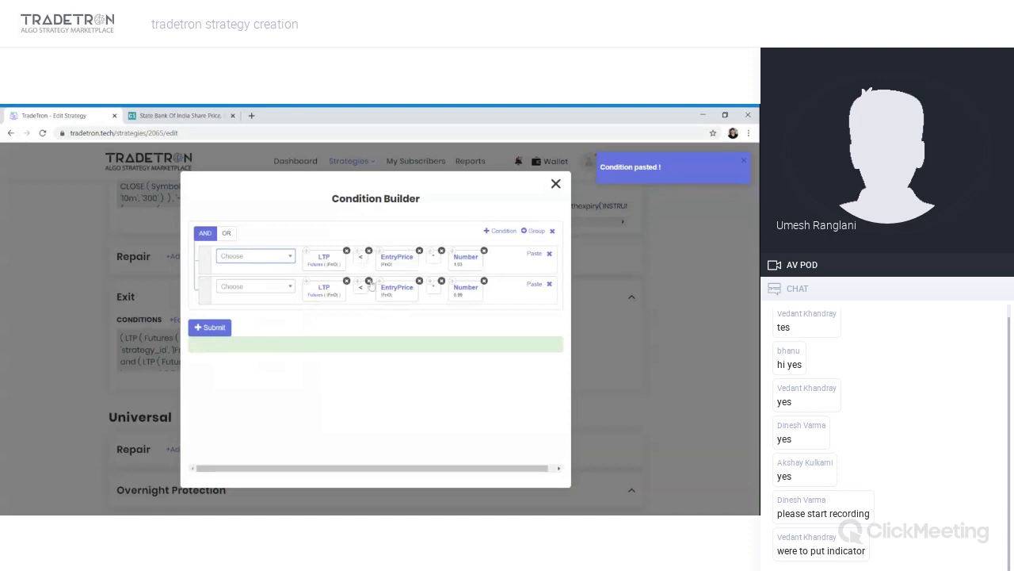
{"action": "left_click", "coordinate": [252, 290]}
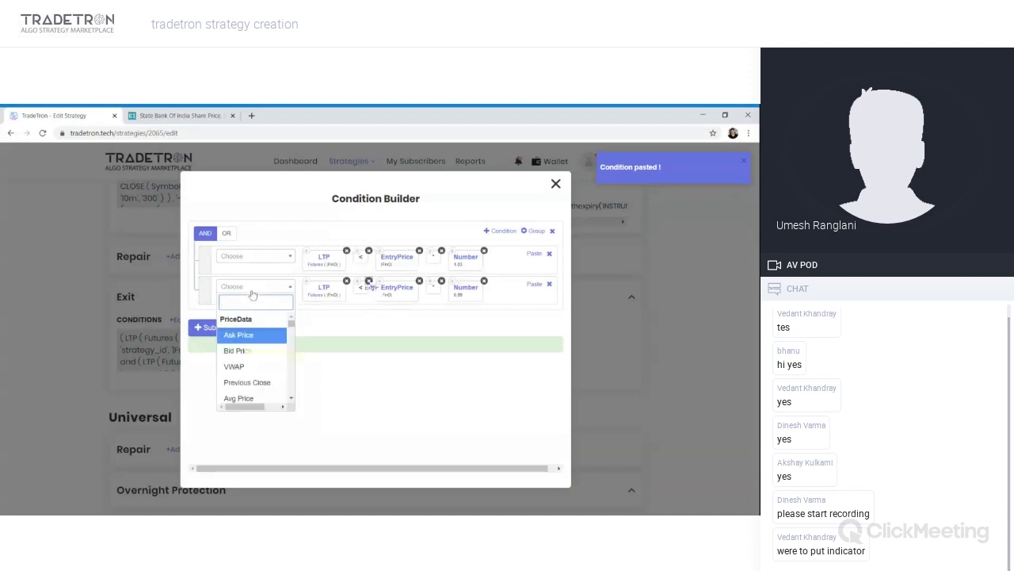
{"action": "key", "text": "Escape"}
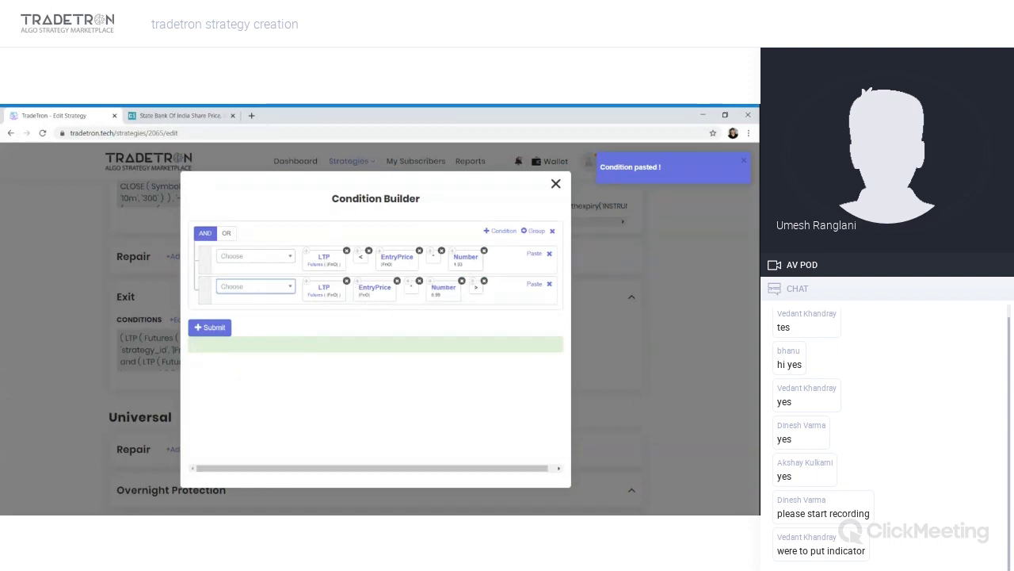
{"action": "left_click_drag", "start_coordinate": [477, 288], "coordinate": [359, 296]}
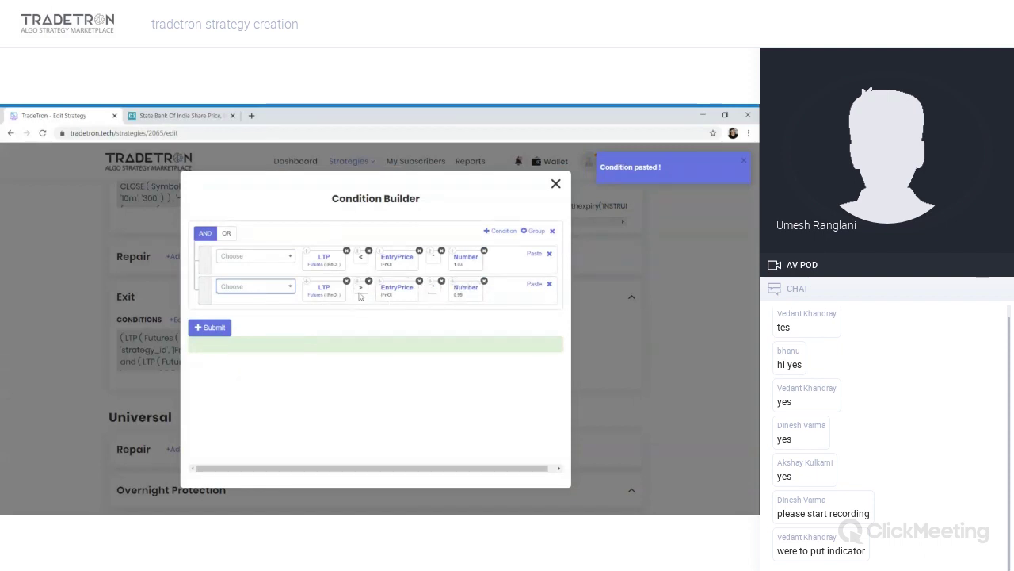
Step: Switch the exit conditions of Set 2 and Set 1 from AND to OR and submit each
{"action": "left_click", "coordinate": [226, 236]}
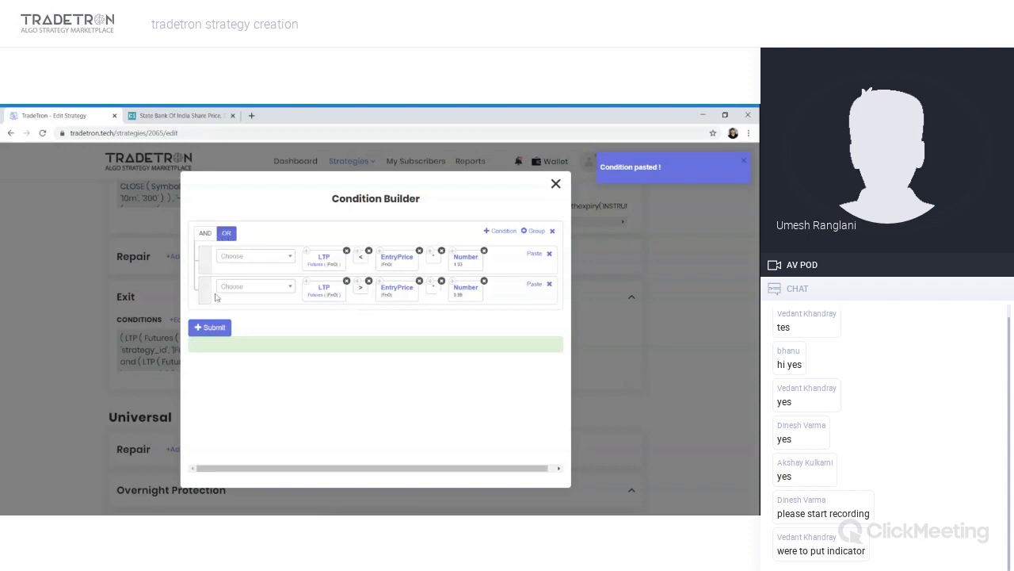
{"action": "left_click", "coordinate": [216, 336]}
{"action": "scroll", "coordinate": [172, 349], "scroll_direction": "up", "scroll_amount": 3}
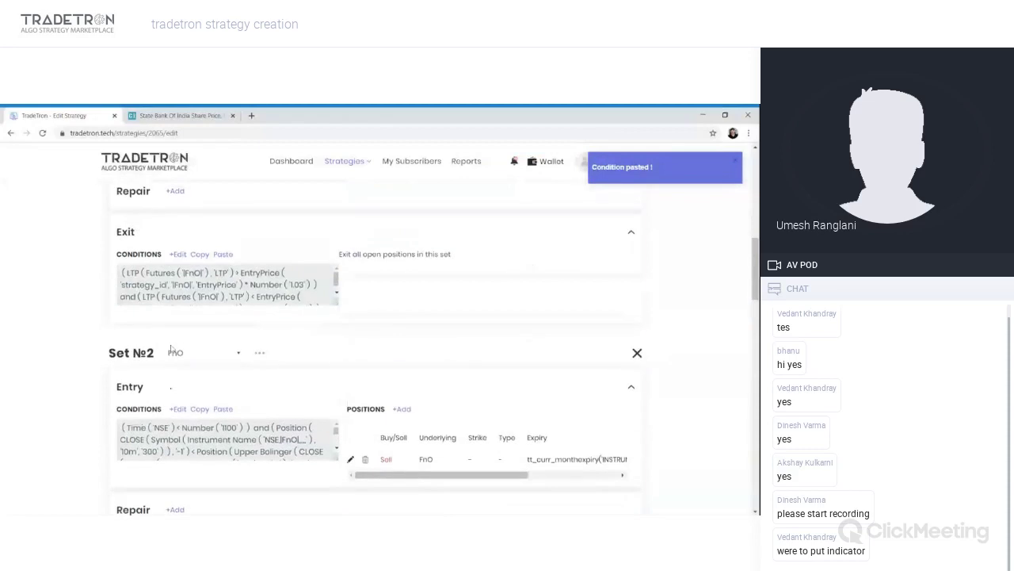
{"action": "left_click", "coordinate": [175, 255]}
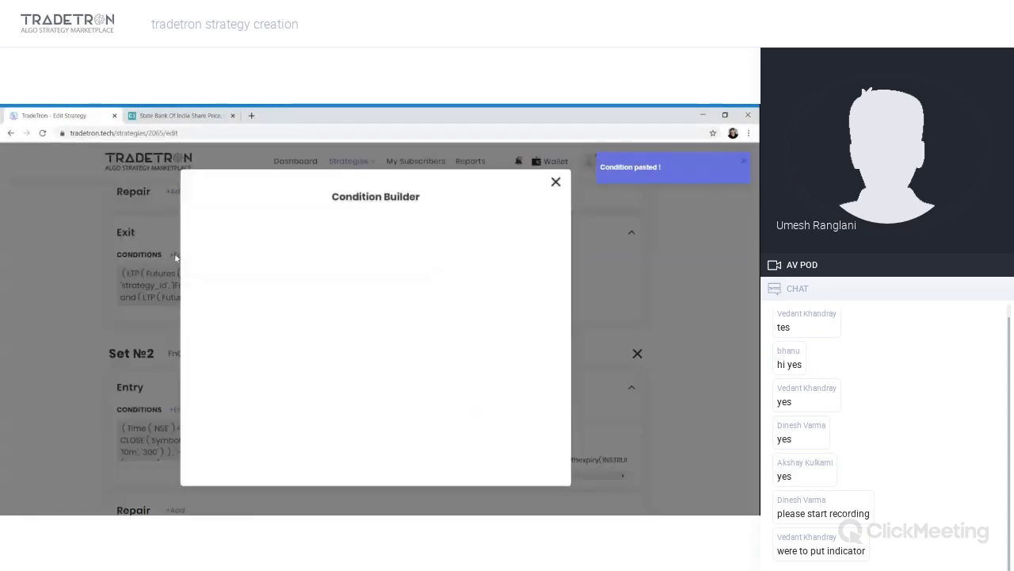
{"action": "left_click", "coordinate": [215, 334]}
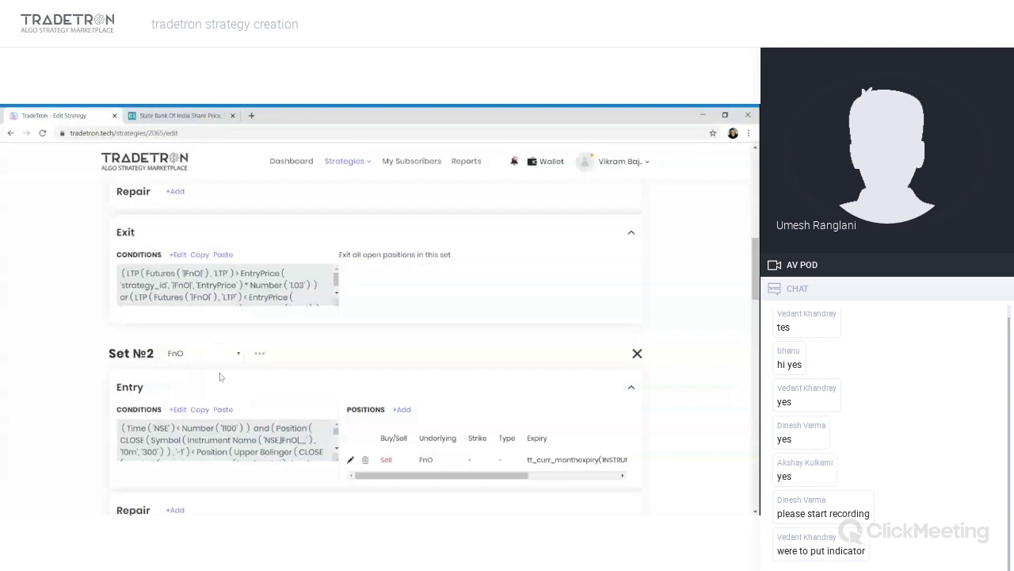
Step: Review the entry conditions, positions and exit conditions of Set 1 and Set 2 against the strategy description
{"action": "scroll", "coordinate": [276, 367], "scroll_direction": "up", "scroll_amount": 1}
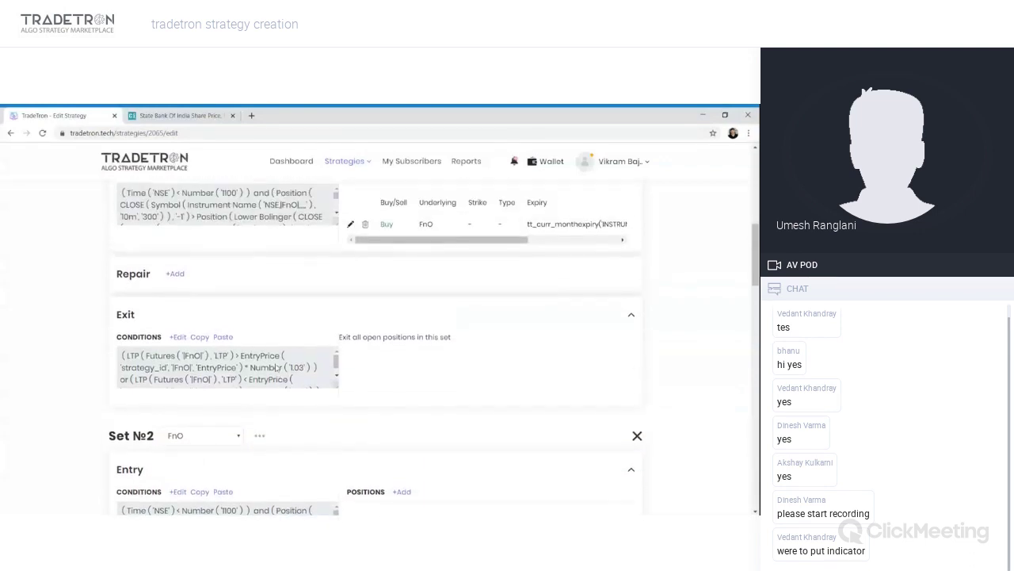
{"action": "scroll", "coordinate": [277, 367], "scroll_direction": "up", "scroll_amount": 1}
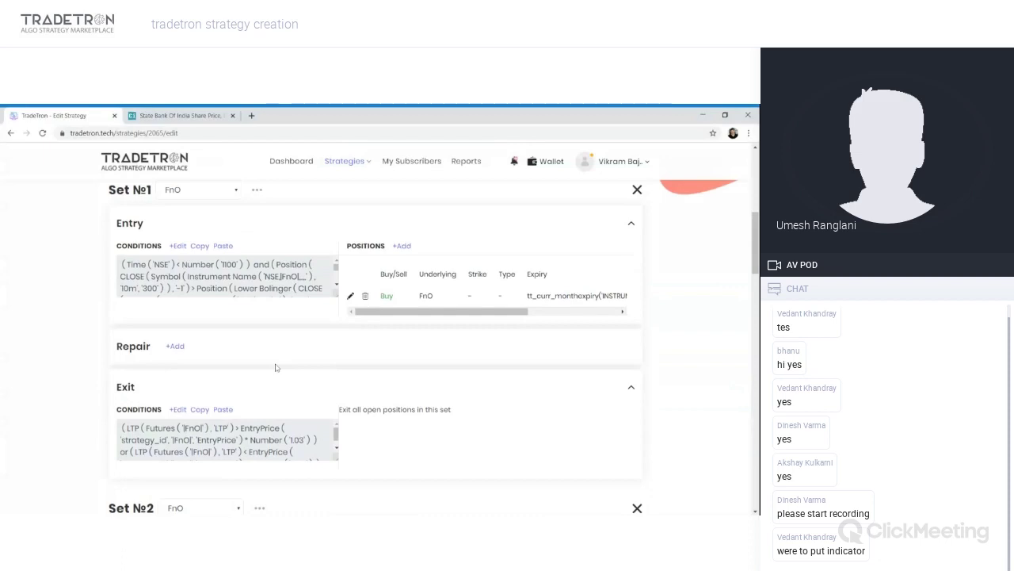
{"action": "scroll", "coordinate": [275, 367], "scroll_direction": "up", "scroll_amount": 1}
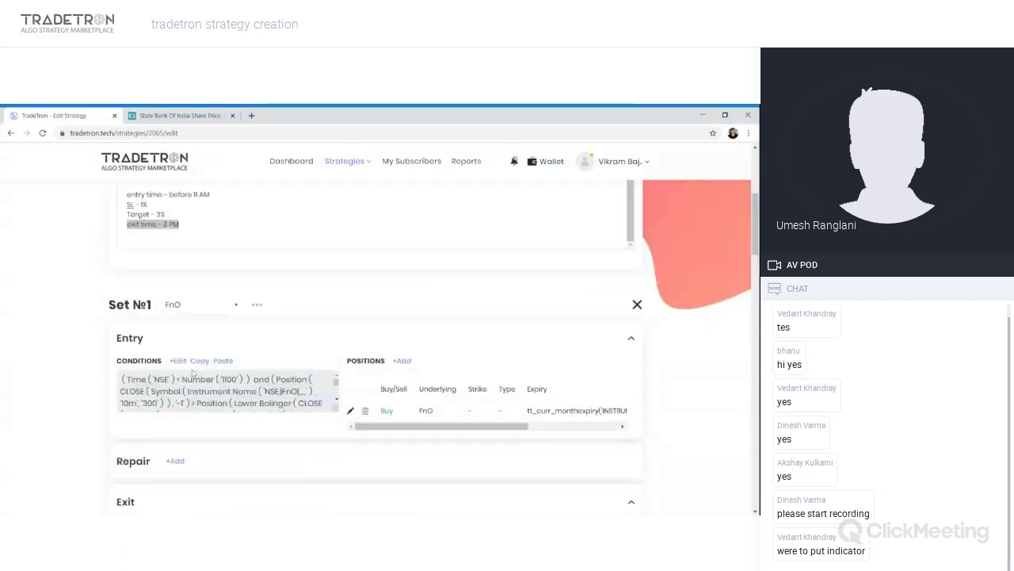
{"action": "scroll", "coordinate": [193, 372], "scroll_direction": "down", "scroll_amount": 4}
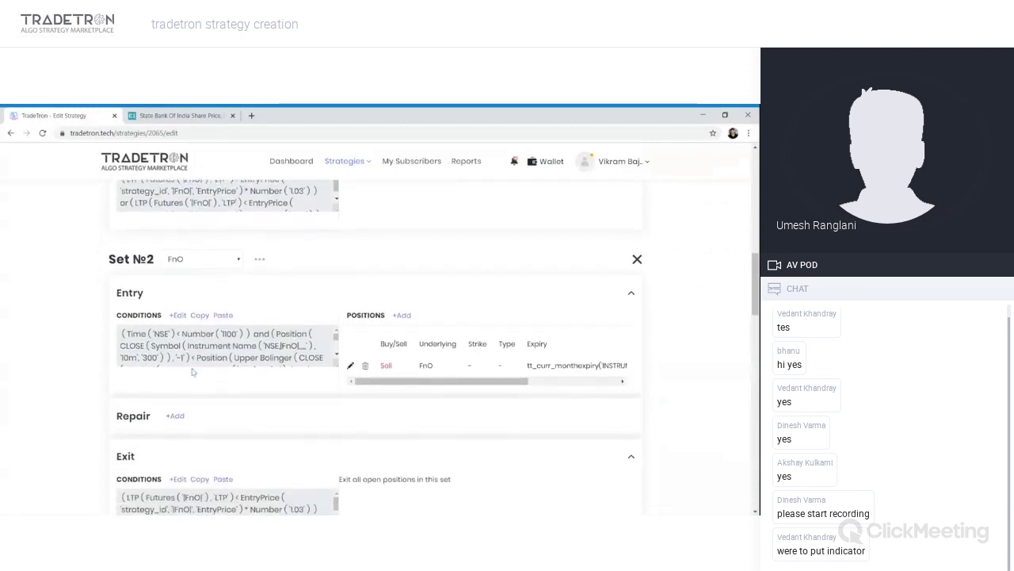
{"action": "scroll", "coordinate": [193, 373], "scroll_direction": "down", "scroll_amount": 1}
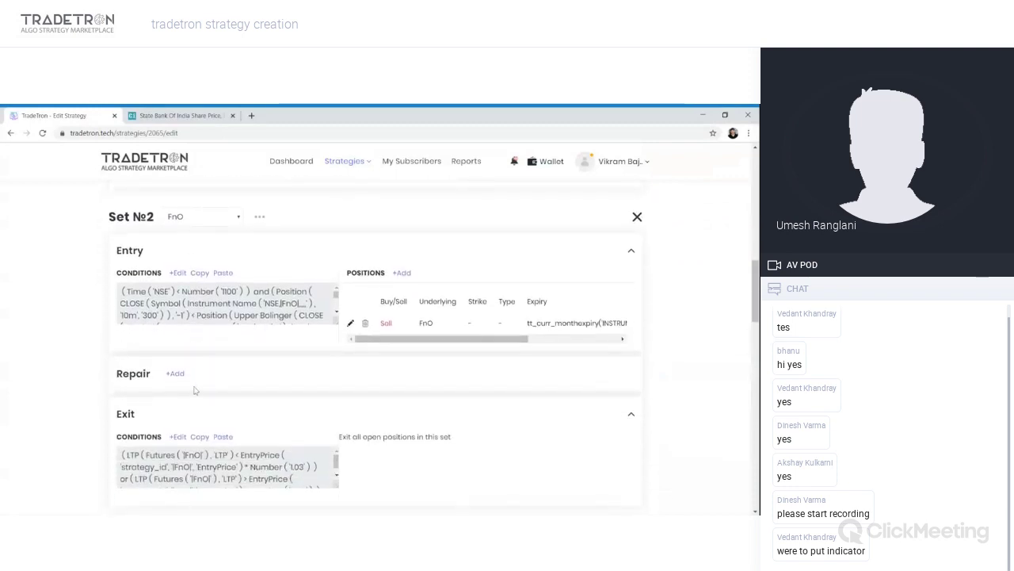
{"action": "scroll", "coordinate": [195, 391], "scroll_direction": "down", "scroll_amount": 2}
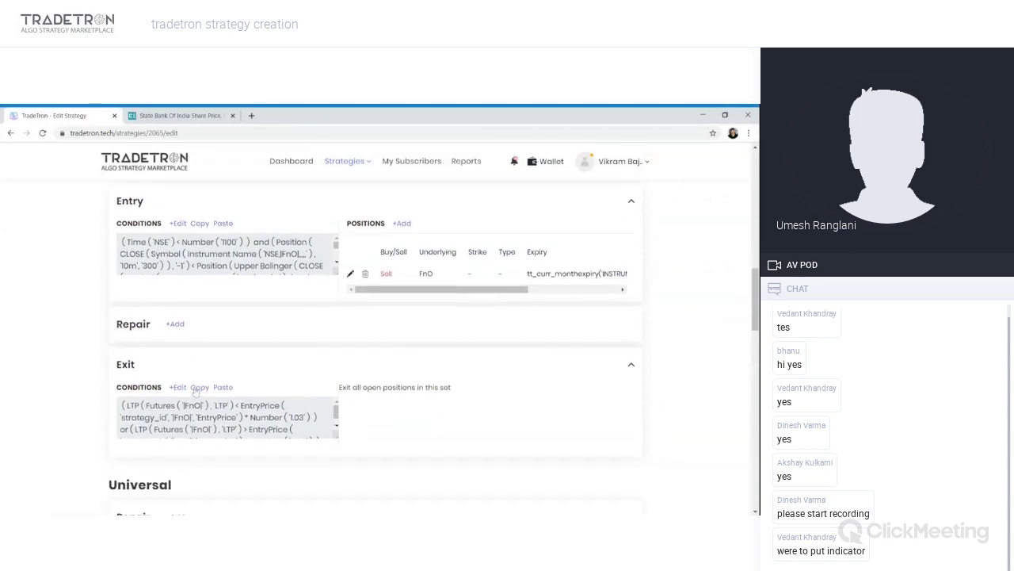
{"action": "scroll", "coordinate": [195, 391], "scroll_direction": "up", "scroll_amount": 2}
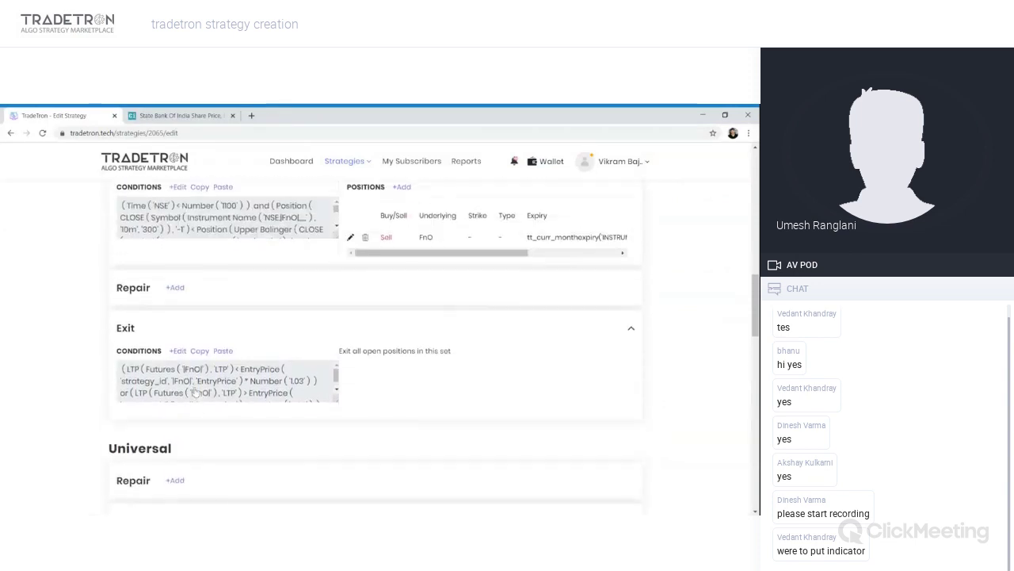
{"action": "scroll", "coordinate": [195, 391], "scroll_direction": "up", "scroll_amount": 1}
{"action": "scroll", "coordinate": [195, 391], "scroll_direction": "up", "scroll_amount": 4}
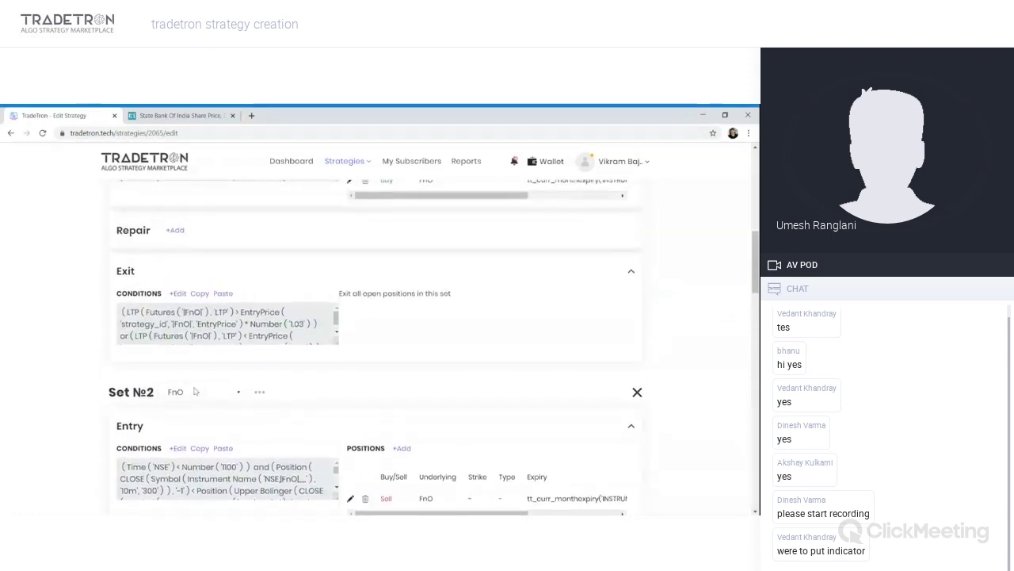
Step: Add a new condition row to Set 1's entry condition and insert the Positions Detail keyword in it
{"action": "scroll", "coordinate": [195, 391], "scroll_direction": "up", "scroll_amount": 1}
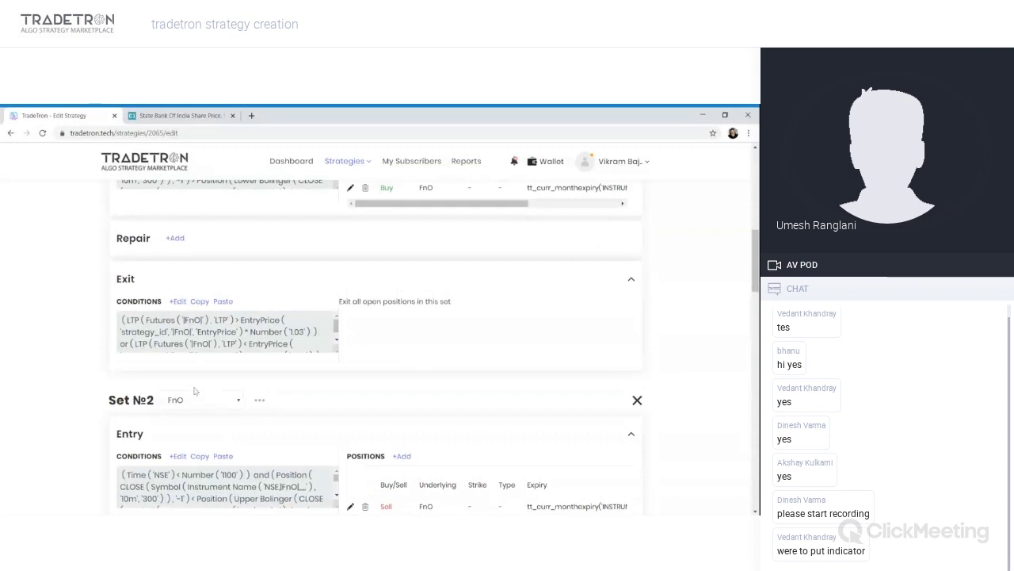
{"action": "scroll", "coordinate": [194, 390], "scroll_direction": "up", "scroll_amount": 2}
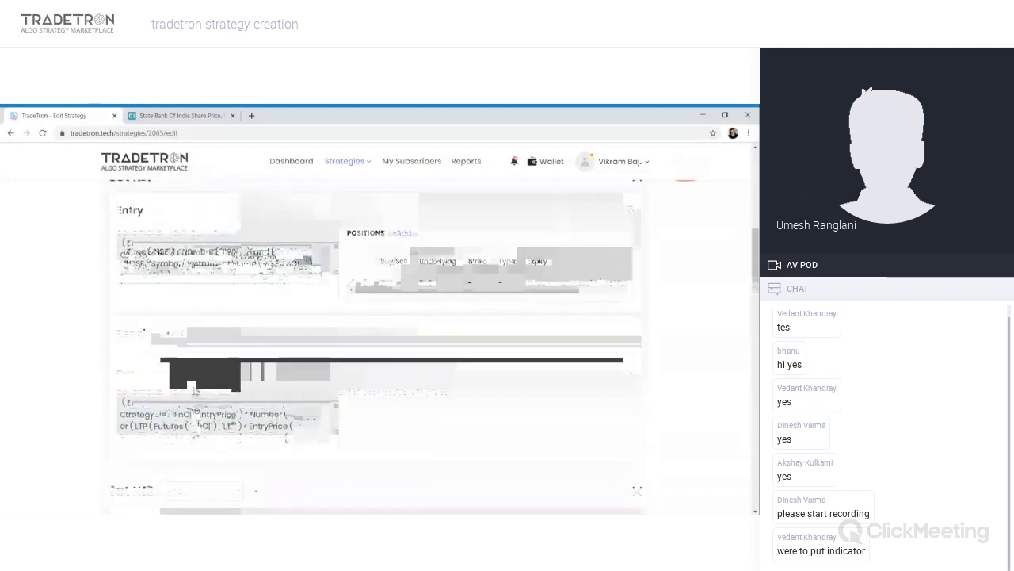
{"action": "scroll", "coordinate": [195, 391], "scroll_direction": "up", "scroll_amount": 1}
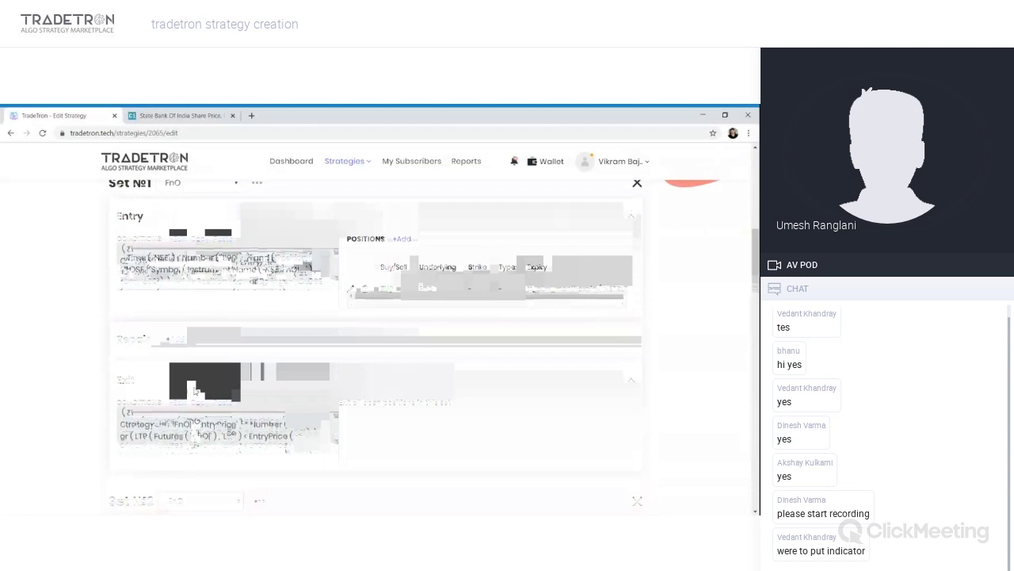
{"action": "scroll", "coordinate": [193, 389], "scroll_direction": "up", "scroll_amount": 1}
{"action": "left_click", "coordinate": [178, 246]}
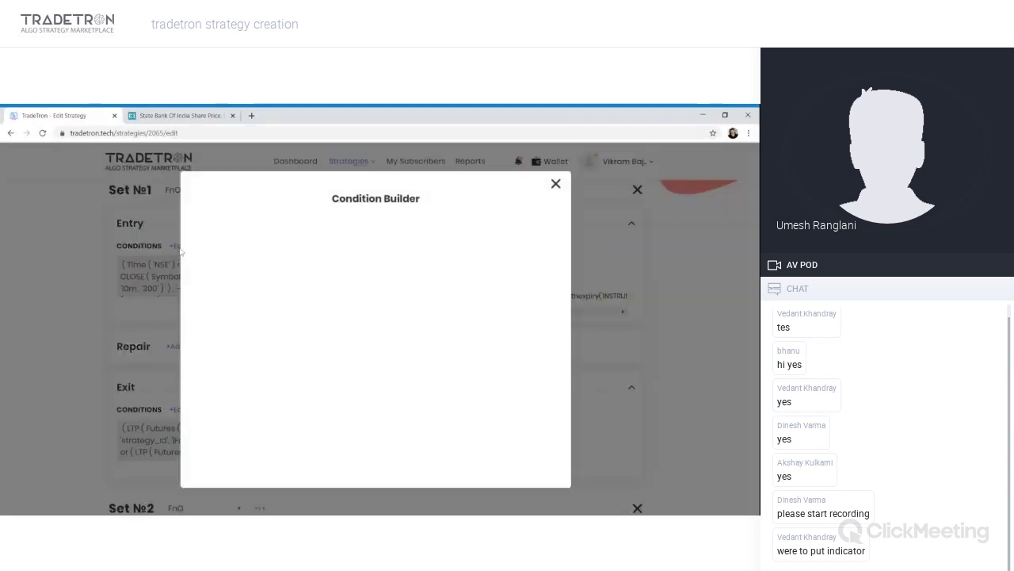
{"action": "left_click", "coordinate": [492, 232]}
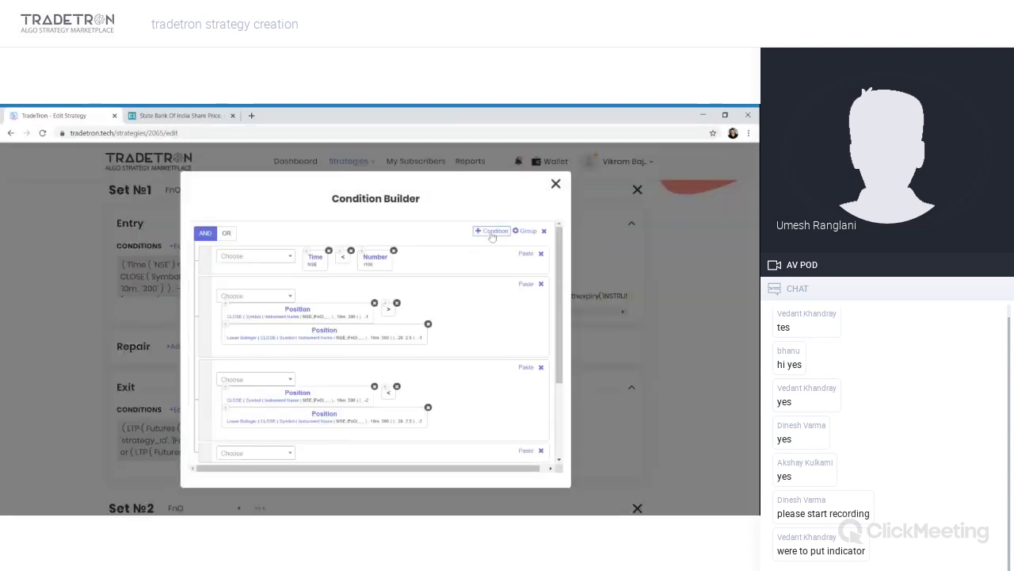
{"action": "left_click", "coordinate": [258, 452]}
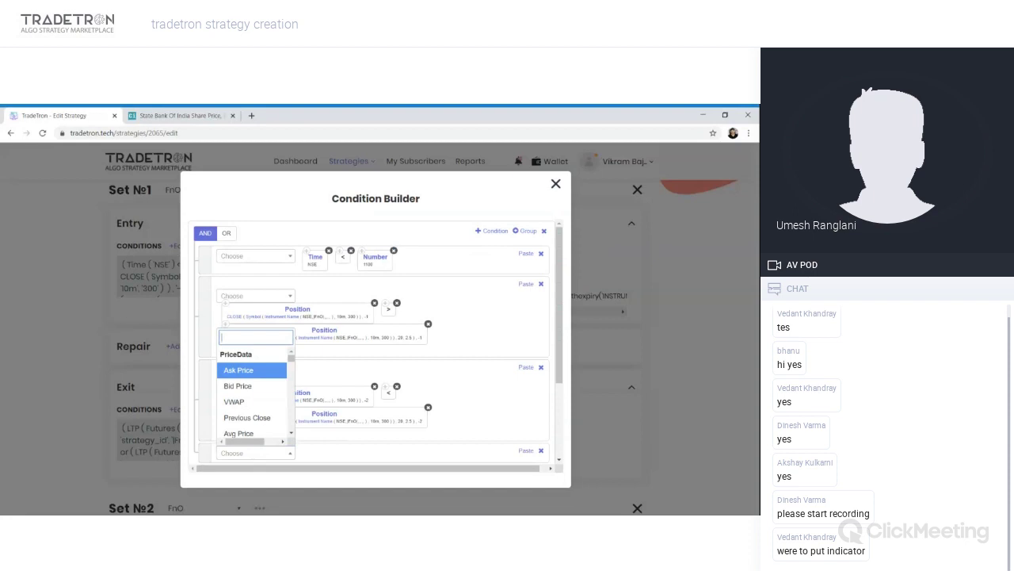
{"action": "type", "text": "pos"}
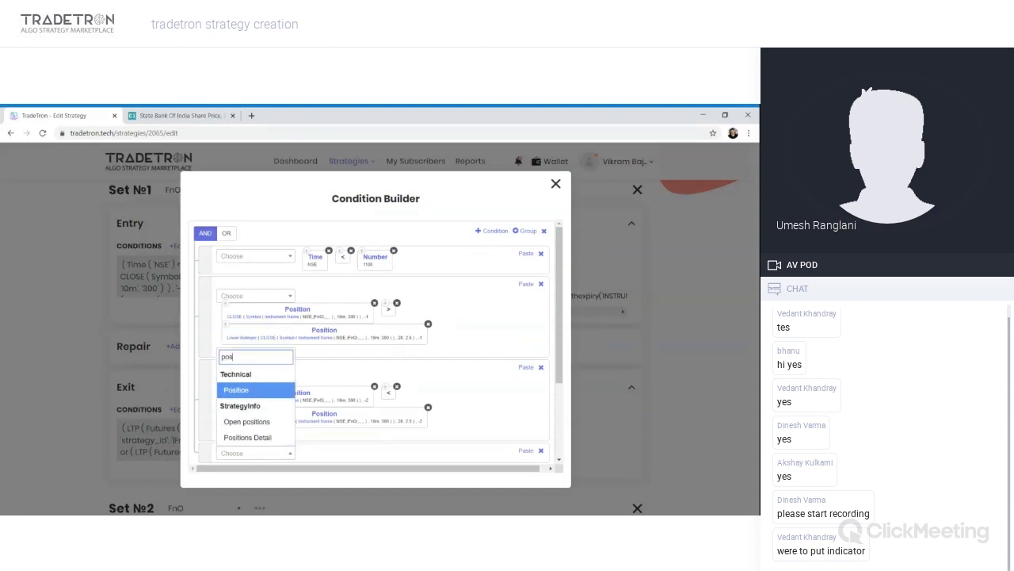
{"action": "key", "text": "Down"}
{"action": "key", "text": "Down"}
{"action": "key", "text": "Return"}
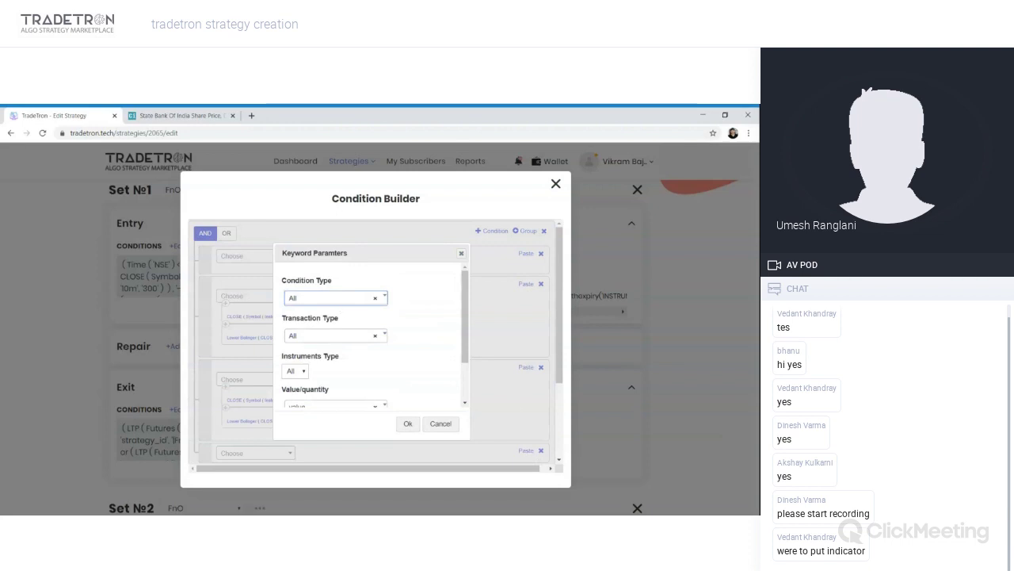
Step: Set the Positions Detail condition type to Entry and keep the transaction type as All
{"action": "left_click", "coordinate": [333, 297]}
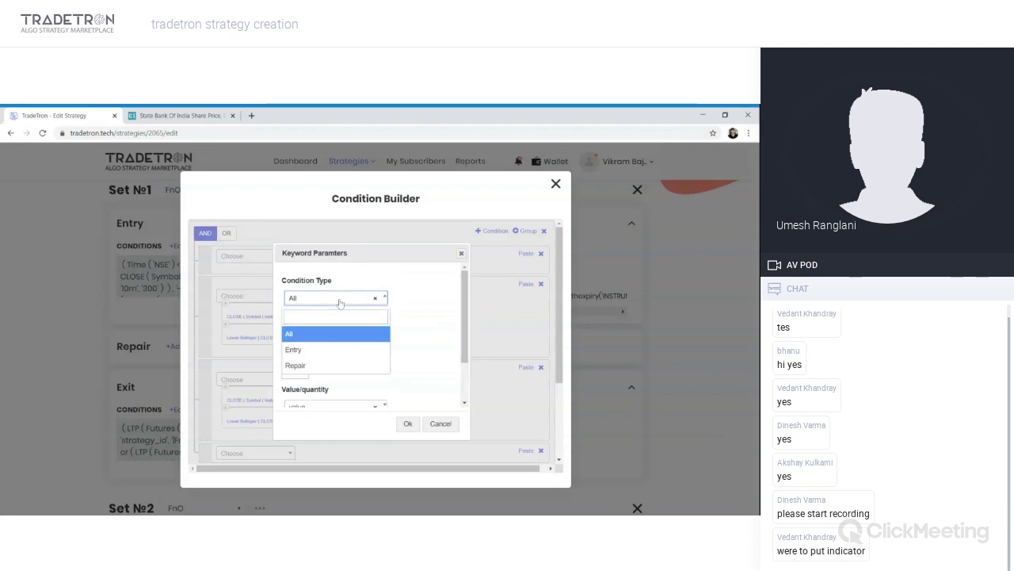
{"action": "left_click", "coordinate": [315, 350]}
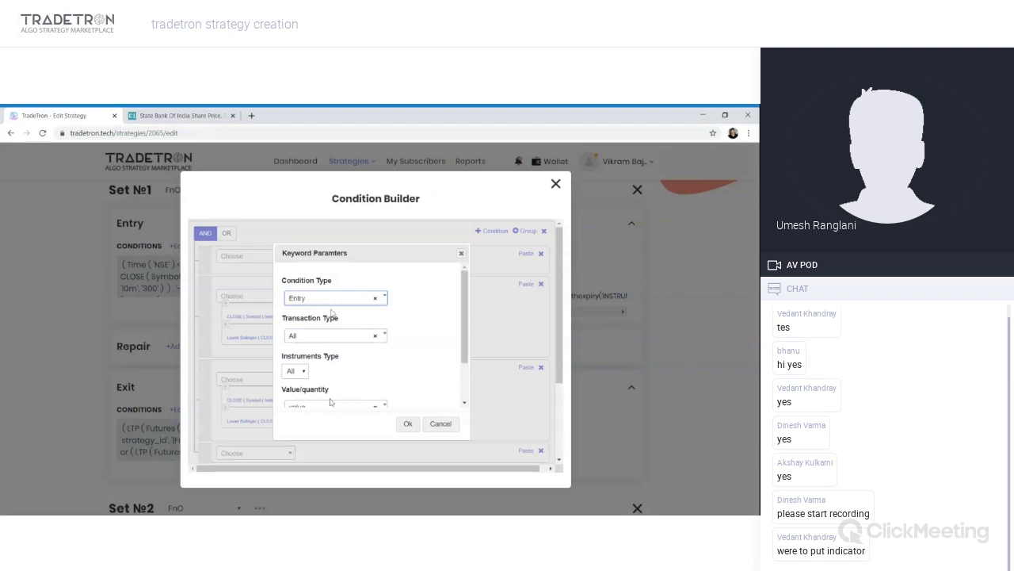
{"action": "left_click", "coordinate": [340, 340]}
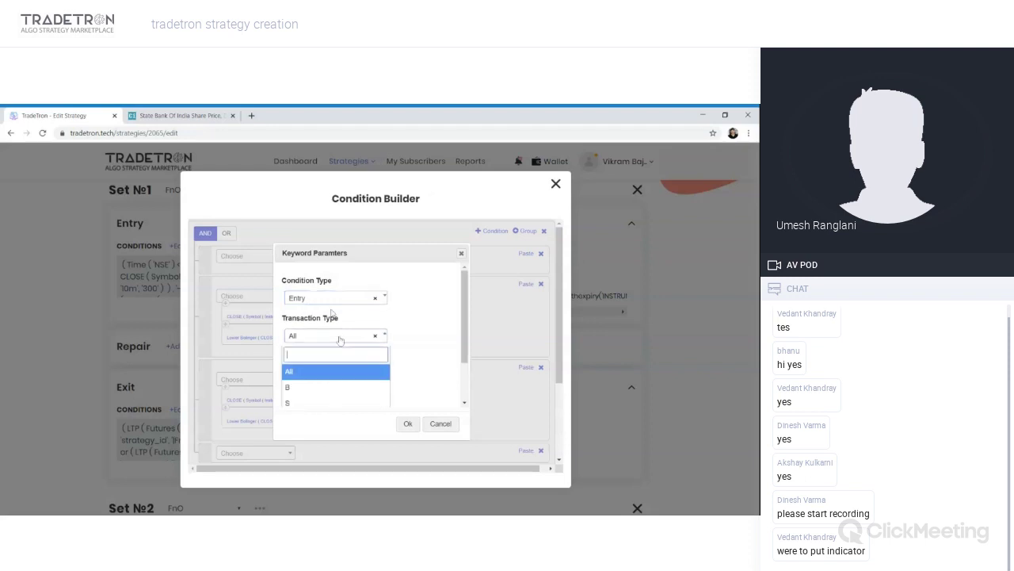
{"action": "left_click", "coordinate": [319, 372]}
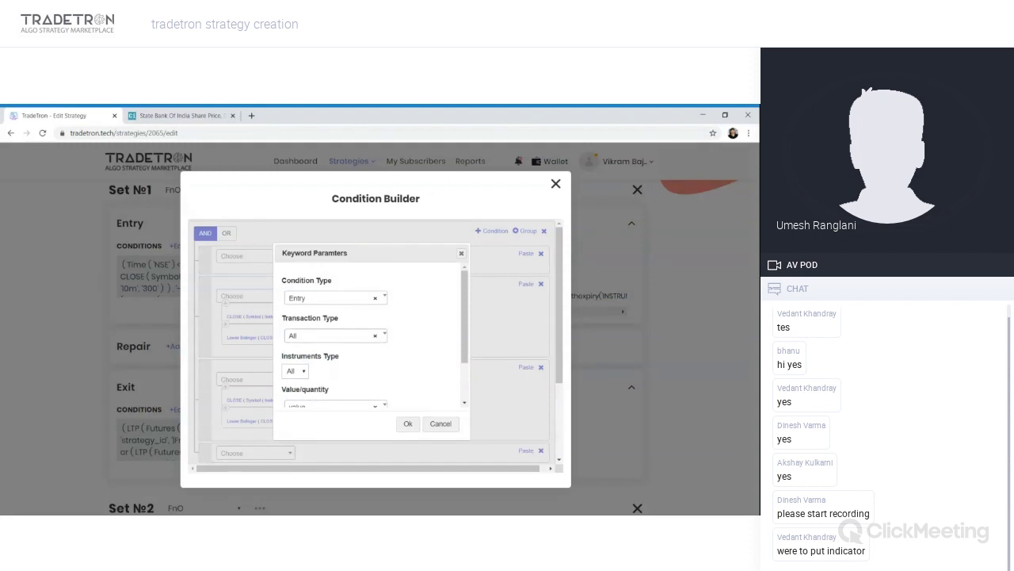
{"action": "scroll", "coordinate": [324, 373], "scroll_direction": "down", "scroll_amount": 2}
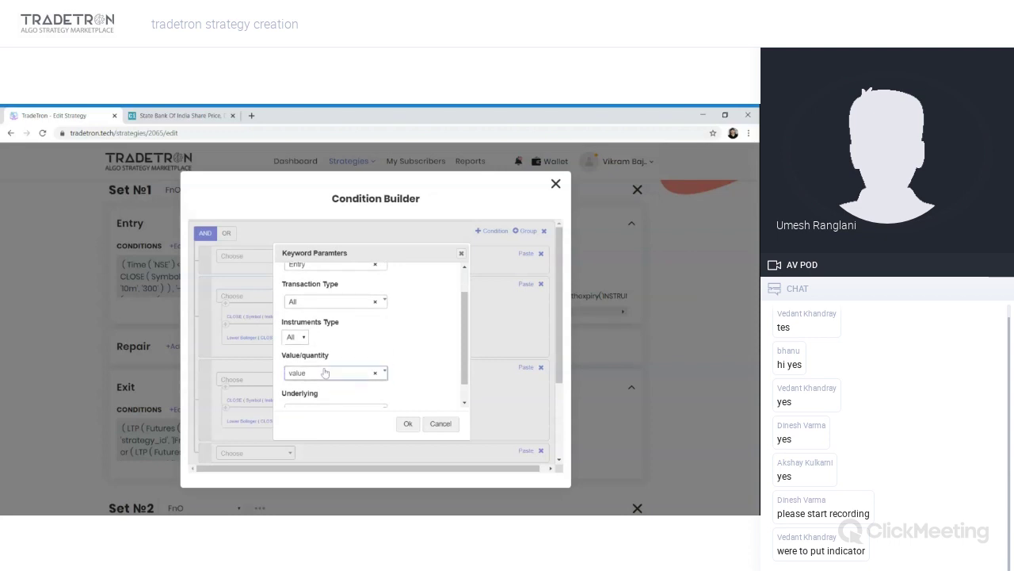
{"action": "scroll", "coordinate": [347, 352], "scroll_direction": "down", "scroll_amount": 1}
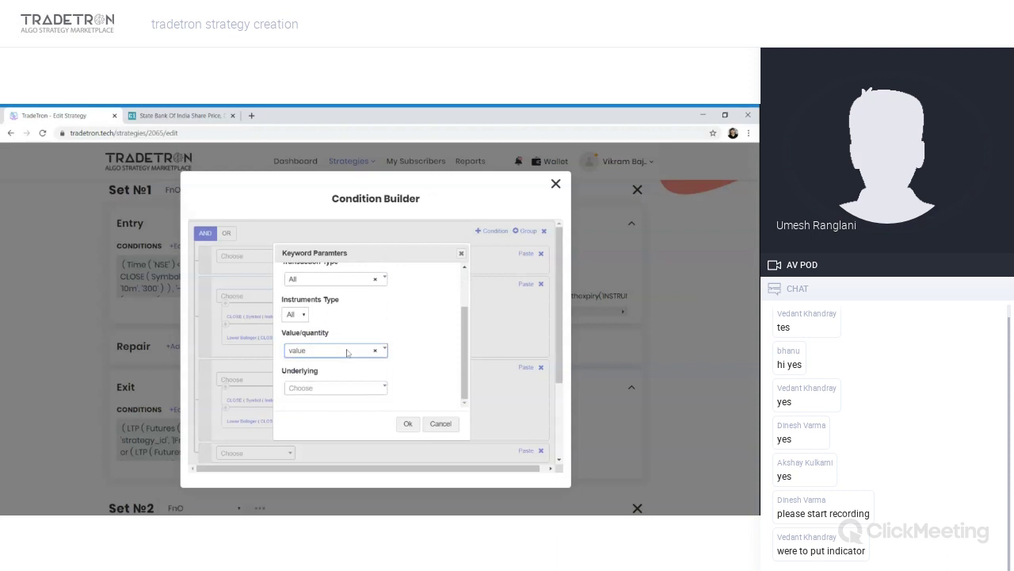
{"action": "scroll", "coordinate": [367, 324], "scroll_direction": "up", "scroll_amount": 3}
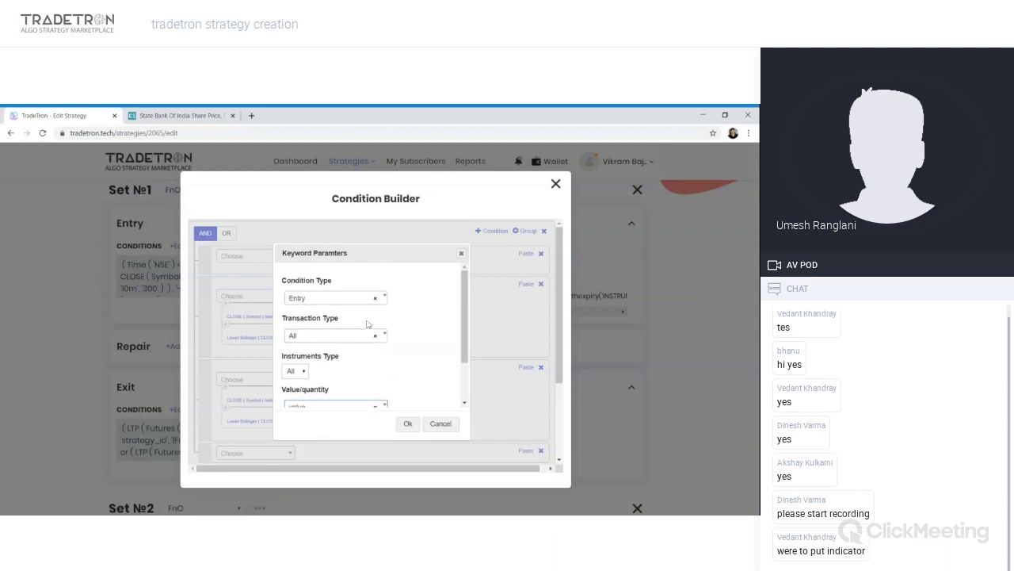
{"action": "left_click", "coordinate": [319, 299]}
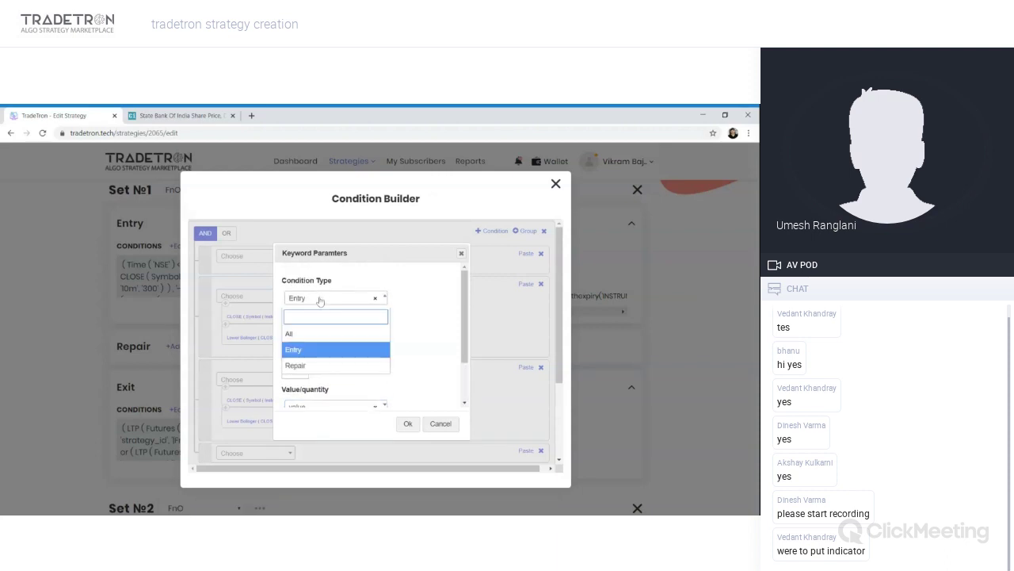
{"action": "left_click", "coordinate": [320, 298]}
{"action": "scroll", "coordinate": [321, 301], "scroll_direction": "down", "scroll_amount": 2}
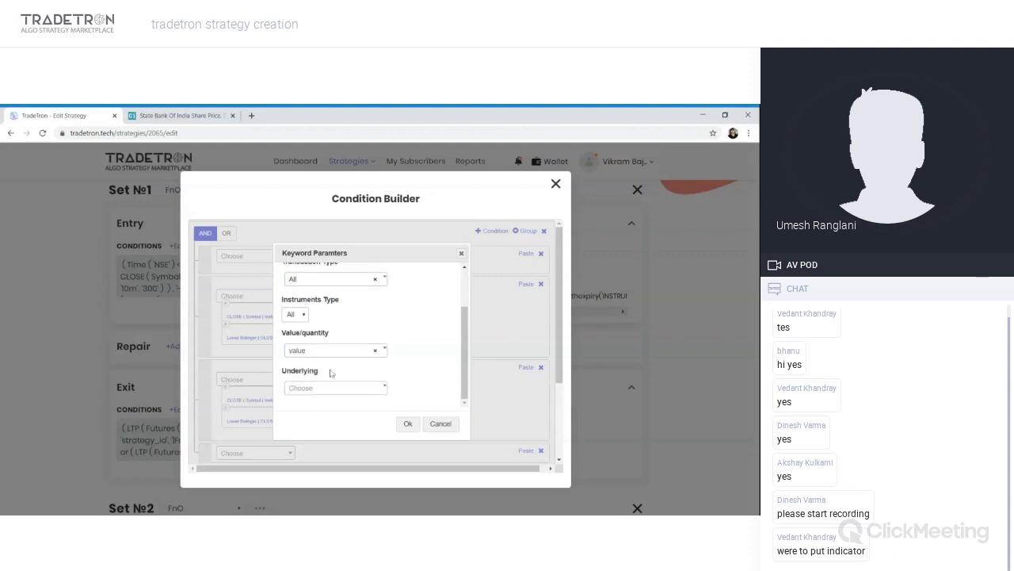
Step: Choose List - FnO as the underlying of Set 1's Positions Detail keyword and accept its parameters
{"action": "left_click", "coordinate": [322, 388]}
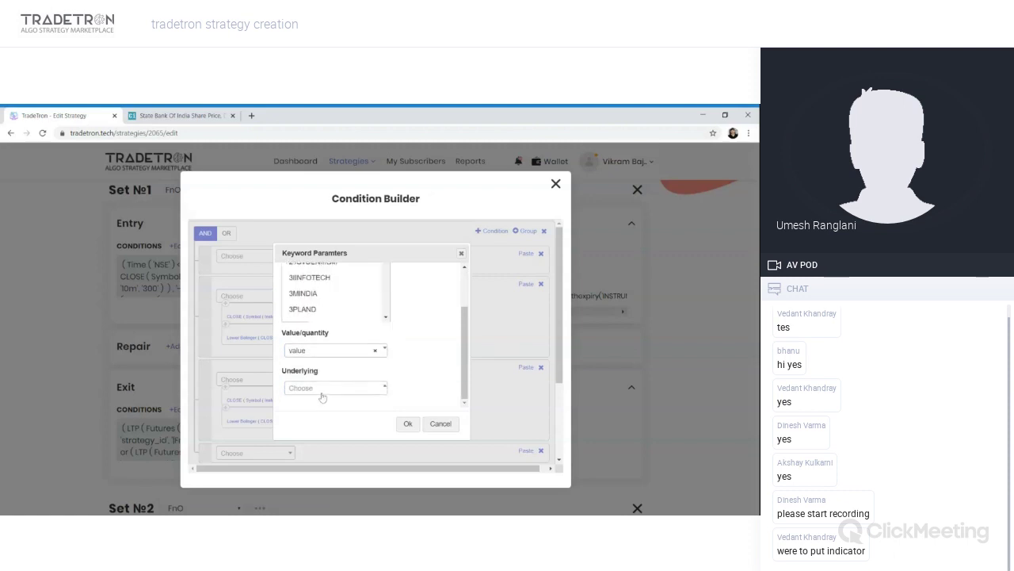
{"action": "type", "text": "lis"}
{"action": "key", "text": "Escape"}
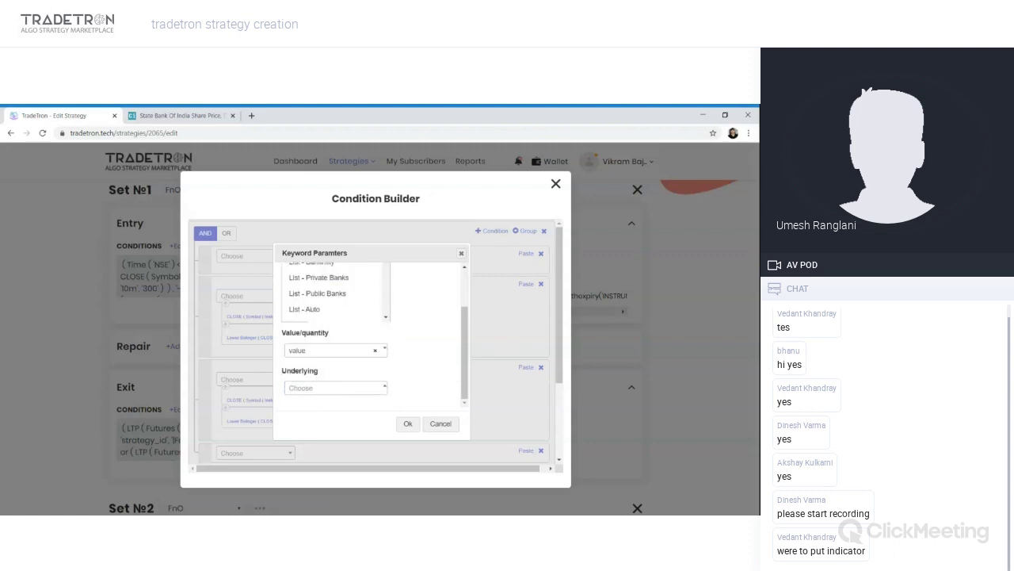
{"action": "key", "text": "Down"}
{"action": "key", "text": "Down"}
{"action": "key", "text": "Down"}
{"action": "key", "text": "Down"}
{"action": "key", "text": "Down"}
{"action": "key", "text": "Down"}
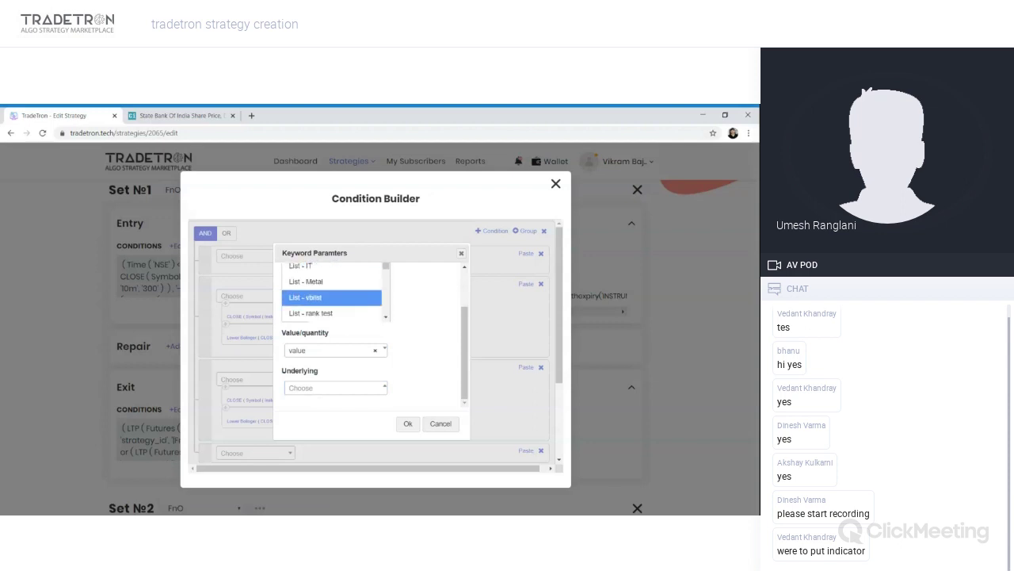
{"action": "key", "text": "Down"}
{"action": "key", "text": "Down"}
{"action": "key", "text": "Down"}
{"action": "key", "text": "Down"}
{"action": "key", "text": "Down"}
{"action": "key", "text": "Down"}
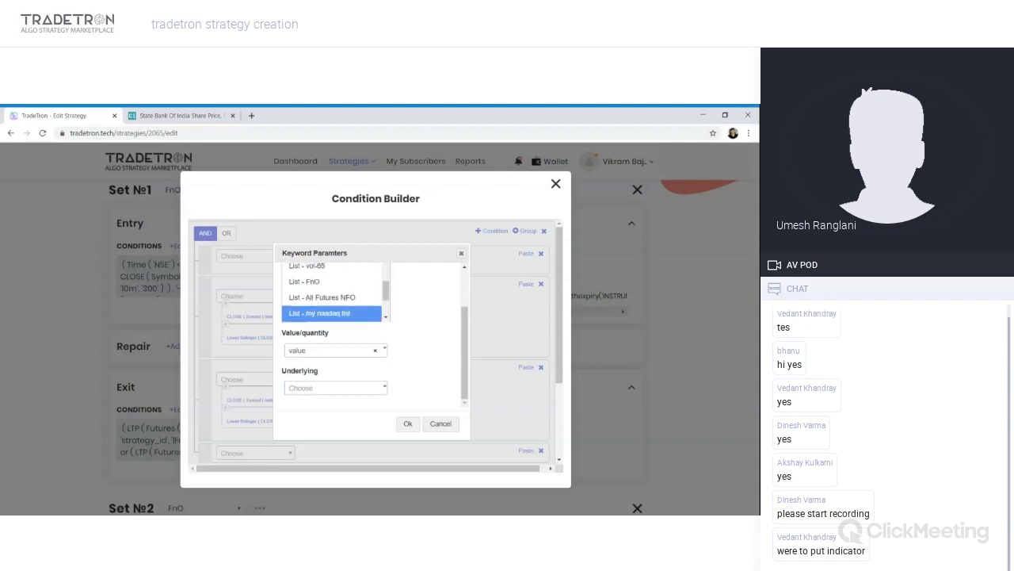
{"action": "key", "text": "Up"}
{"action": "key", "text": "Up"}
{"action": "key", "text": "Return"}
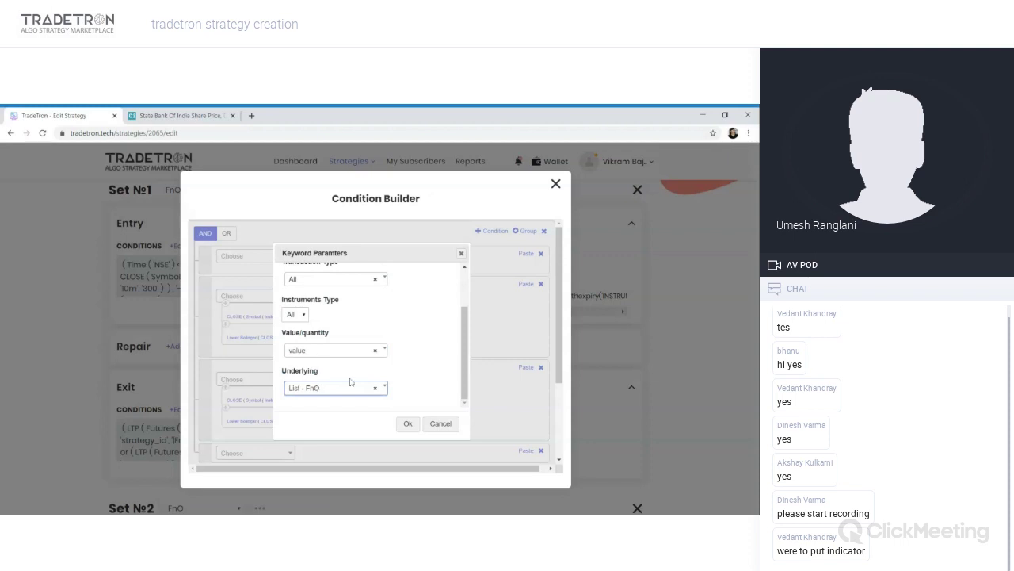
{"action": "left_click", "coordinate": [406, 426]}
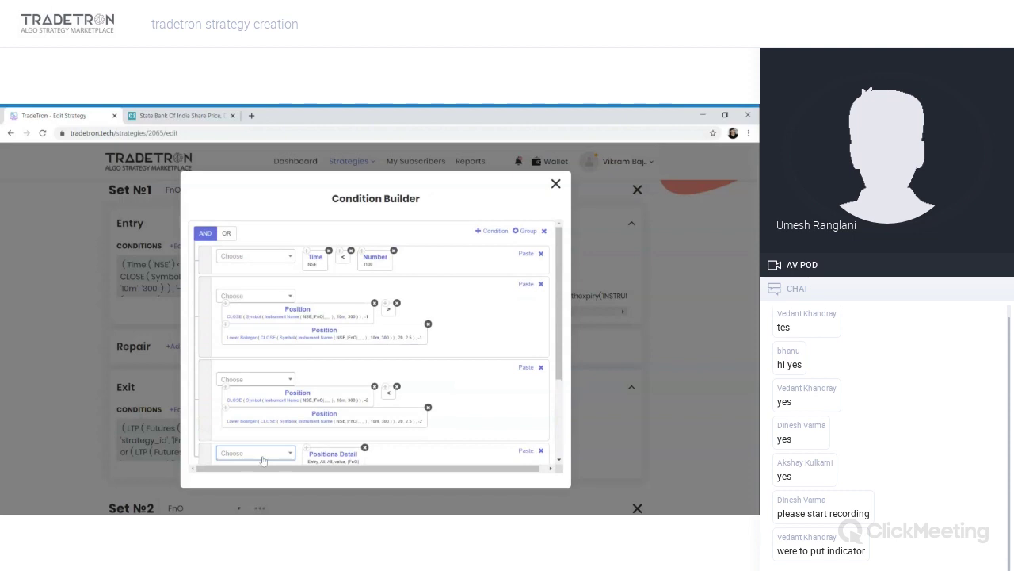
Step: Complete the new row as Positions Detail == Number 0 and submit Set 1's entry condition
{"action": "left_click", "coordinate": [263, 458]}
{"action": "type", "text": "=="}
{"action": "key", "text": "BackSpace"}
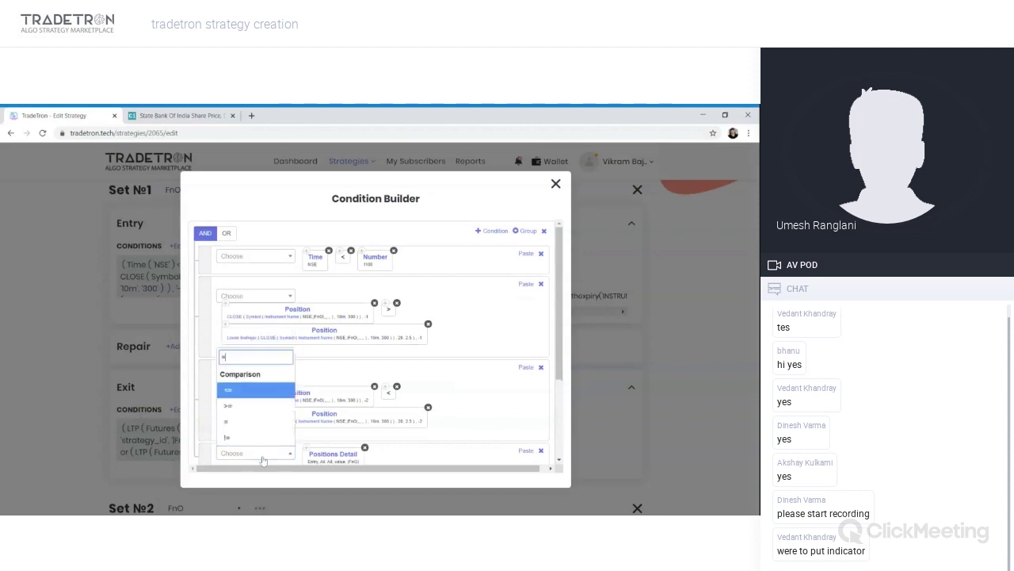
{"action": "key", "text": "Down"}
{"action": "key", "text": "Down"}
{"action": "key", "text": "Return"}
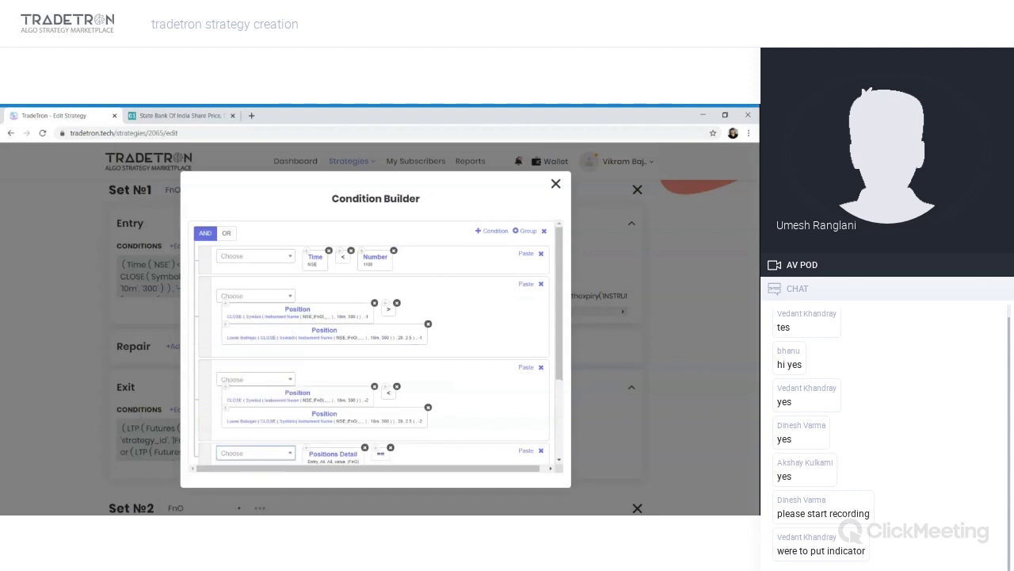
{"action": "type", "text": "number"}
{"action": "key", "text": "Return"}
{"action": "type", "text": "8"}
{"action": "key", "text": "Return"}
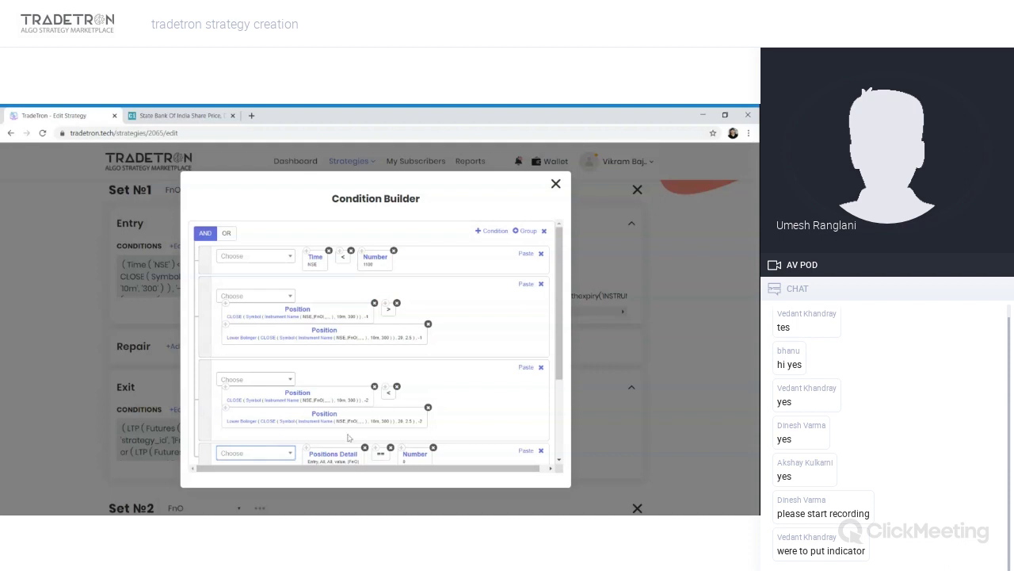
{"action": "scroll", "coordinate": [347, 437], "scroll_direction": "down", "scroll_amount": 1}
{"action": "scroll", "coordinate": [347, 437], "scroll_direction": "down", "scroll_amount": 1}
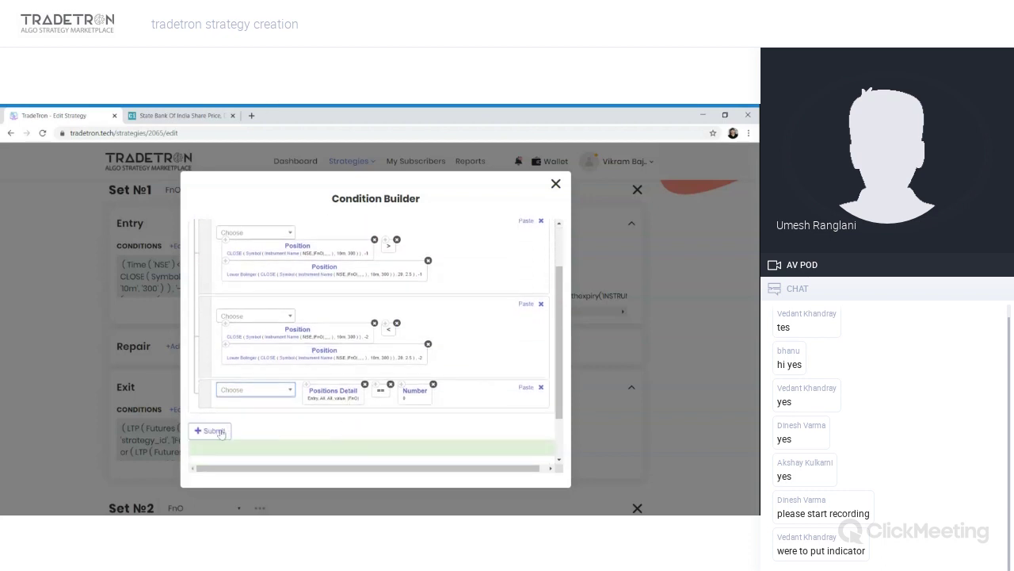
{"action": "left_click", "coordinate": [211, 430]}
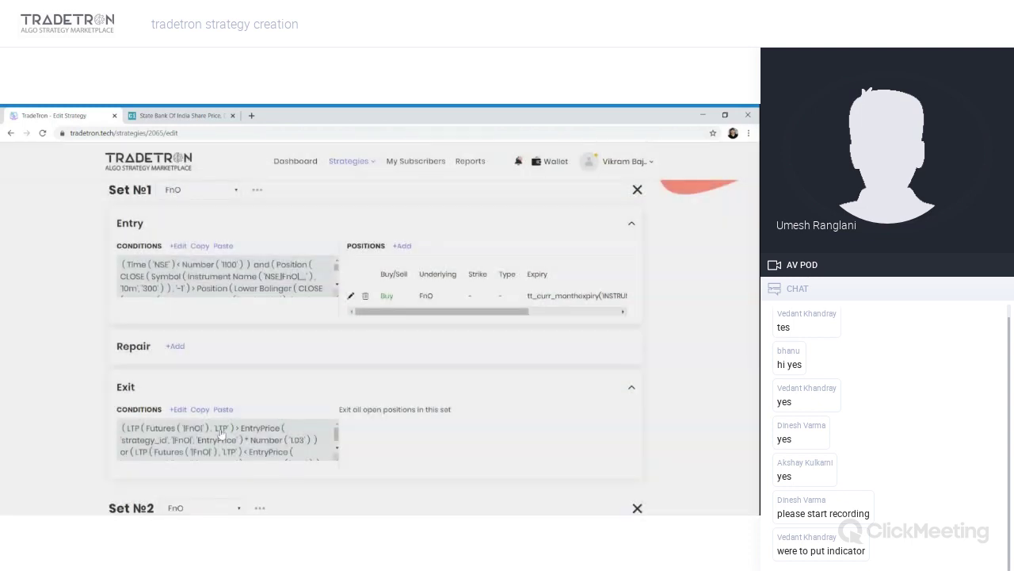
Step: Add a row to Set 2's entry condition with the Positions Detail keyword and set its condition type to Entry
{"action": "scroll", "coordinate": [198, 436], "scroll_direction": "down", "scroll_amount": 3}
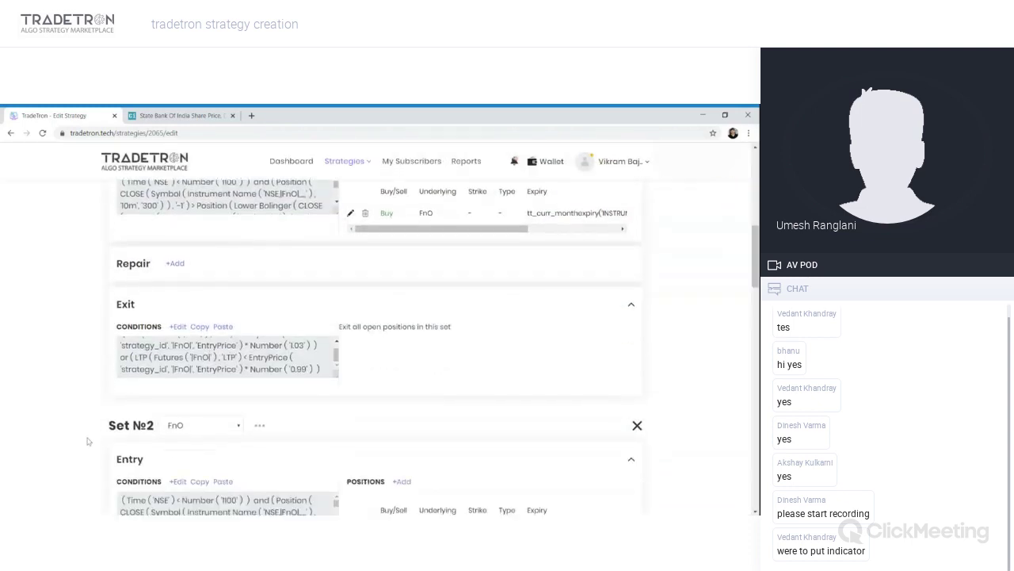
{"action": "scroll", "coordinate": [87, 441], "scroll_direction": "down", "scroll_amount": 1}
{"action": "left_click", "coordinate": [178, 367]}
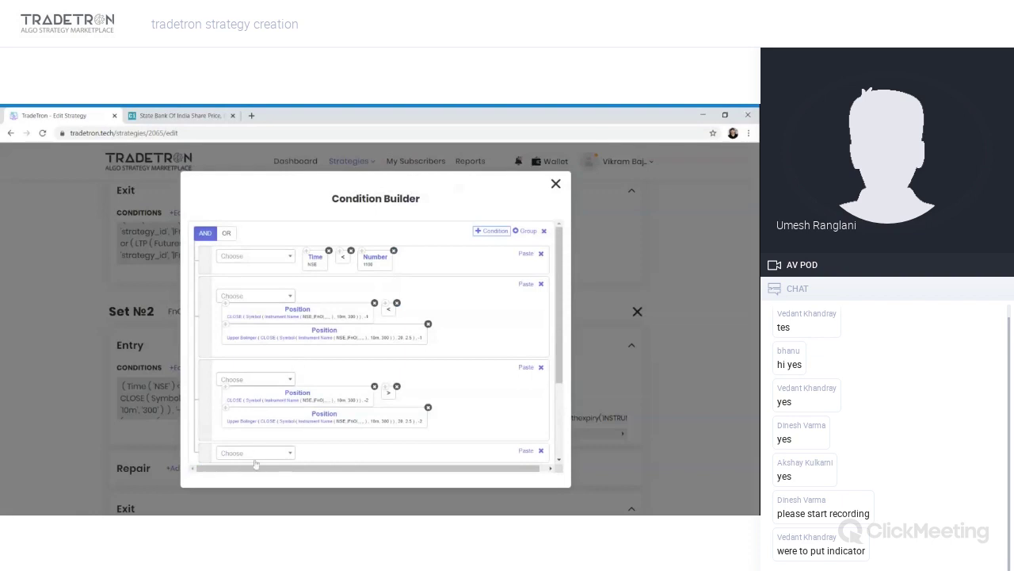
{"action": "left_click", "coordinate": [254, 458]}
{"action": "type", "text": "posi"}
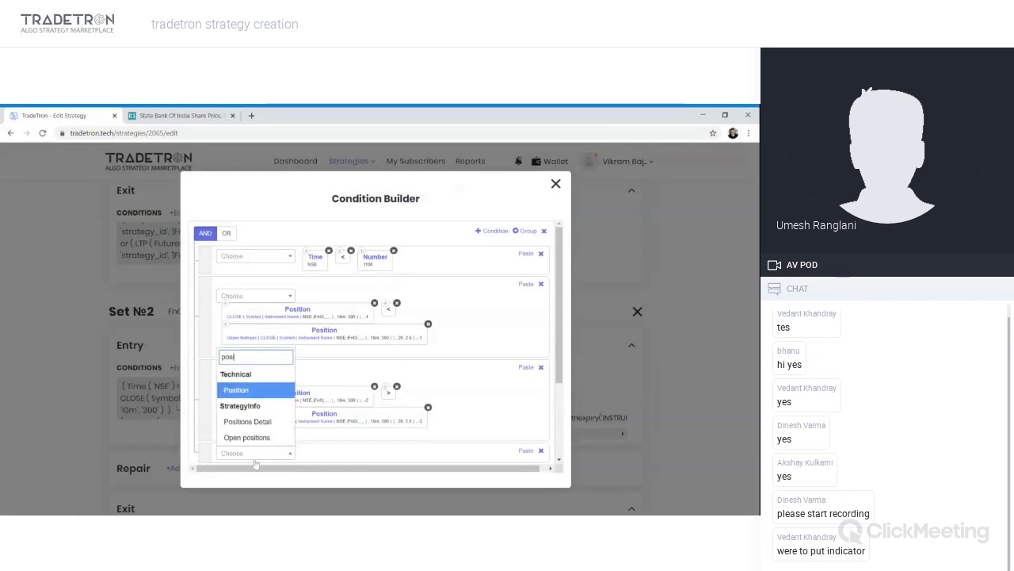
{"action": "left_click", "coordinate": [247, 421]}
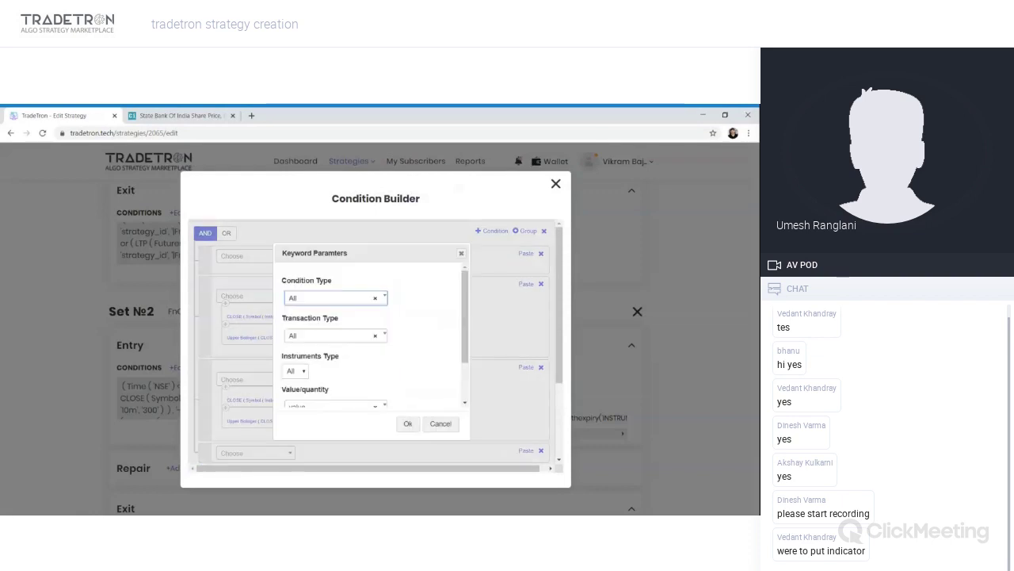
{"action": "key", "text": "Down"}
{"action": "key", "text": "Down"}
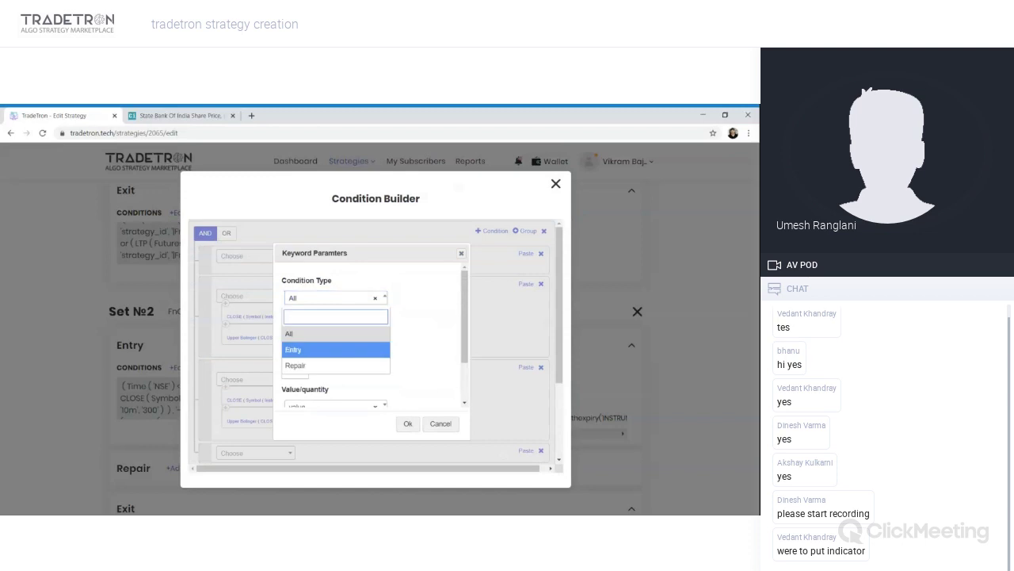
{"action": "key", "text": "Return"}
Step: Choose List - FnO as the underlying of Set 2's Positions Detail keyword and accept its parameters
{"action": "key", "text": "Tab"}
{"action": "key", "text": "Tab"}
{"action": "key", "text": "Tab"}
{"action": "key", "text": "Tab"}
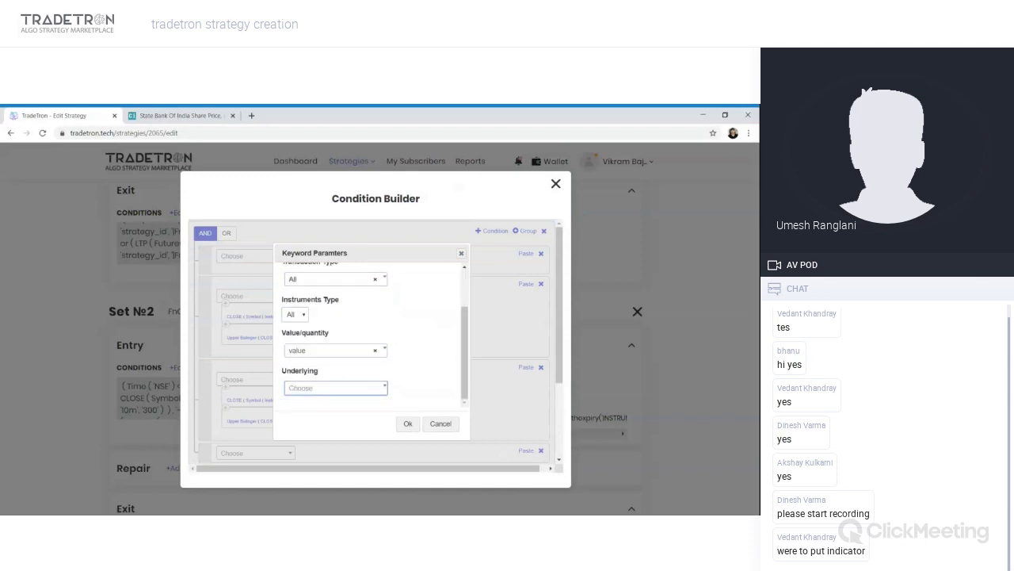
{"action": "key", "text": "Down"}
{"action": "key", "text": "Down"}
{"action": "key", "text": "Down"}
{"action": "key", "text": "Down"}
{"action": "key", "text": "Down"}
{"action": "key", "text": "Down"}
{"action": "key", "text": "Down"}
{"action": "key", "text": "Down"}
{"action": "key", "text": "Down"}
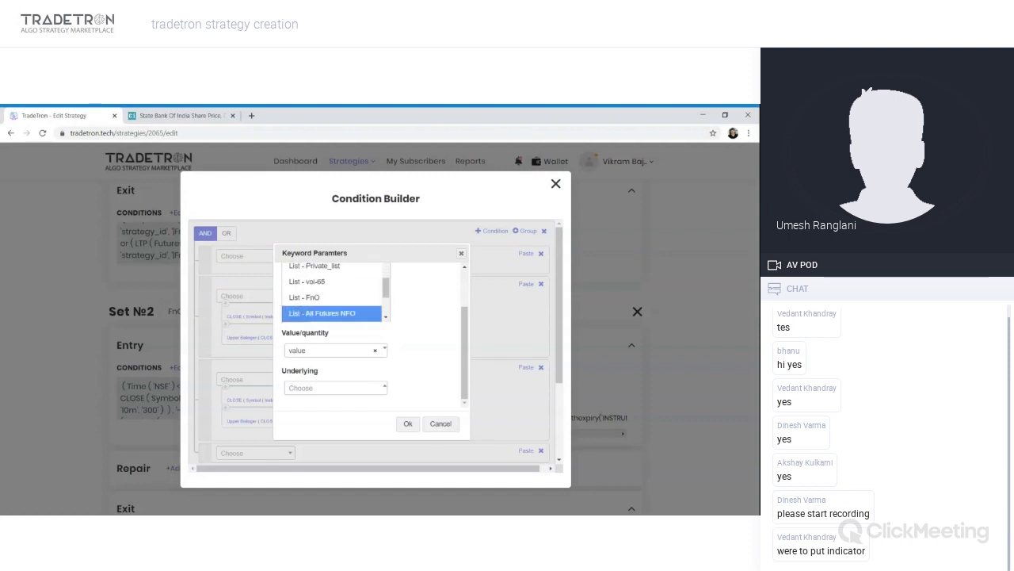
{"action": "key", "text": "Up"}
{"action": "key", "text": "Return"}
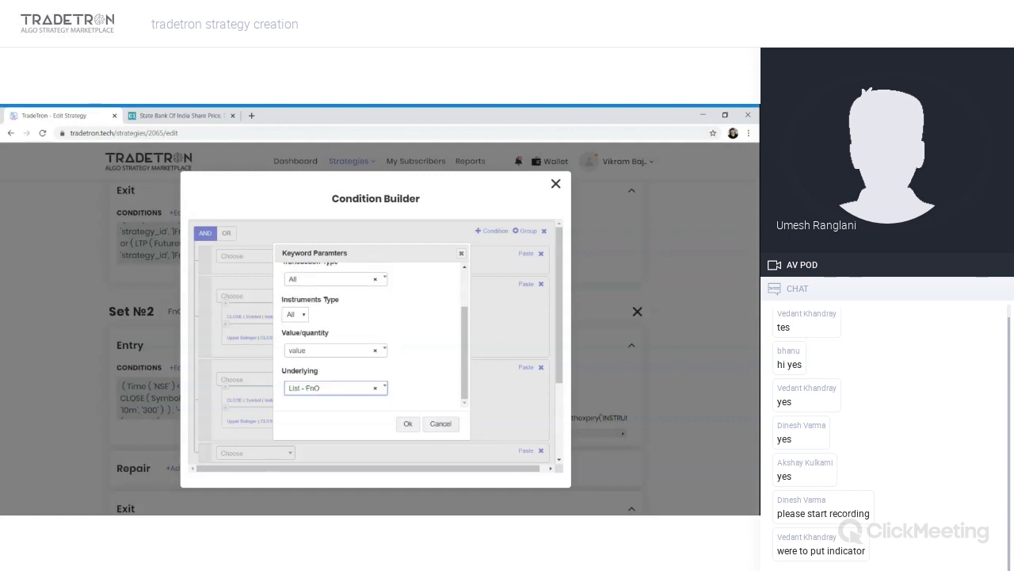
{"action": "left_click", "coordinate": [408, 424]}
Step: Complete the new row as Positions Detail == Number 0 and submit Set 2's entry condition
{"action": "left_click", "coordinate": [253, 452]}
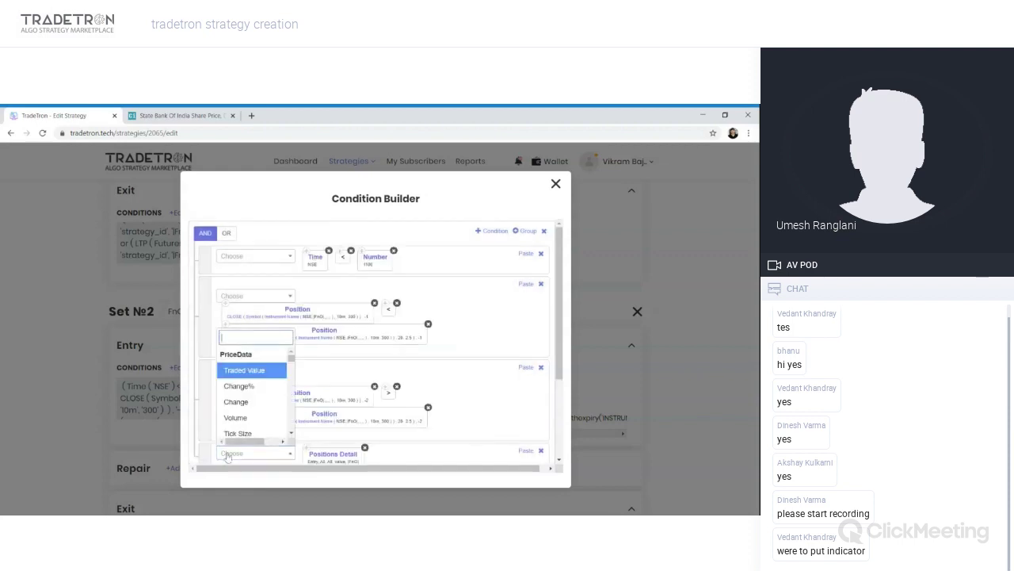
{"action": "type", "text": "="}
{"action": "key", "text": "Down"}
{"action": "key", "text": "Down"}
{"action": "key", "text": "Return"}
{"action": "left_click", "coordinate": [228, 454]}
{"action": "type", "text": "num"}
{"action": "key", "text": "Return"}
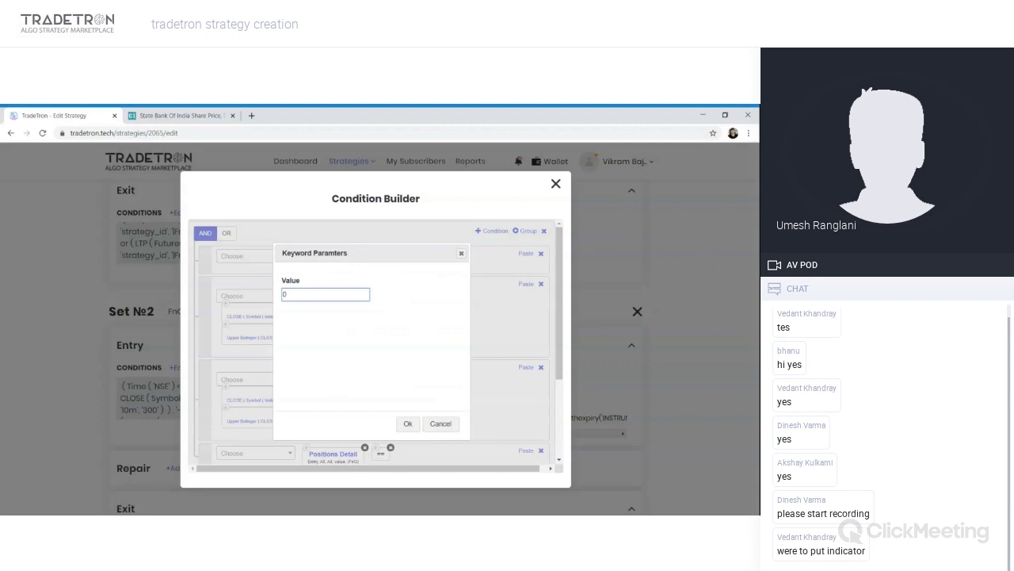
{"action": "key", "text": "Return"}
{"action": "scroll", "coordinate": [311, 436], "scroll_direction": "down", "scroll_amount": 2}
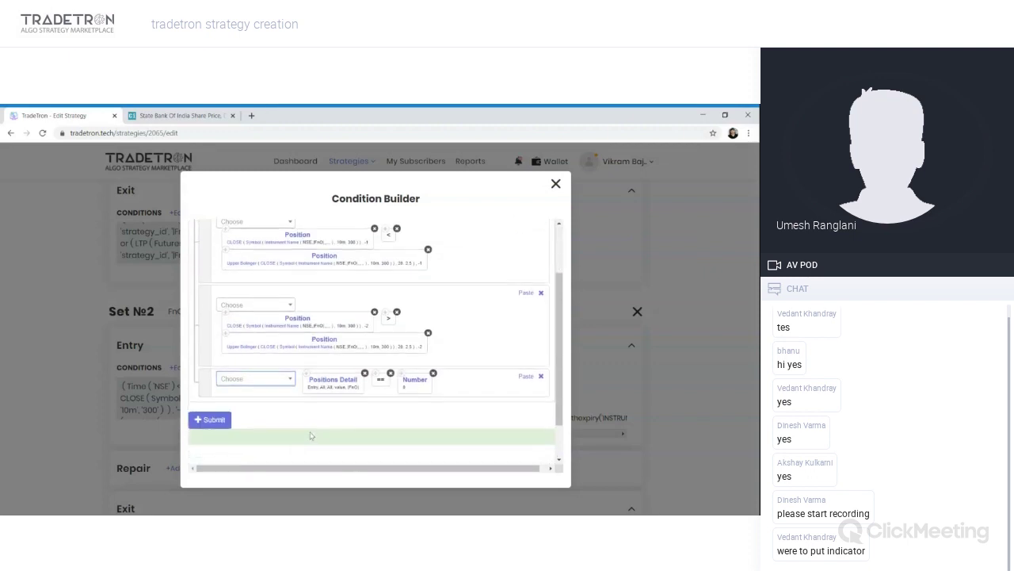
{"action": "left_click", "coordinate": [223, 421]}
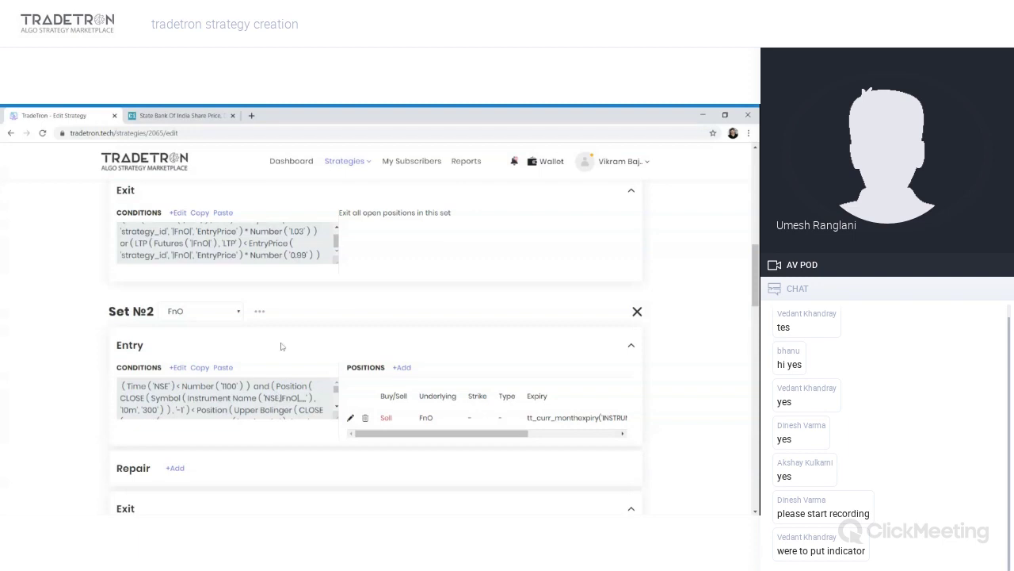
Step: In the advanced settings, set tranching to 100% with one tranche every 1 second and the initiation price to Market Price
{"action": "scroll", "coordinate": [281, 347], "scroll_direction": "down", "scroll_amount": 5}
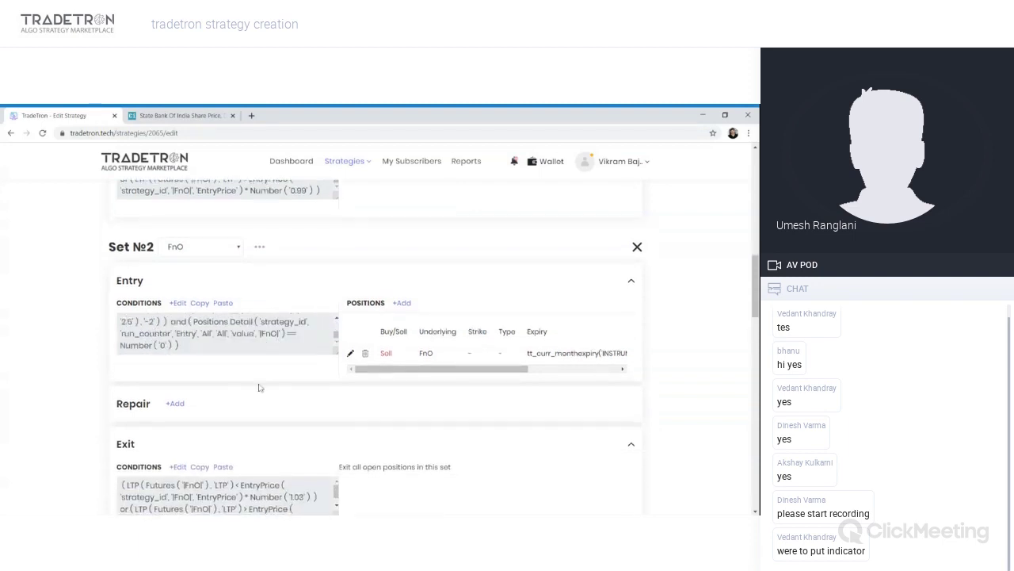
{"action": "scroll", "coordinate": [252, 408], "scroll_direction": "down", "scroll_amount": 5}
{"action": "scroll", "coordinate": [252, 408], "scroll_direction": "down", "scroll_amount": 2}
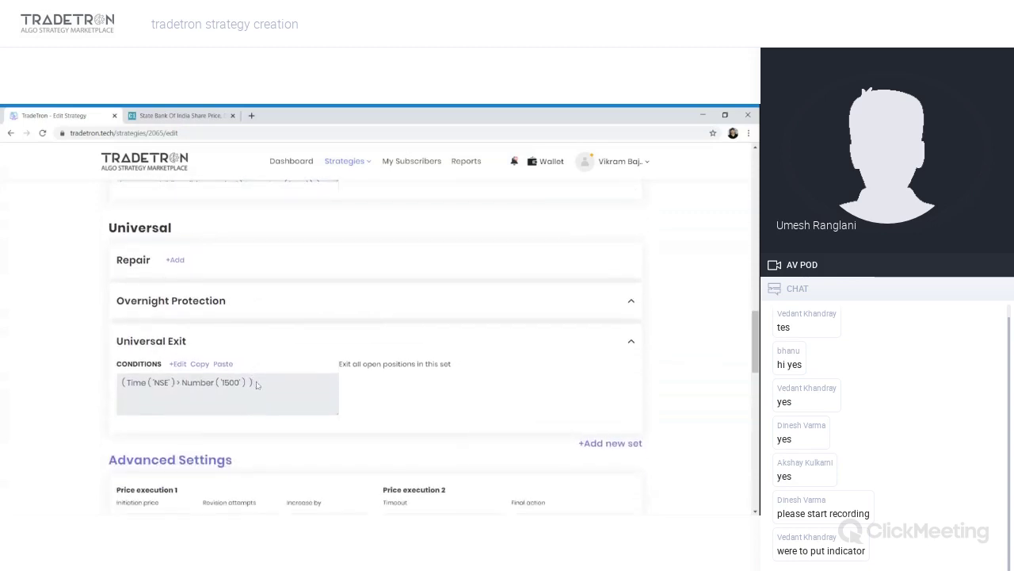
{"action": "left_click_drag", "start_coordinate": [258, 384], "coordinate": [124, 386]}
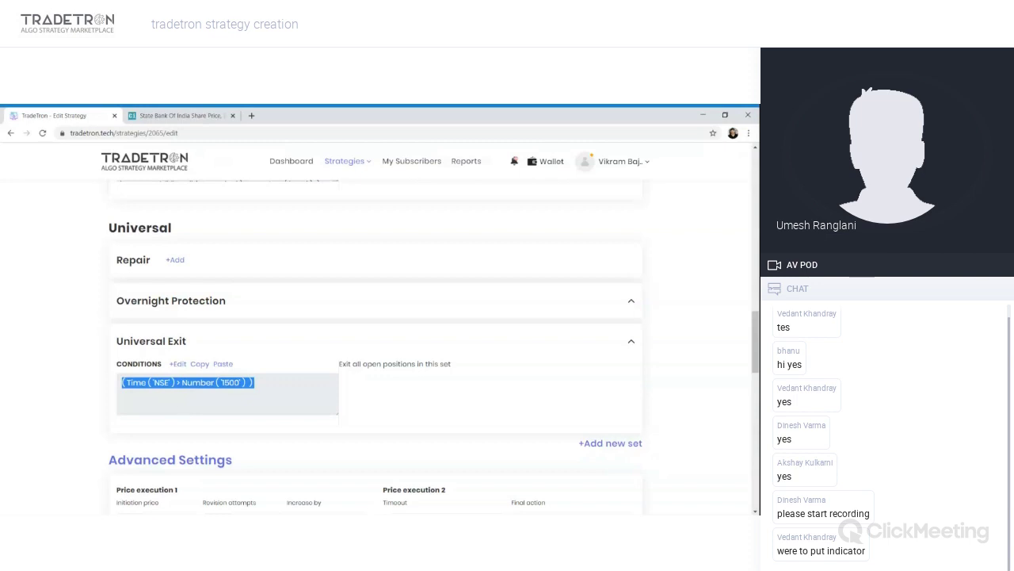
{"action": "scroll", "coordinate": [232, 404], "scroll_direction": "down", "scroll_amount": 1}
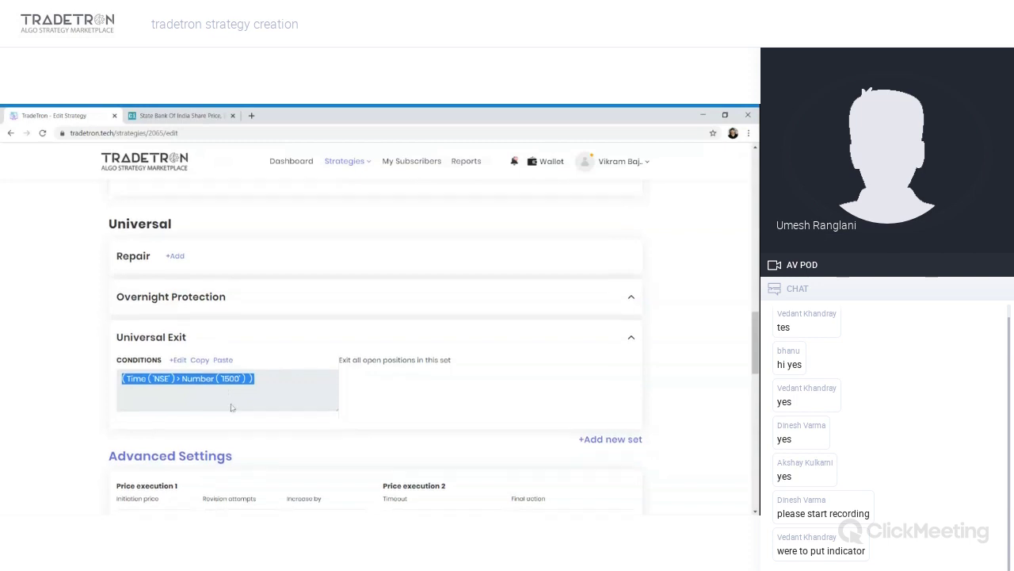
{"action": "scroll", "coordinate": [232, 407], "scroll_direction": "down", "scroll_amount": 1}
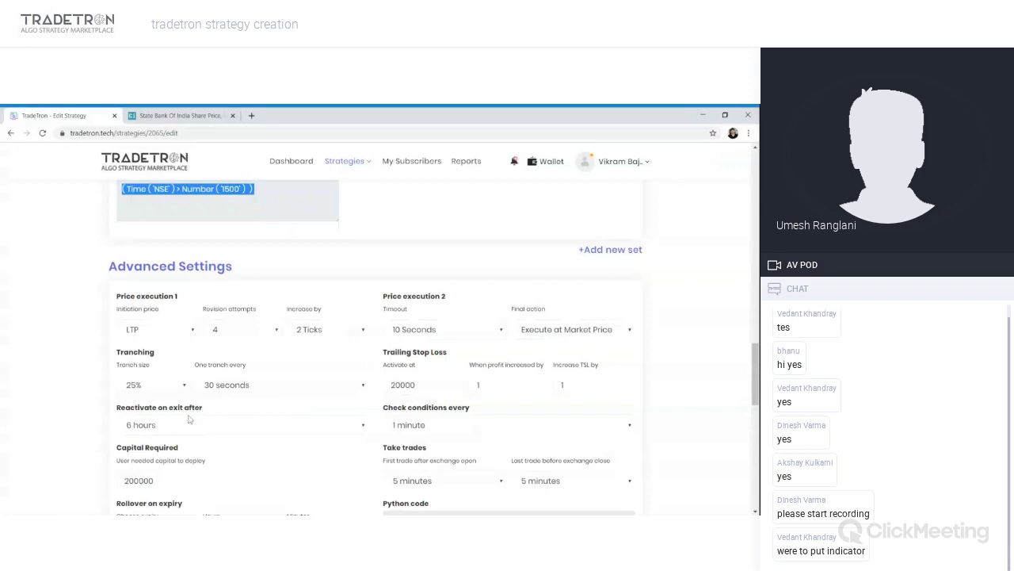
{"action": "left_click", "coordinate": [184, 388]}
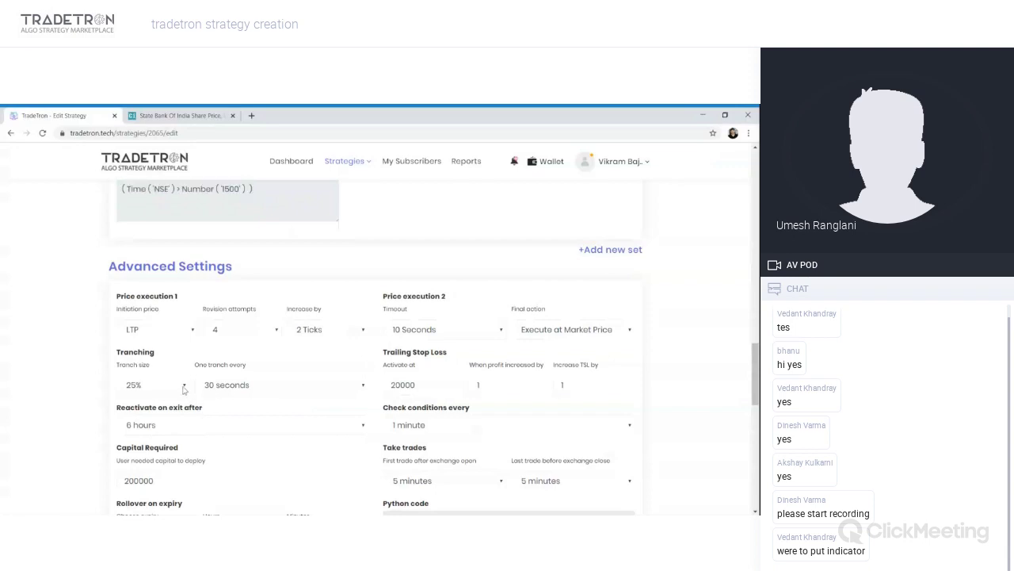
{"action": "left_click", "coordinate": [165, 469]}
{"action": "left_click", "coordinate": [174, 312]}
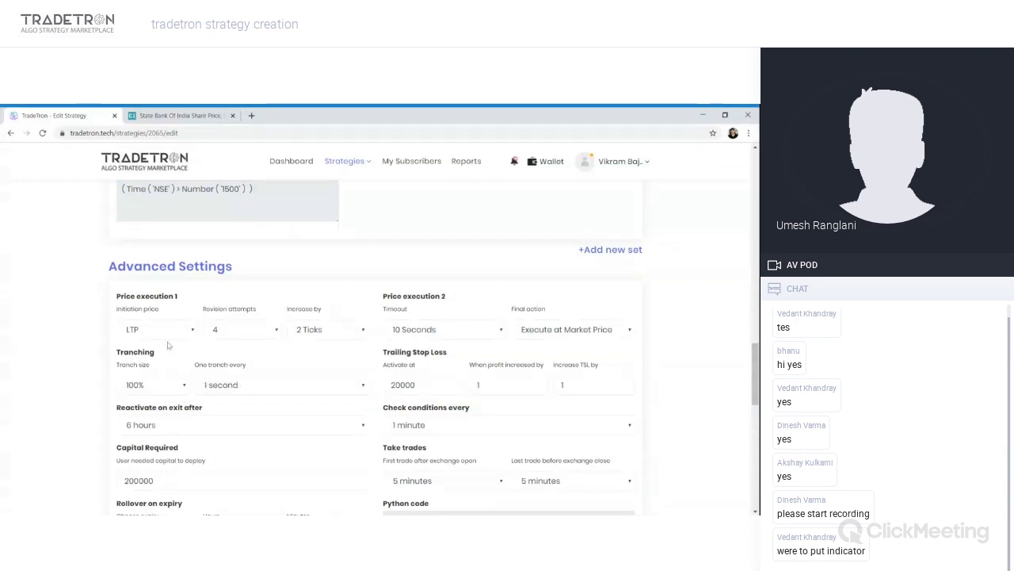
{"action": "left_click", "coordinate": [168, 345]}
Step: Set Public Strategy to Yes in the marketplace settings
{"action": "scroll", "coordinate": [254, 366], "scroll_direction": "down", "scroll_amount": 2}
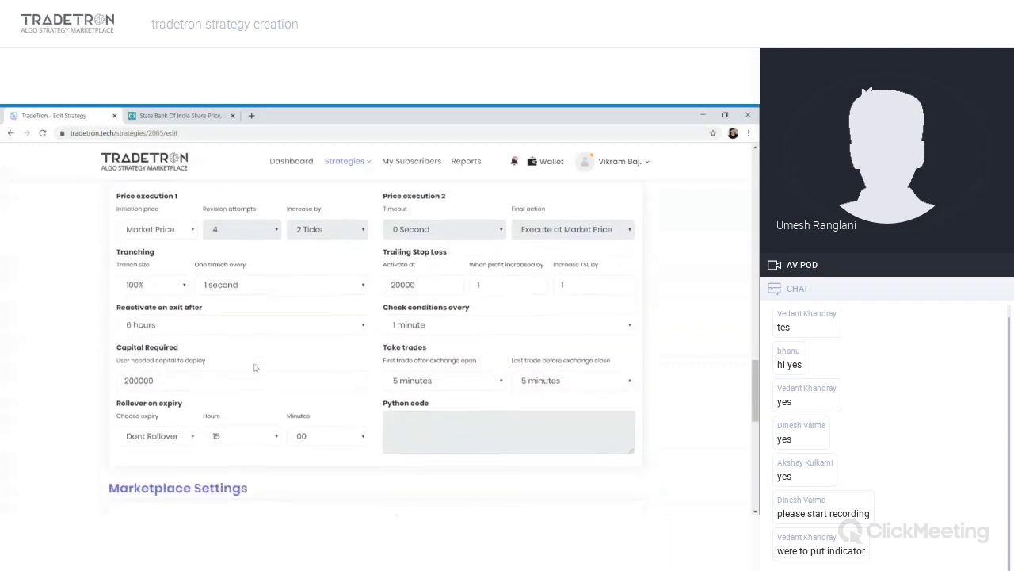
{"action": "scroll", "coordinate": [255, 367], "scroll_direction": "down", "scroll_amount": 5}
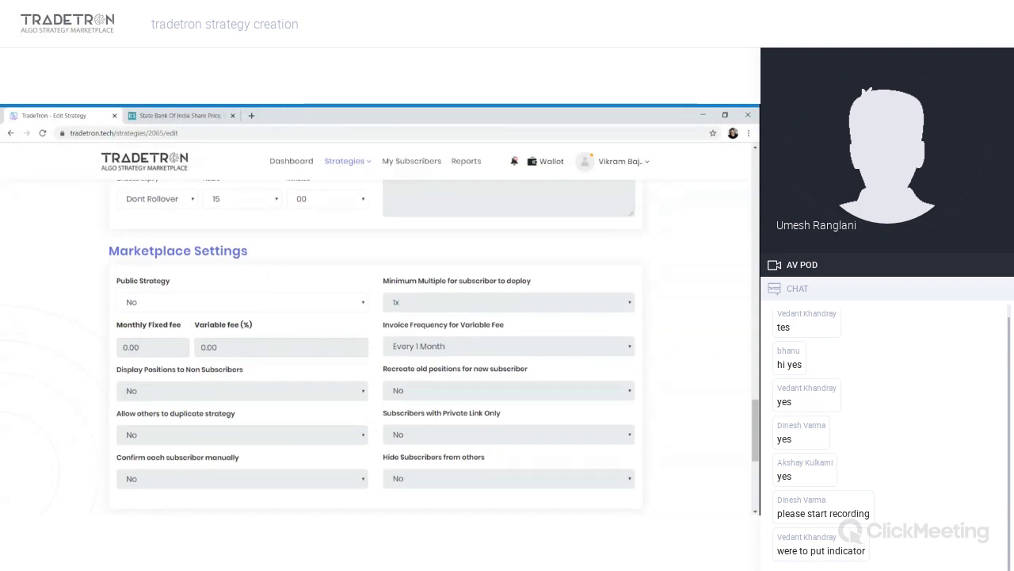
{"action": "left_click", "coordinate": [262, 302]}
{"action": "left_click", "coordinate": [255, 319]}
{"action": "key", "text": "Tab"}
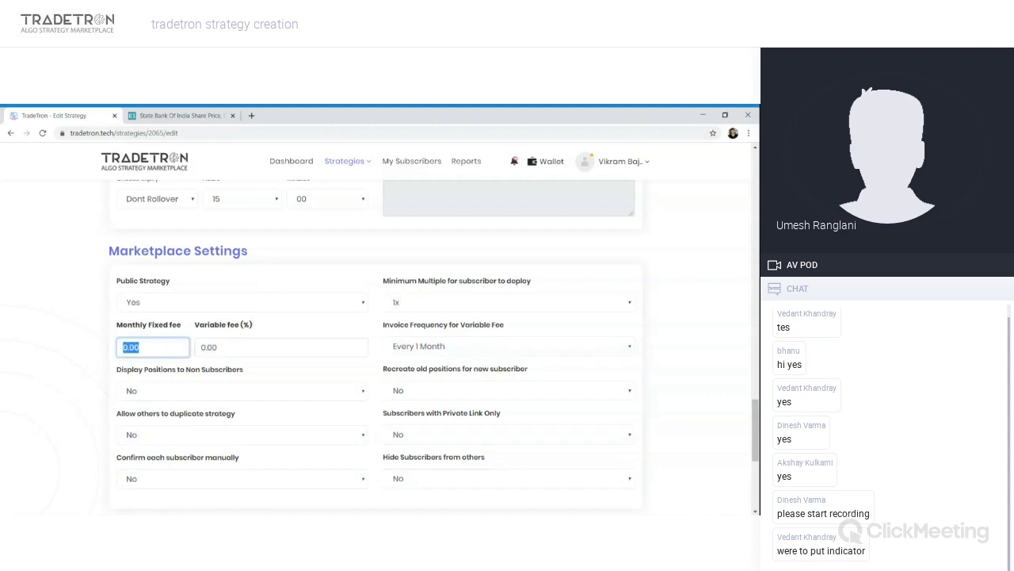
Step: Set the monthly fixed fee to 2000 and the variable fee to 10%
{"action": "type", "text": "5000"}
{"action": "key", "text": "BackSpace"}
{"action": "key", "text": "BackSpace"}
{"action": "key", "text": "BackSpace"}
{"action": "key", "text": "BackSpace"}
{"action": "type", "text": "2000"}
{"action": "key", "text": "Tab"}
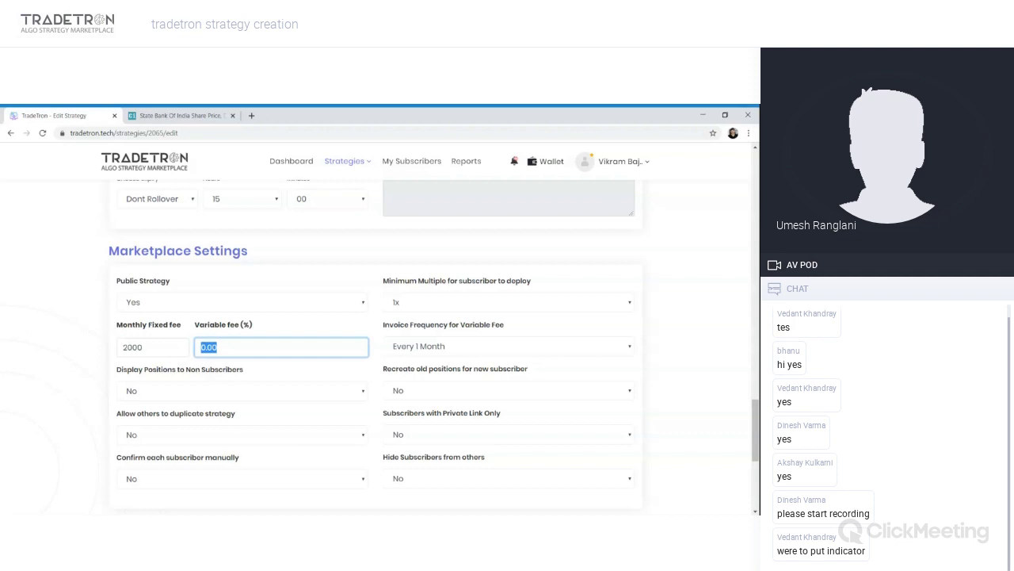
{"action": "type", "text": "5"}
{"action": "key", "text": "BackSpace"}
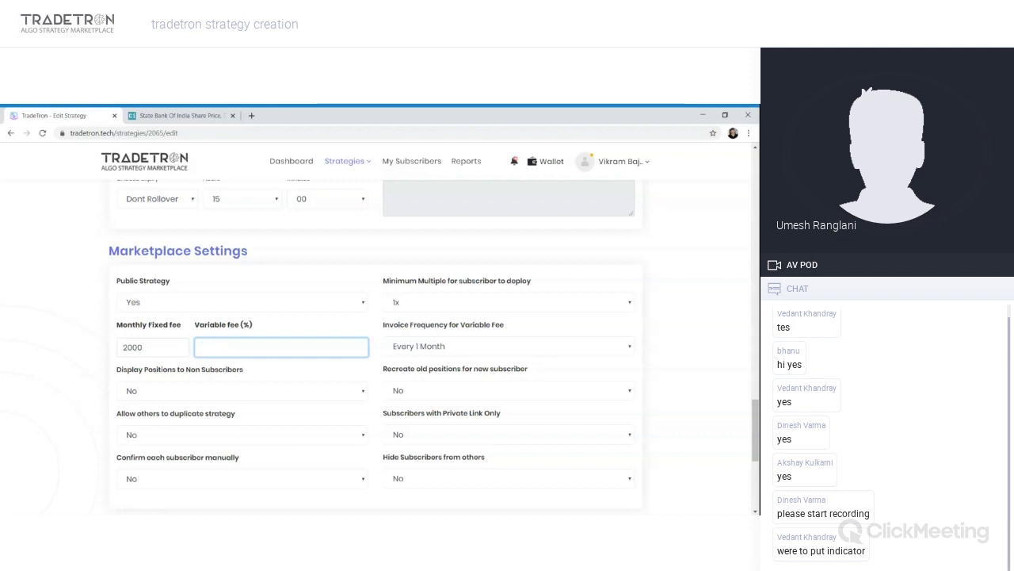
{"action": "type", "text": "10"}
{"action": "left_click_drag", "start_coordinate": [159, 347], "coordinate": [114, 343]}
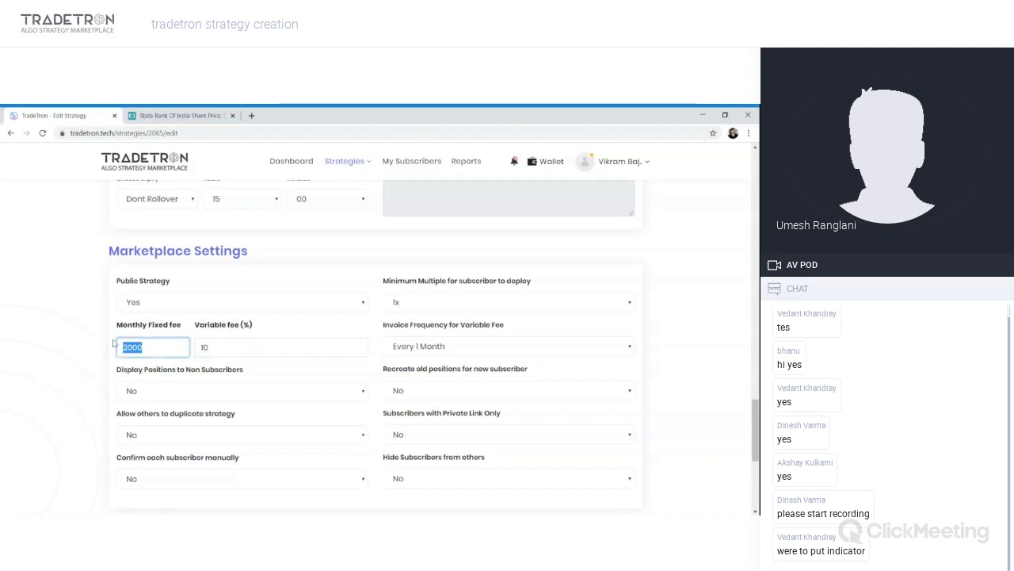
{"action": "type", "text": "000"}
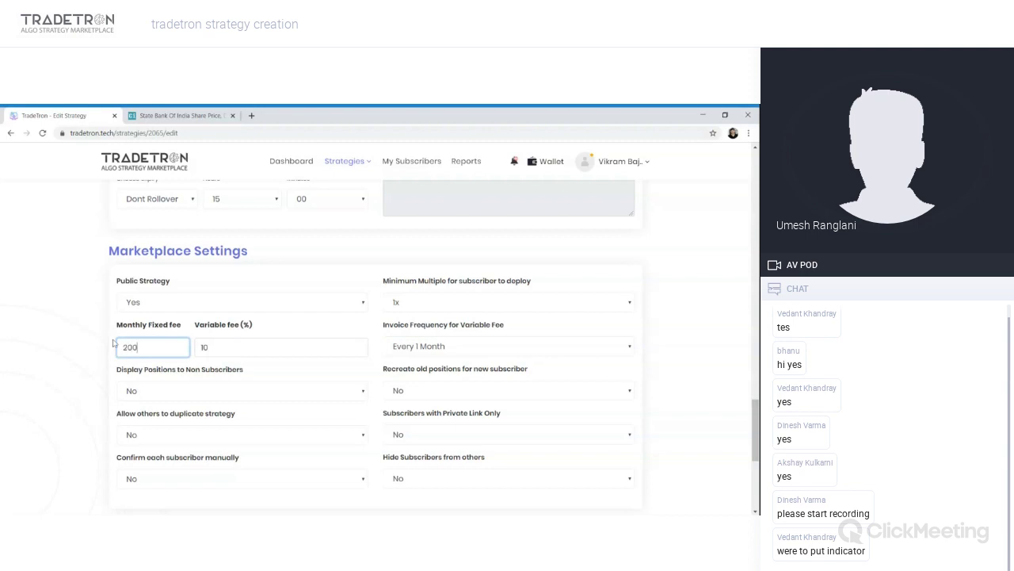
{"action": "type", "text": "0"}
Step: Set both the variable fee and the monthly fixed fee to 0
{"action": "key", "text": "Tab"}
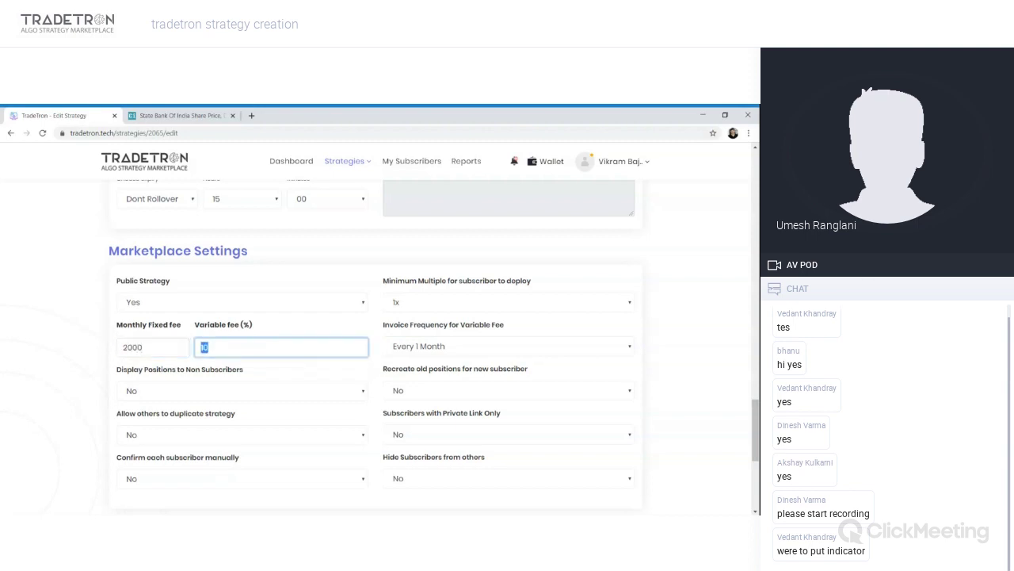
{"action": "type", "text": "0"}
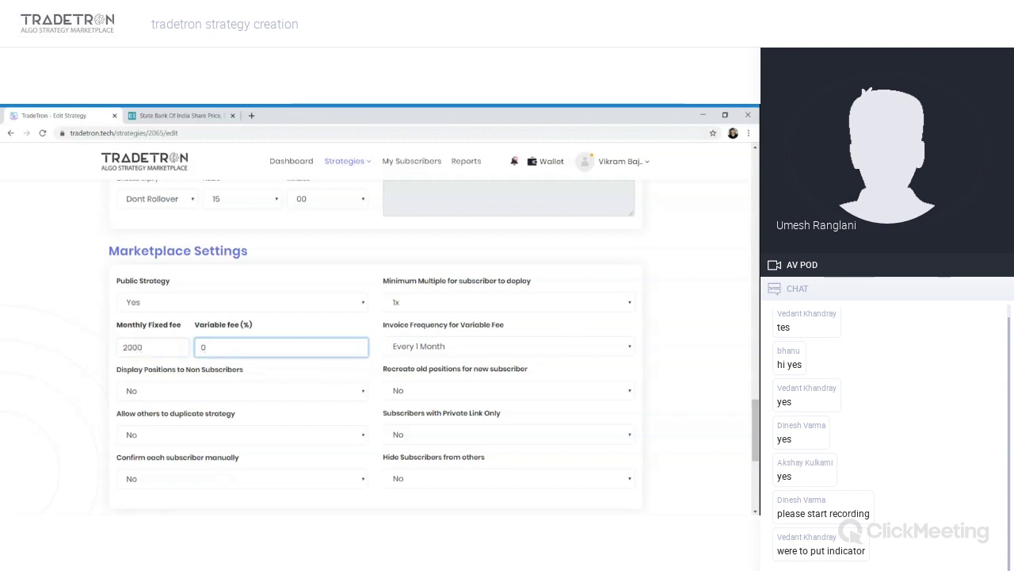
{"action": "key", "text": "shift+Tab"}
{"action": "type", "text": "0"}
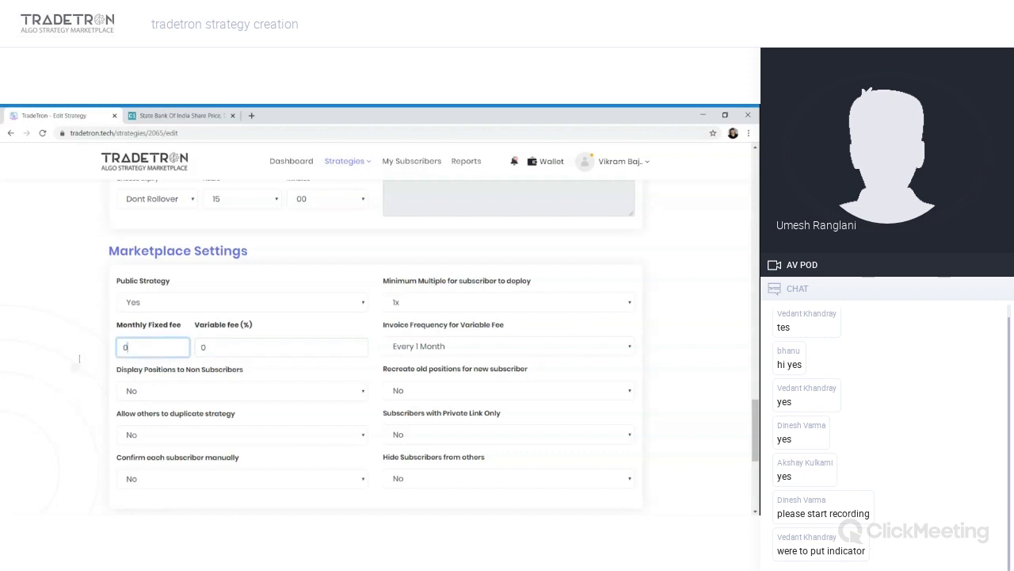
Step: Set displaying positions to non-subscribers, duplication by others and private-link-only subscription to Yes, and update the strategy
{"action": "left_click", "coordinate": [313, 386]}
{"action": "scroll", "coordinate": [301, 401], "scroll_direction": "down", "scroll_amount": 2}
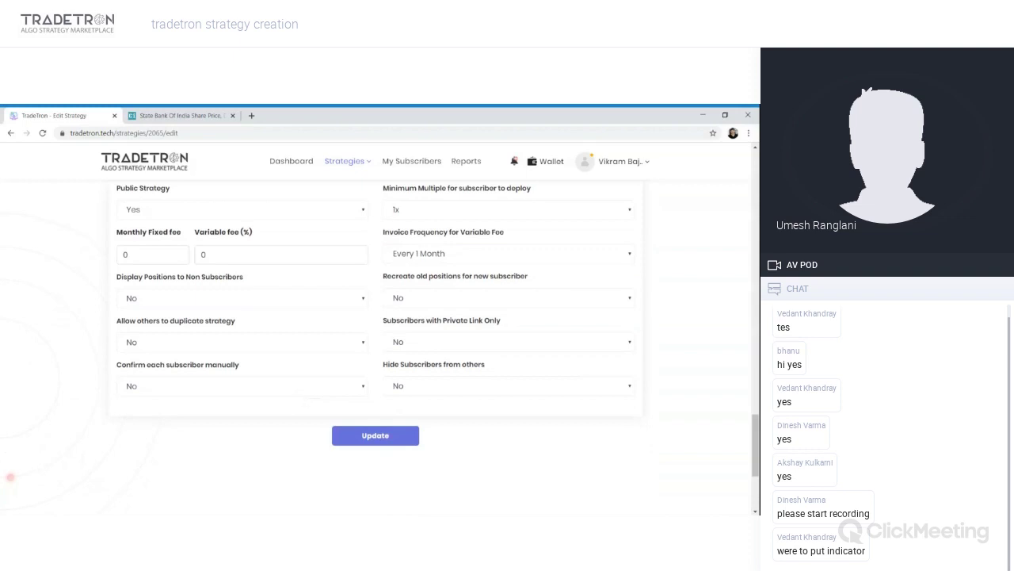
{"action": "left_click", "coordinate": [270, 314]}
{"action": "key", "text": "Down"}
{"action": "left_click", "coordinate": [302, 401]}
{"action": "left_click", "coordinate": [293, 402]}
{"action": "left_click", "coordinate": [268, 355]}
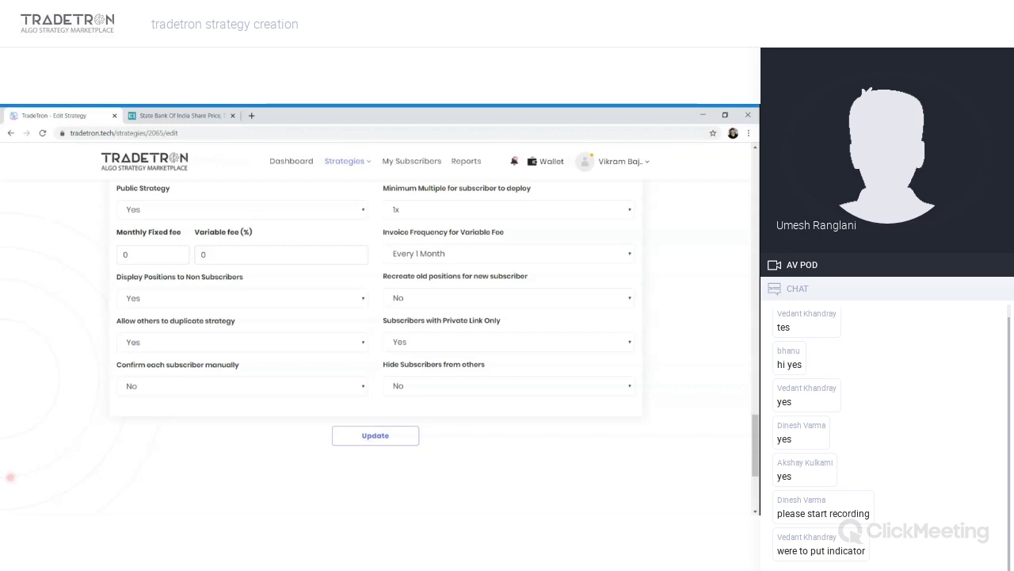
{"action": "left_click", "coordinate": [394, 443]}
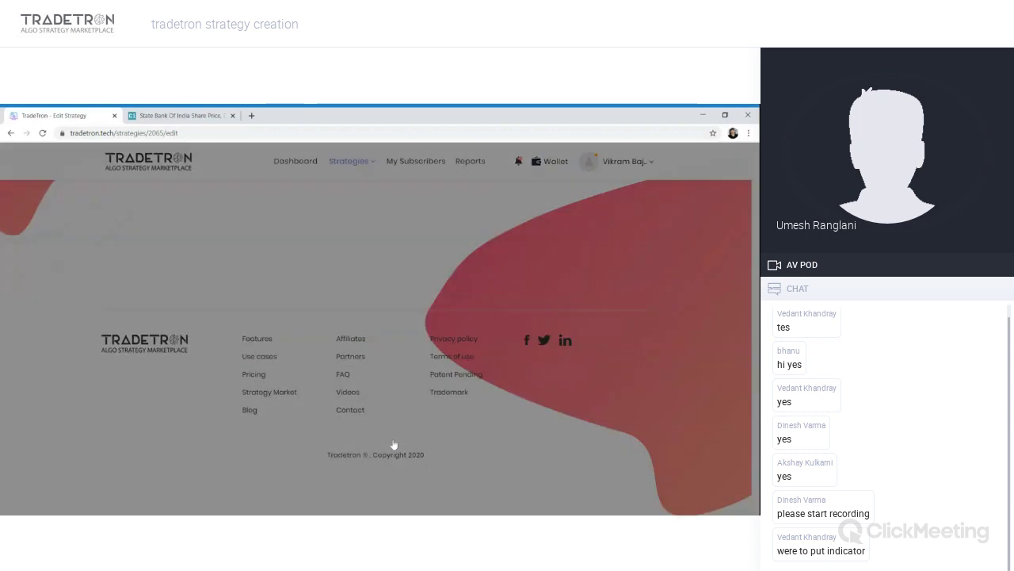
{"action": "left_click", "coordinate": [424, 393]}
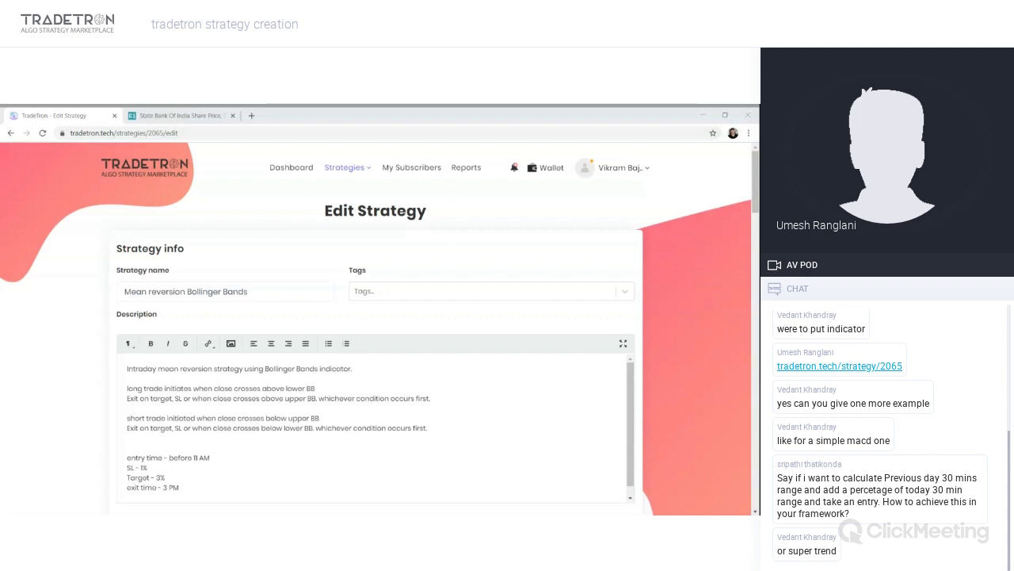
Step: Add a Repair Once section to the strategy's first set, between its entry and exit sections
{"action": "left_click", "coordinate": [123, 132]}
{"action": "scroll", "coordinate": [372, 428], "scroll_direction": "down", "scroll_amount": 1}
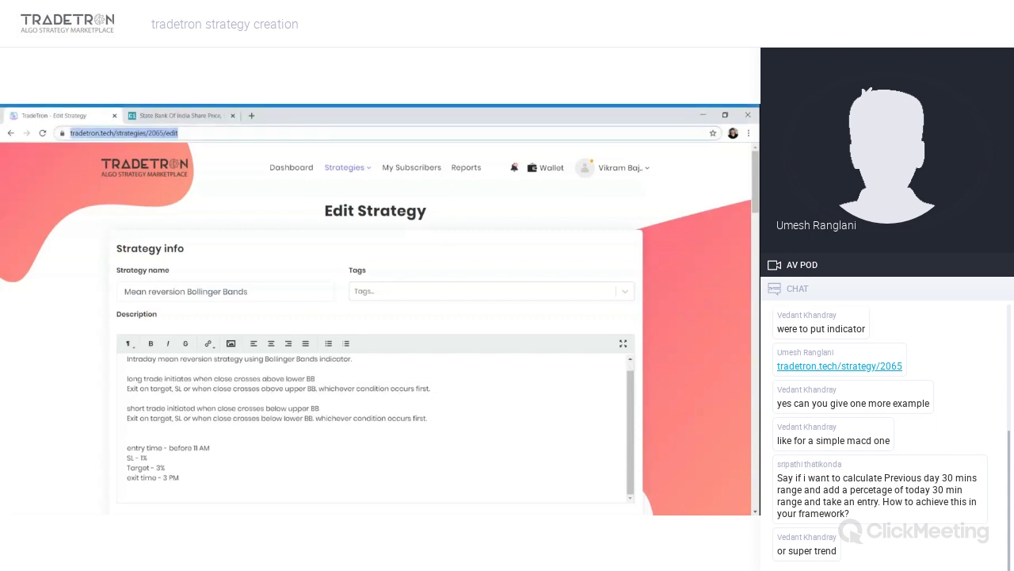
{"action": "scroll", "coordinate": [91, 431], "scroll_direction": "down", "scroll_amount": 10}
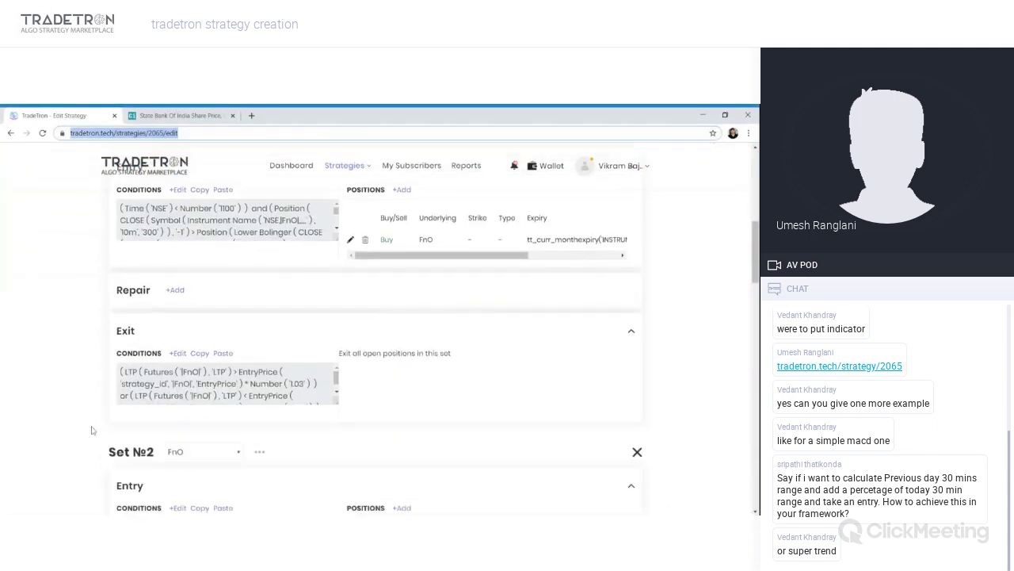
{"action": "scroll", "coordinate": [91, 430], "scroll_direction": "down", "scroll_amount": 3}
{"action": "scroll", "coordinate": [91, 430], "scroll_direction": "up", "scroll_amount": 3}
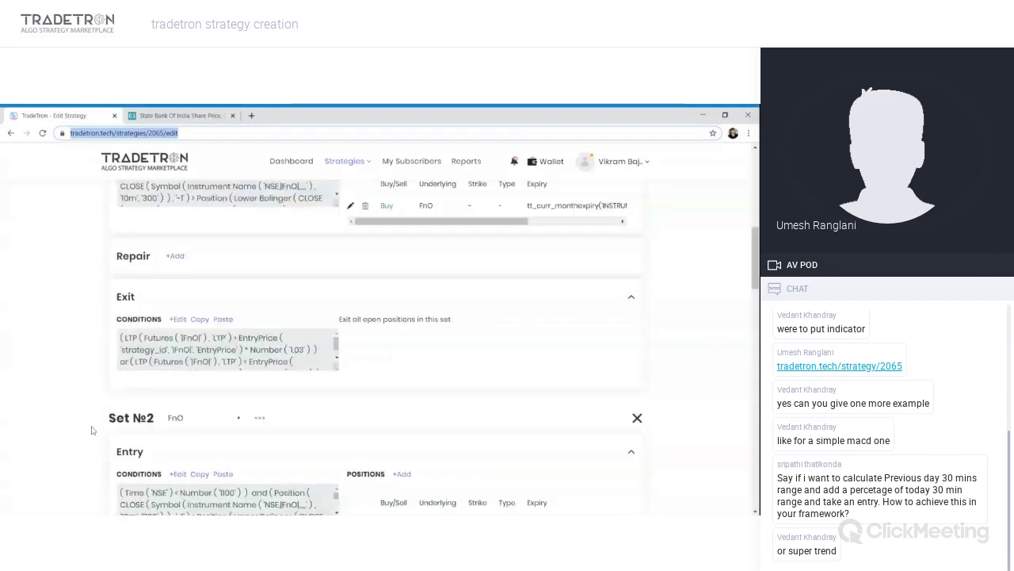
{"action": "key", "text": "ctrl+Tab"}
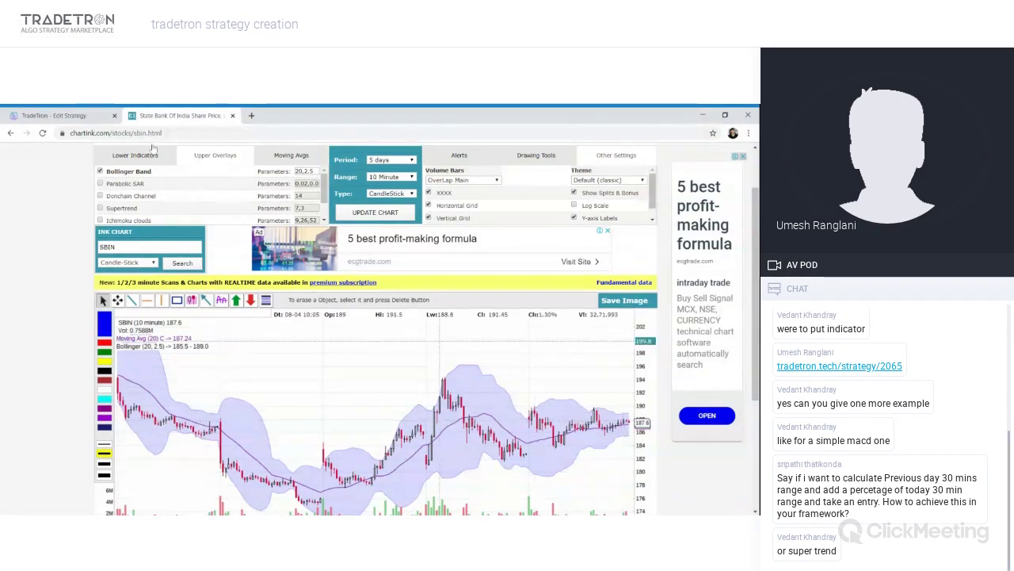
{"action": "left_click", "coordinate": [86, 117]}
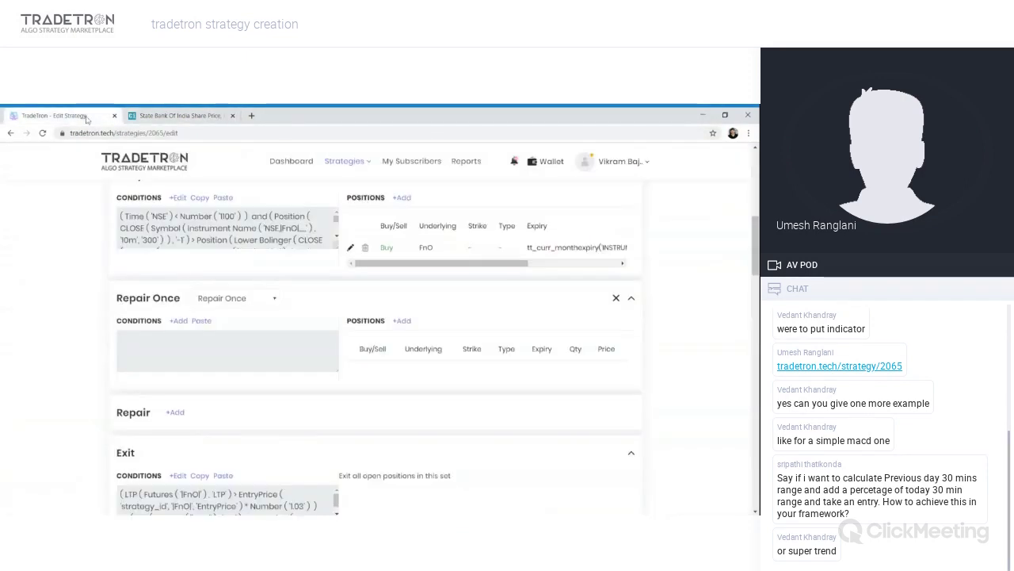
Step: Start a condition for the Repair Once section with the Position keyword and set its position to -1
{"action": "left_click", "coordinate": [187, 321]}
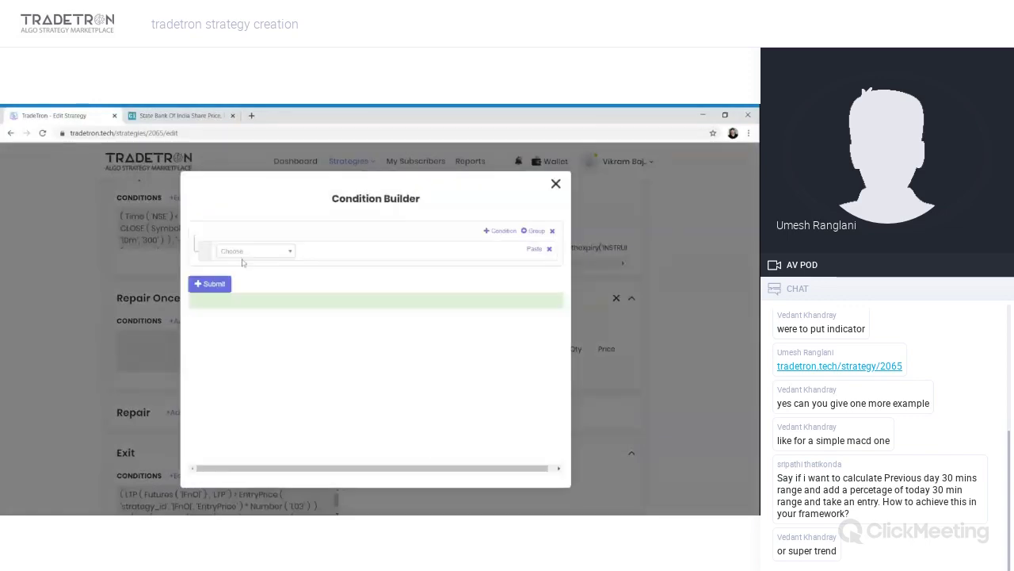
{"action": "left_click", "coordinate": [245, 252]}
{"action": "type", "text": "pos"}
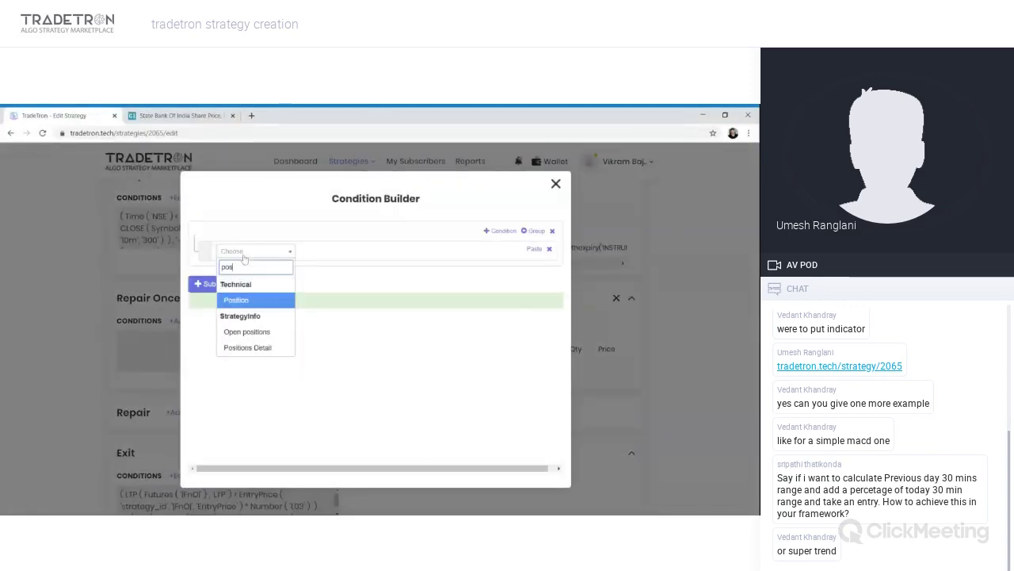
{"action": "key", "text": "Return"}
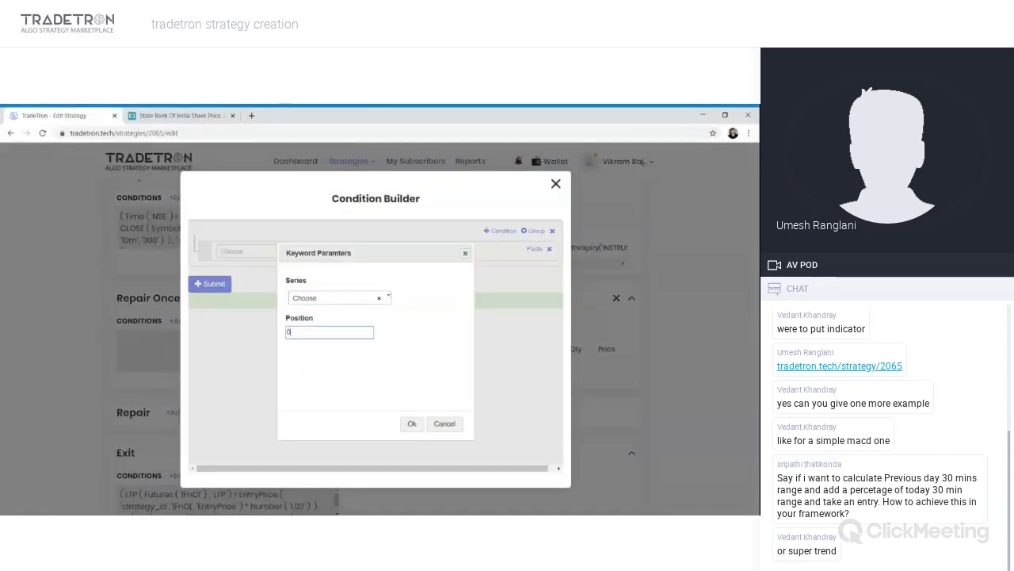
{"action": "key", "text": "Tab"}
{"action": "type", "text": "-1"}
Step: Use MACD as the series of the Position keyword and confirm the keyword parameters
{"action": "left_click", "coordinate": [343, 300]}
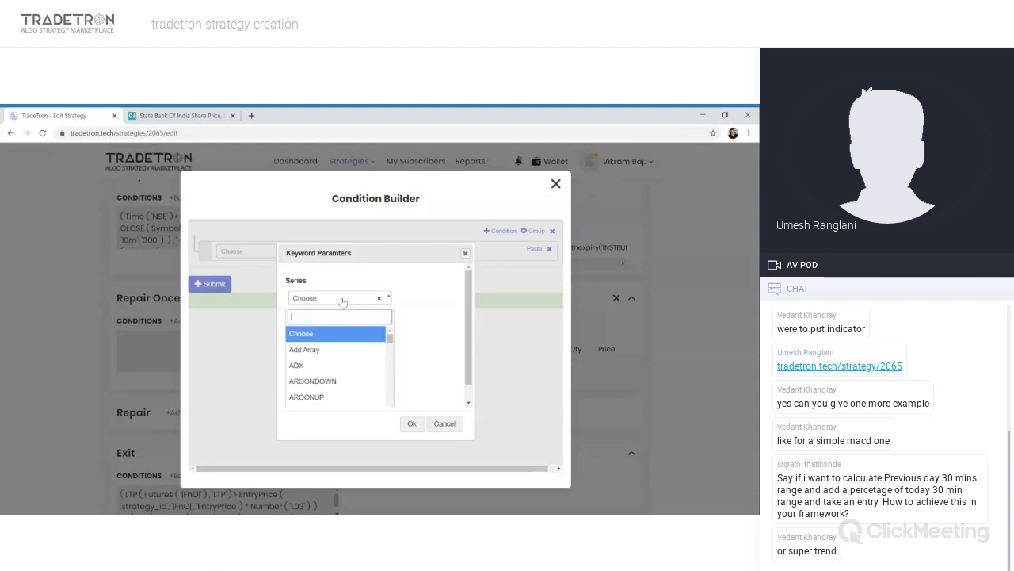
{"action": "scroll", "coordinate": [330, 360], "scroll_direction": "down", "scroll_amount": 5}
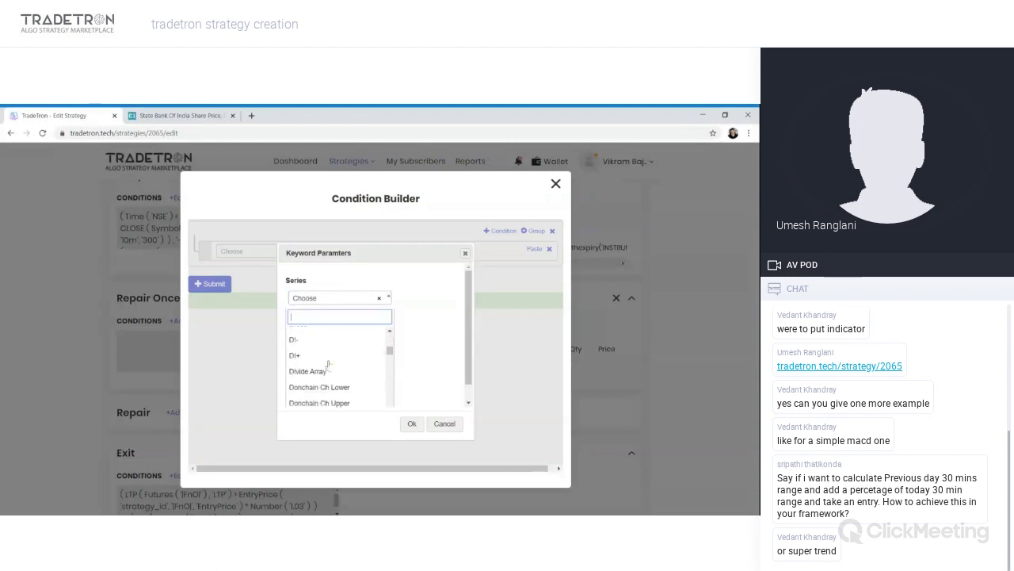
{"action": "scroll", "coordinate": [329, 363], "scroll_direction": "down", "scroll_amount": 5}
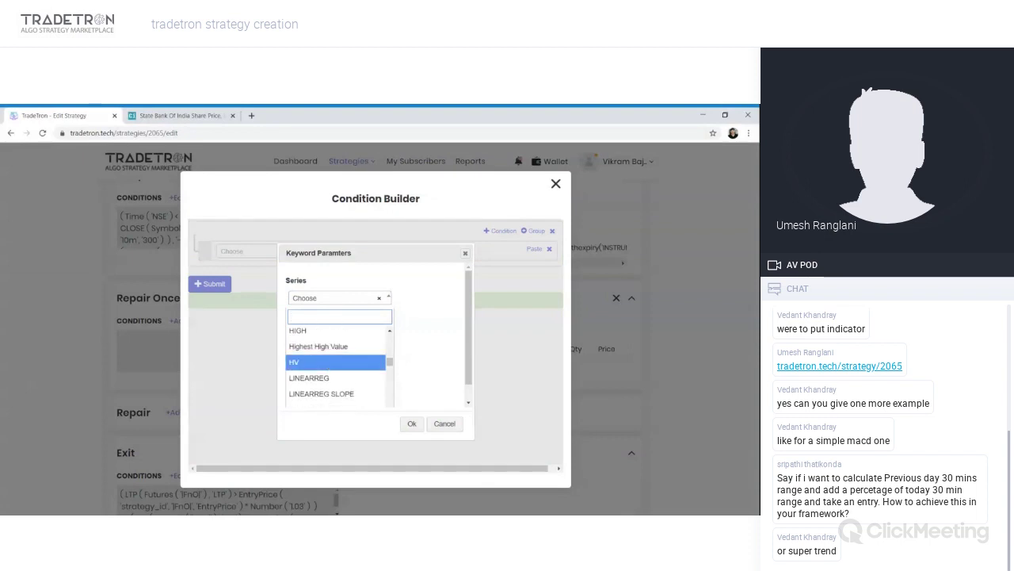
{"action": "type", "text": "macd"}
{"action": "key", "text": "Up"}
{"action": "key", "text": "Up"}
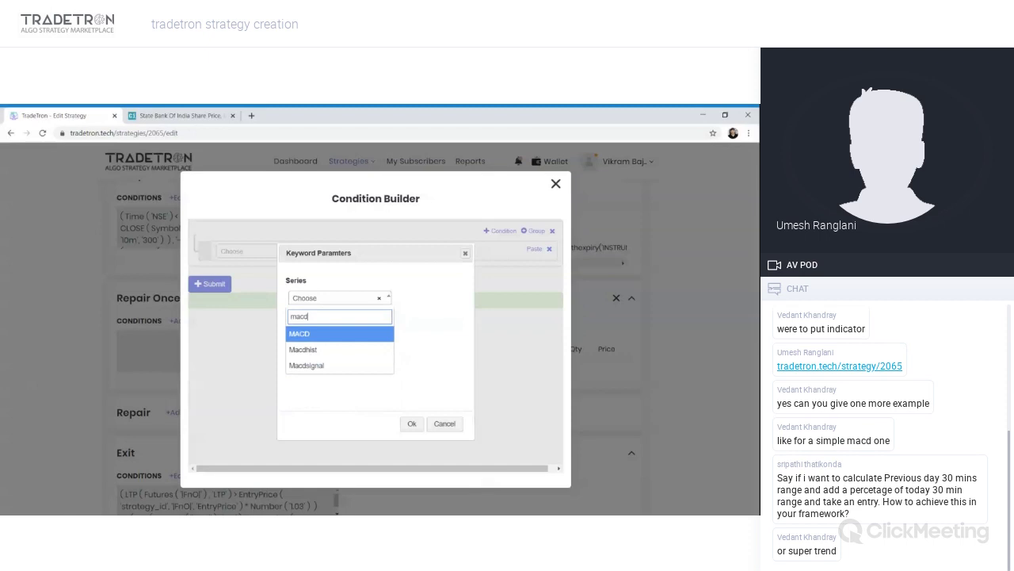
{"action": "key", "text": "Return"}
{"action": "left_click", "coordinate": [411, 424]}
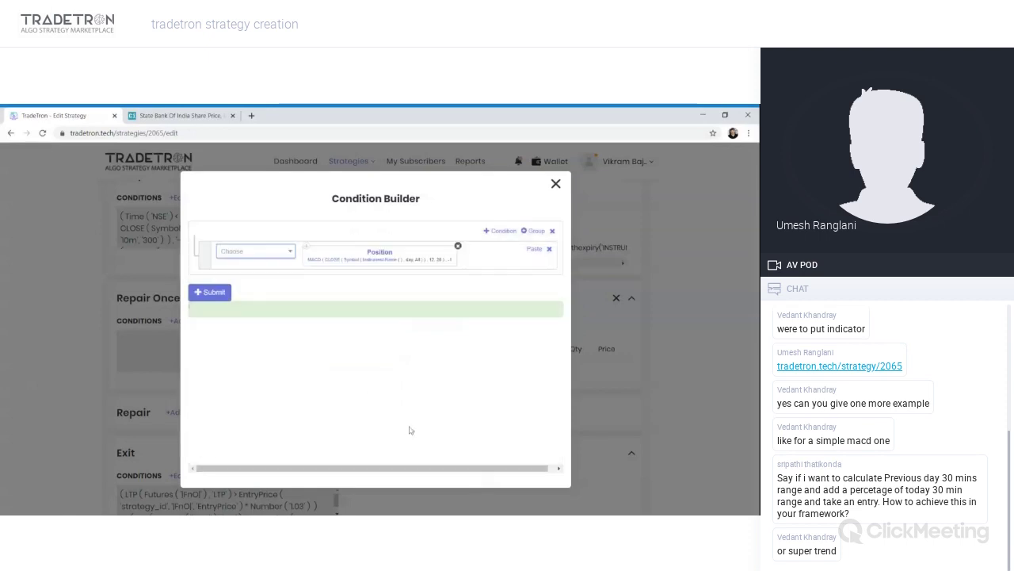
Step: Examine the fast and slow periods in the MACD parameters, leaving them as they are
{"action": "left_click", "coordinate": [314, 264]}
{"action": "left_click", "coordinate": [311, 332]}
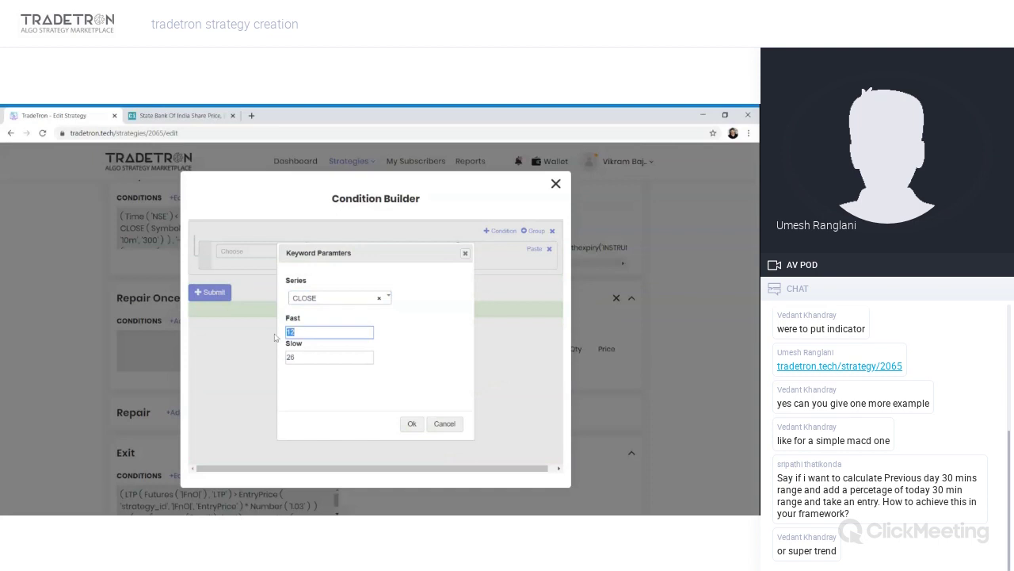
{"action": "key", "text": "Tab"}
{"action": "key", "text": "ctrl+a"}
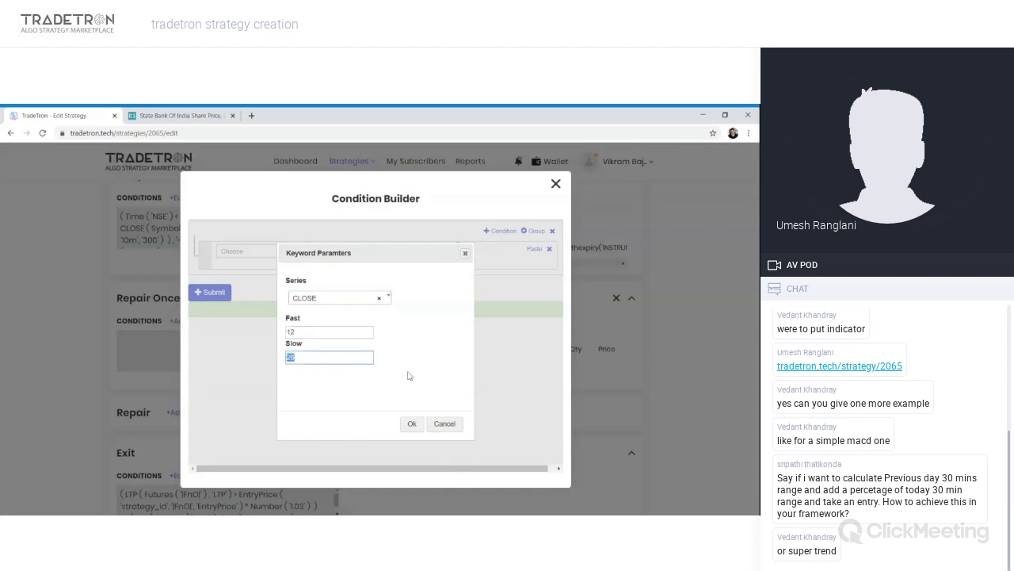
{"action": "left_click", "coordinate": [442, 424]}
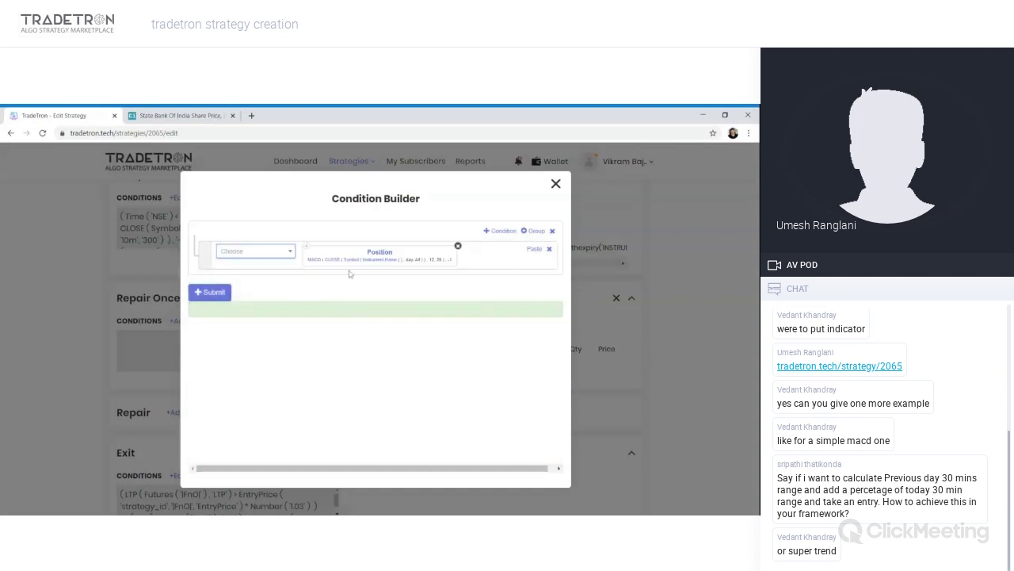
Step: Set the candle type of the MACD's close-price symbol to 3m
{"action": "left_click", "coordinate": [349, 264]}
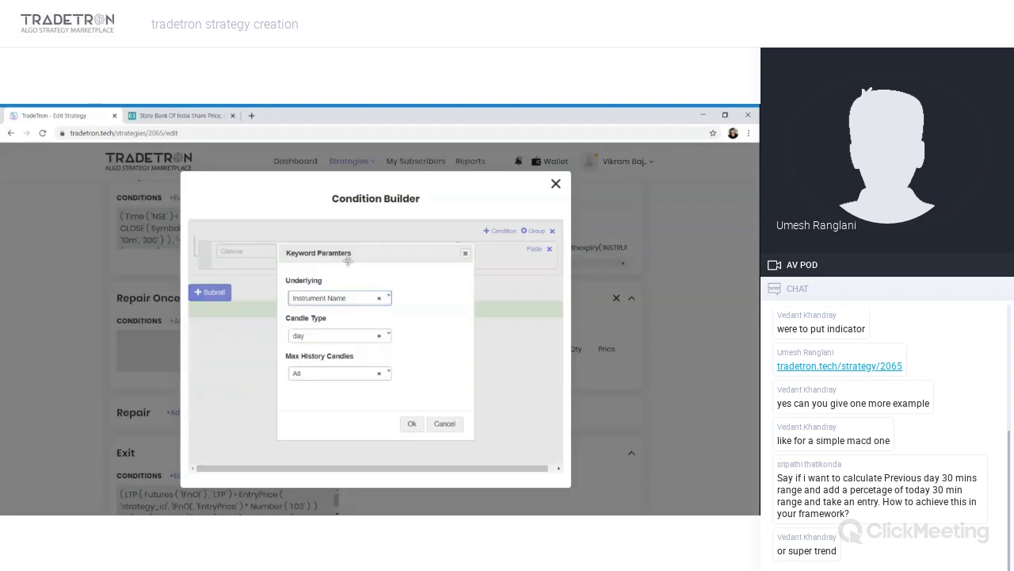
{"action": "left_click", "coordinate": [339, 338]}
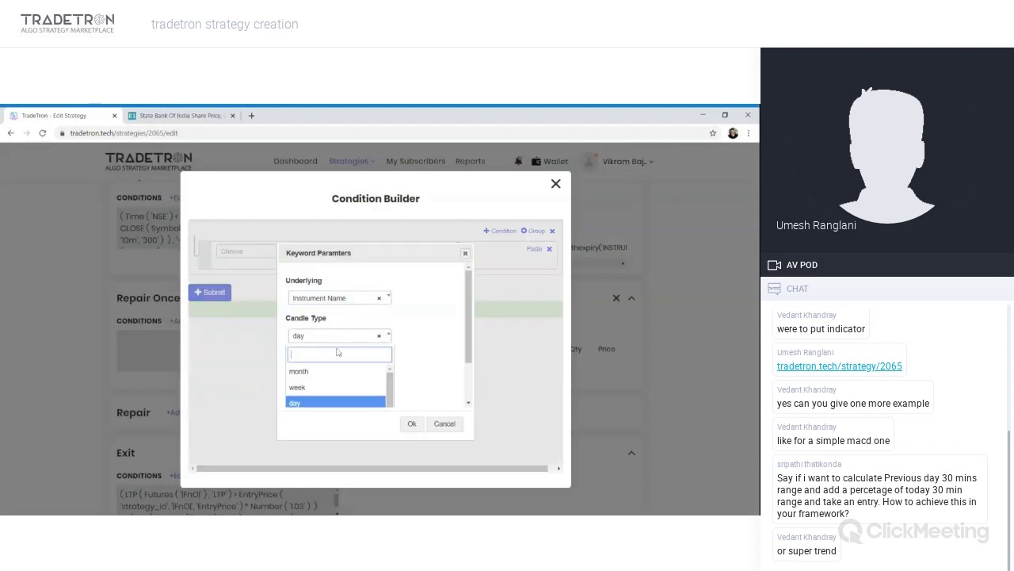
{"action": "type", "text": "1"}
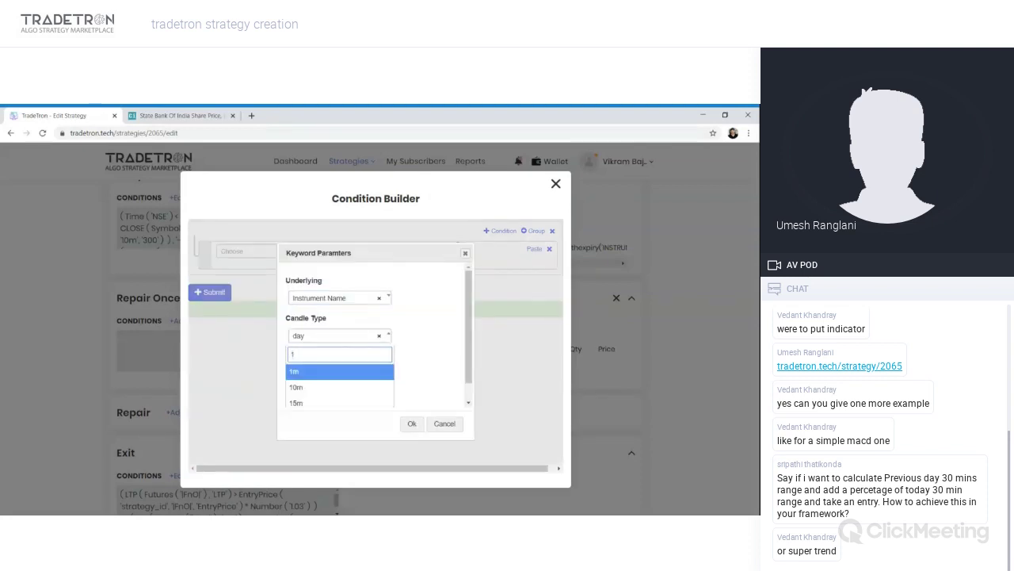
{"action": "key", "text": "BackSpace"}
{"action": "type", "text": "3"}
{"action": "key", "text": "Return"}
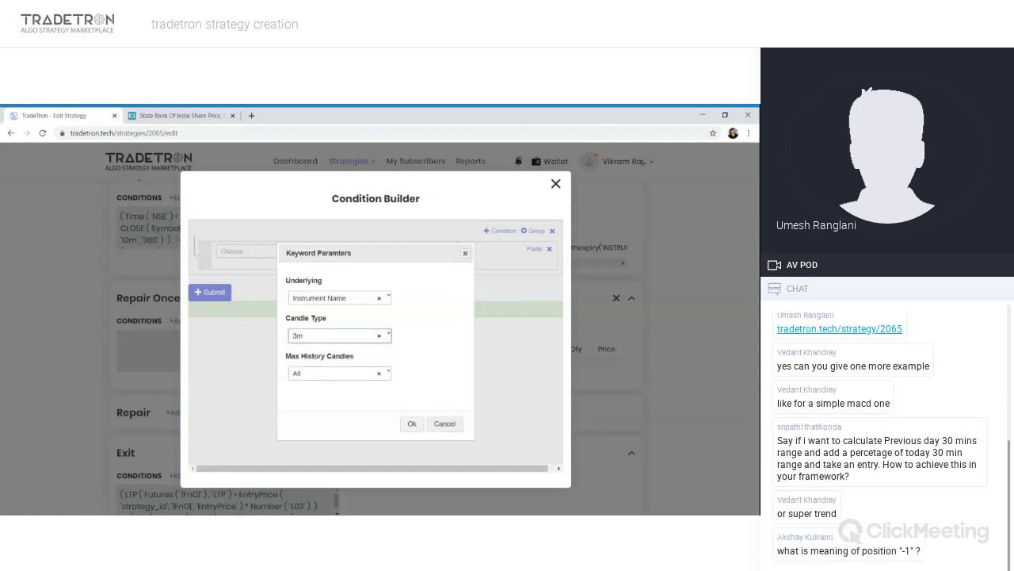
{"action": "left_click", "coordinate": [418, 423]}
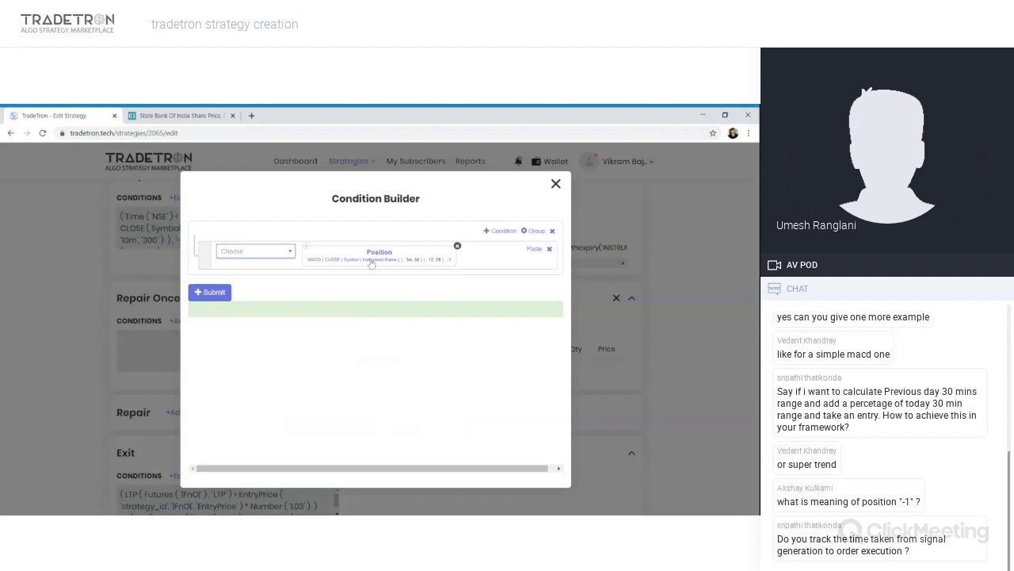
Step: Set the symbol's instrument to the NSE exchange with NSE - HDFC as the underlying
{"action": "left_click", "coordinate": [371, 264]}
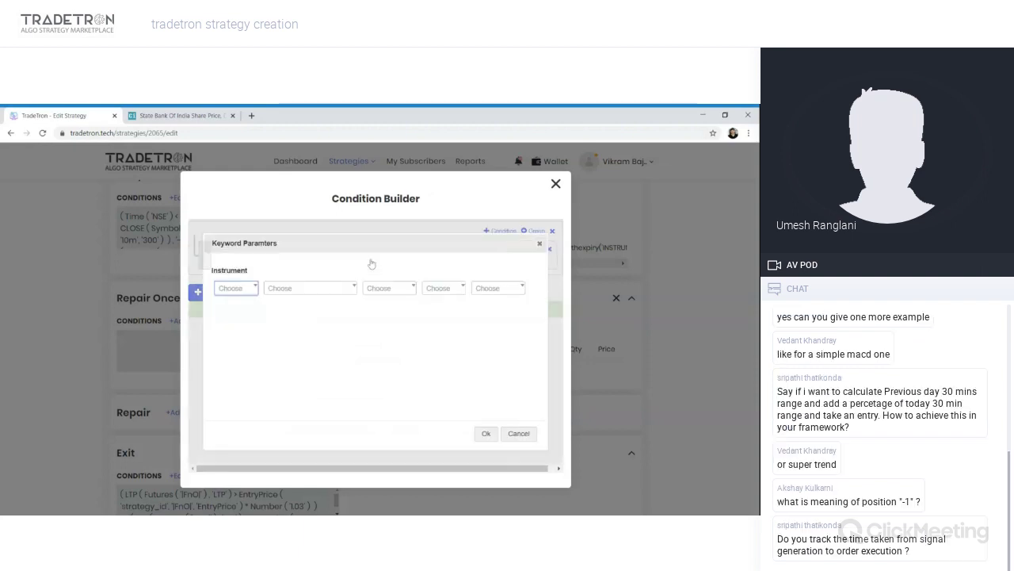
{"action": "left_click", "coordinate": [250, 290]}
{"action": "type", "text": "nse"}
{"action": "key", "text": "Return"}
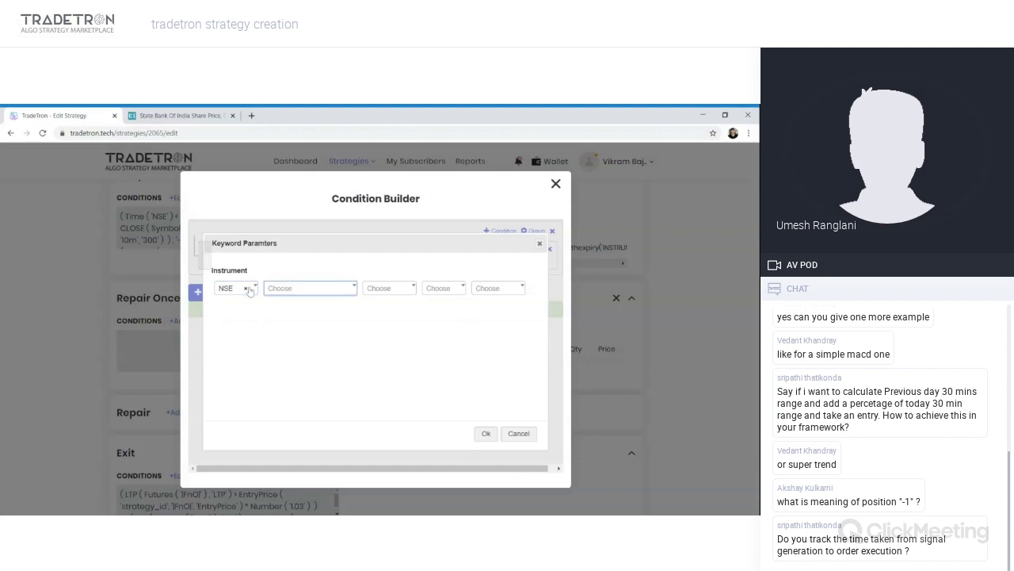
{"action": "left_click", "coordinate": [309, 287]}
{"action": "type", "text": "hdf"}
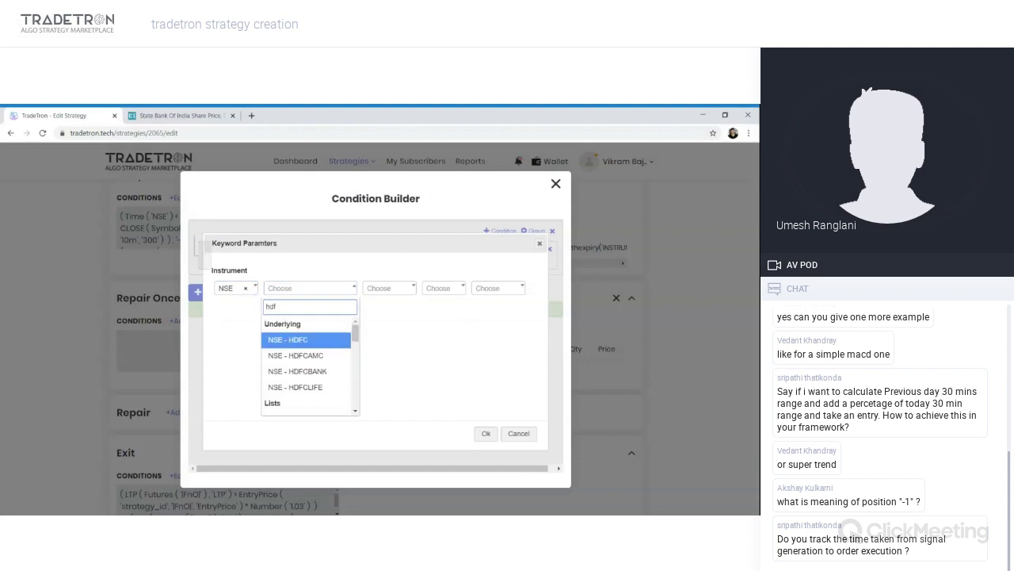
{"action": "key", "text": "Return"}
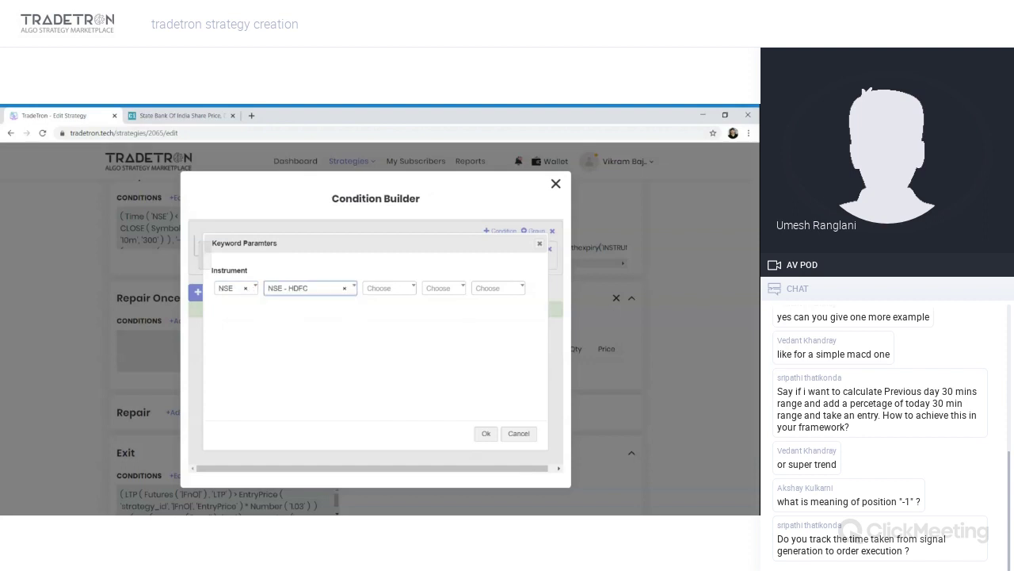
Step: Change the instrument's underlying to List - NIFTY 50
{"action": "left_click", "coordinate": [326, 296]}
{"action": "type", "text": "list"}
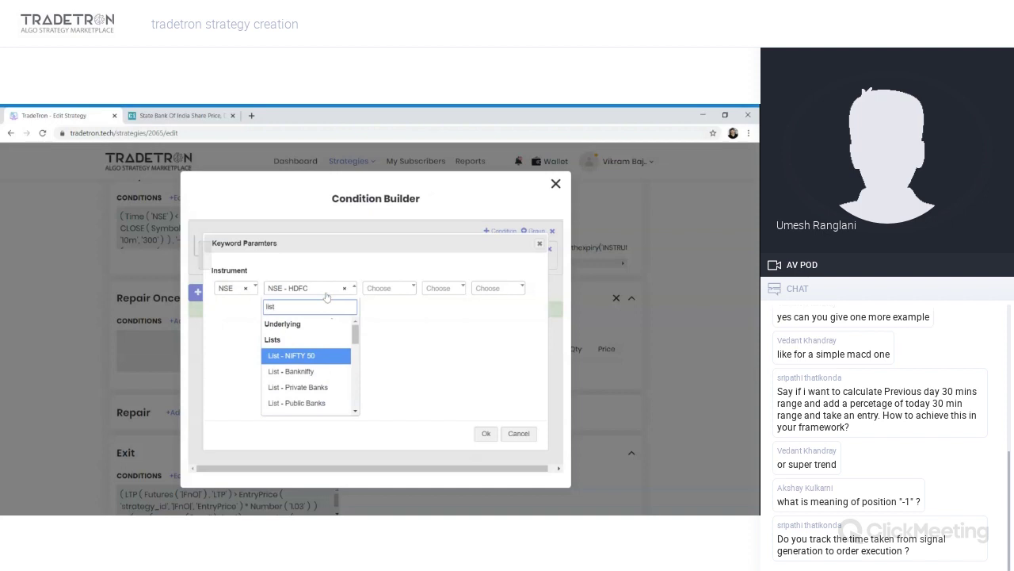
{"action": "key", "text": "Return"}
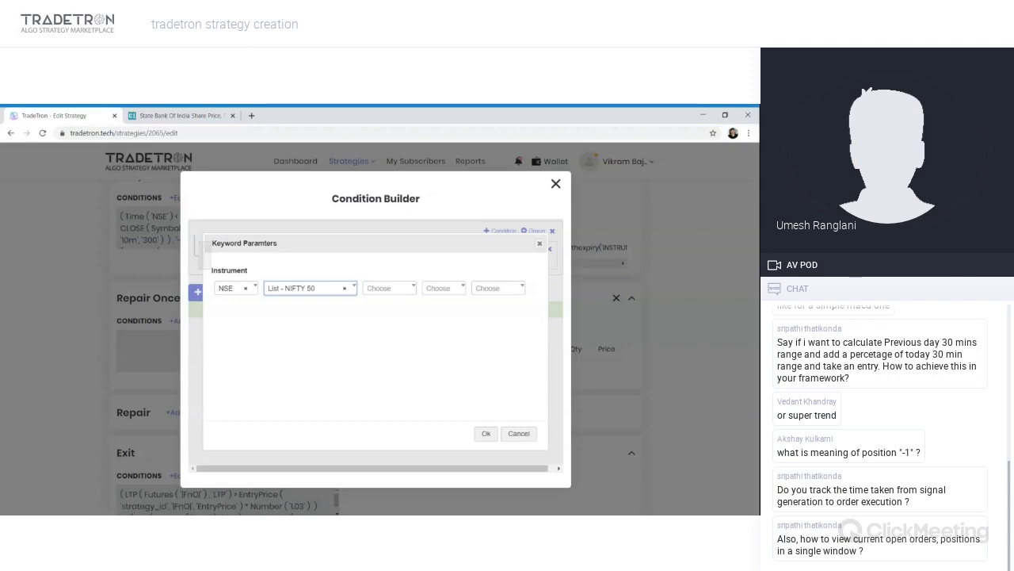
Step: Change the instrument's exchange to NFO and its underlying to NFO - HDFCBANK
{"action": "left_click", "coordinate": [242, 291]}
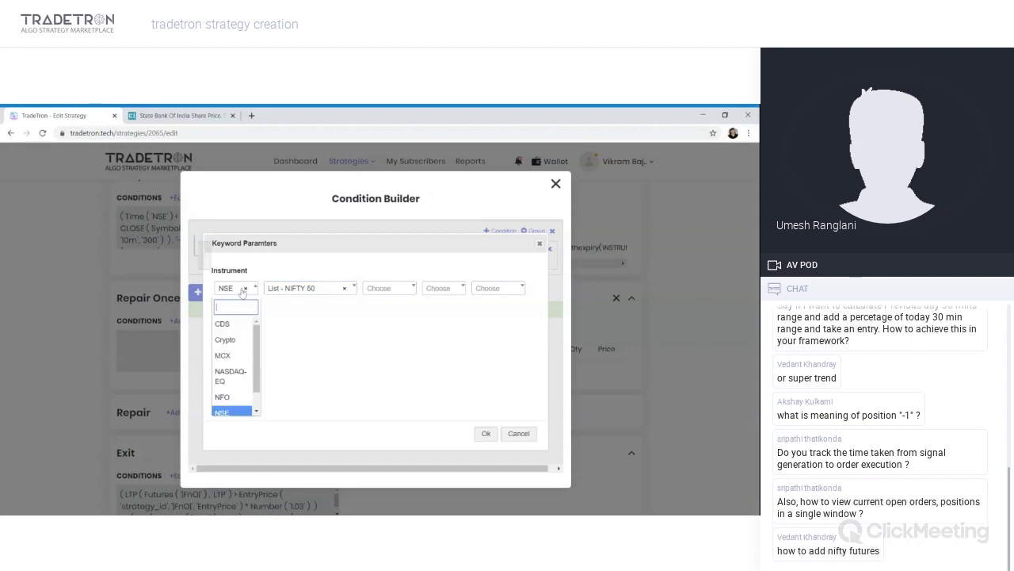
{"action": "type", "text": "nfo"}
{"action": "key", "text": "Tab"}
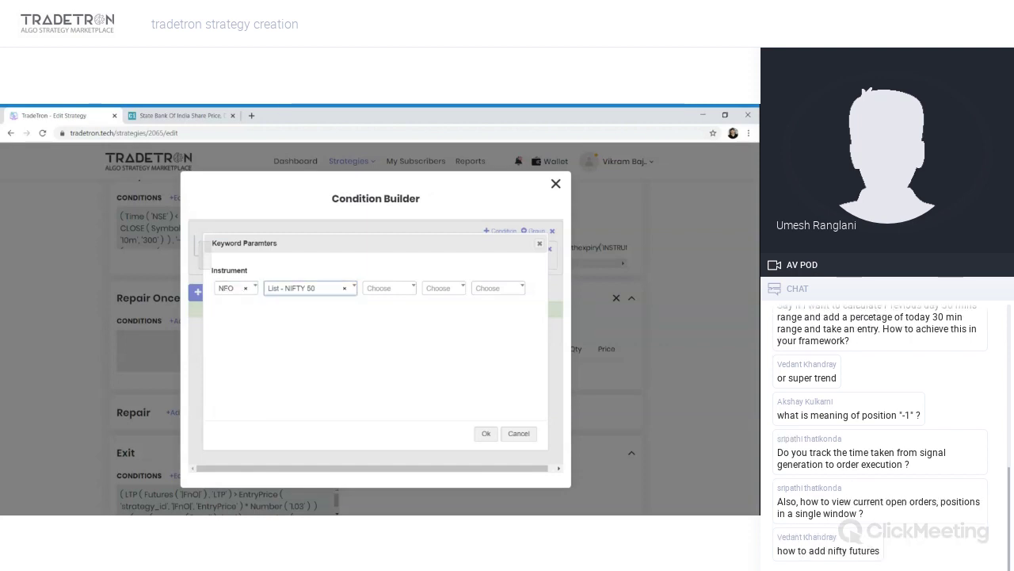
{"action": "key", "text": "Tab"}
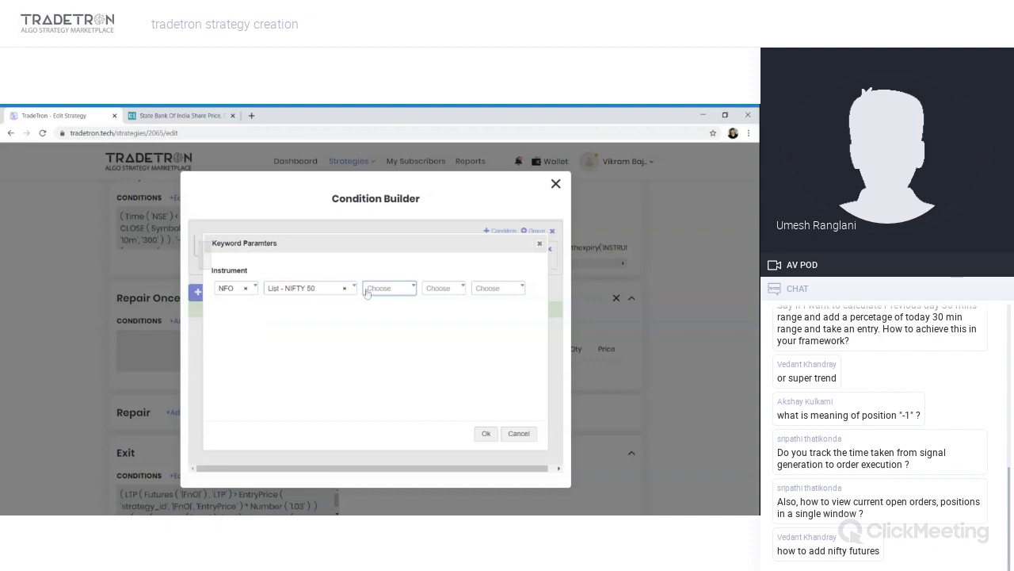
{"action": "key", "text": "Down"}
{"action": "left_click", "coordinate": [316, 290]}
{"action": "left_click", "coordinate": [316, 290]}
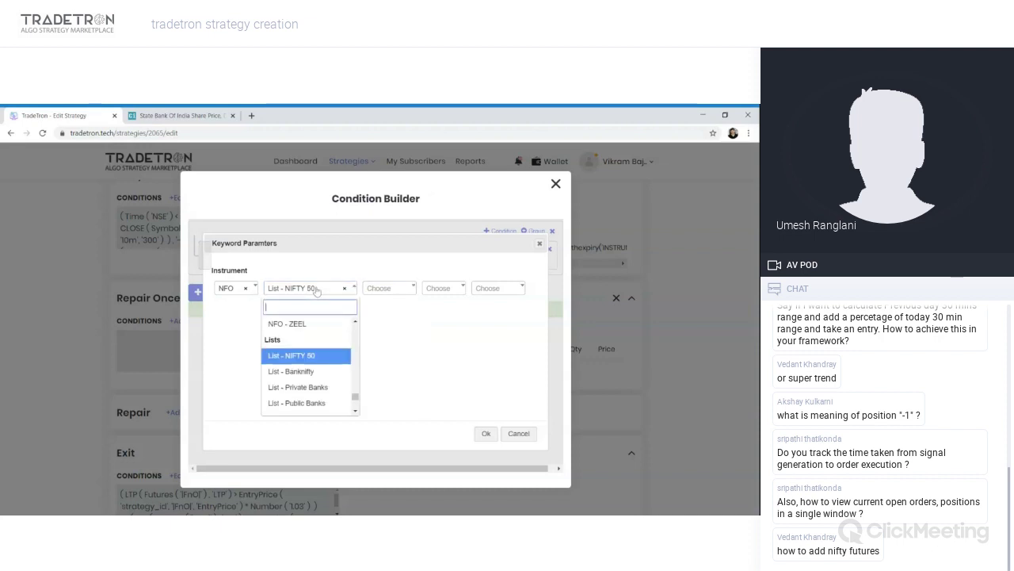
{"action": "type", "text": "hdfc"}
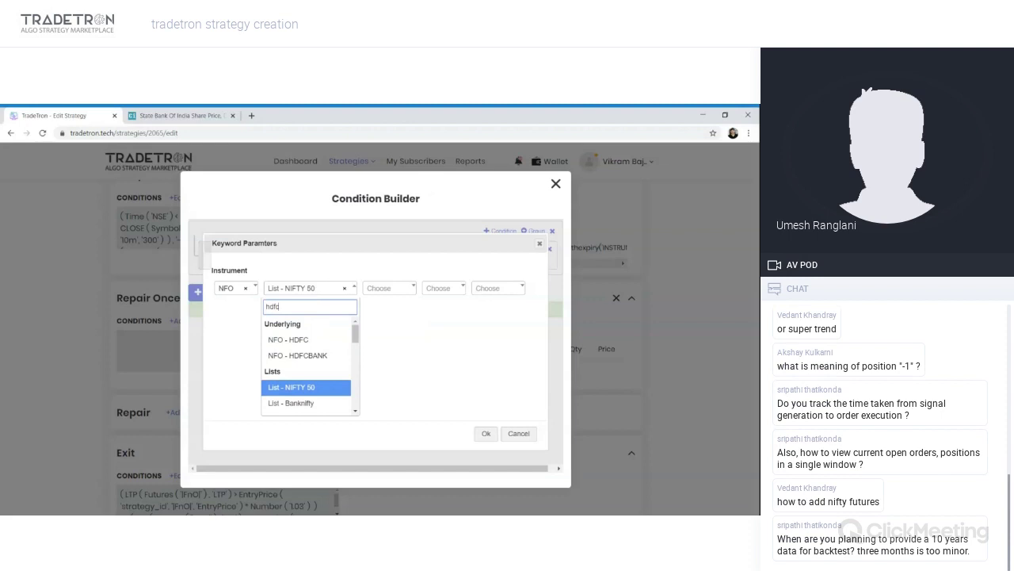
{"action": "key", "text": "Up"}
{"action": "key", "text": "Return"}
Step: Set the expiry of the HDFCBANK instrument to Current Month
{"action": "key", "text": "Tab"}
{"action": "key", "text": "Down"}
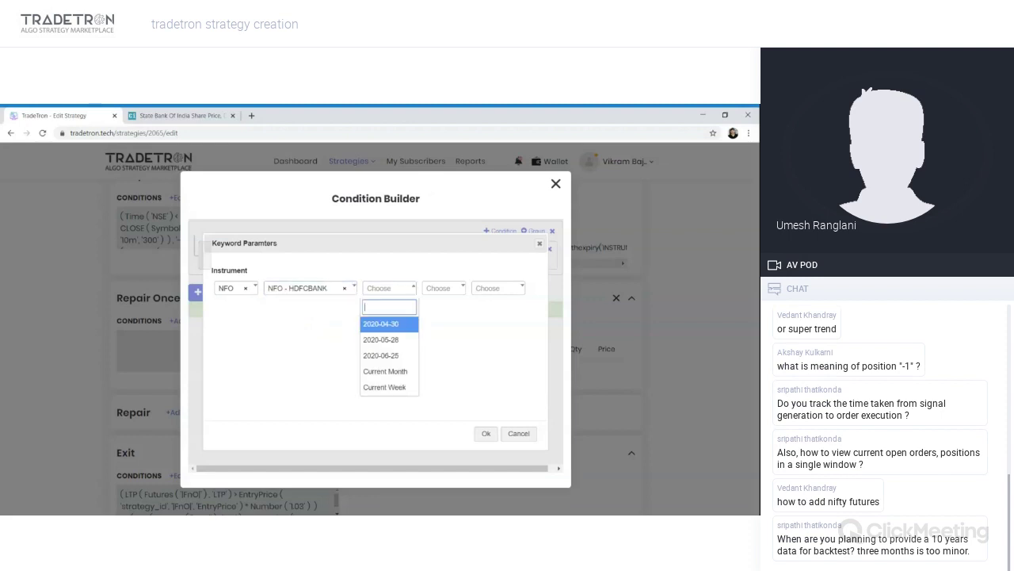
{"action": "key", "text": "Down"}
{"action": "key", "text": "Down"}
{"action": "key", "text": "Down"}
{"action": "key", "text": "Return"}
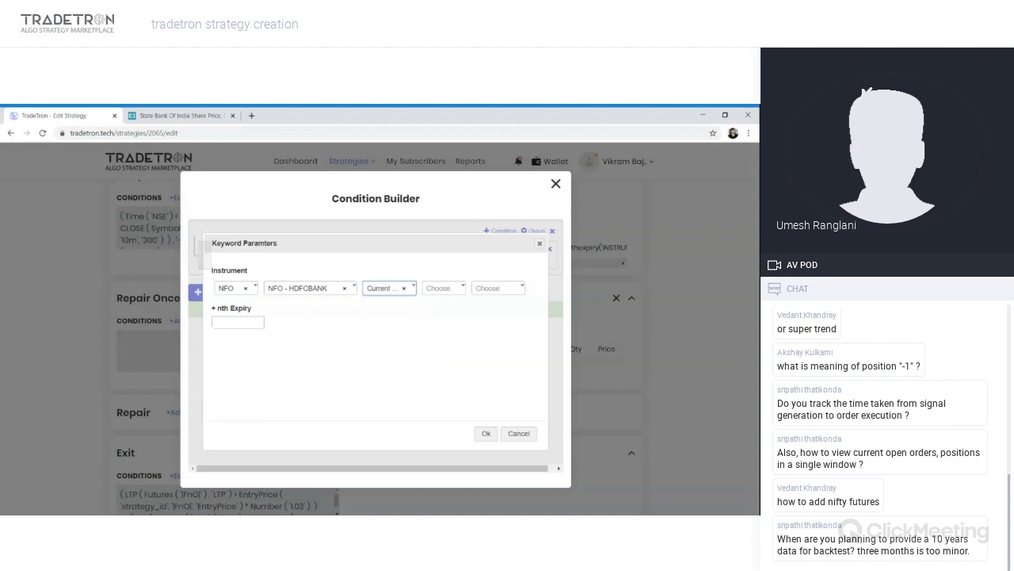
Step: Change the instrument's underlying to List - NIFTY 50 and apply the instrument parameters
{"action": "left_click", "coordinate": [318, 291]}
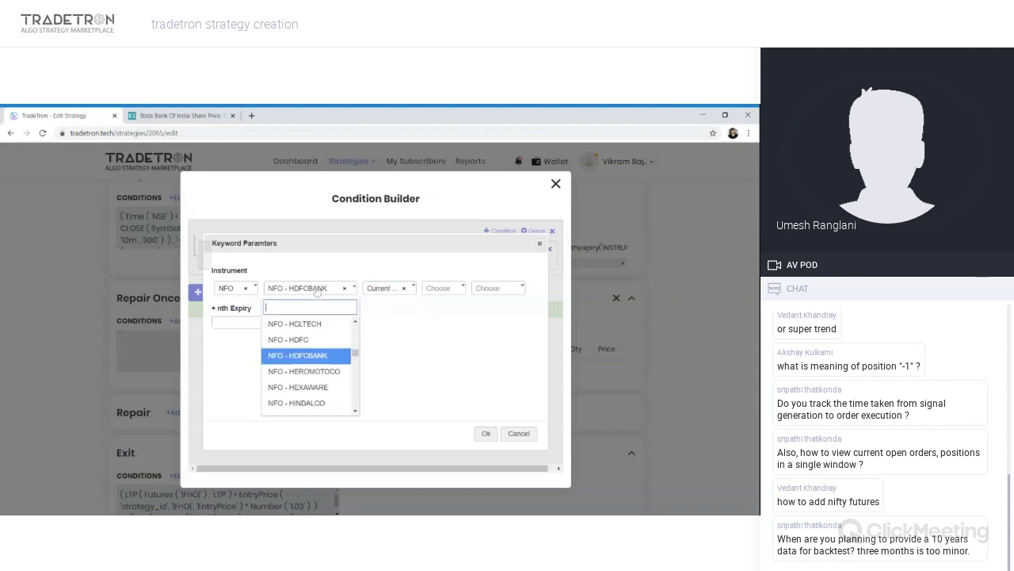
{"action": "type", "text": "nif"}
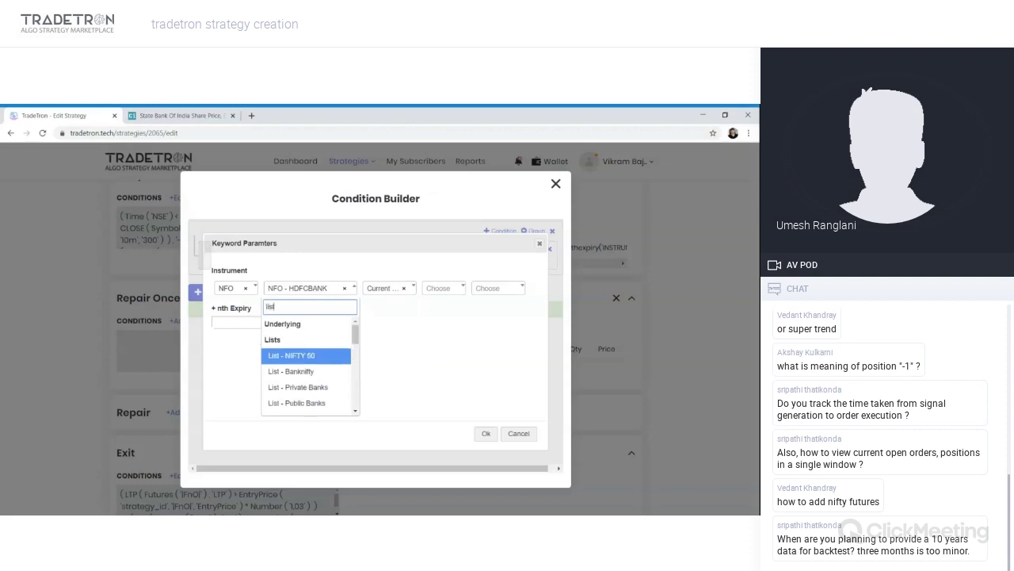
{"action": "key", "text": "Return"}
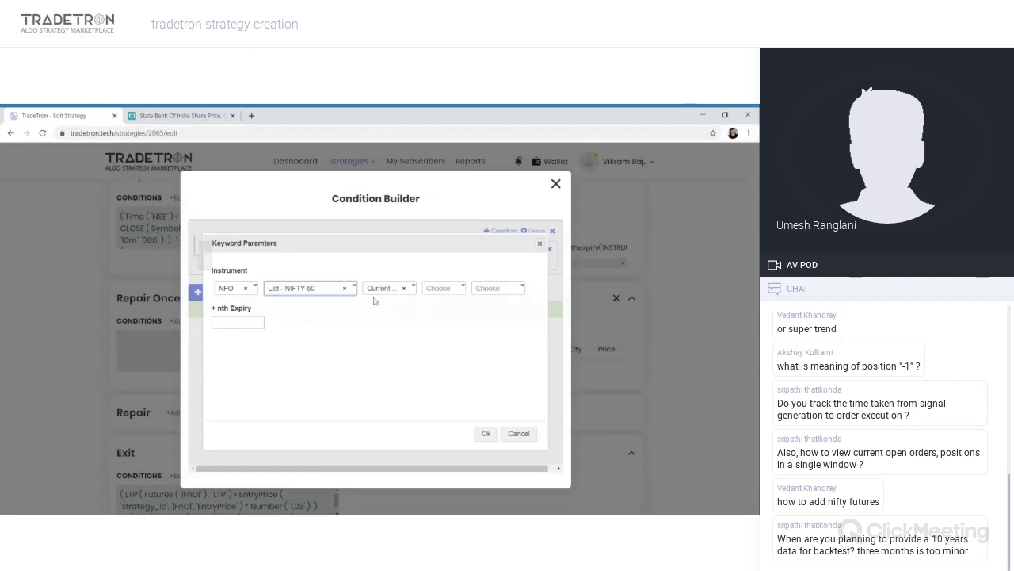
{"action": "left_click", "coordinate": [487, 433]}
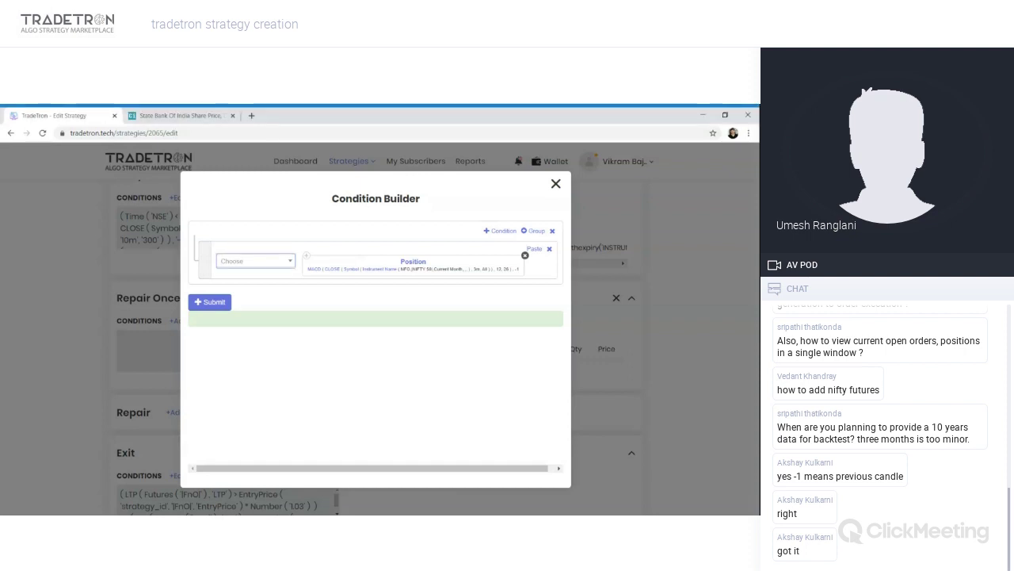
Step: Add a second condition to the group and choose the ORB keyword for it
{"action": "left_click", "coordinate": [500, 231]}
{"action": "left_click", "coordinate": [259, 298]}
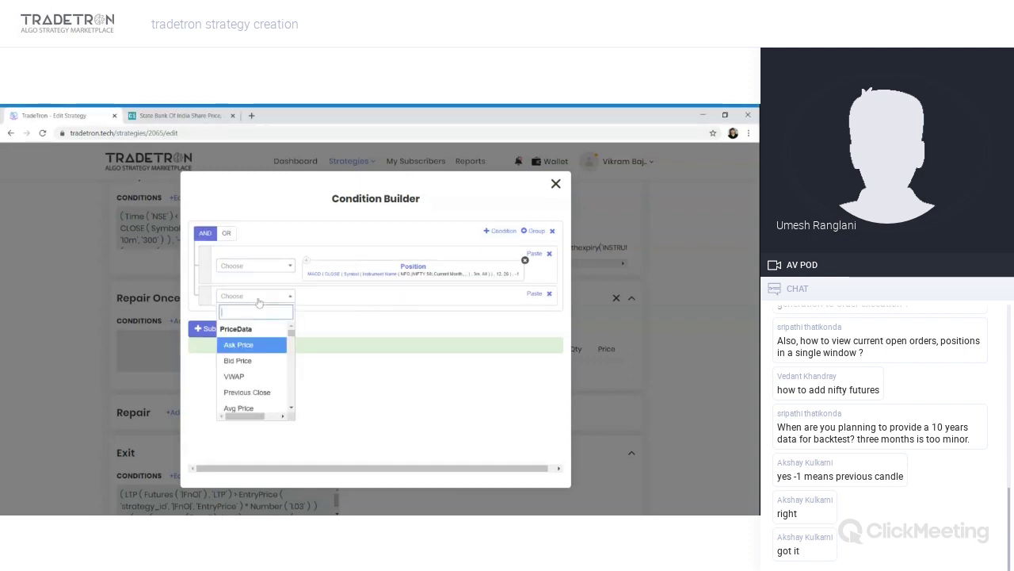
{"action": "type", "text": "high"}
{"action": "key", "text": "Return"}
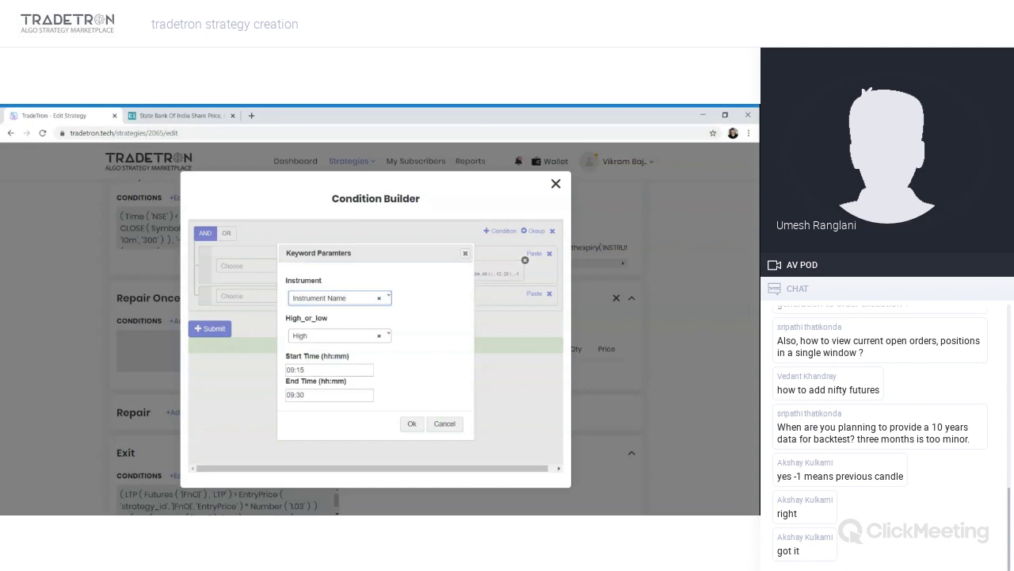
Step: Keep the ORB keyword on High, set its end time to 09:45 and apply the parameters
{"action": "left_click", "coordinate": [332, 338]}
{"action": "scroll", "coordinate": [321, 400], "scroll_direction": "down", "scroll_amount": 1}
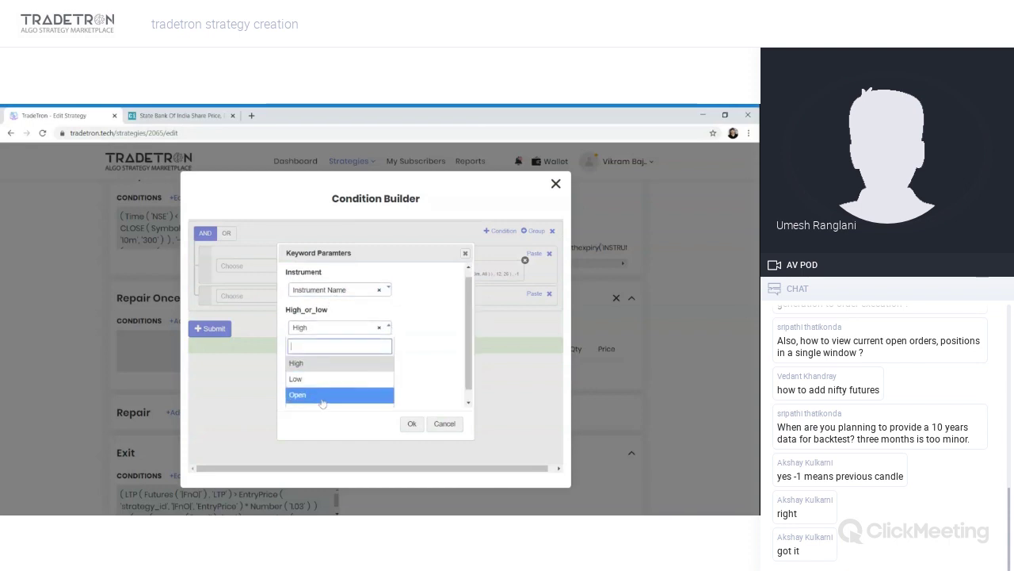
{"action": "left_click", "coordinate": [321, 352]}
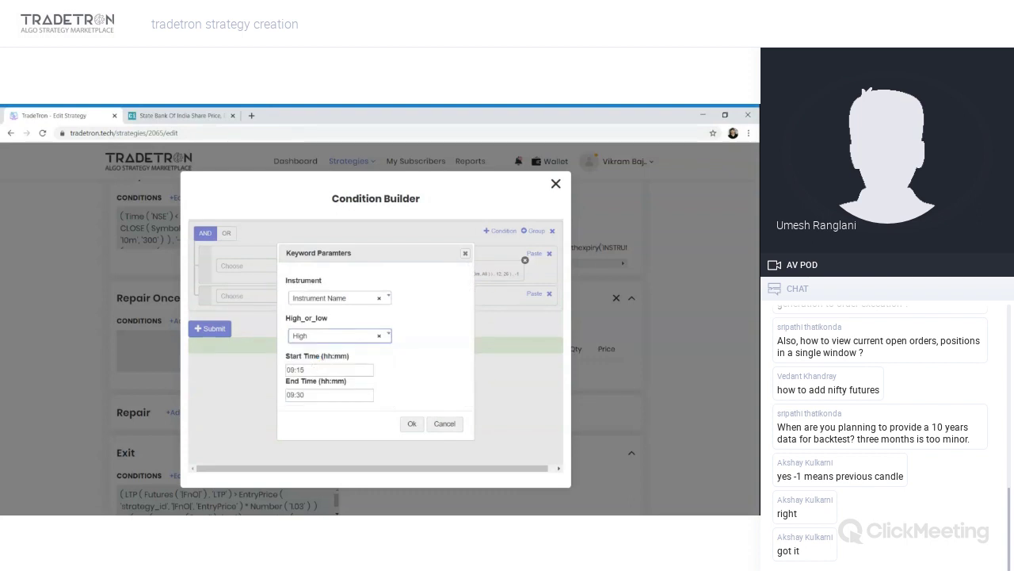
{"action": "double_click", "coordinate": [300, 394]}
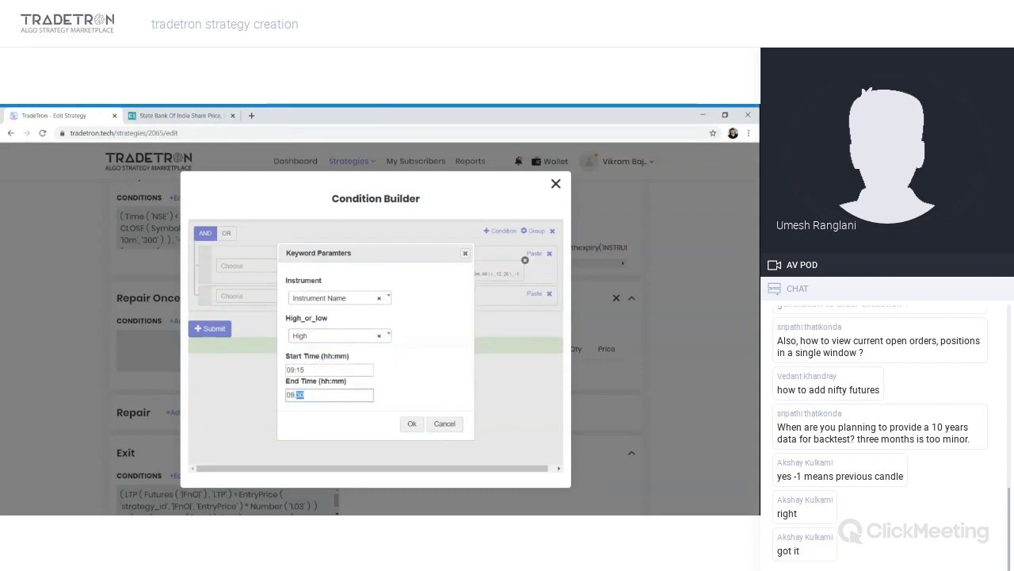
{"action": "type", "text": "45"}
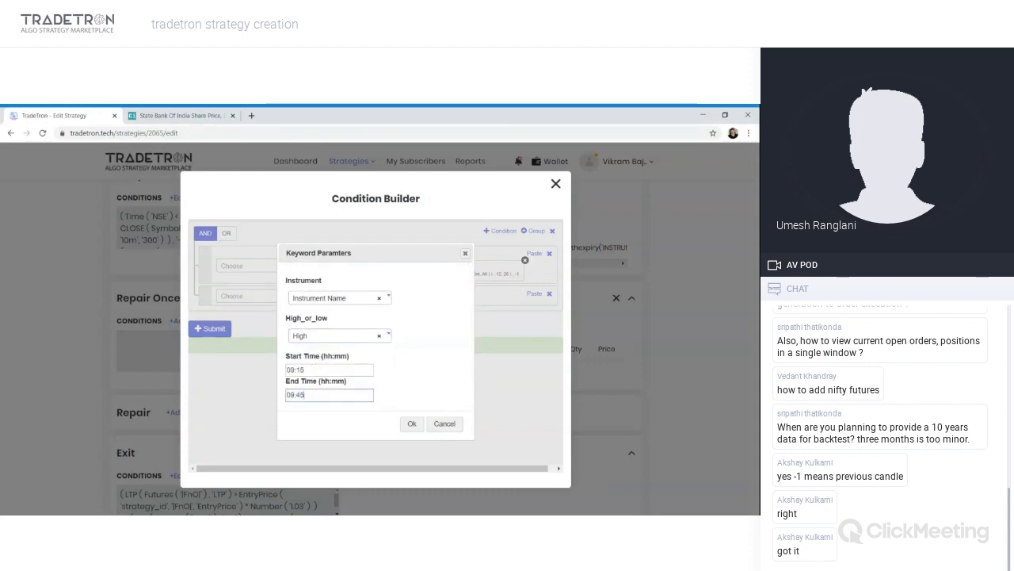
{"action": "left_click", "coordinate": [412, 424]}
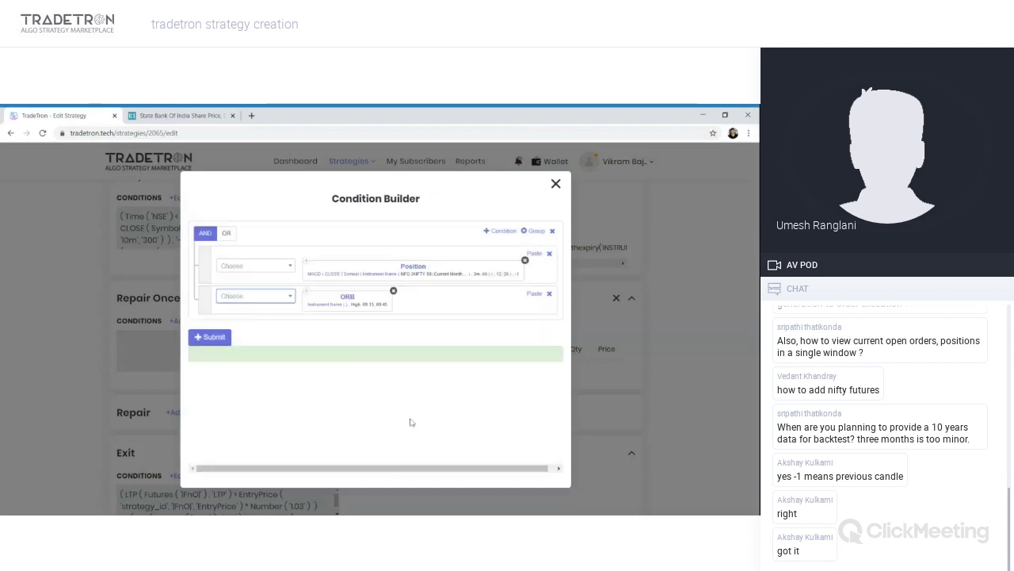
Step: Set the ORB keyword's instrument to the NFO exchange with NFO - NIFTY 50 as the underlying
{"action": "left_click", "coordinate": [327, 308]}
{"action": "left_click", "coordinate": [252, 291]}
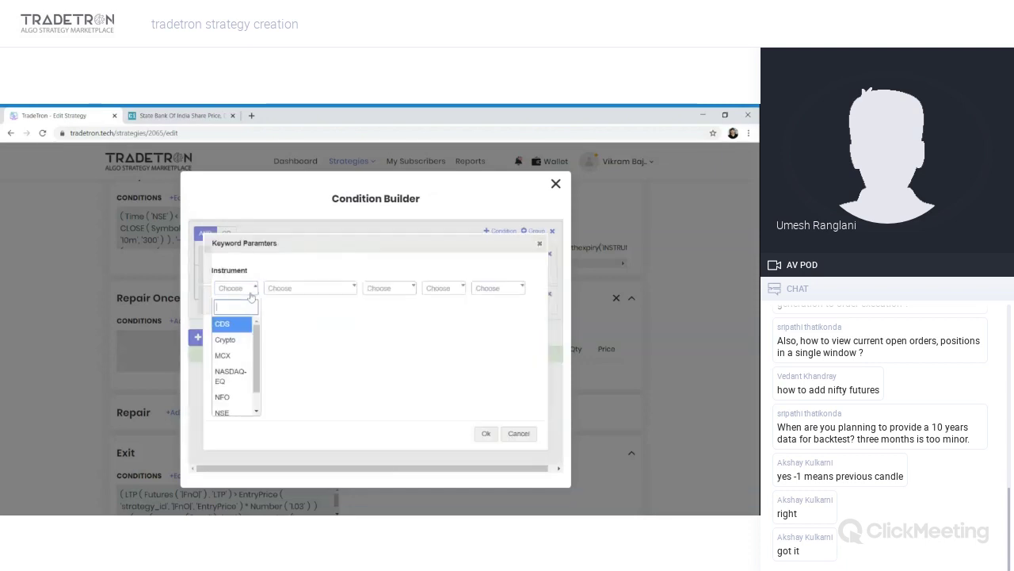
{"action": "type", "text": "ns"}
{"action": "key", "text": "Return"}
{"action": "left_click", "coordinate": [251, 291]}
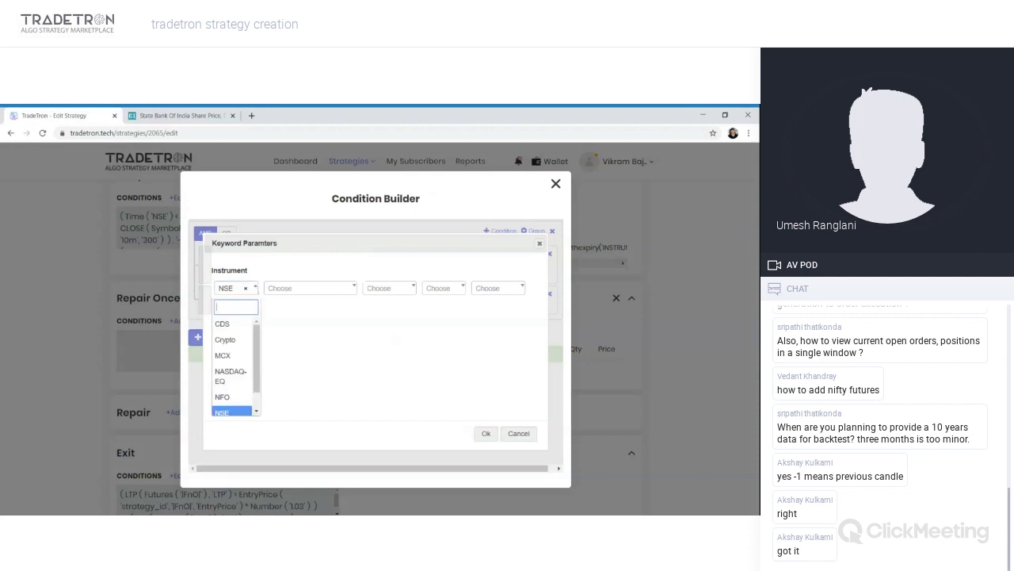
{"action": "type", "text": "nfo"}
{"action": "key", "text": "Return"}
{"action": "type", "text": "nifty"}
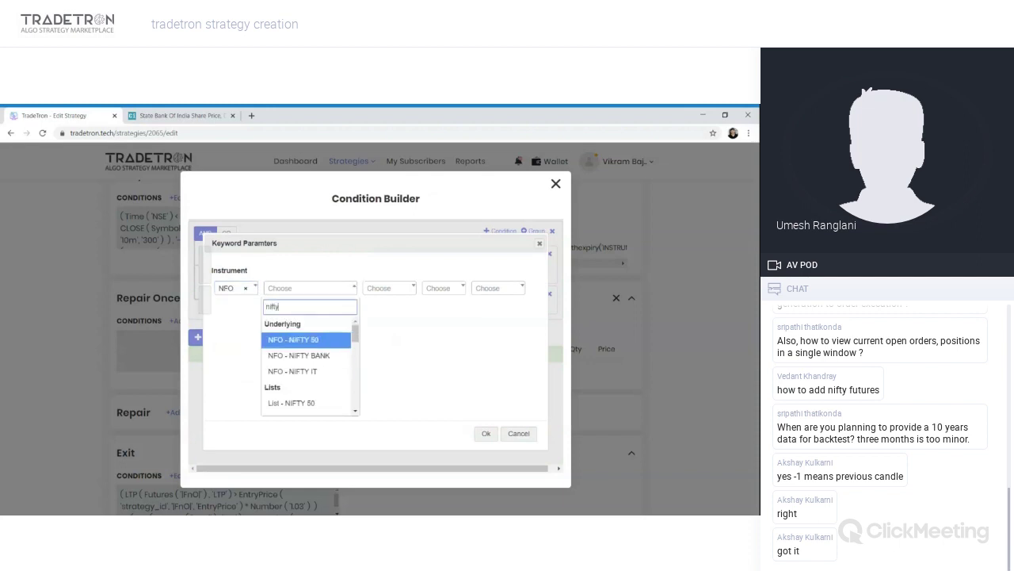
{"action": "key", "text": "Return"}
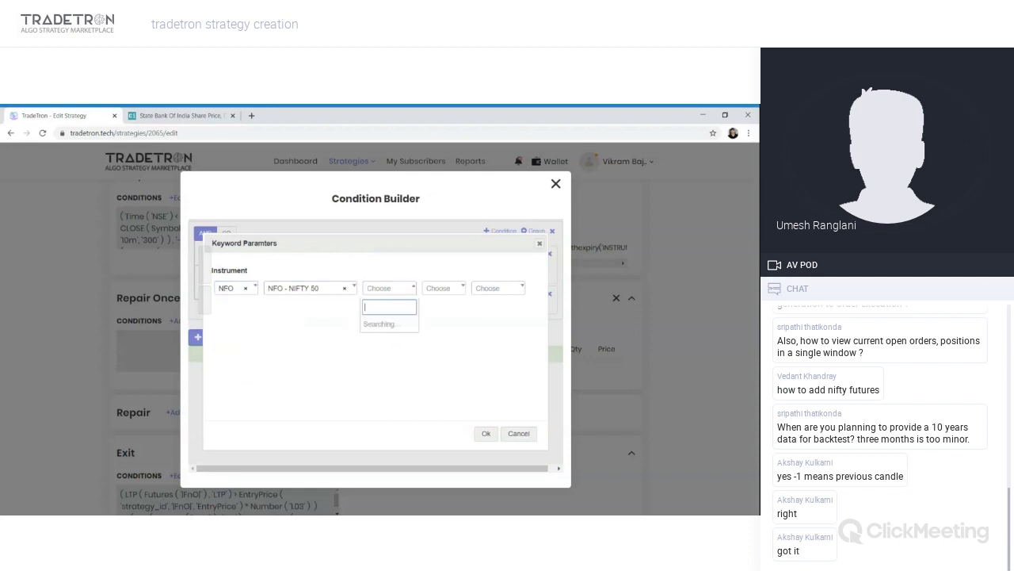
Step: Set the expiry of the ORB's NIFTY 50 instrument to Current Month and apply the instrument
{"action": "key", "text": "Down"}
{"action": "key", "text": "Down"}
{"action": "key", "text": "Down"}
{"action": "key", "text": "Down"}
{"action": "key", "text": "Down"}
{"action": "key", "text": "Down"}
{"action": "key", "text": "Down"}
{"action": "key", "text": "Down"}
{"action": "key", "text": "Down"}
{"action": "key", "text": "Down"}
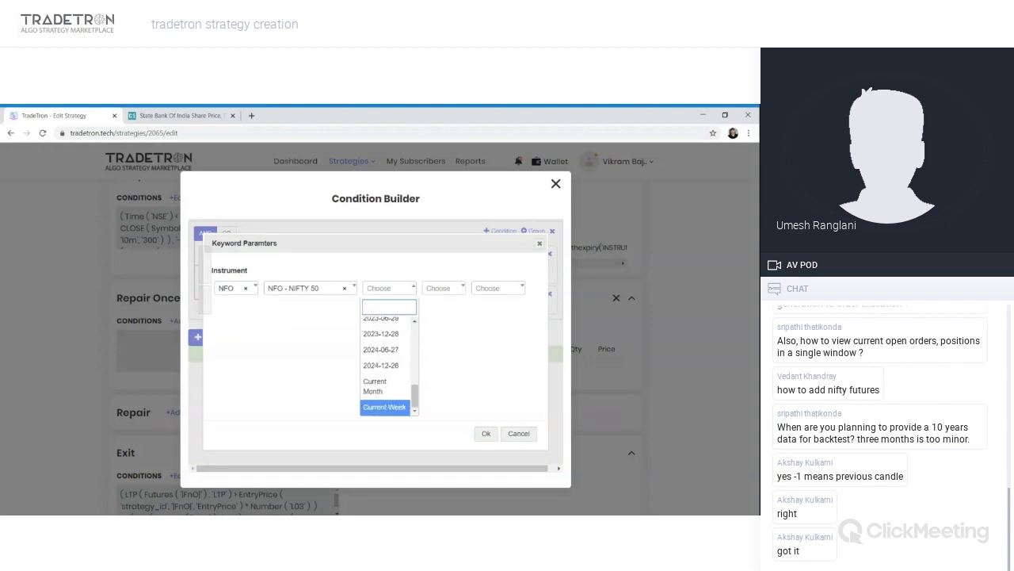
{"action": "key", "text": "Return"}
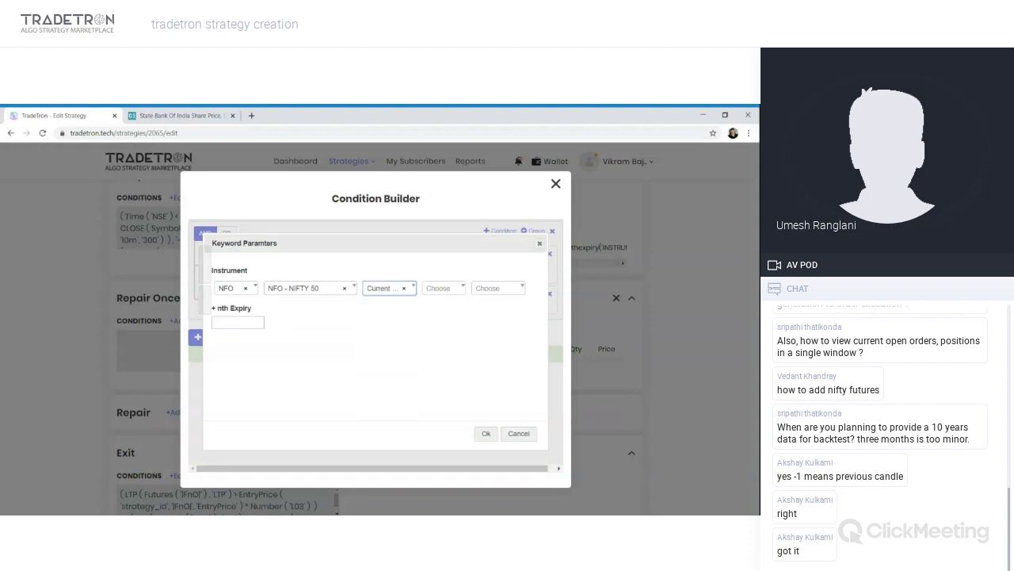
{"action": "key", "text": "Tab"}
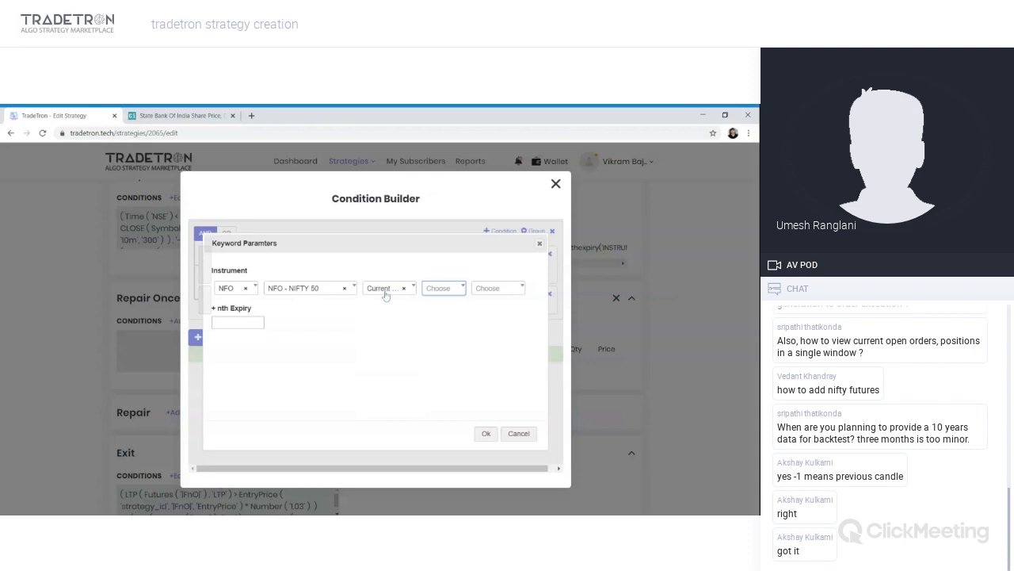
{"action": "key", "text": "Tab"}
{"action": "key", "text": "Tab"}
{"action": "key", "text": "Tab"}
{"action": "left_click", "coordinate": [486, 434]}
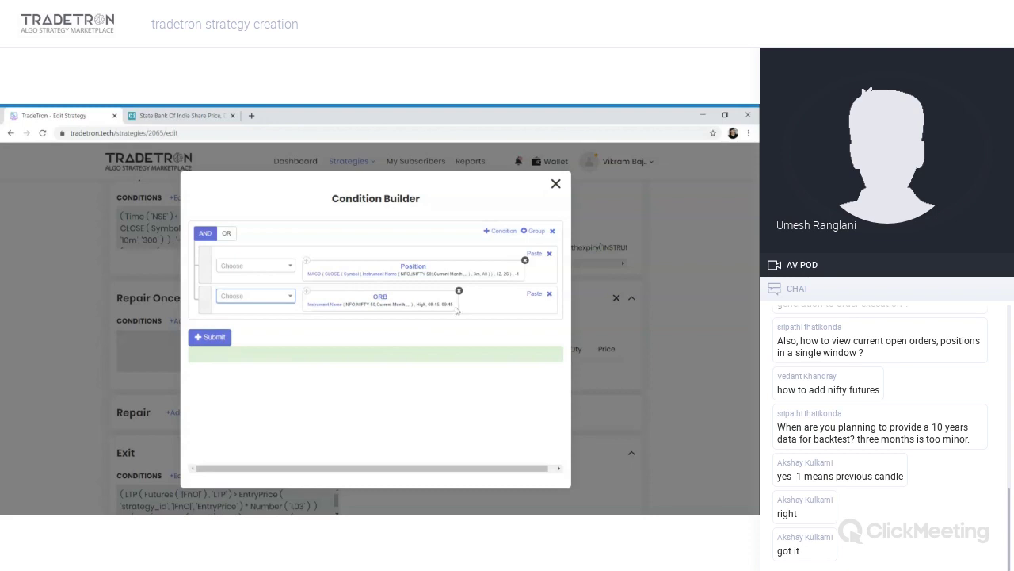
Step: Copy the ORB block and paste it into a new third condition
{"action": "left_click", "coordinate": [307, 292]}
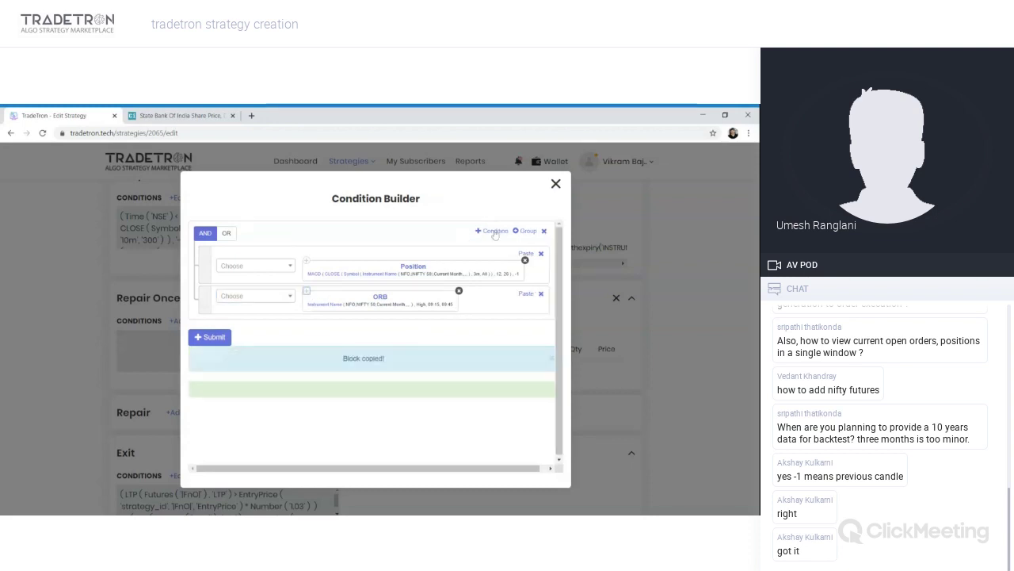
{"action": "left_click", "coordinate": [492, 231]}
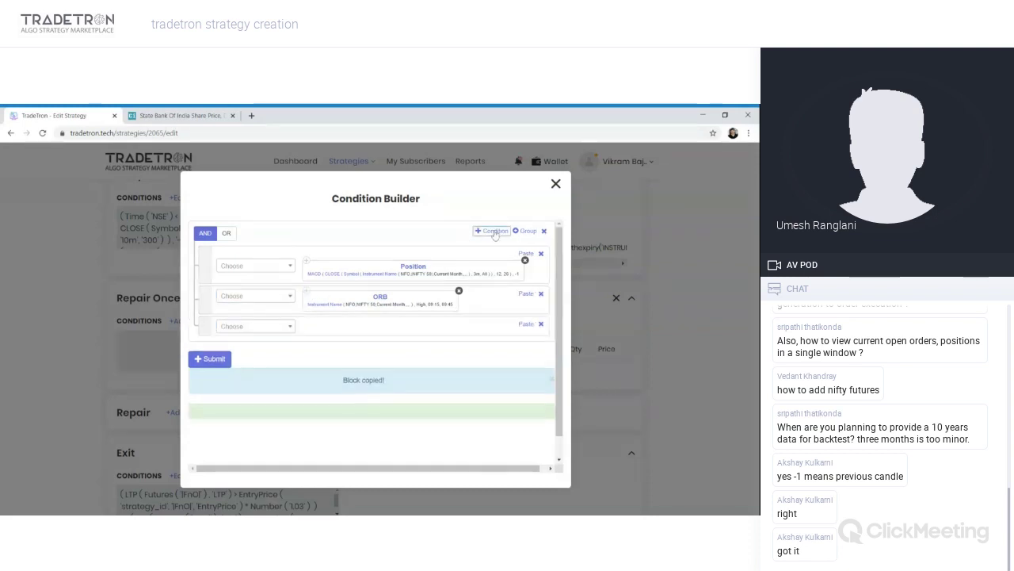
{"action": "left_click", "coordinate": [528, 324]}
Step: Change the pasted ORB block in the third condition to Low and apply it
{"action": "left_click", "coordinate": [378, 328]}
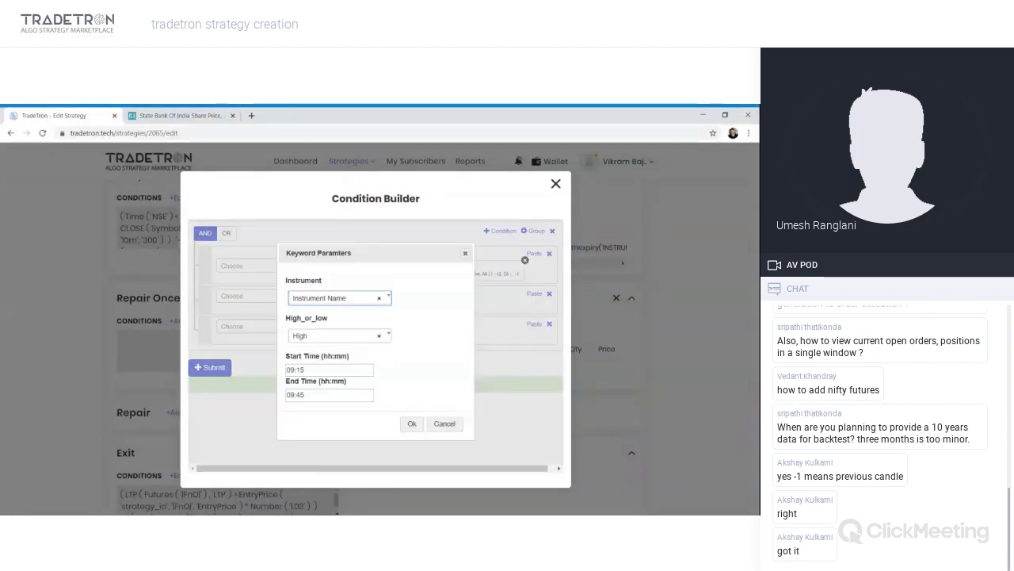
{"action": "left_click", "coordinate": [329, 336]}
{"action": "left_click", "coordinate": [321, 389]}
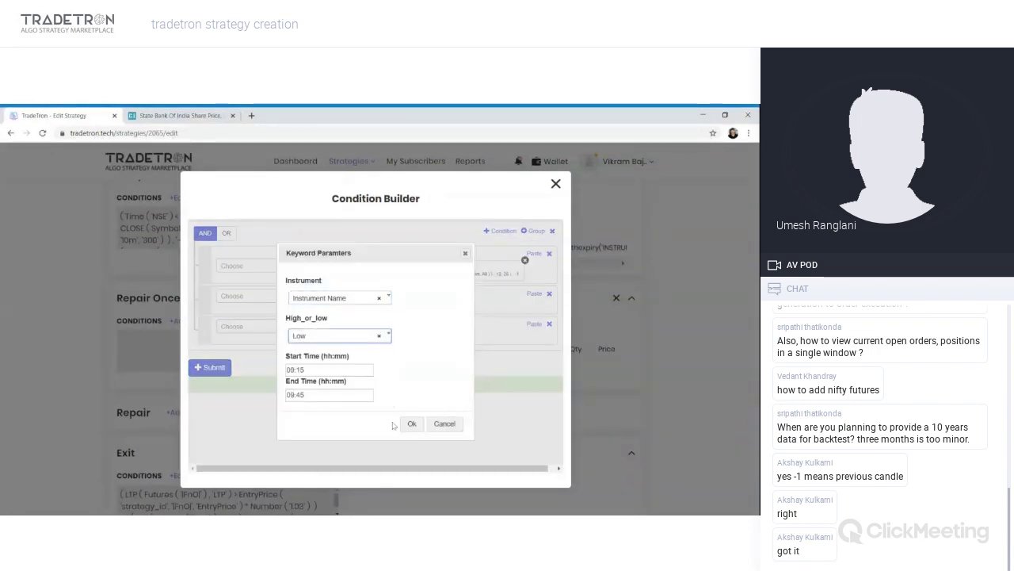
{"action": "left_click", "coordinate": [412, 426]}
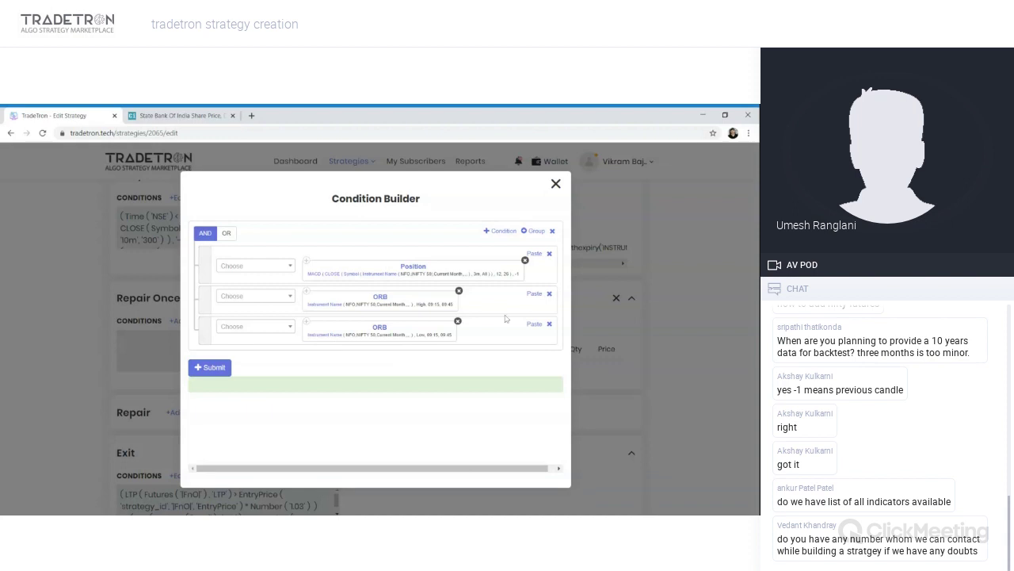
Step: Add a fourth condition and view the Highest High Value keyword's parameters without applying them
{"action": "left_click", "coordinate": [501, 231]}
{"action": "left_click", "coordinate": [269, 359]}
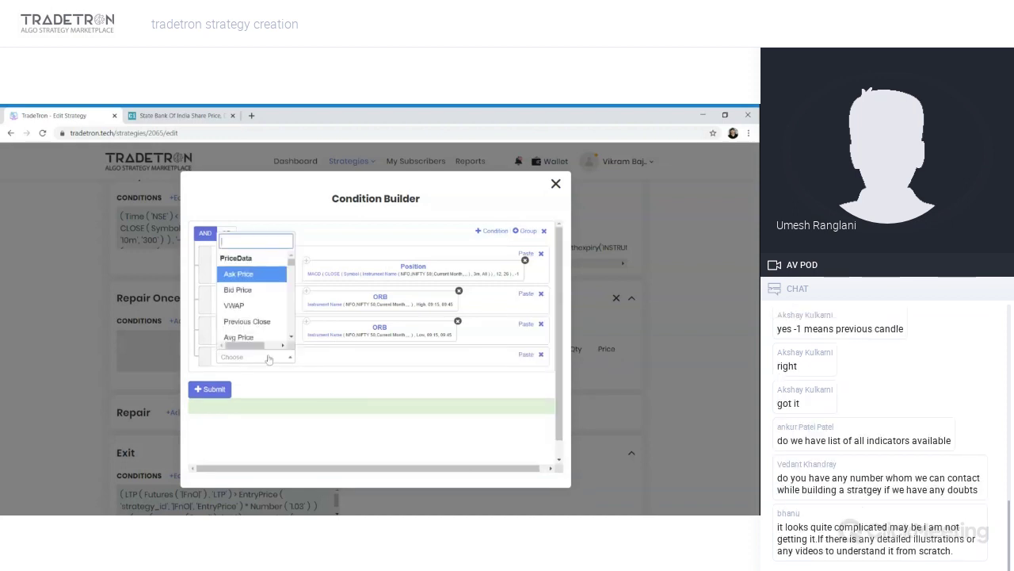
{"action": "type", "text": "hi"}
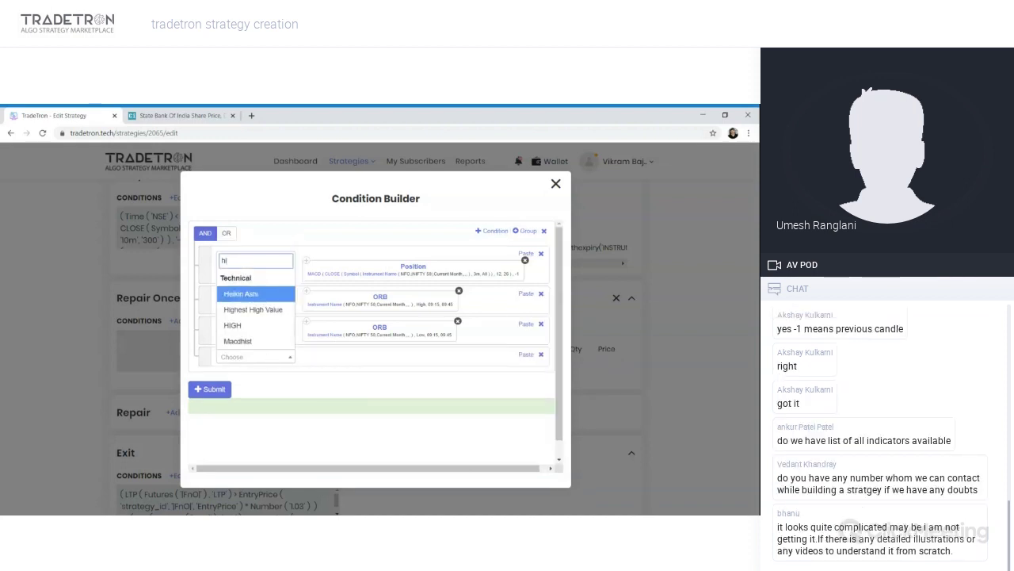
{"action": "type", "text": "gh"}
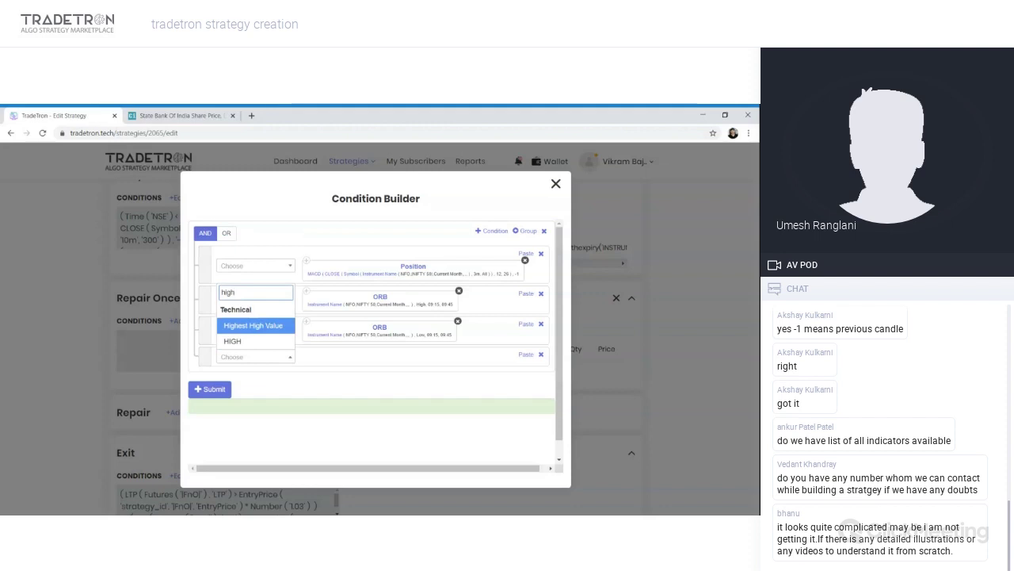
{"action": "key", "text": "Return"}
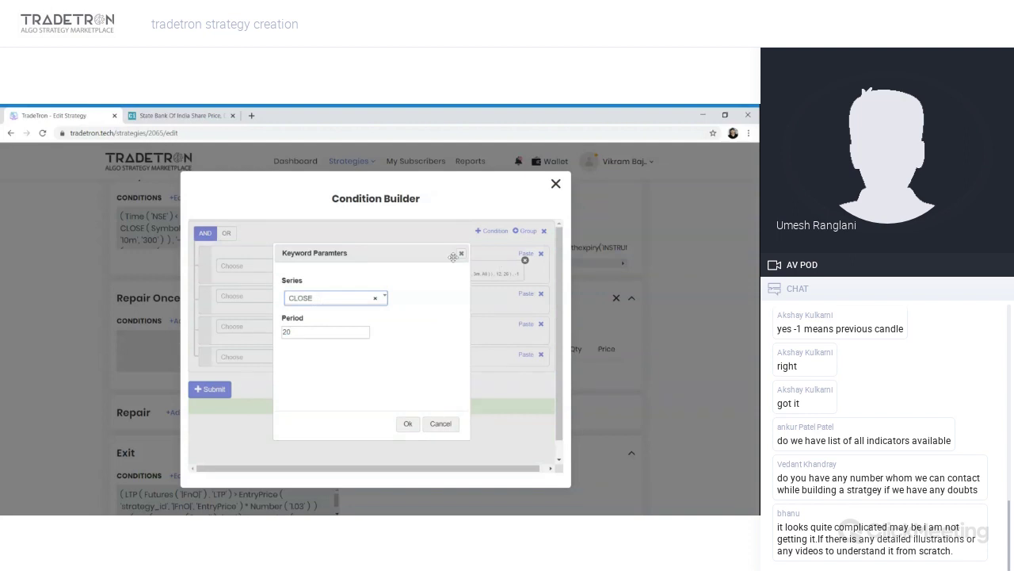
{"action": "left_click", "coordinate": [461, 254]}
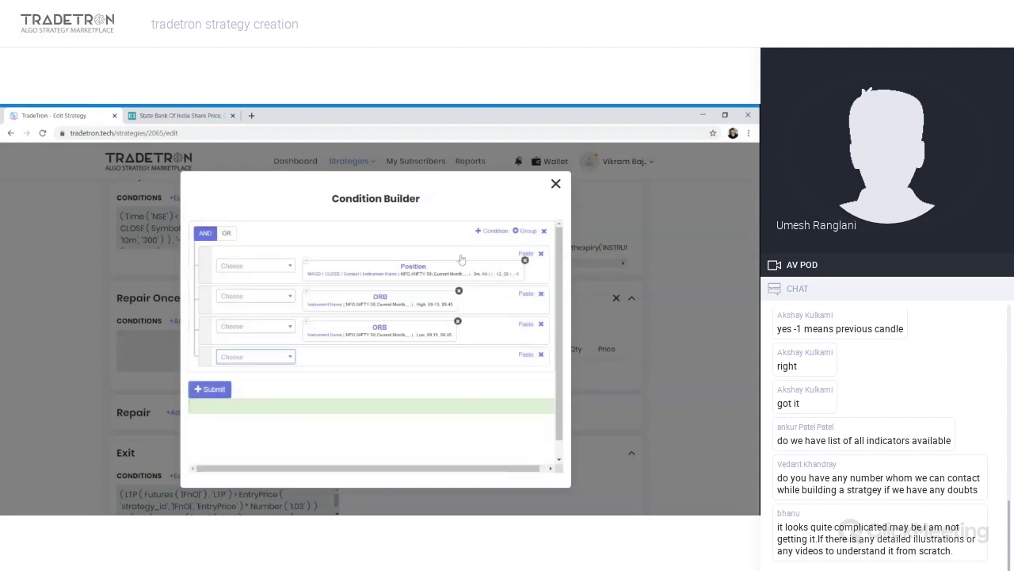
Step: Enter tradetron.tech/html-view/keywords as the address in a new browser tab, copy it and post it in the webinar chat
{"action": "left_click", "coordinate": [251, 115]}
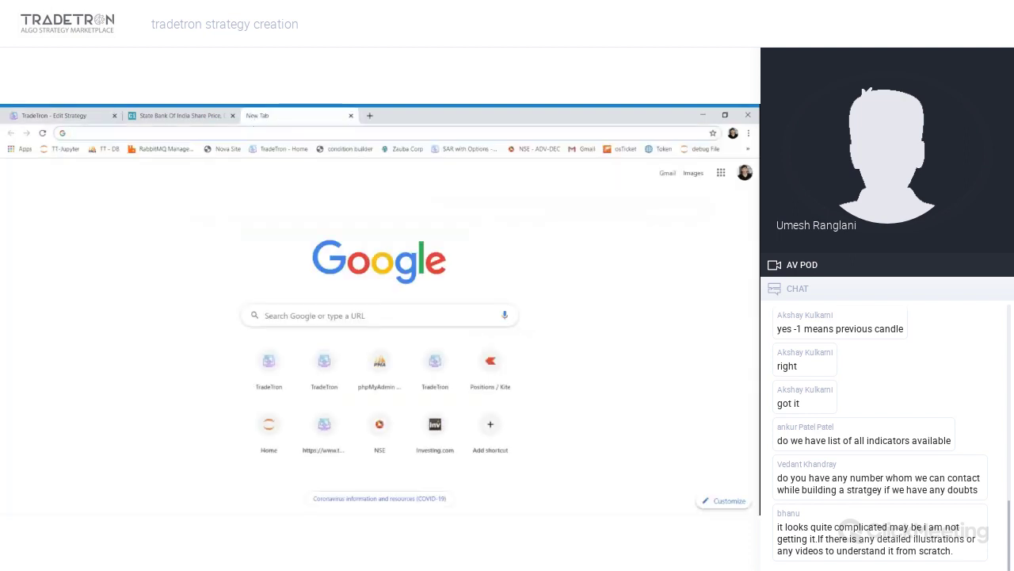
{"action": "type", "text": "h"}
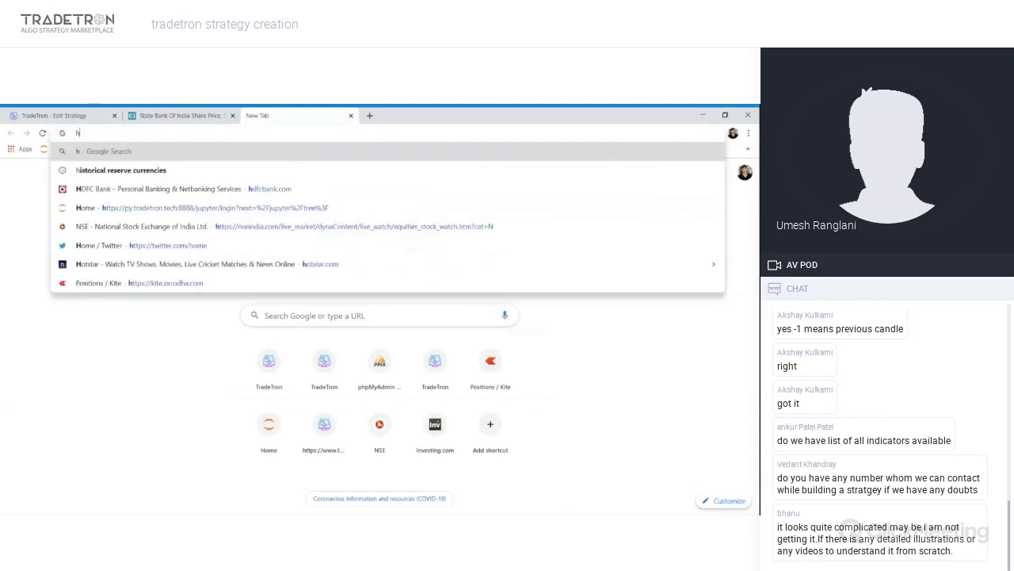
{"action": "key", "text": "BackSpace"}
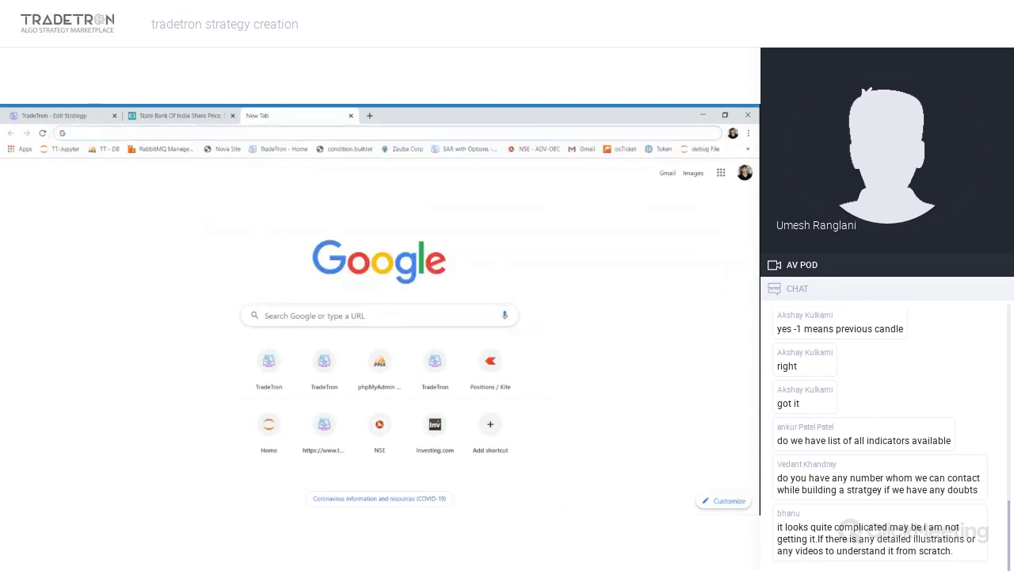
{"action": "type", "text": "trade"}
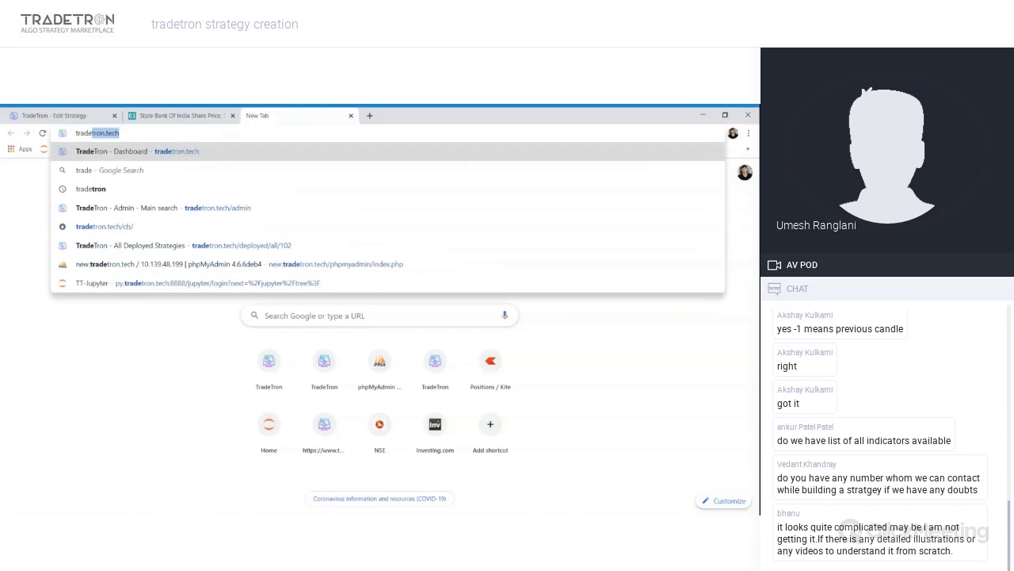
{"action": "key", "text": "Right"}
{"action": "type", "text": "/"}
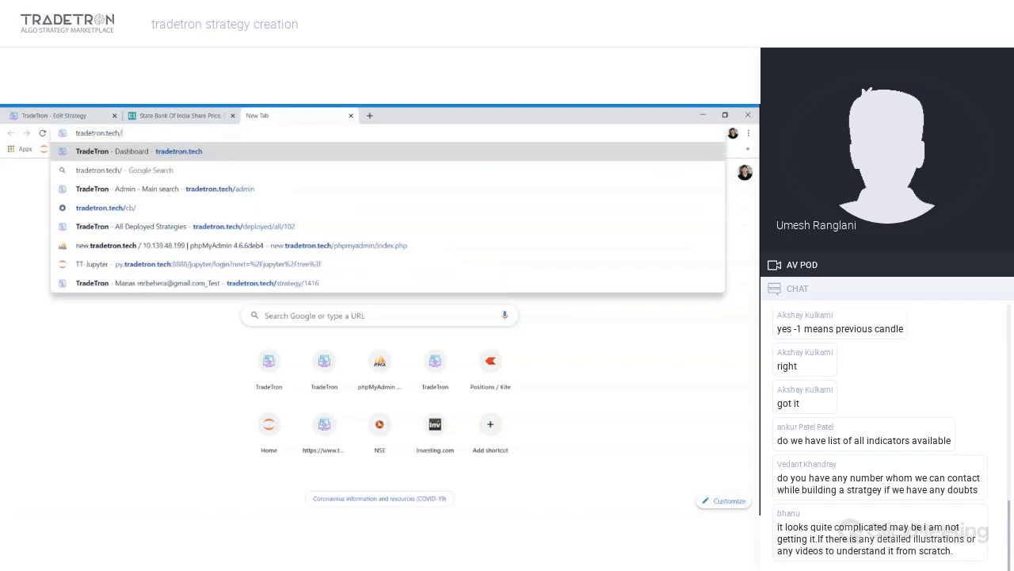
{"action": "type", "text": "h"}
{"action": "key", "text": "Right"}
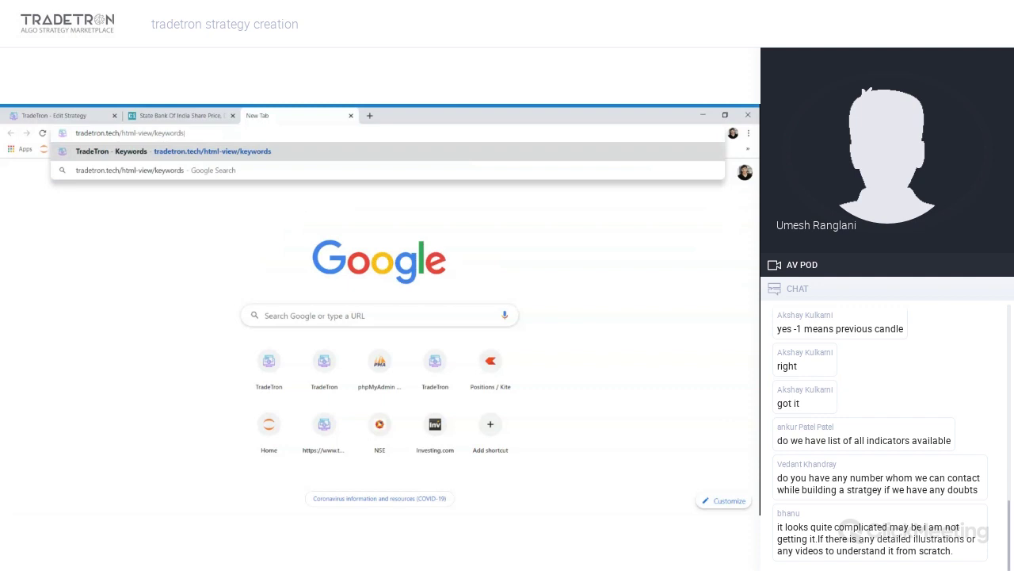
{"action": "key", "text": "Escape"}
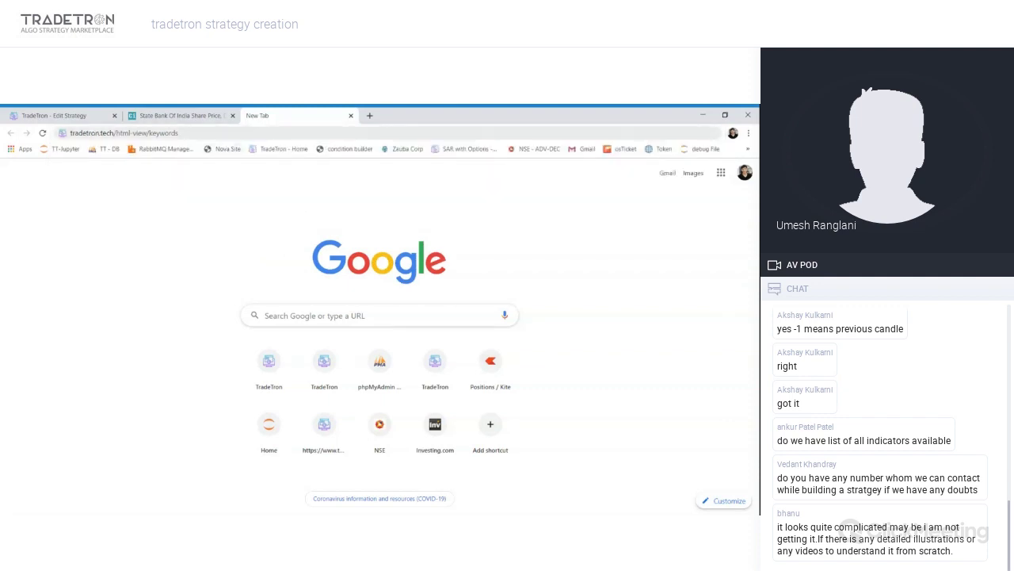
{"action": "key", "text": "ctrl+a"}
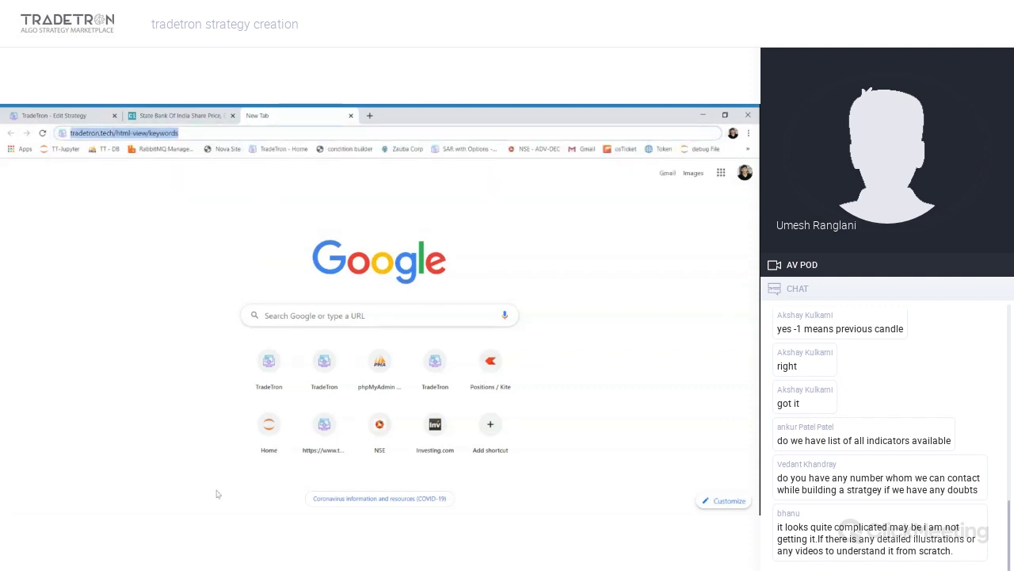
{"action": "key", "text": "alt+Tab"}
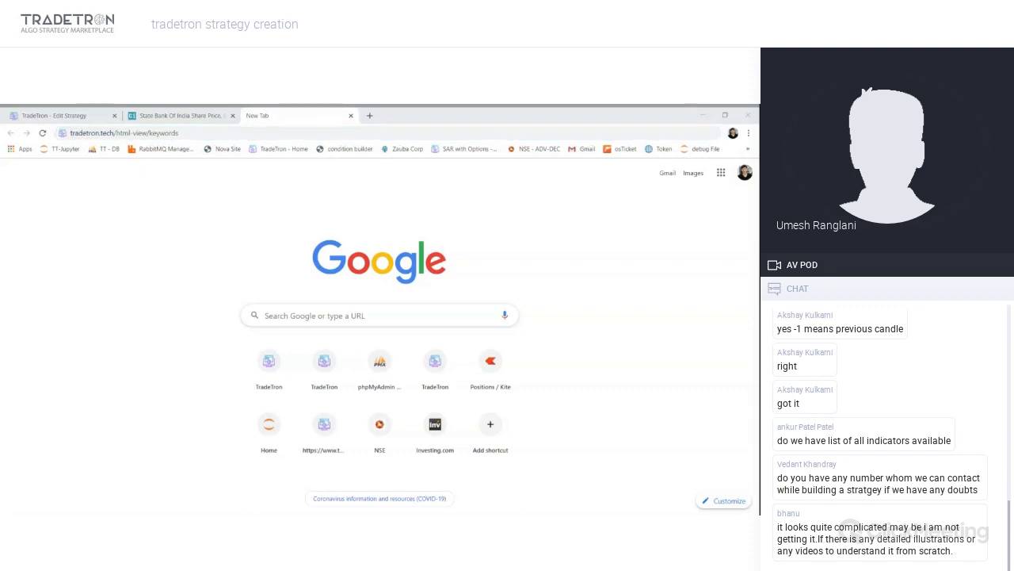
{"action": "key", "text": "Return"}
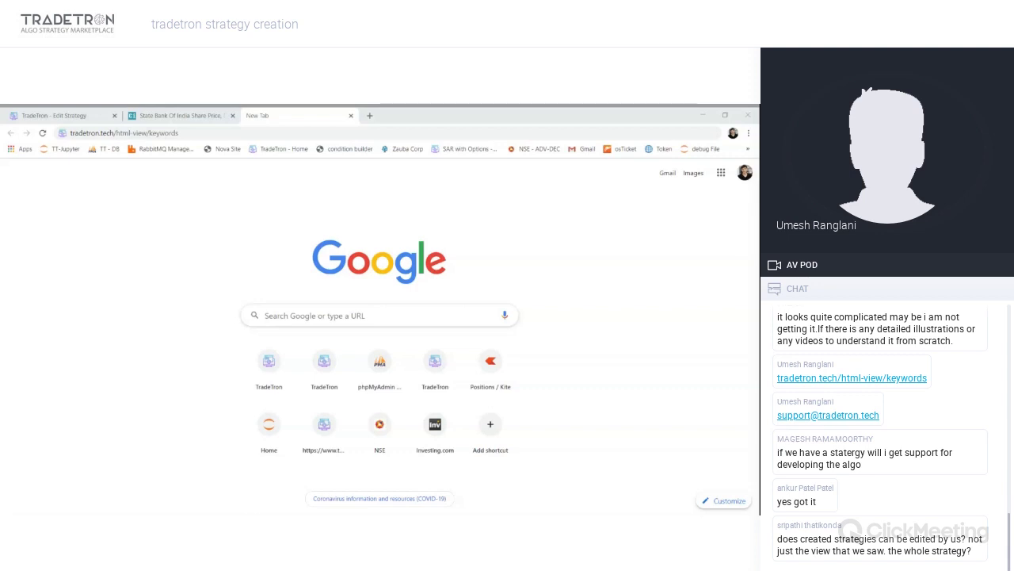
Step: Replace the address with questionnaire.tradetron.tech, copy it and send it in the webinar chat
{"action": "type", "text": "q"}
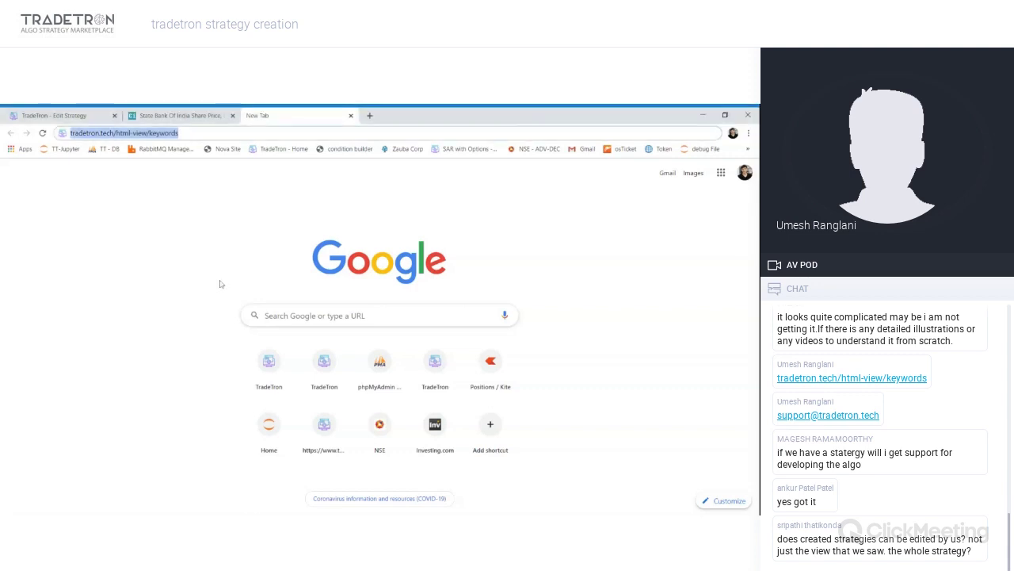
{"action": "type", "text": "u"}
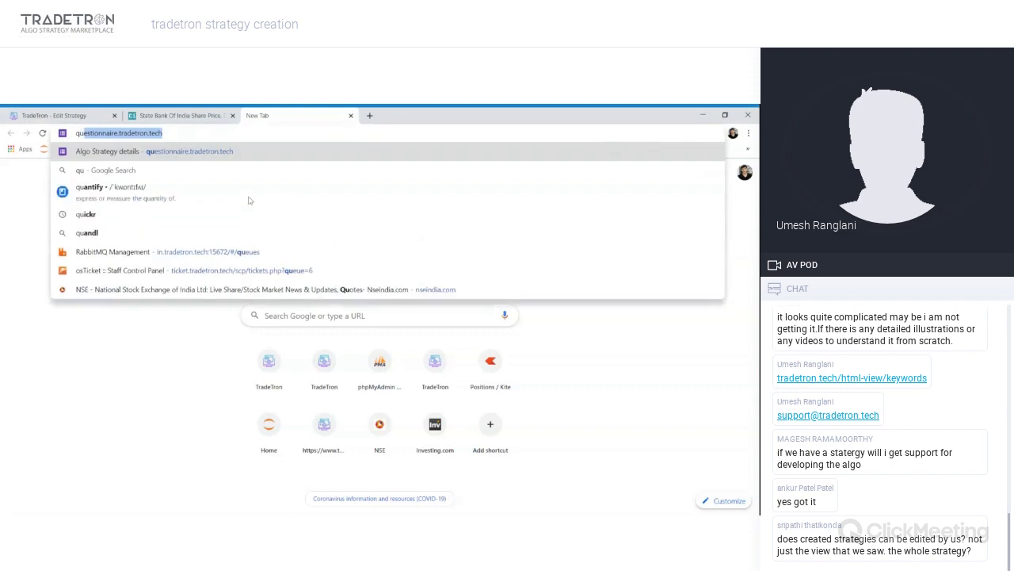
{"action": "key", "text": "Right"}
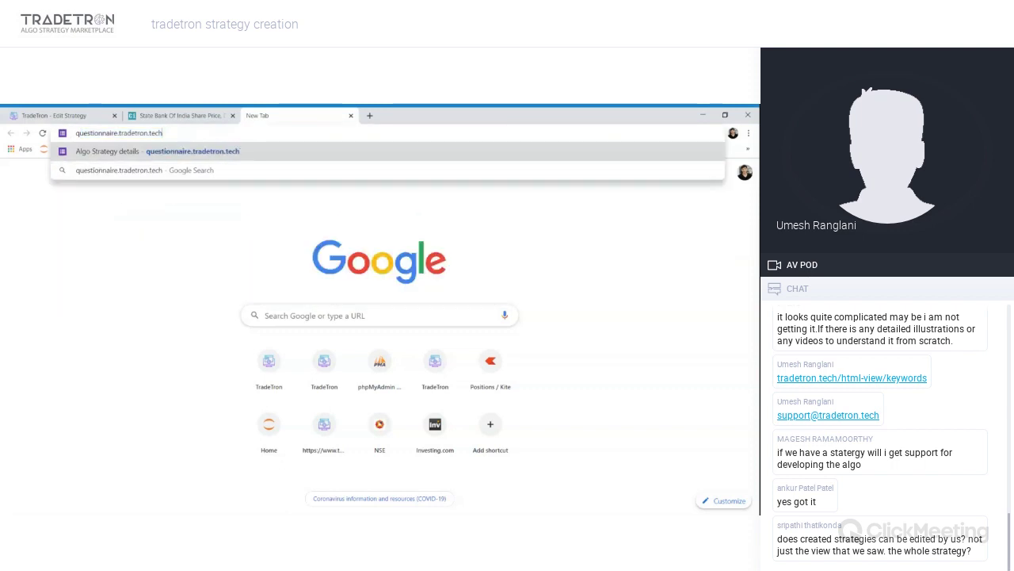
{"action": "key", "text": "ctrl+a"}
{"action": "key", "text": "alt+Tab"}
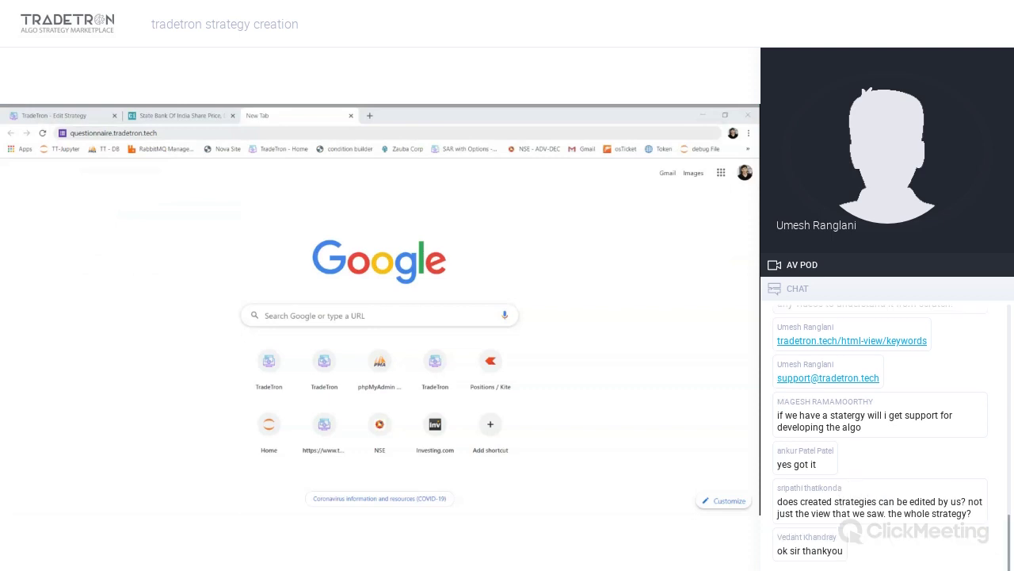
{"action": "key", "text": "Return"}
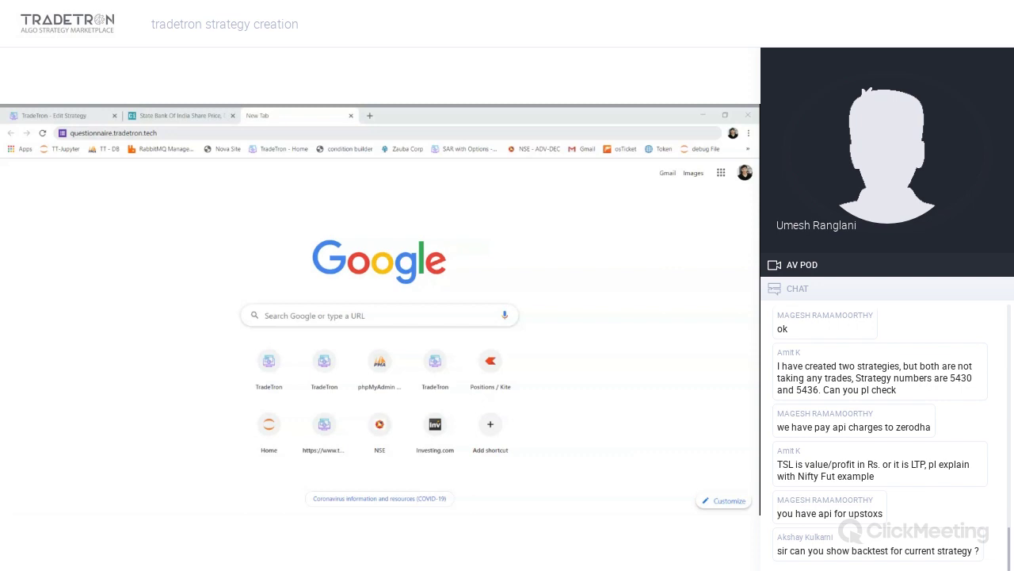
Step: Return to the strategy editor, close the condition builder without submitting and go to the list of created strategies
{"action": "left_click", "coordinate": [182, 519]}
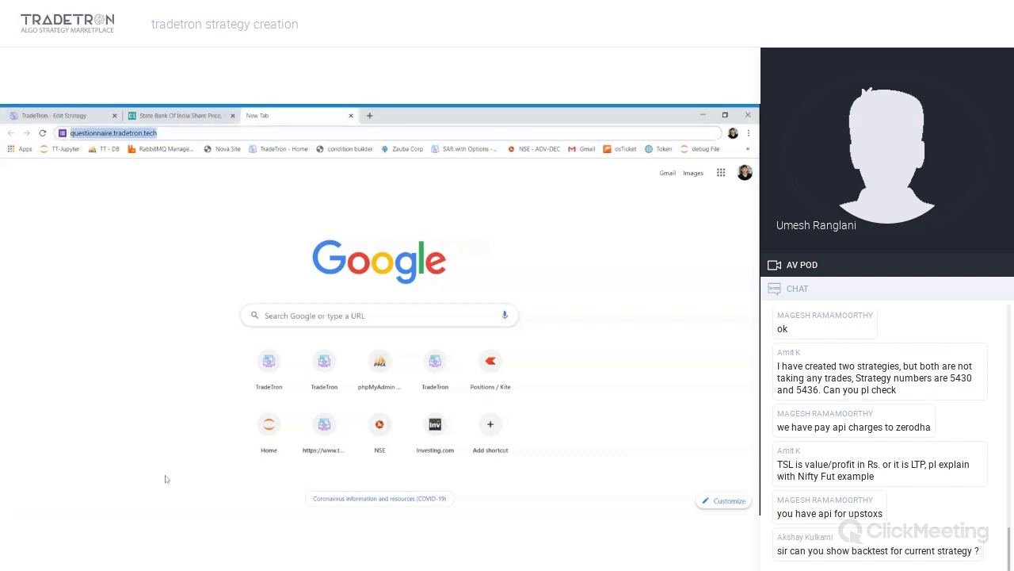
{"action": "left_click", "coordinate": [60, 112]}
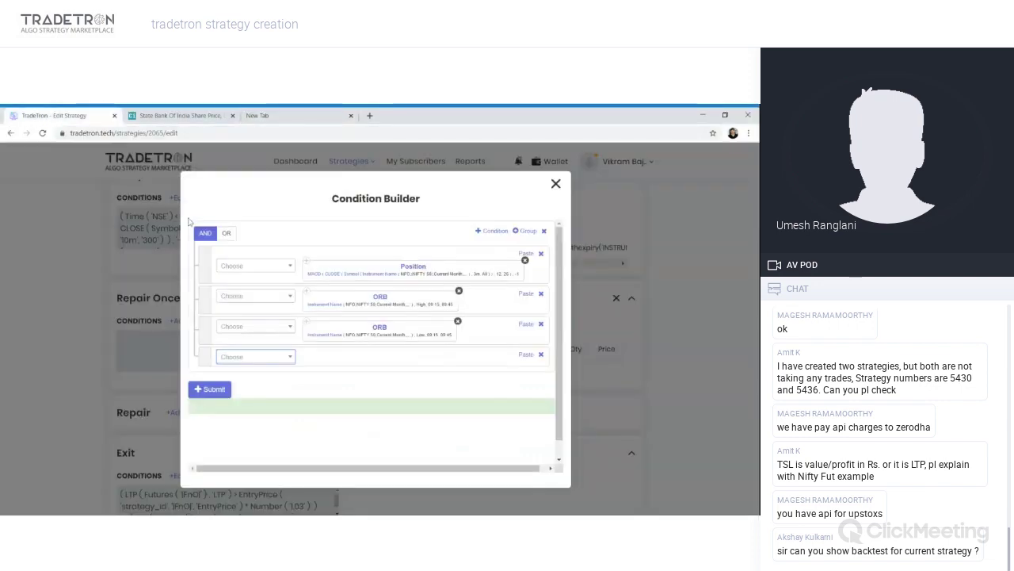
{"action": "left_click", "coordinate": [555, 185]}
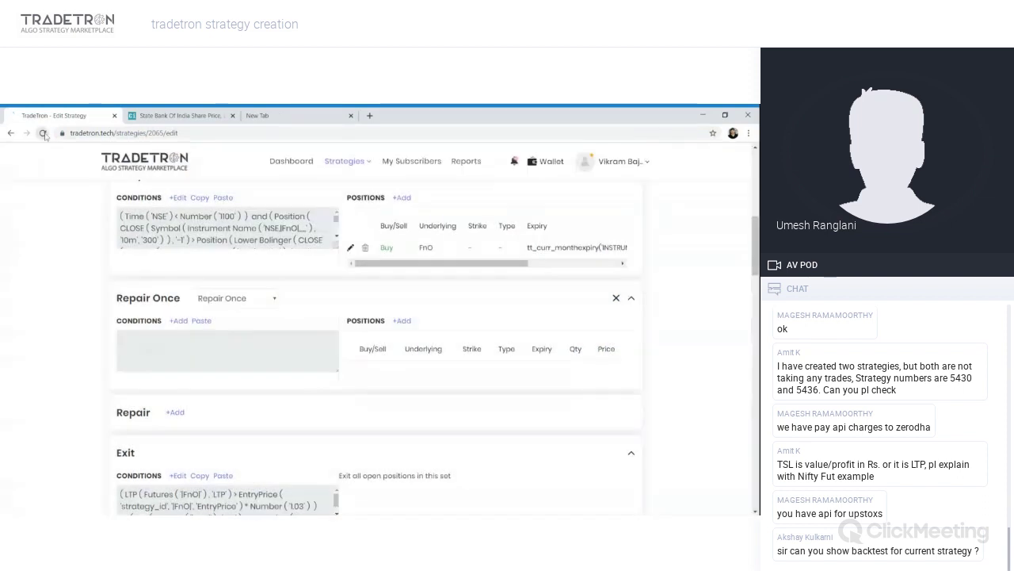
{"action": "left_click", "coordinate": [43, 133]}
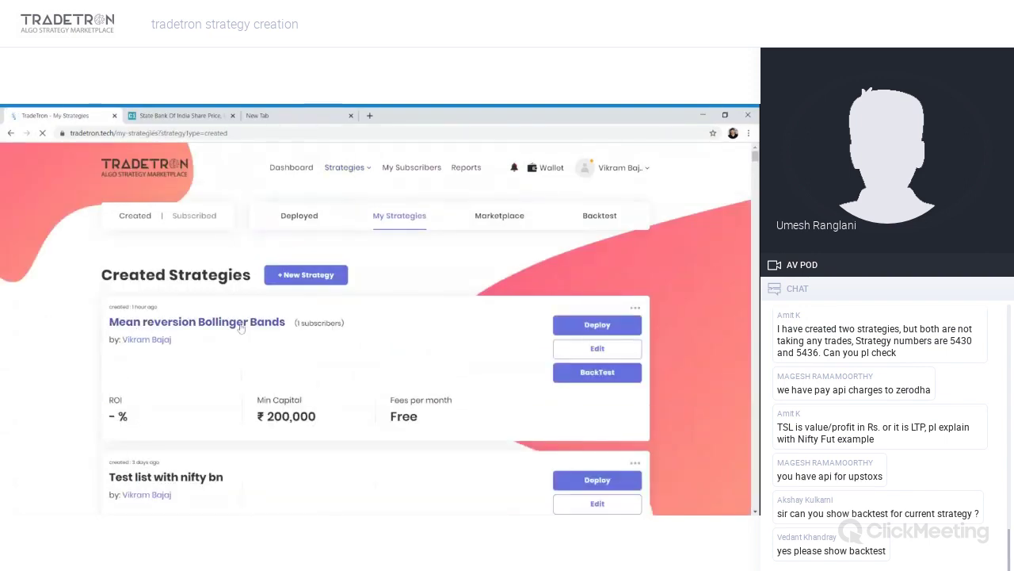
Step: Backtest the Mean reversion Bollinger Bands strategy from January 1 to January 8, 2020 with 10 Minute candles and open the backtest page
{"action": "left_click", "coordinate": [632, 374]}
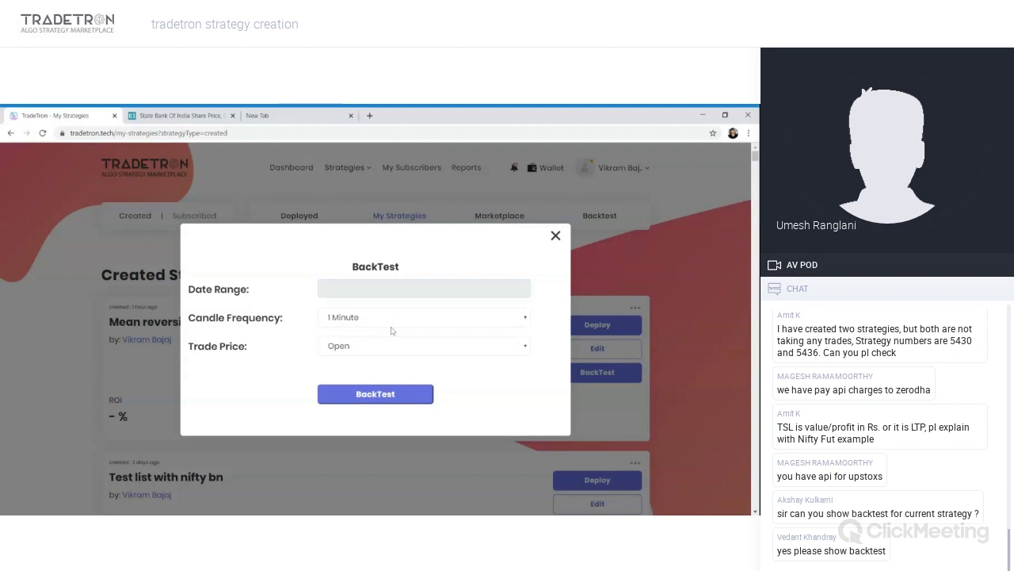
{"action": "left_click", "coordinate": [388, 289]}
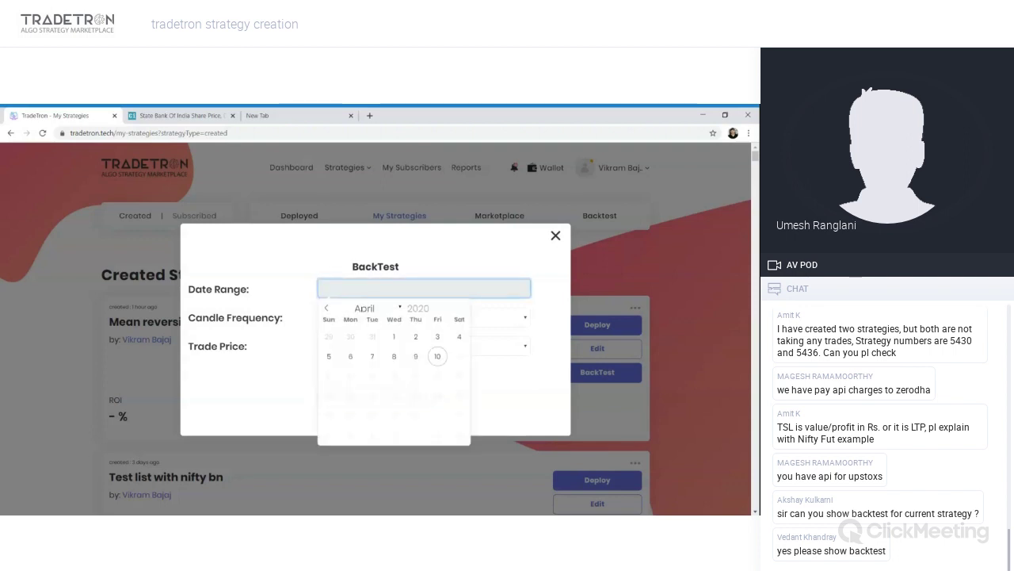
{"action": "left_click", "coordinate": [327, 308]}
{"action": "left_click", "coordinate": [327, 308]}
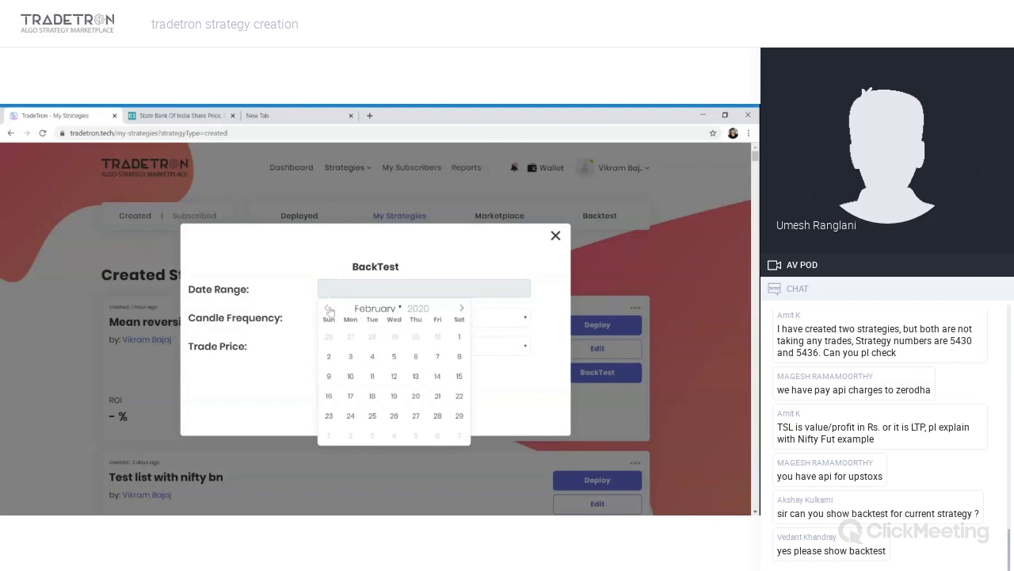
{"action": "left_click", "coordinate": [328, 308]}
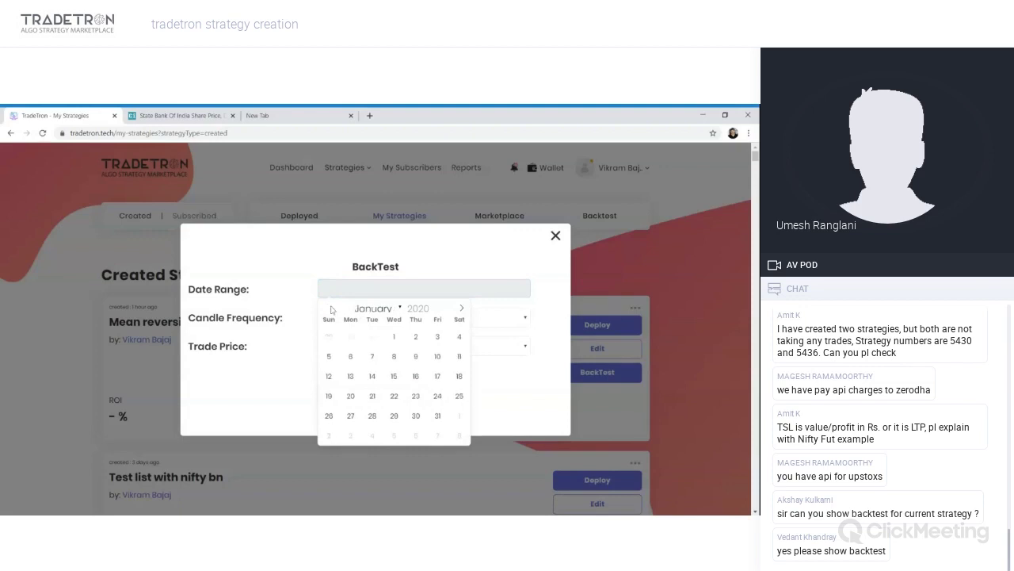
{"action": "left_click", "coordinate": [391, 336]}
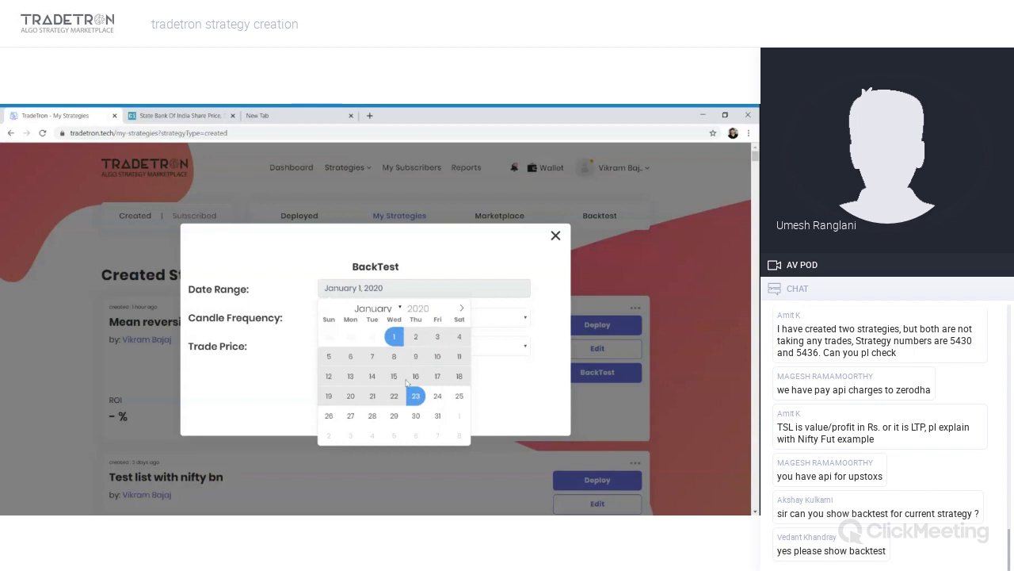
{"action": "left_click", "coordinate": [396, 356]}
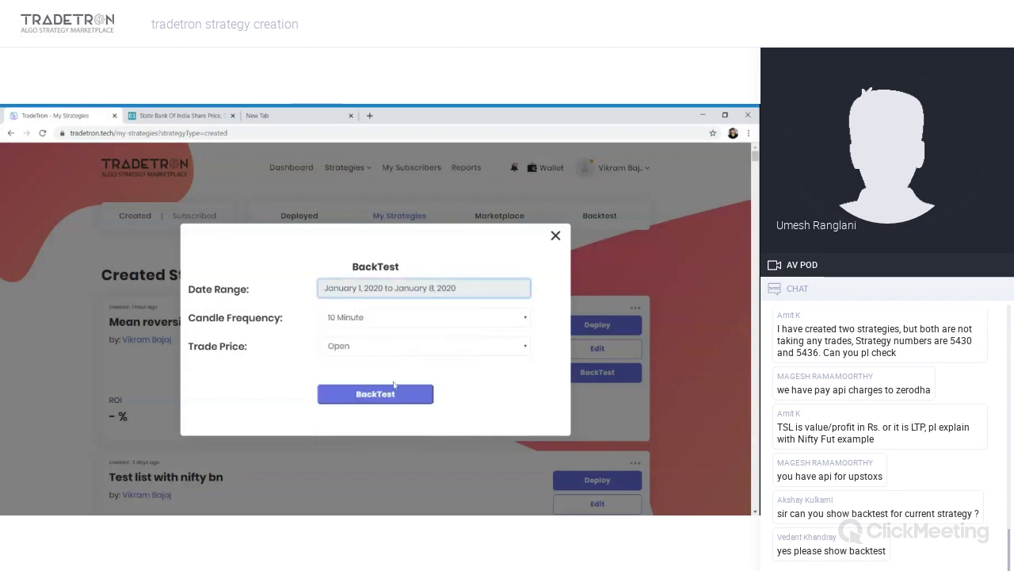
{"action": "left_click", "coordinate": [390, 397]}
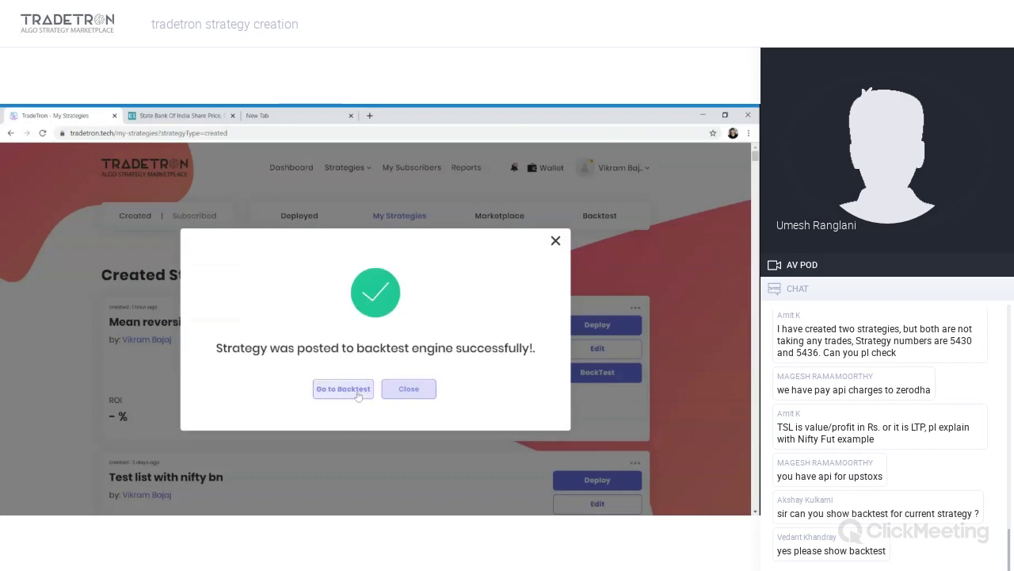
{"action": "left_click", "coordinate": [357, 393]}
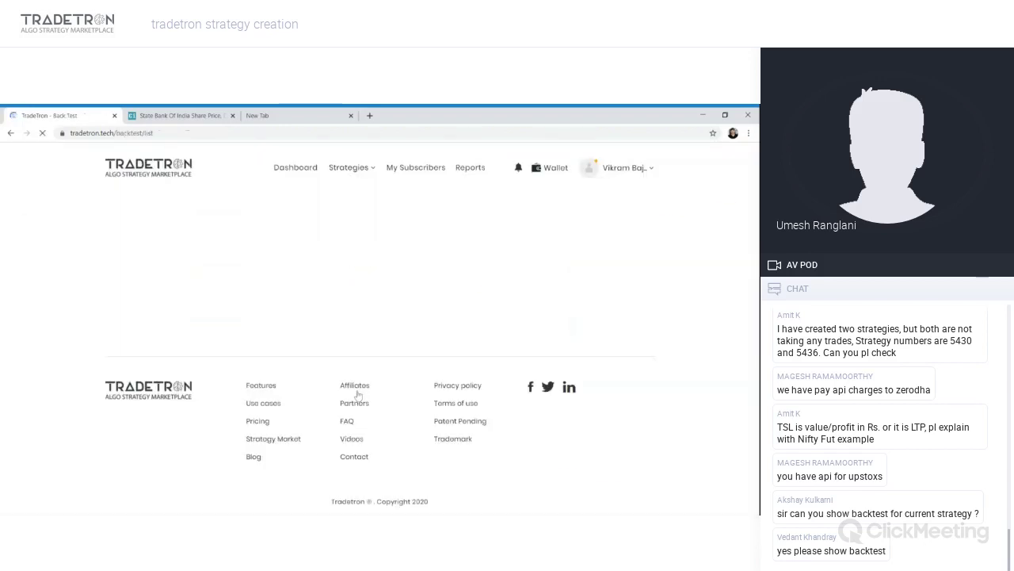